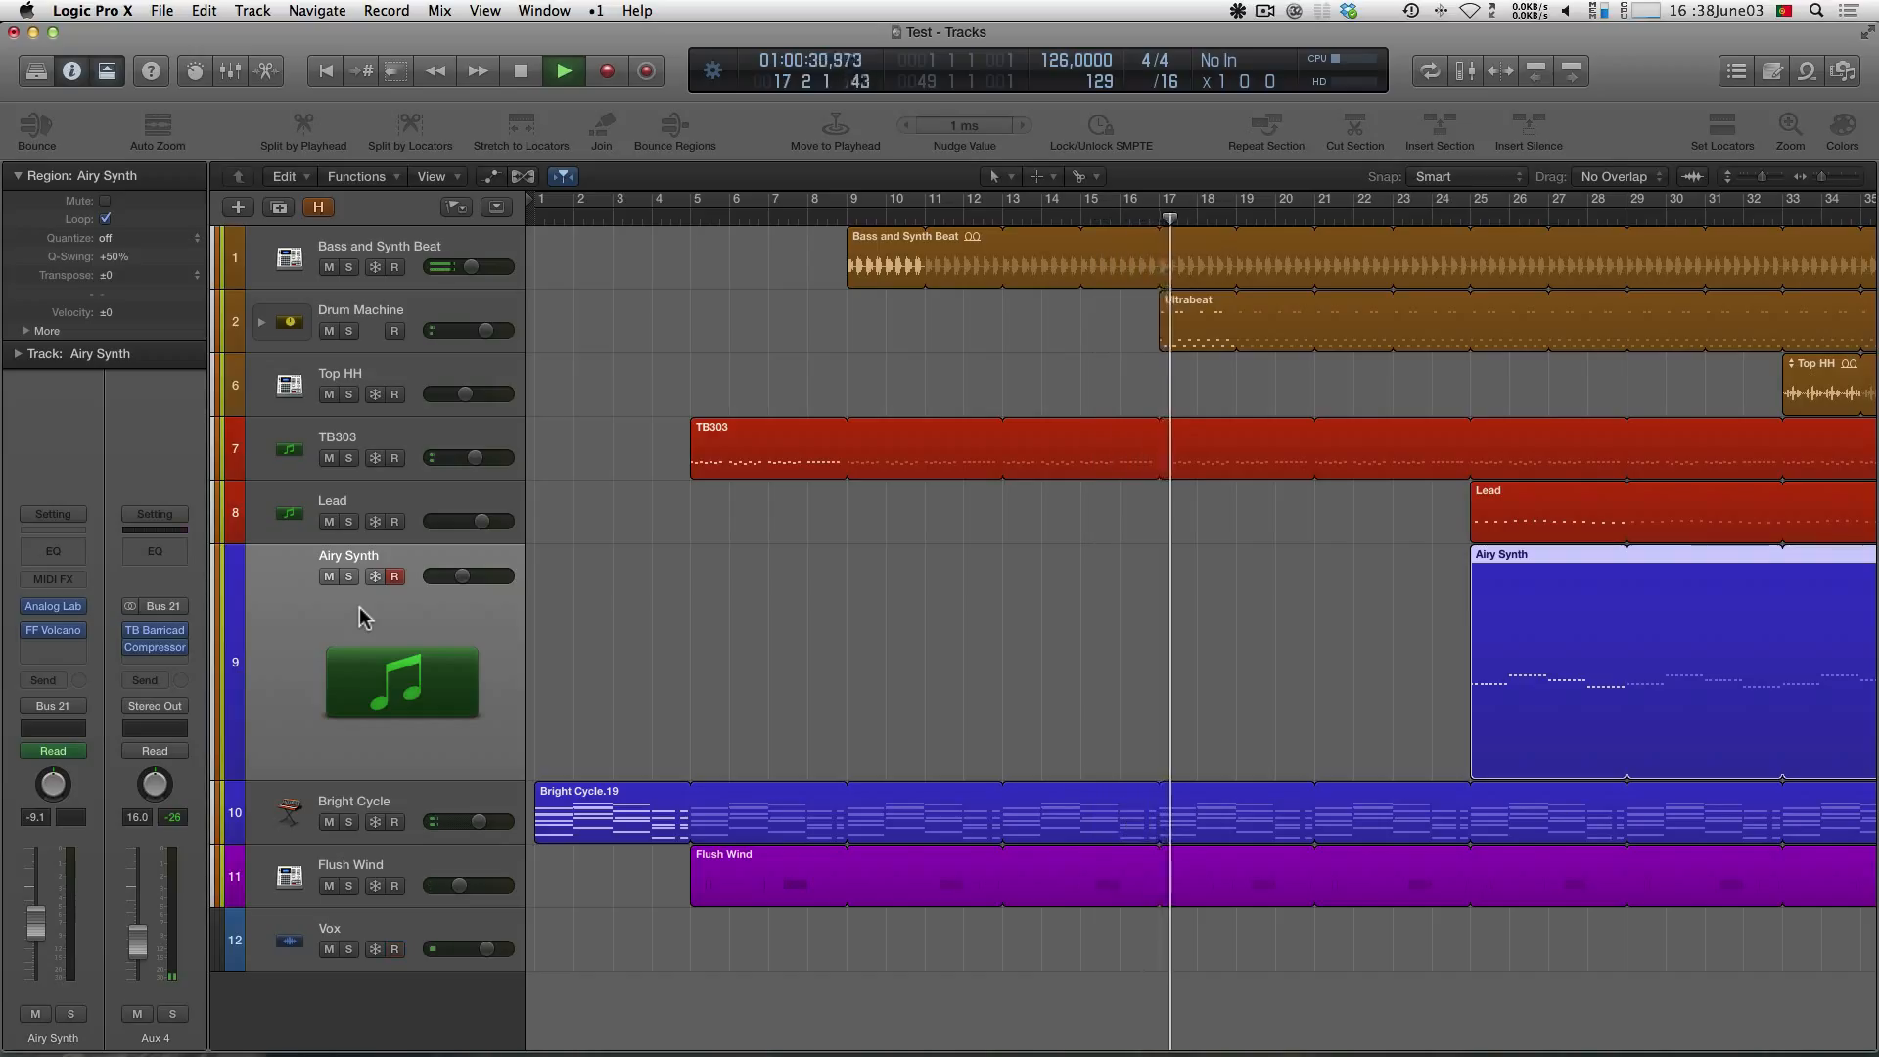
Stop playback and review the advanced tools options in the preferences
key(space)
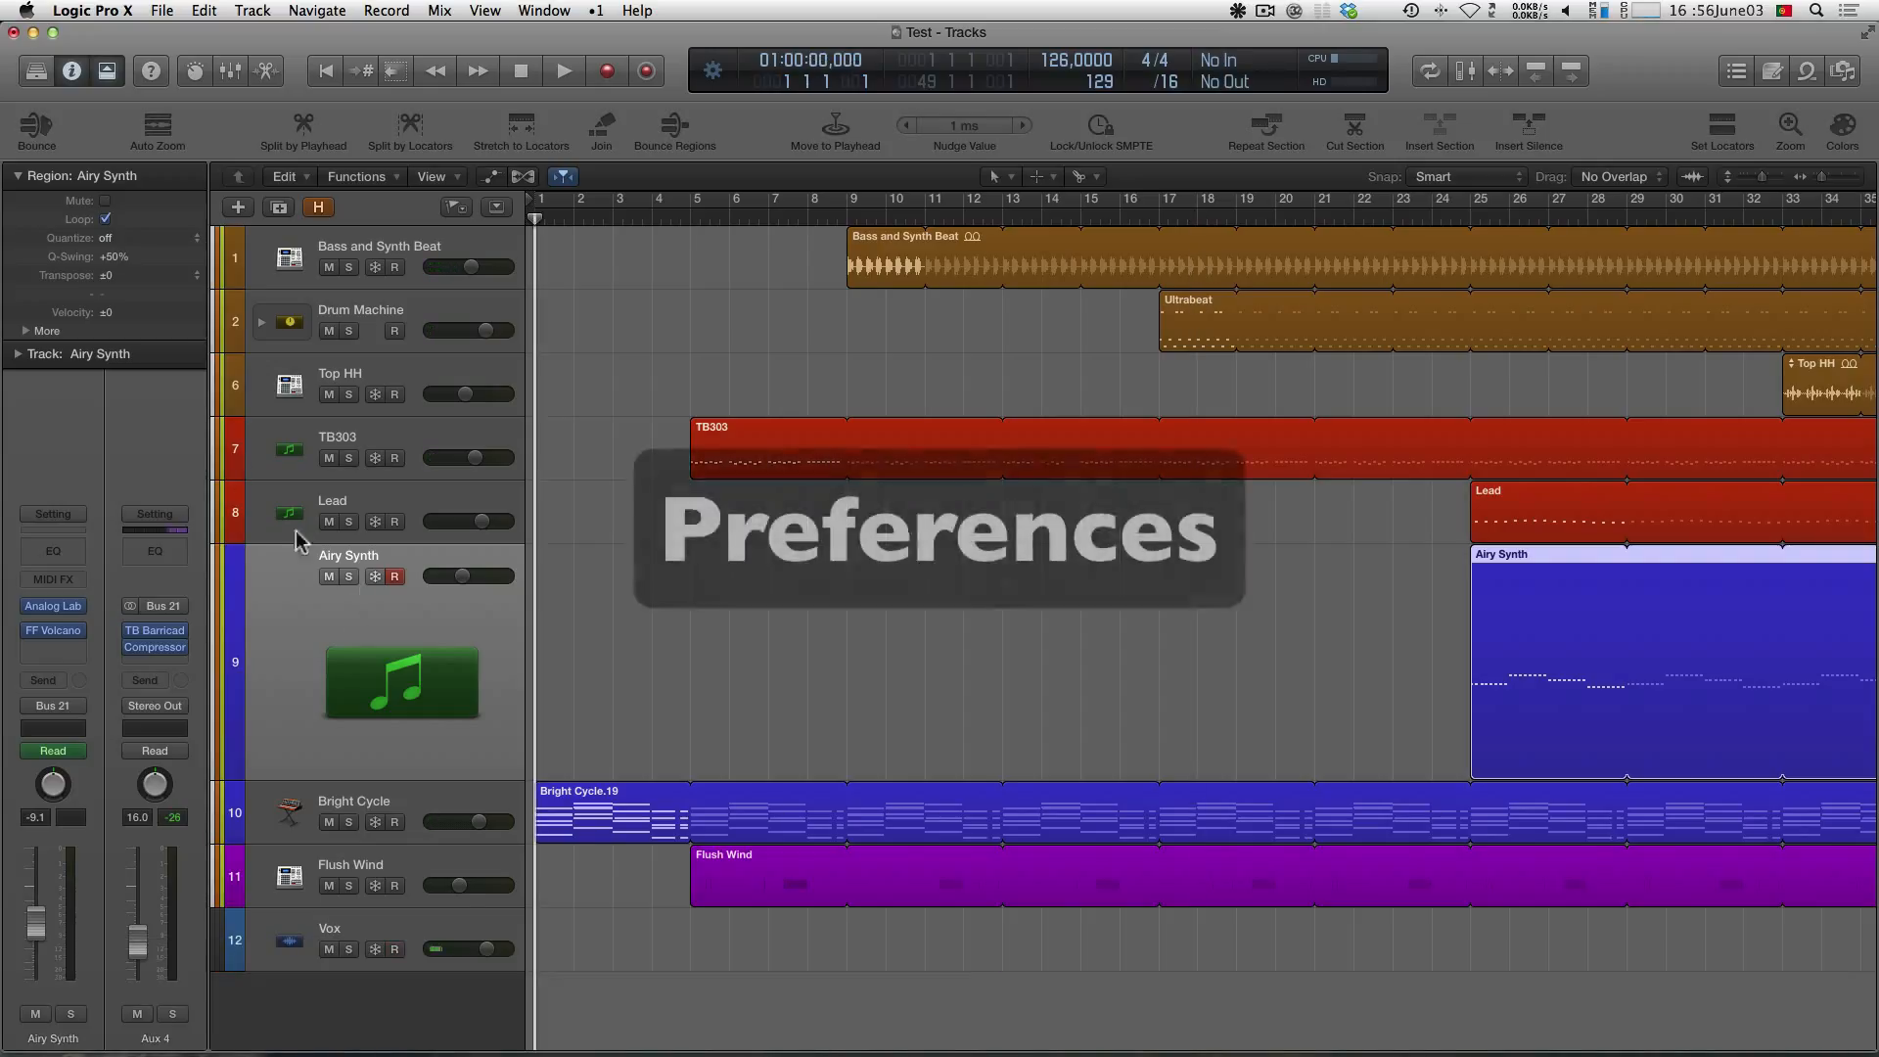
click(92, 10)
mouse_move(94, 65)
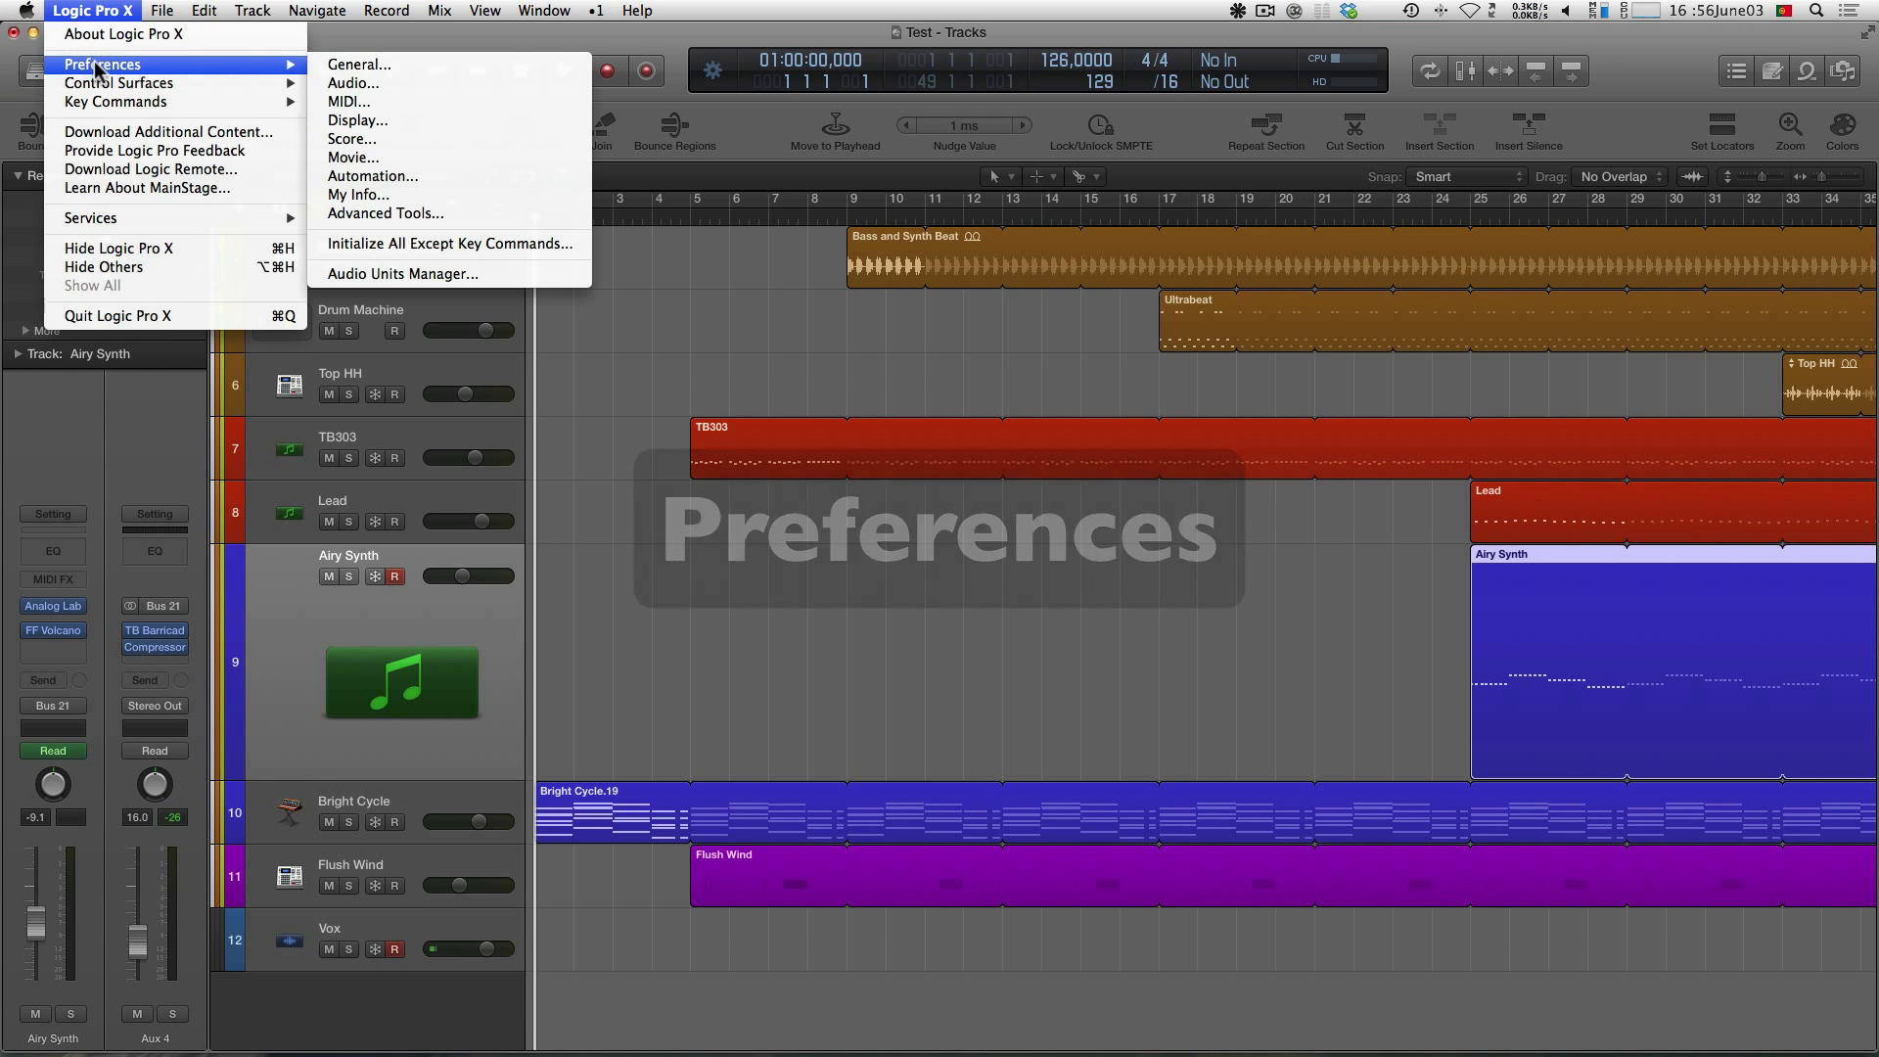
click(397, 65)
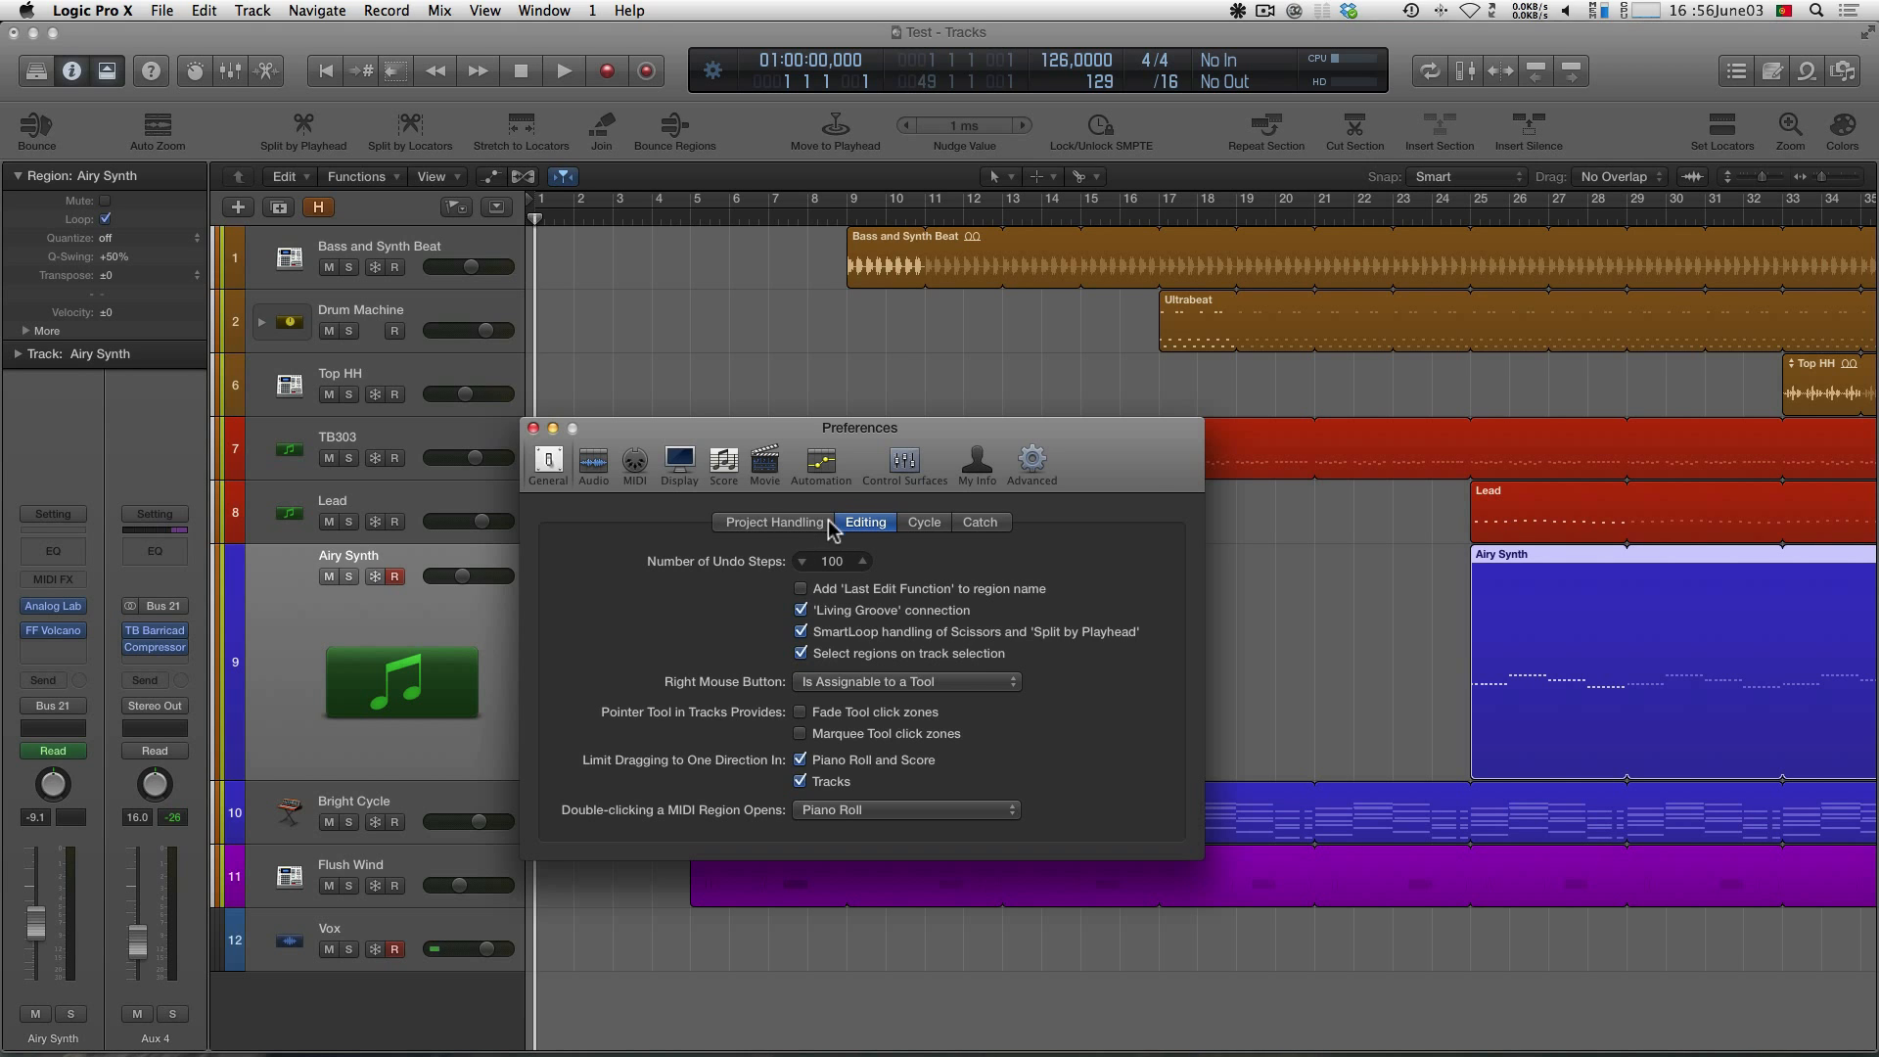
click(1036, 463)
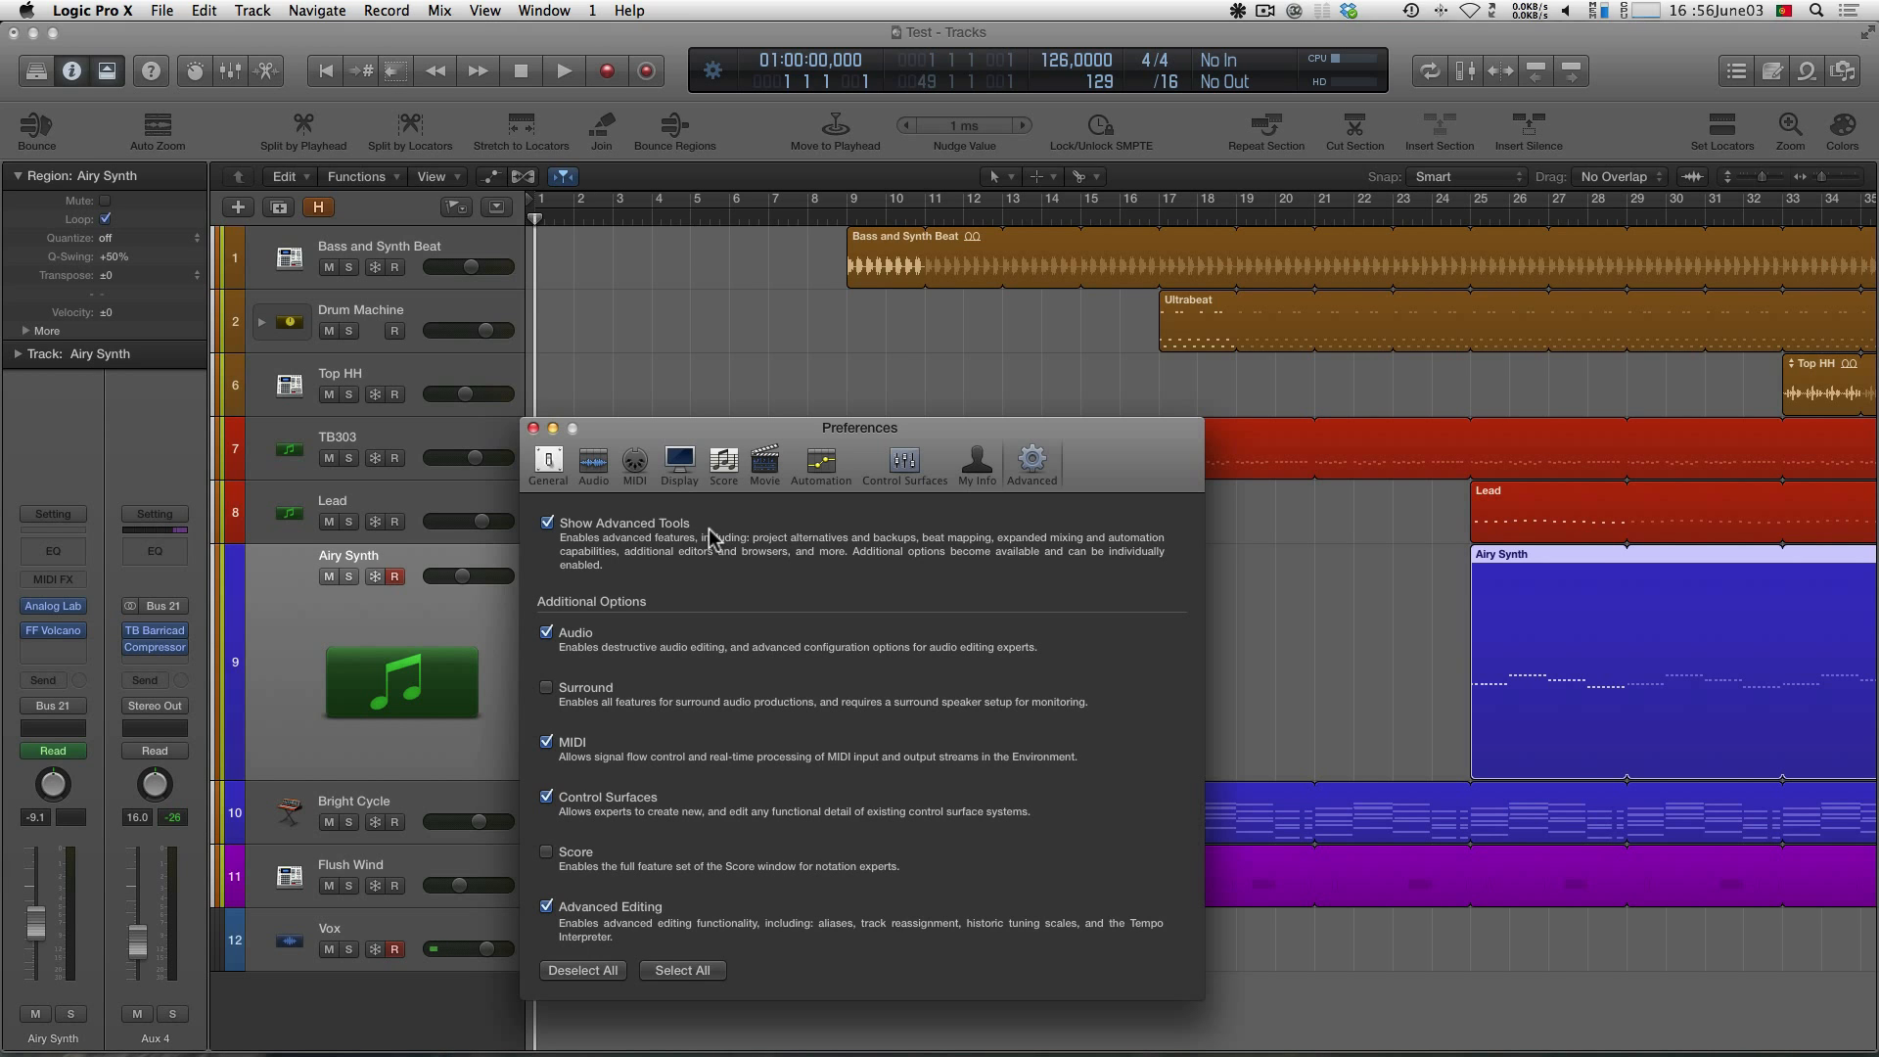
Set the right mouse button behaviour in the general editing preferences to Opens Tool Menu
click(548, 465)
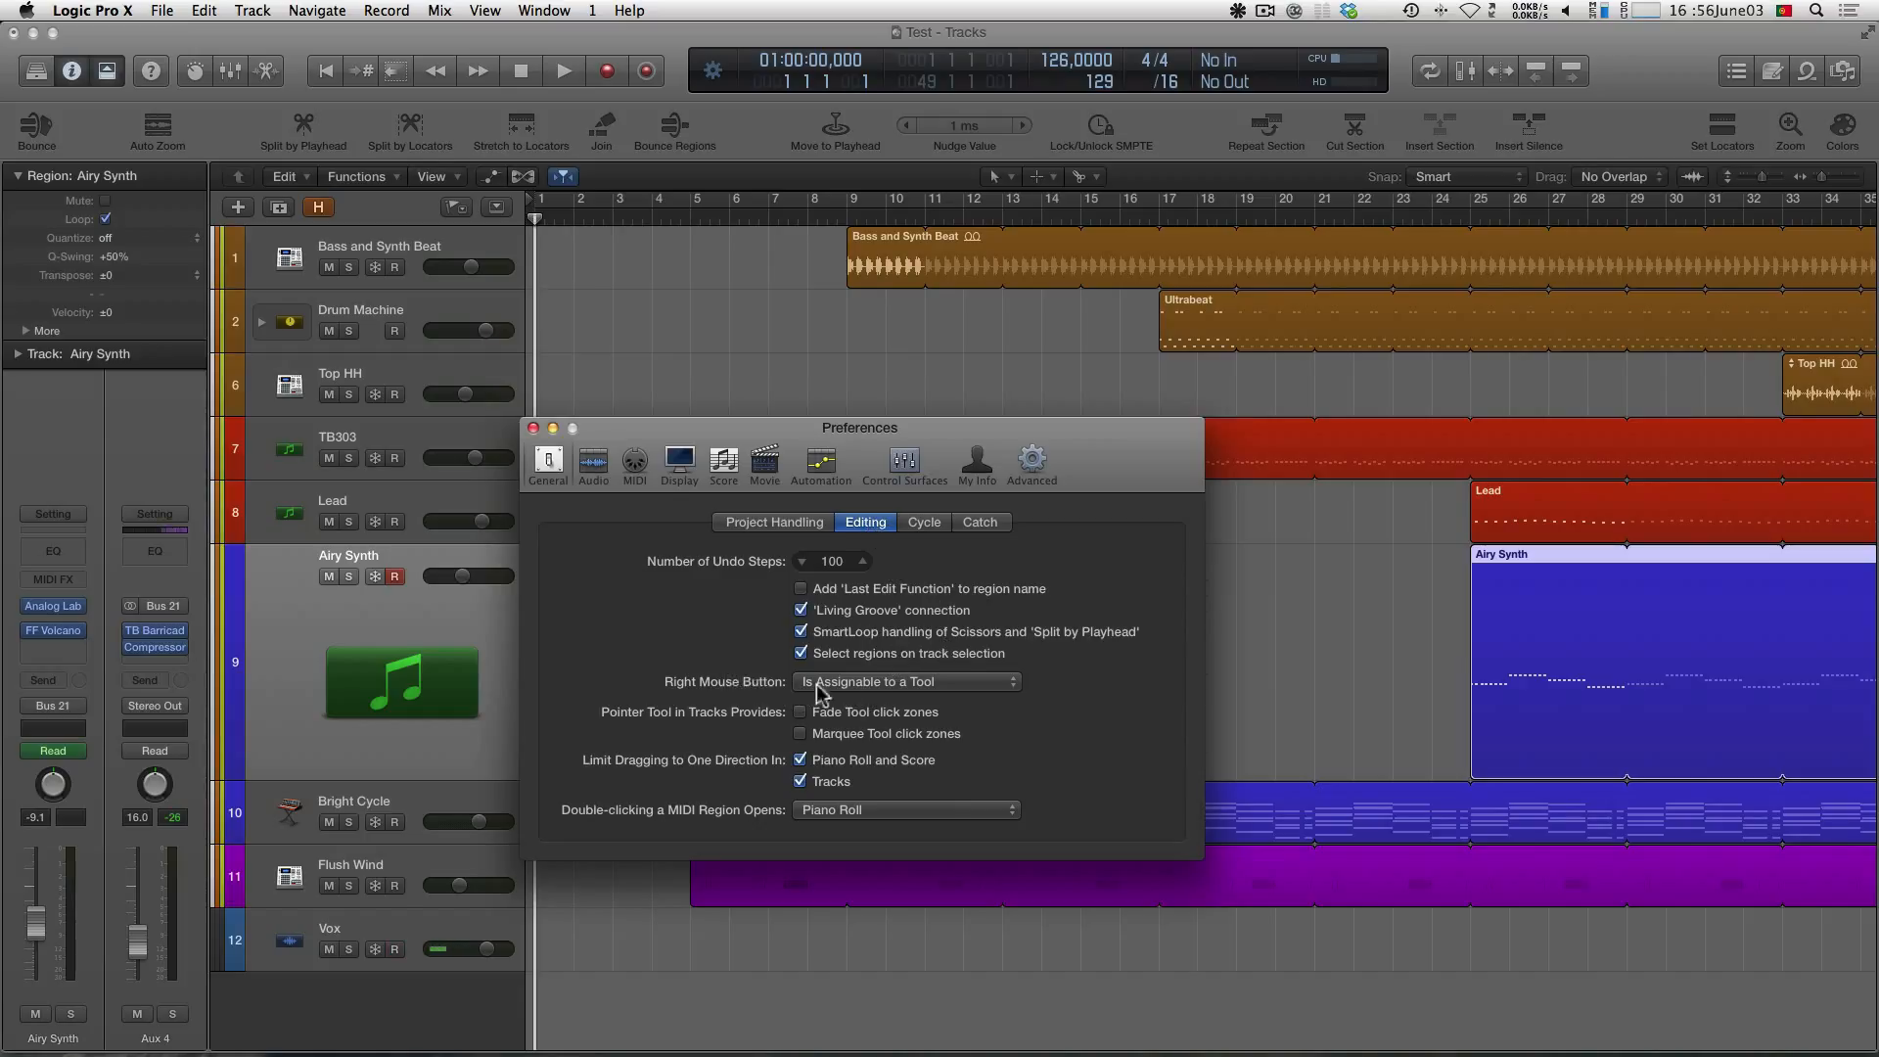
click(852, 682)
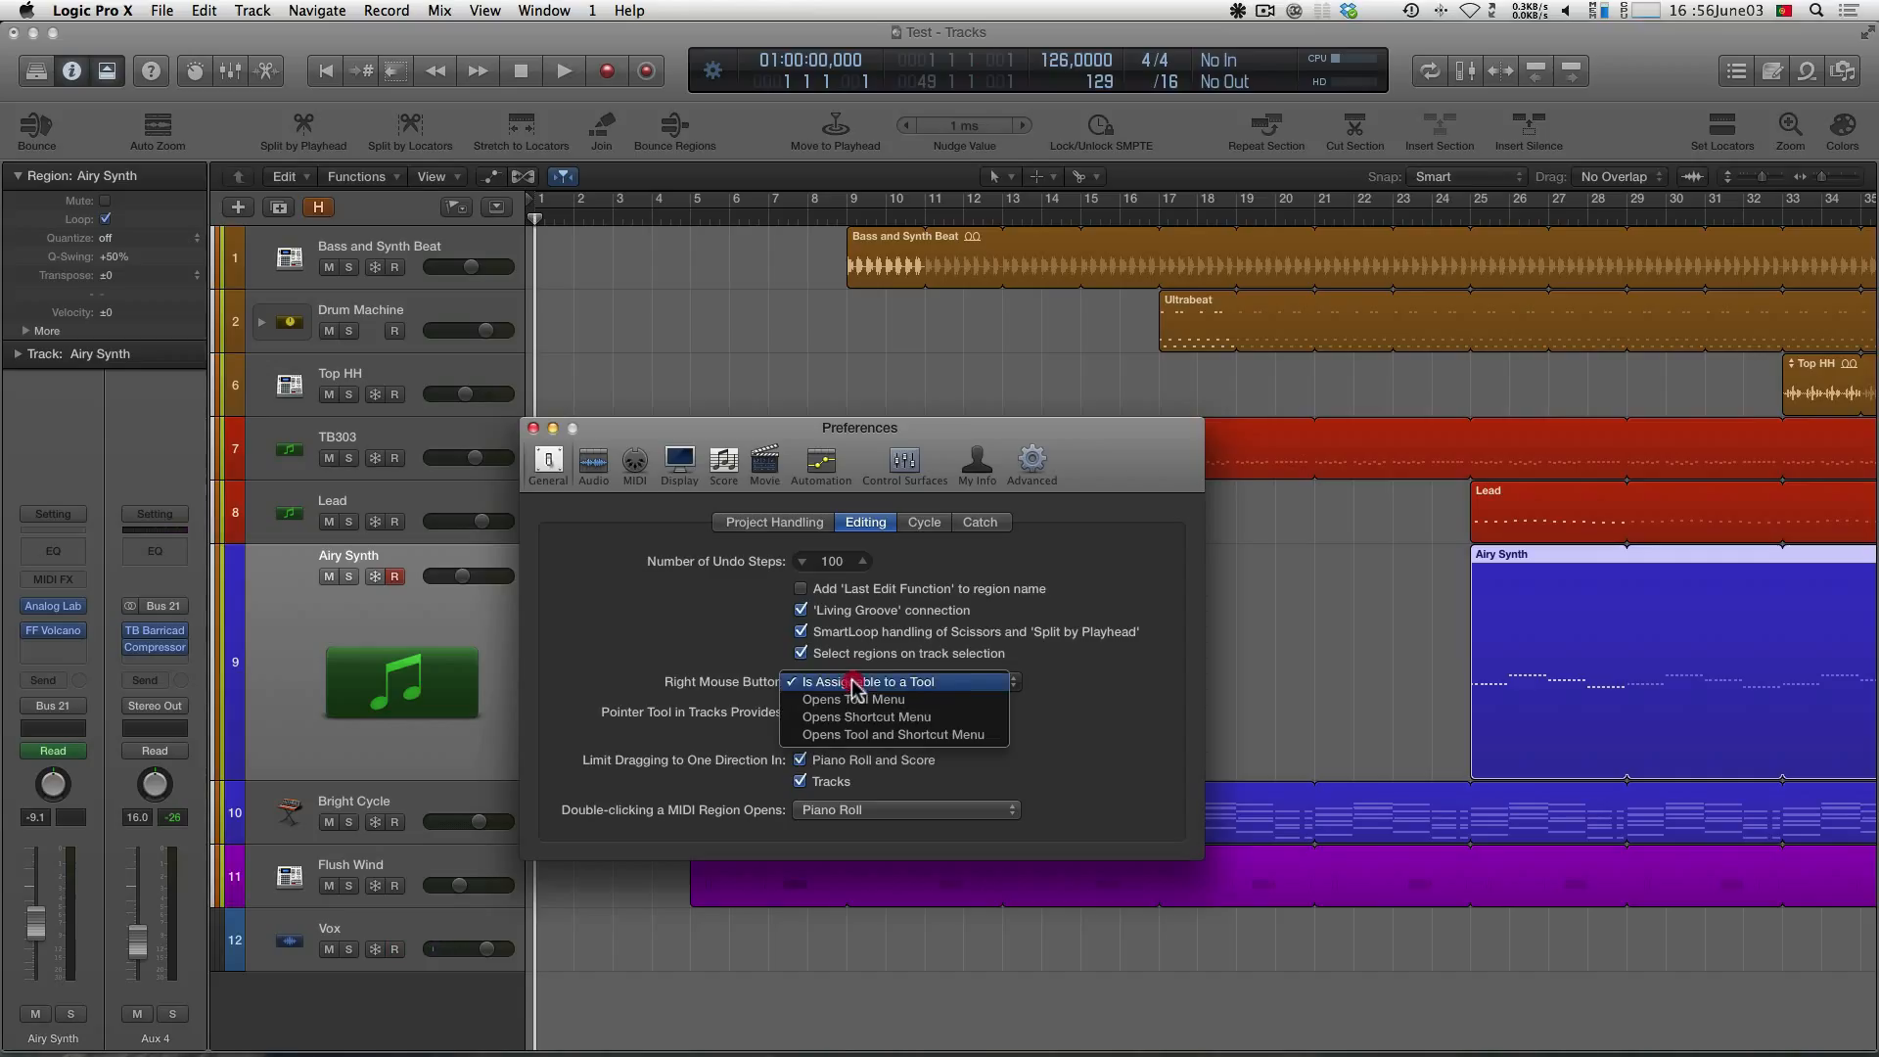
click(958, 701)
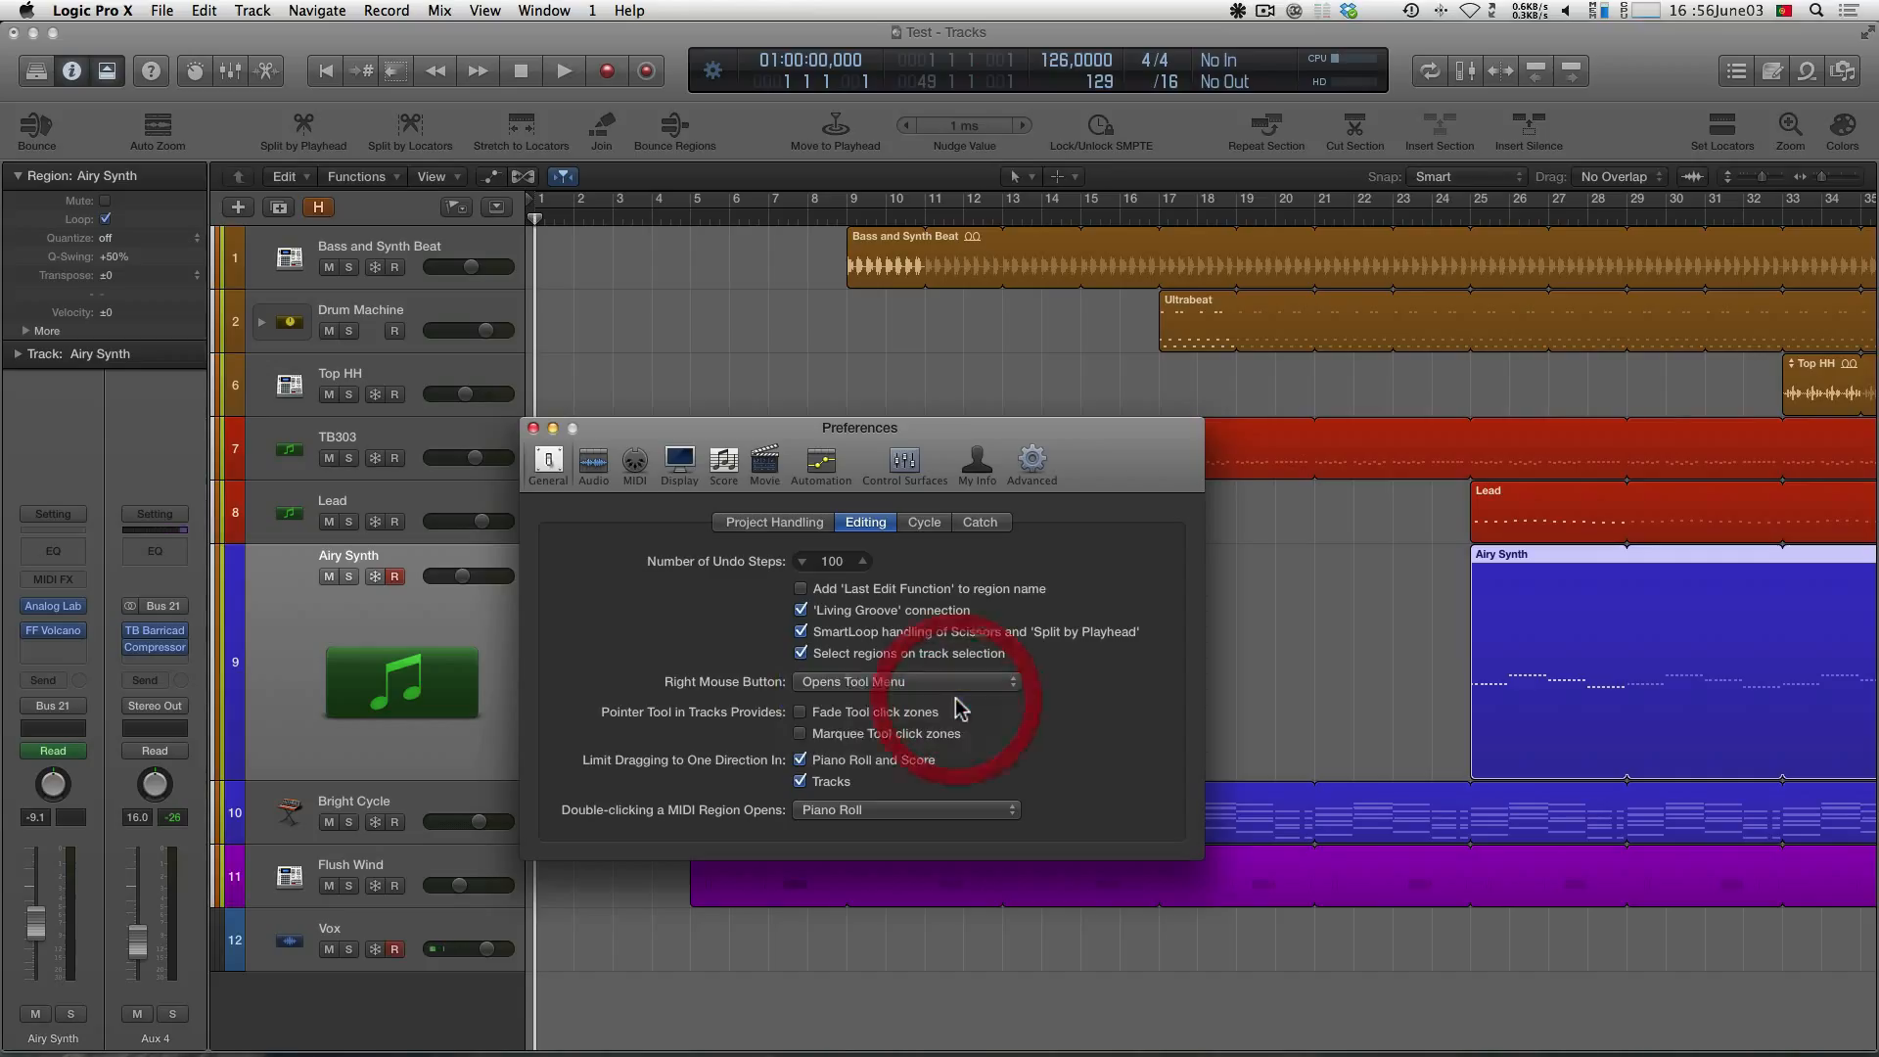
Enable the Fade Tool and Marquee Tool click zones for the pointer tool and close the preferences
click(800, 711)
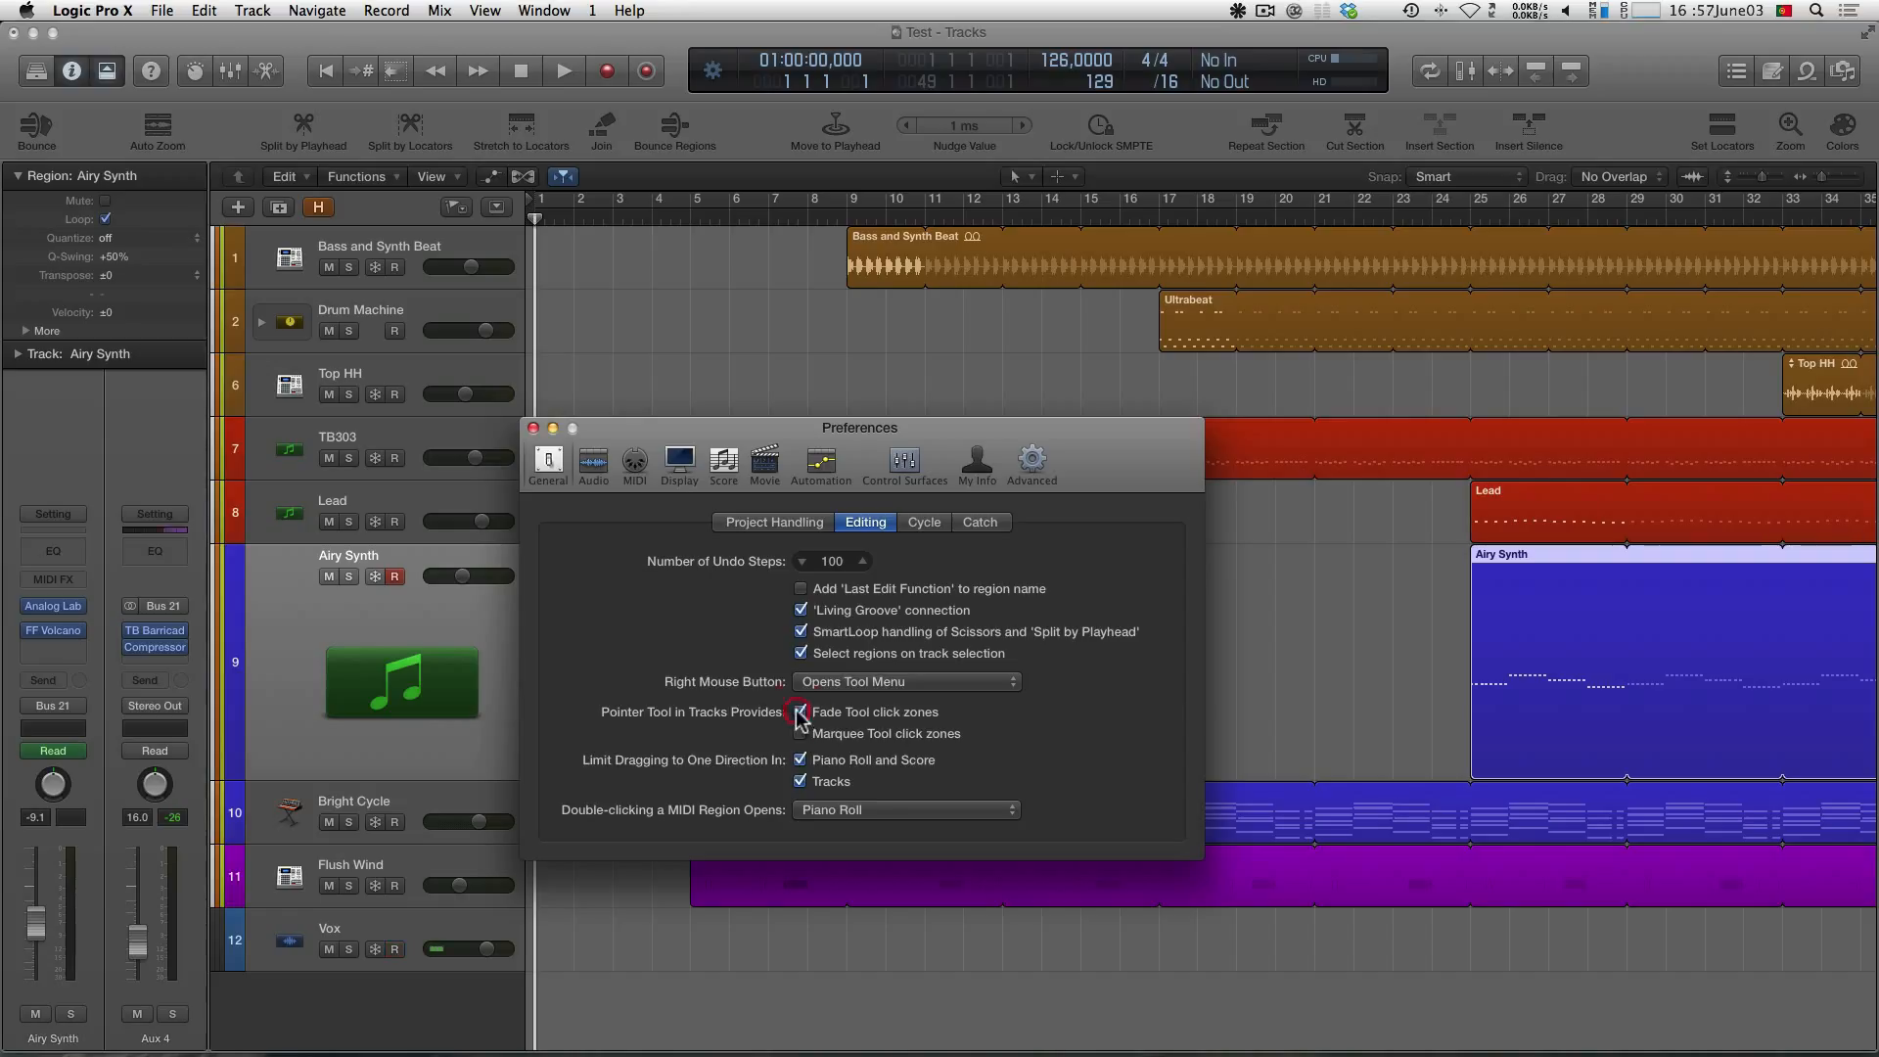
click(800, 733)
click(534, 431)
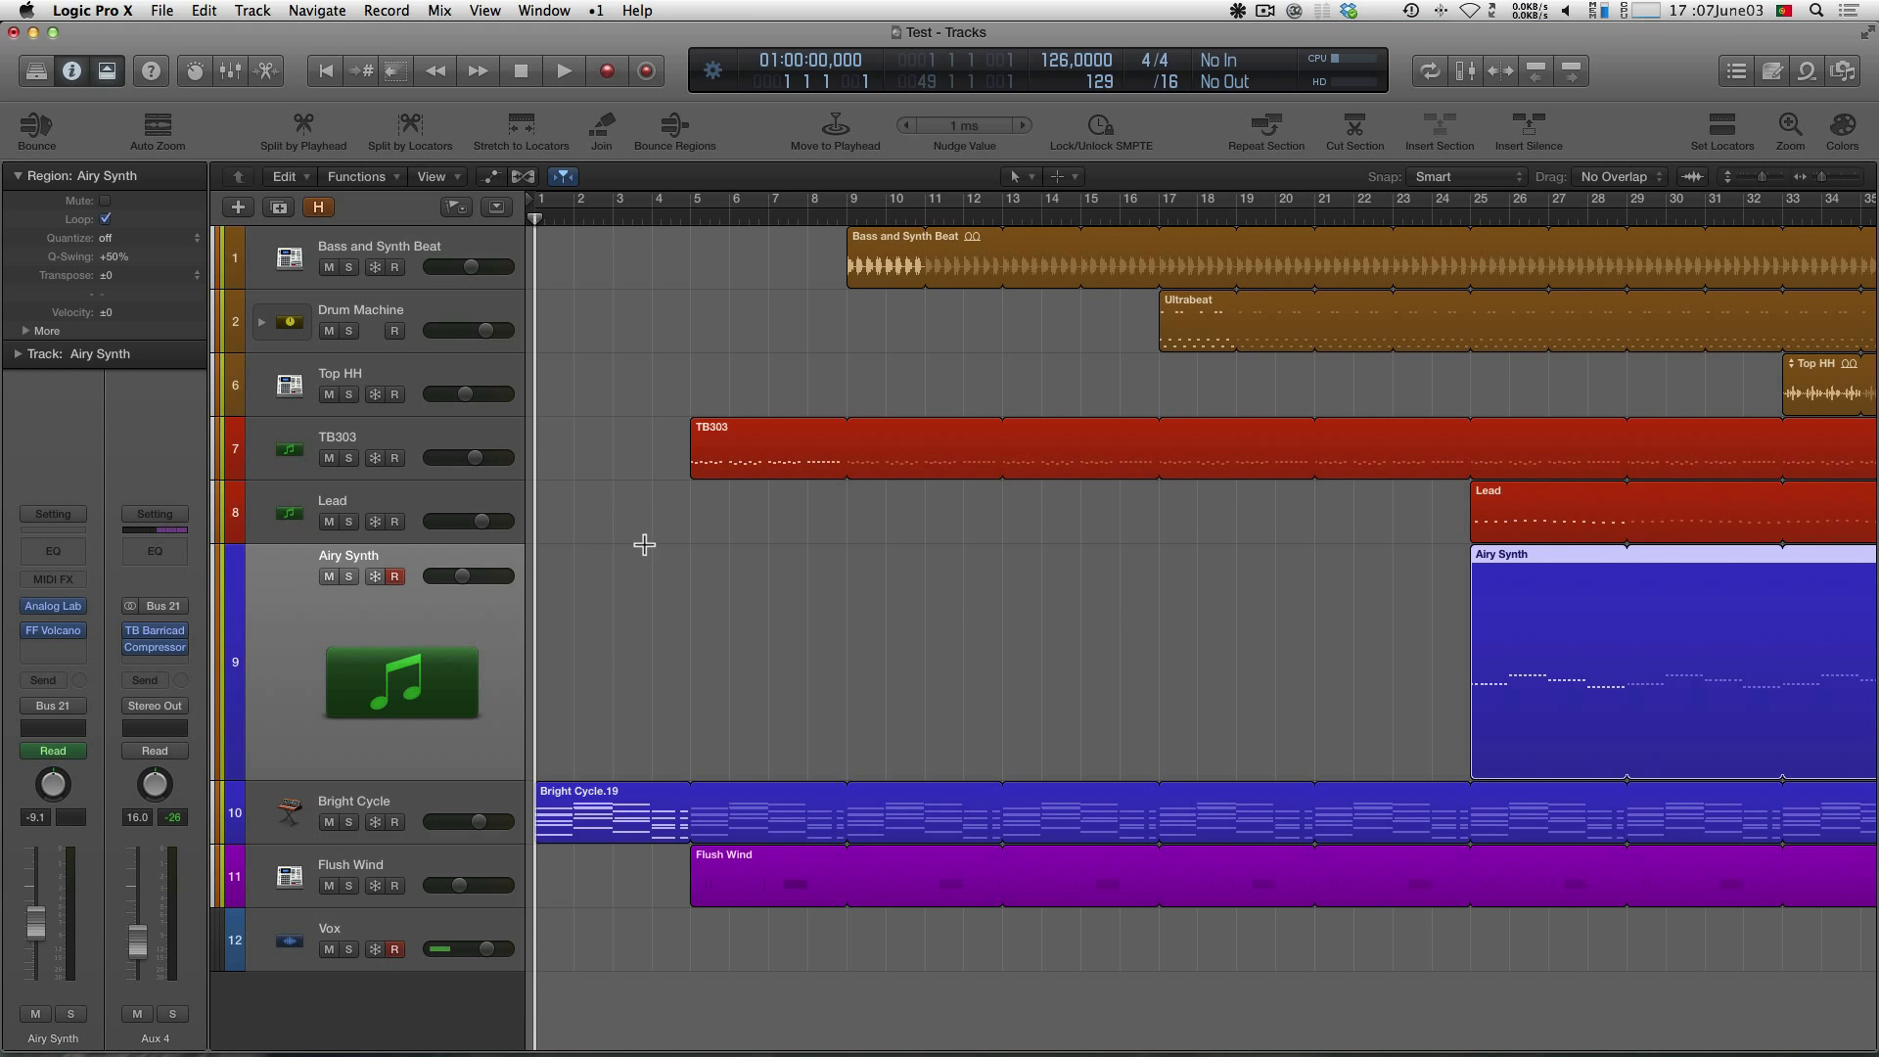
Select the Lead track and its region, and toggle zoom-to-fit on the selection and back
click(930, 613)
scroll(932, 615, right, 10)
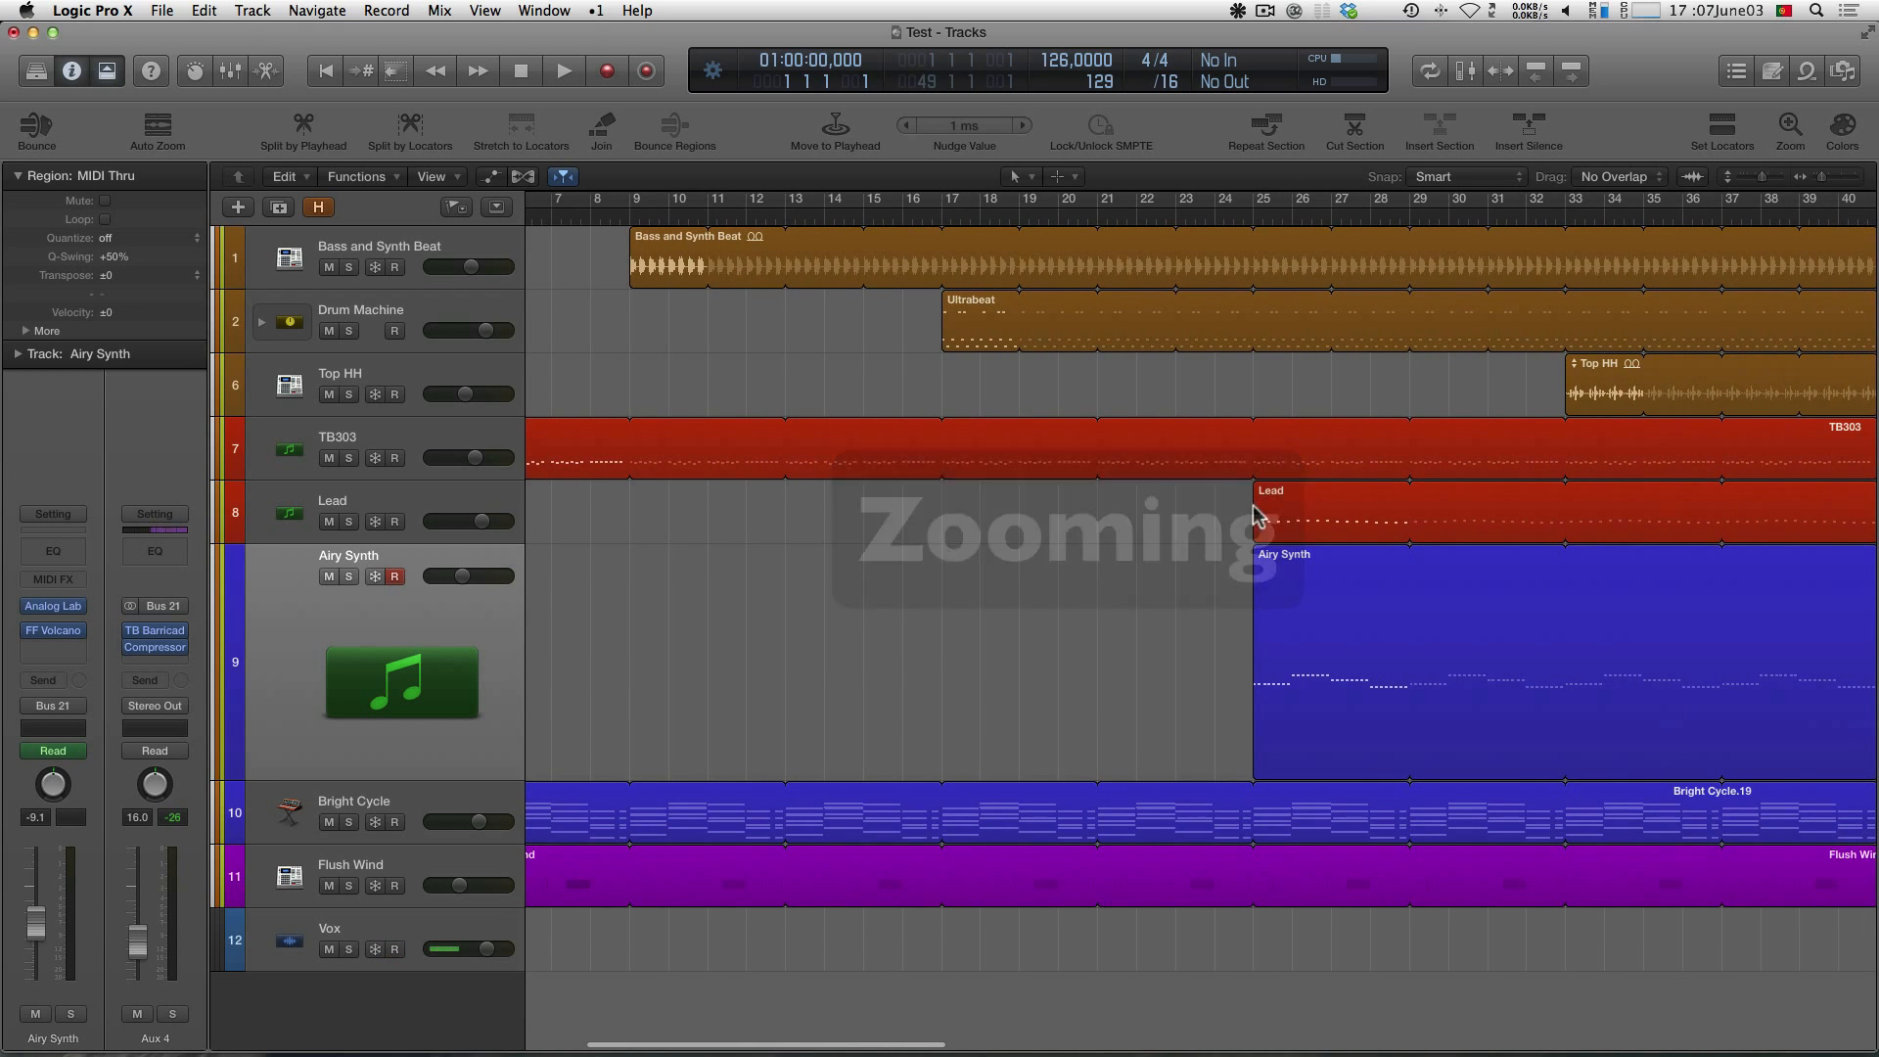
click(421, 494)
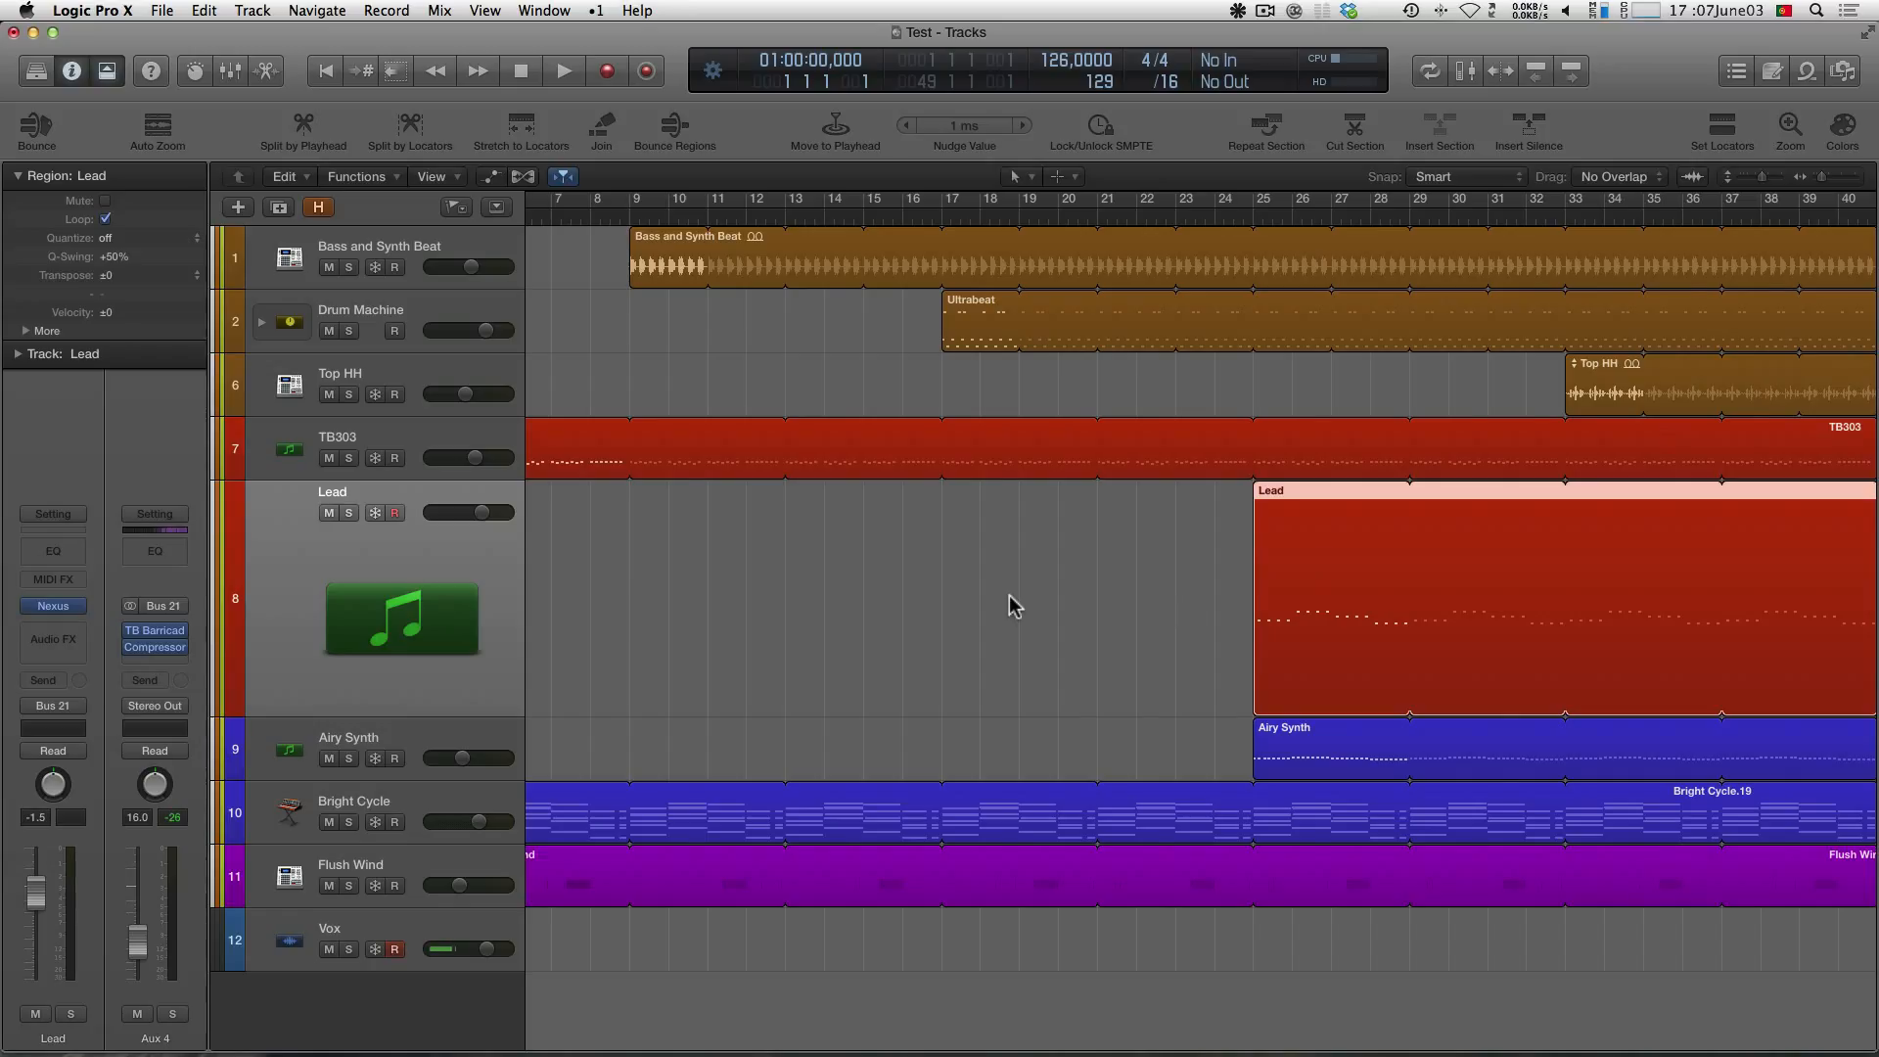
drag(1072, 617, 1085, 613)
click(1564, 536)
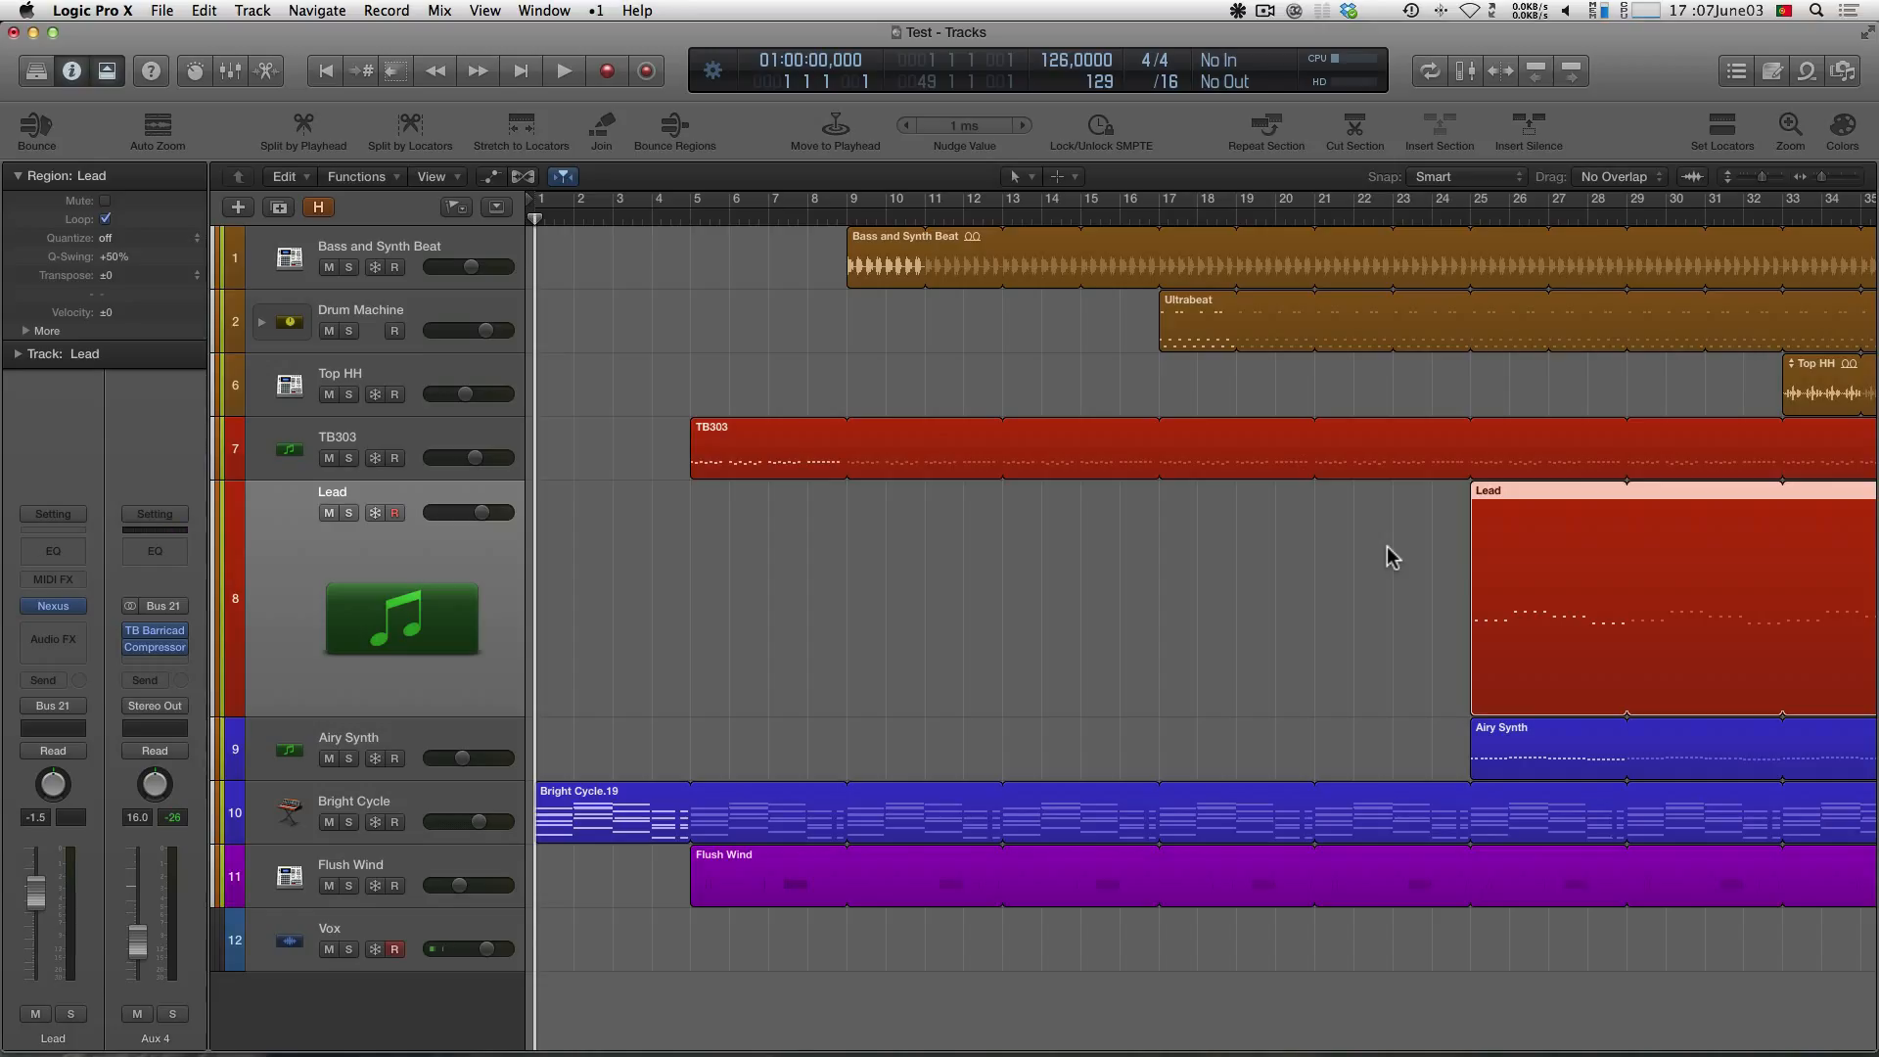
key(z)
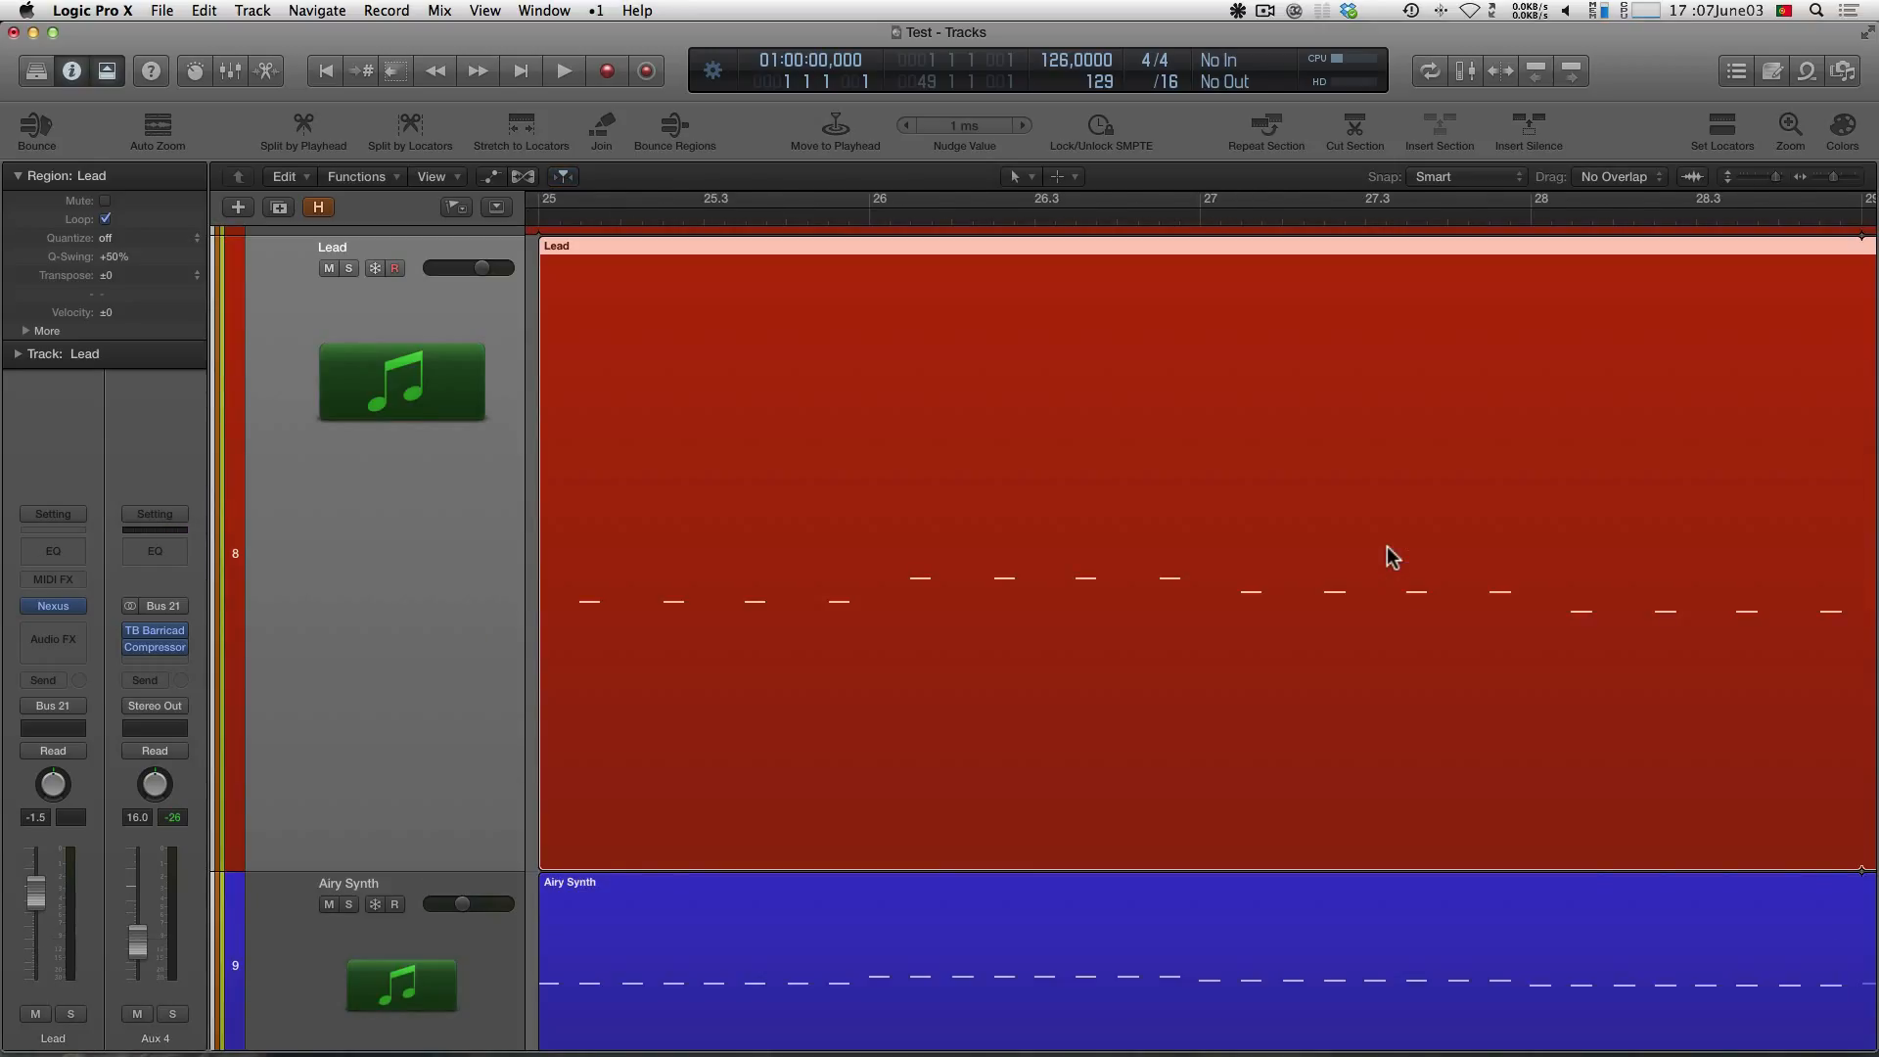
key(z)
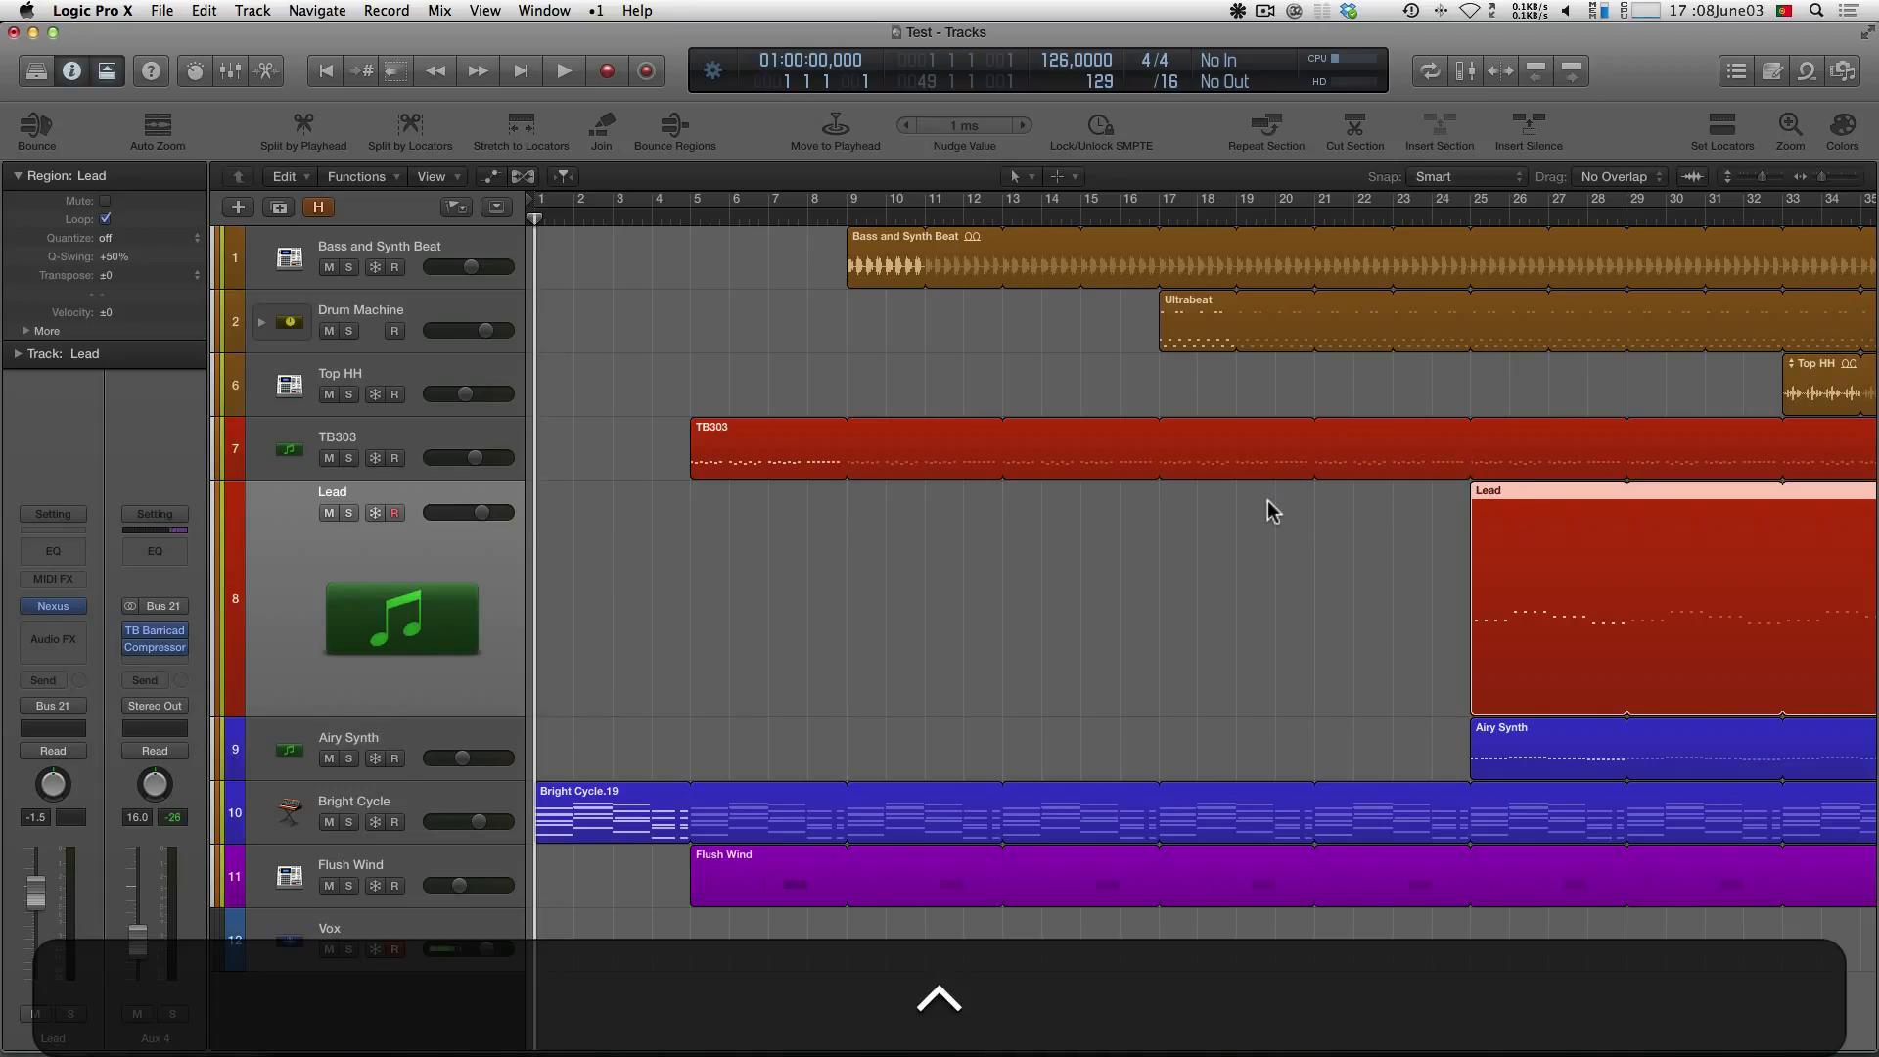
Turn on Auto Zoom for the selected track
key(ctrl+z)
key(ctrl+z)
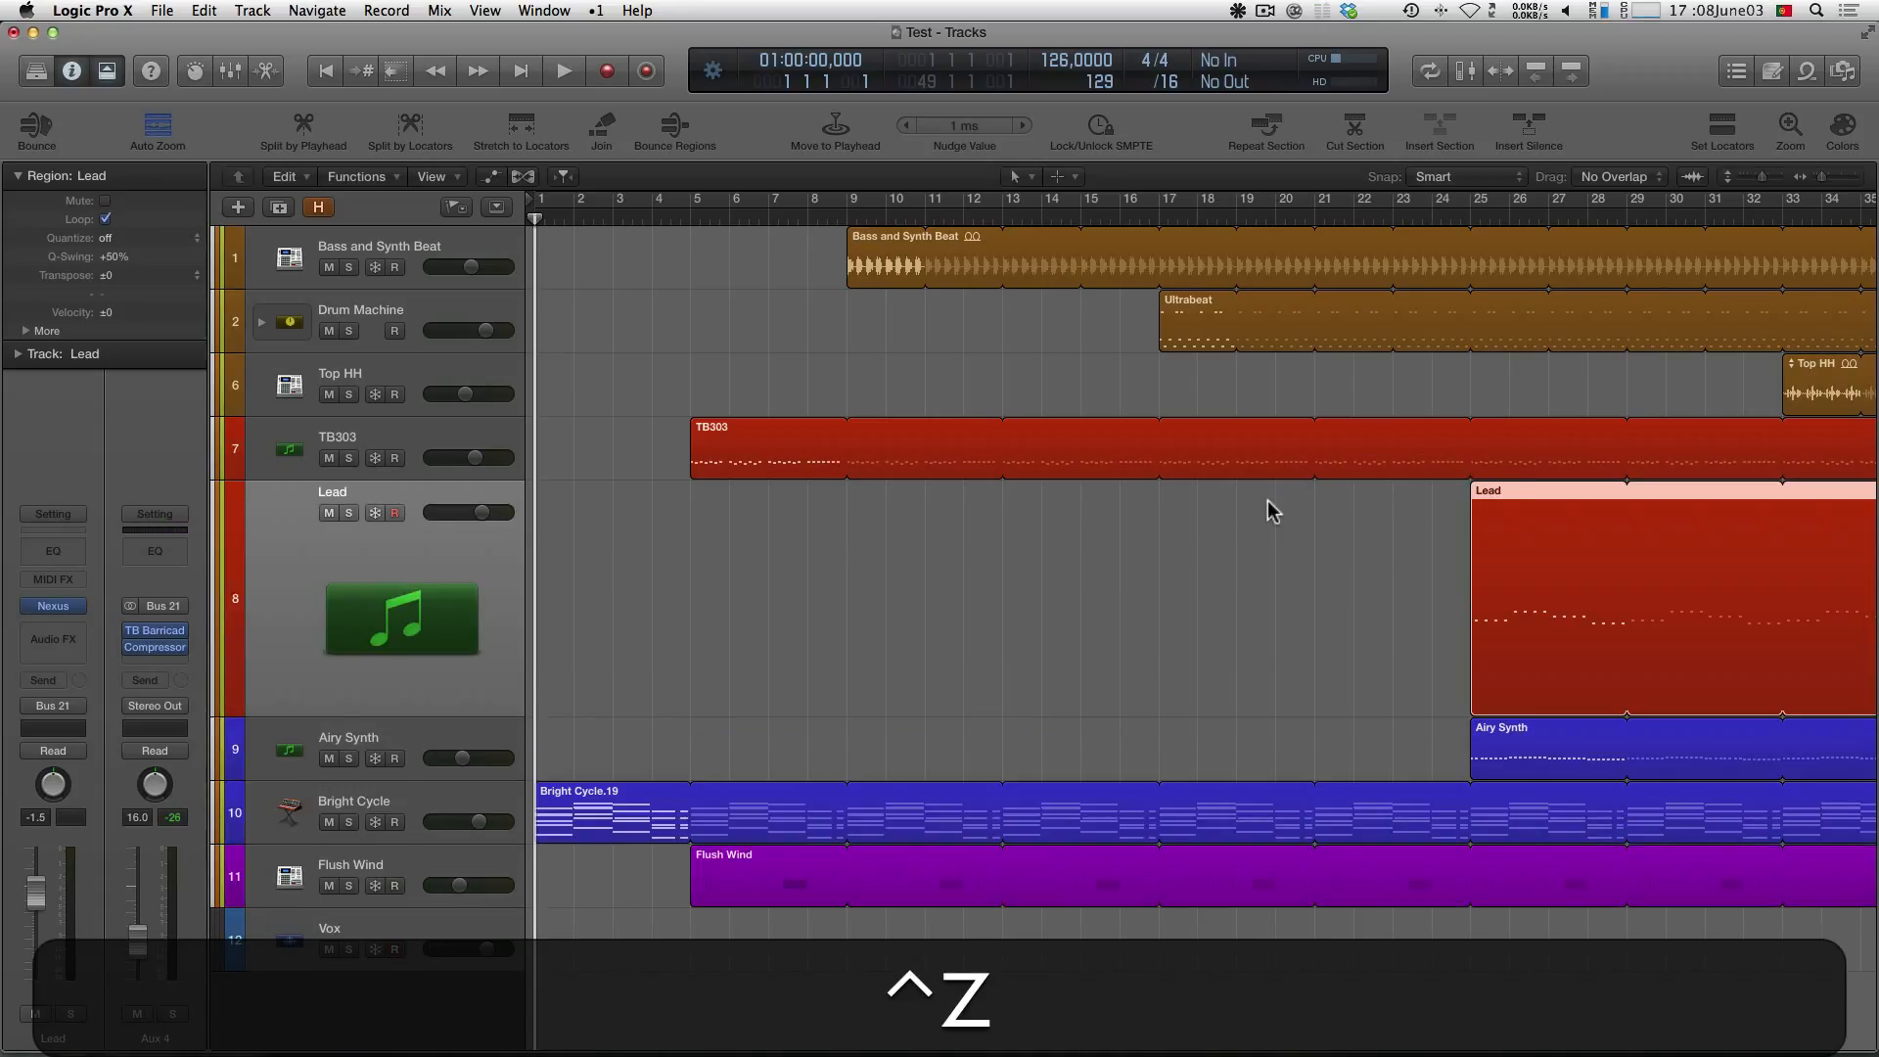
key(ctrl+Up)
key(Down)
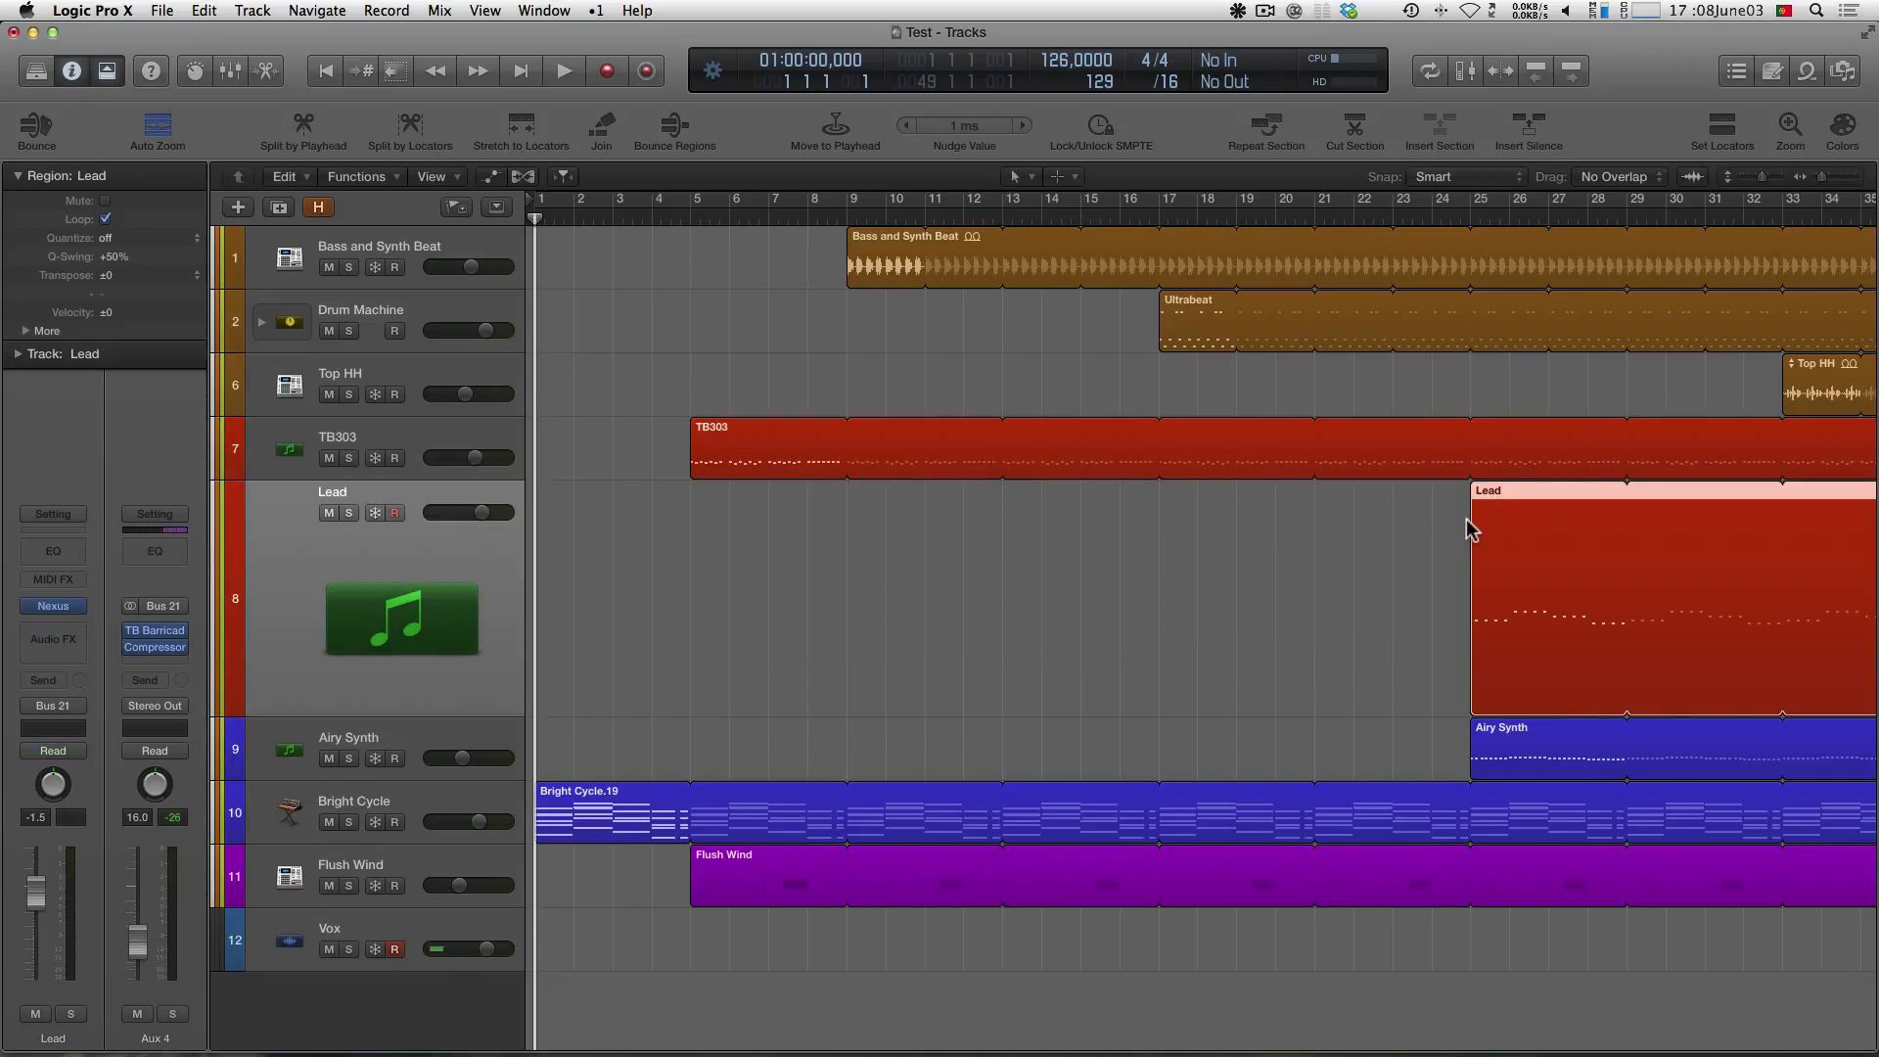
Zoom in on progressively smaller areas of the Lead region with the Zoom tool and step back out
key(ctrl+alt)
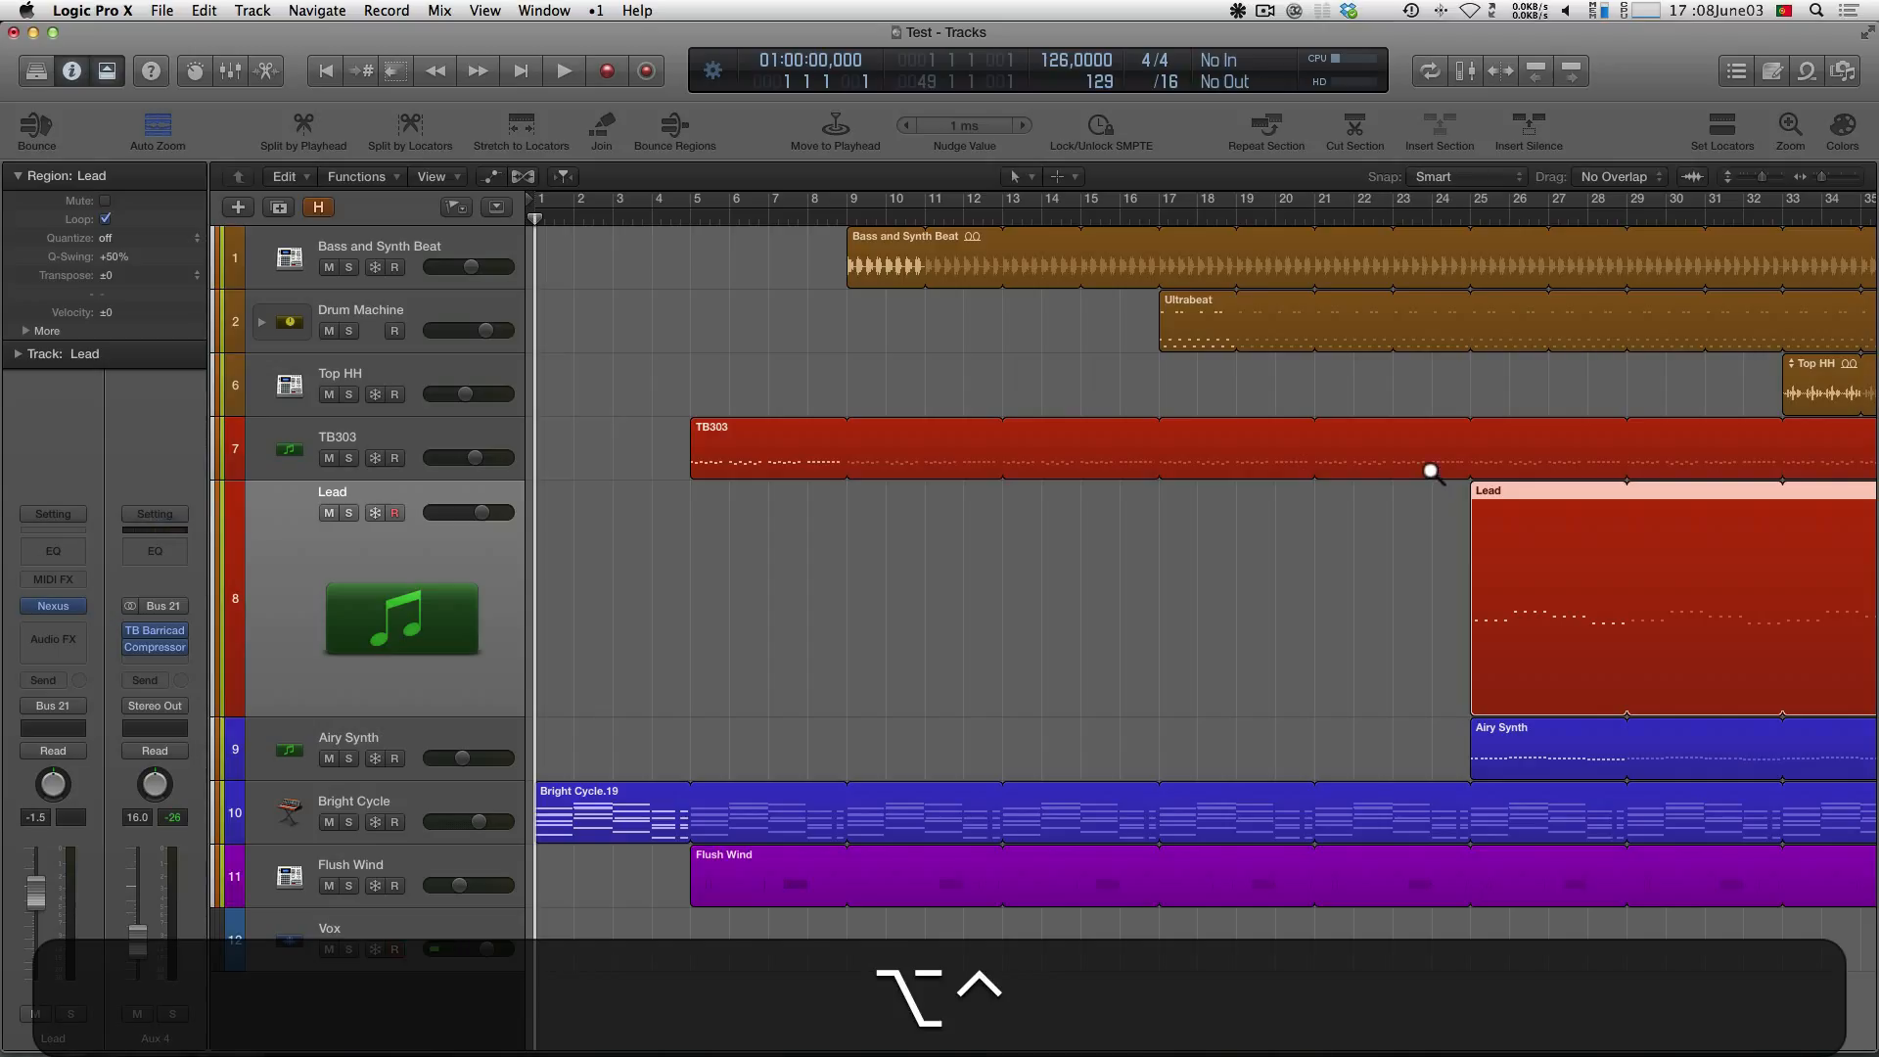
drag(1431, 471, 1665, 760)
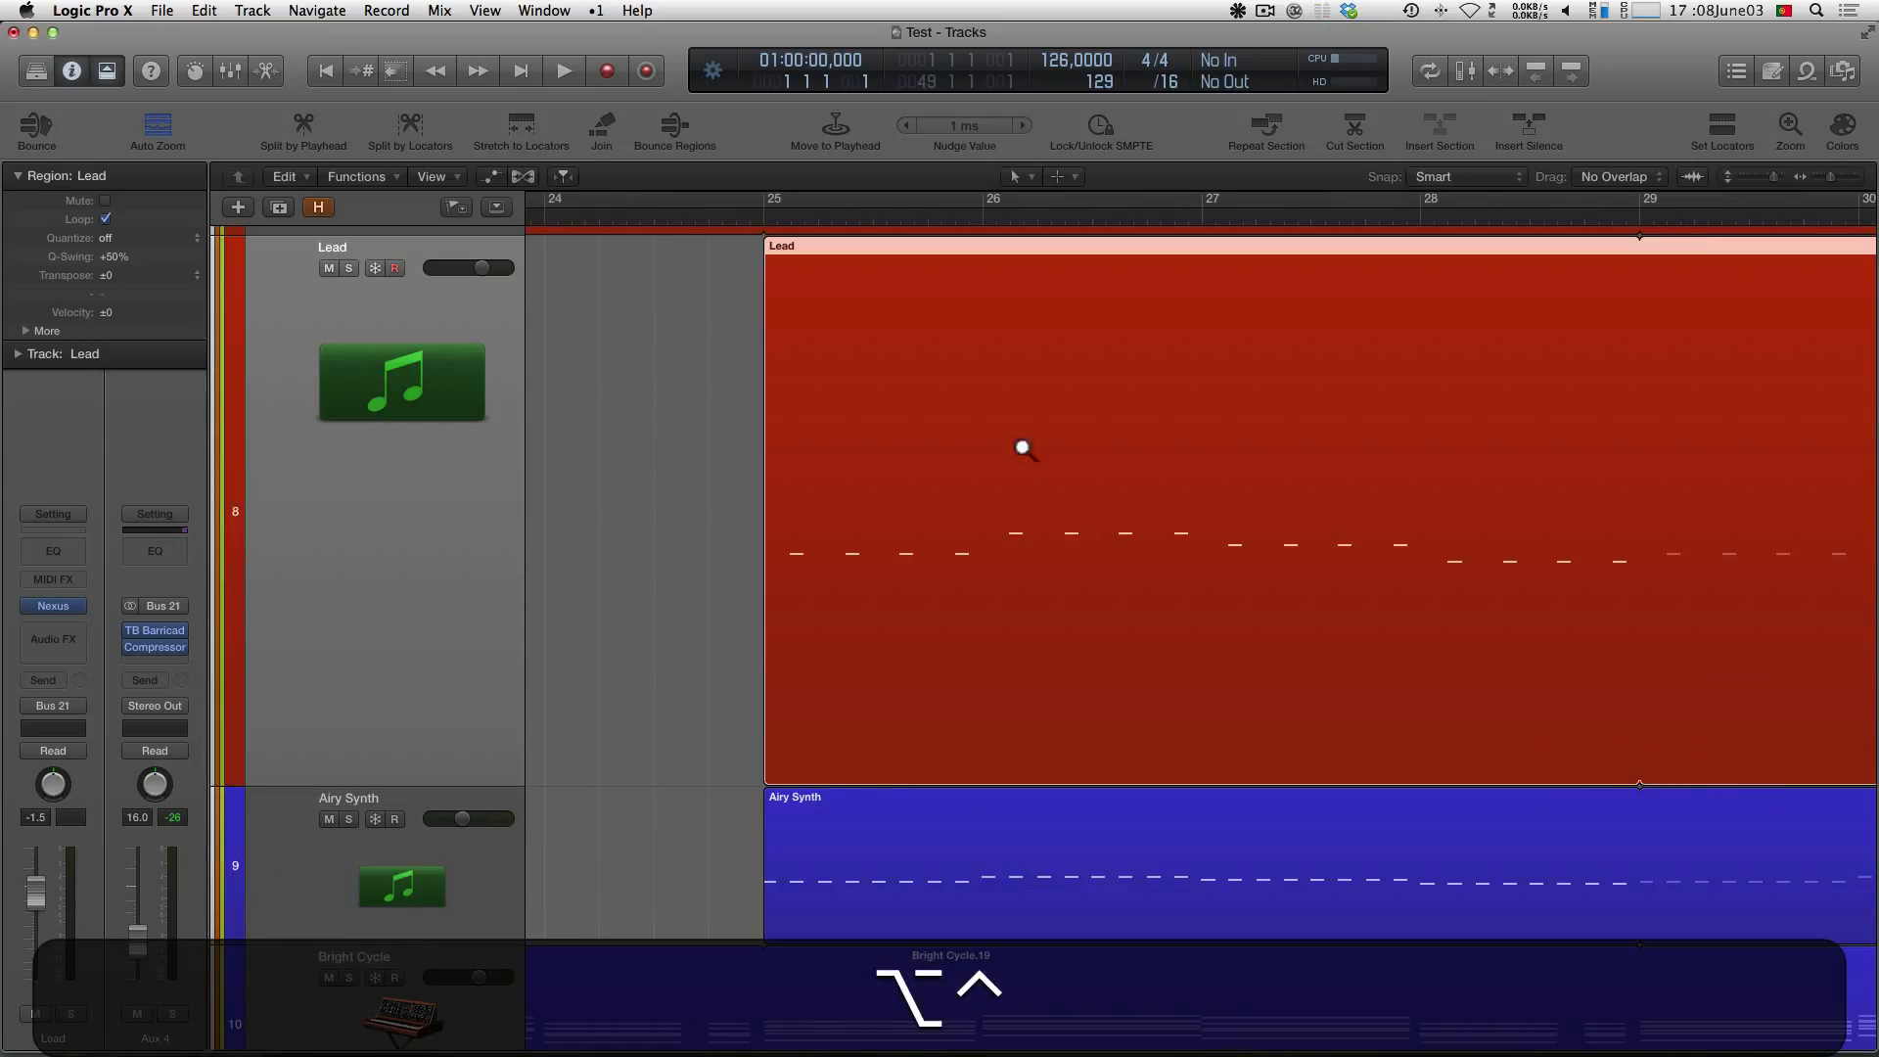
drag(1012, 332, 1419, 678)
drag(1049, 491, 1301, 789)
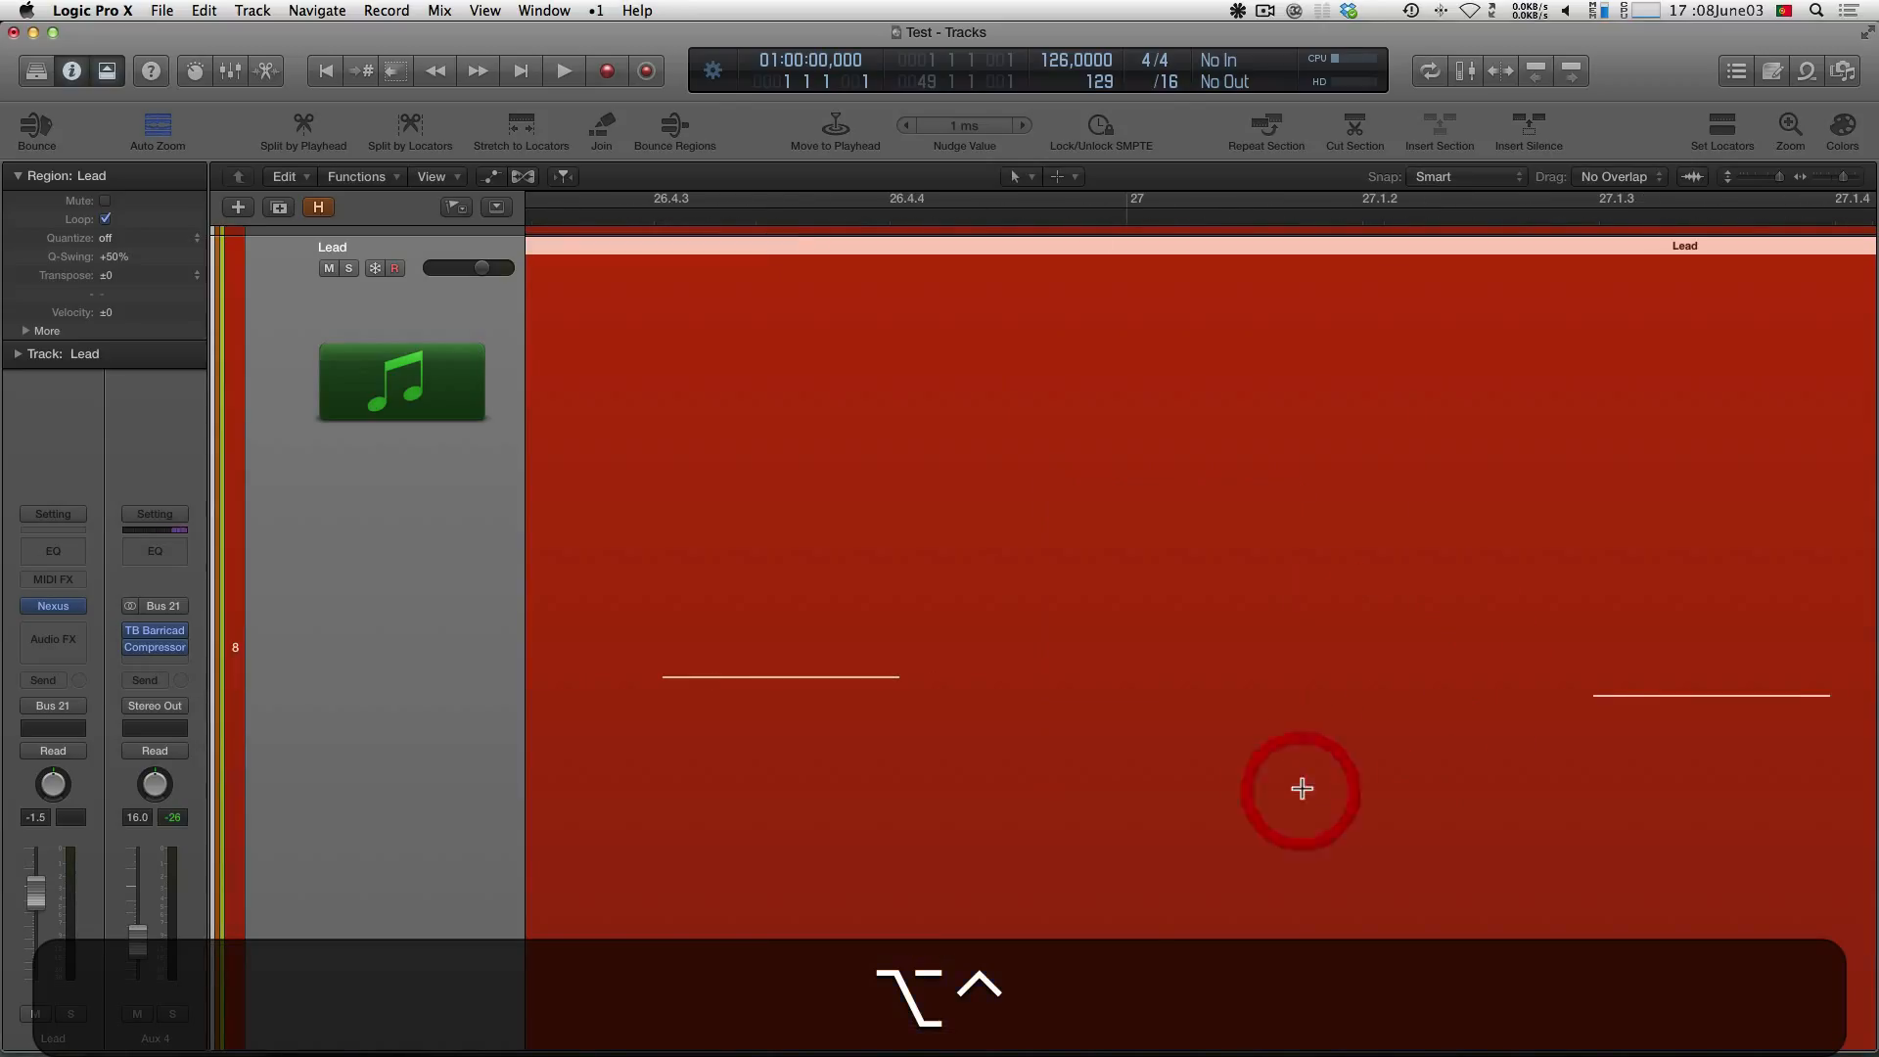
click(1195, 587)
click(1194, 587)
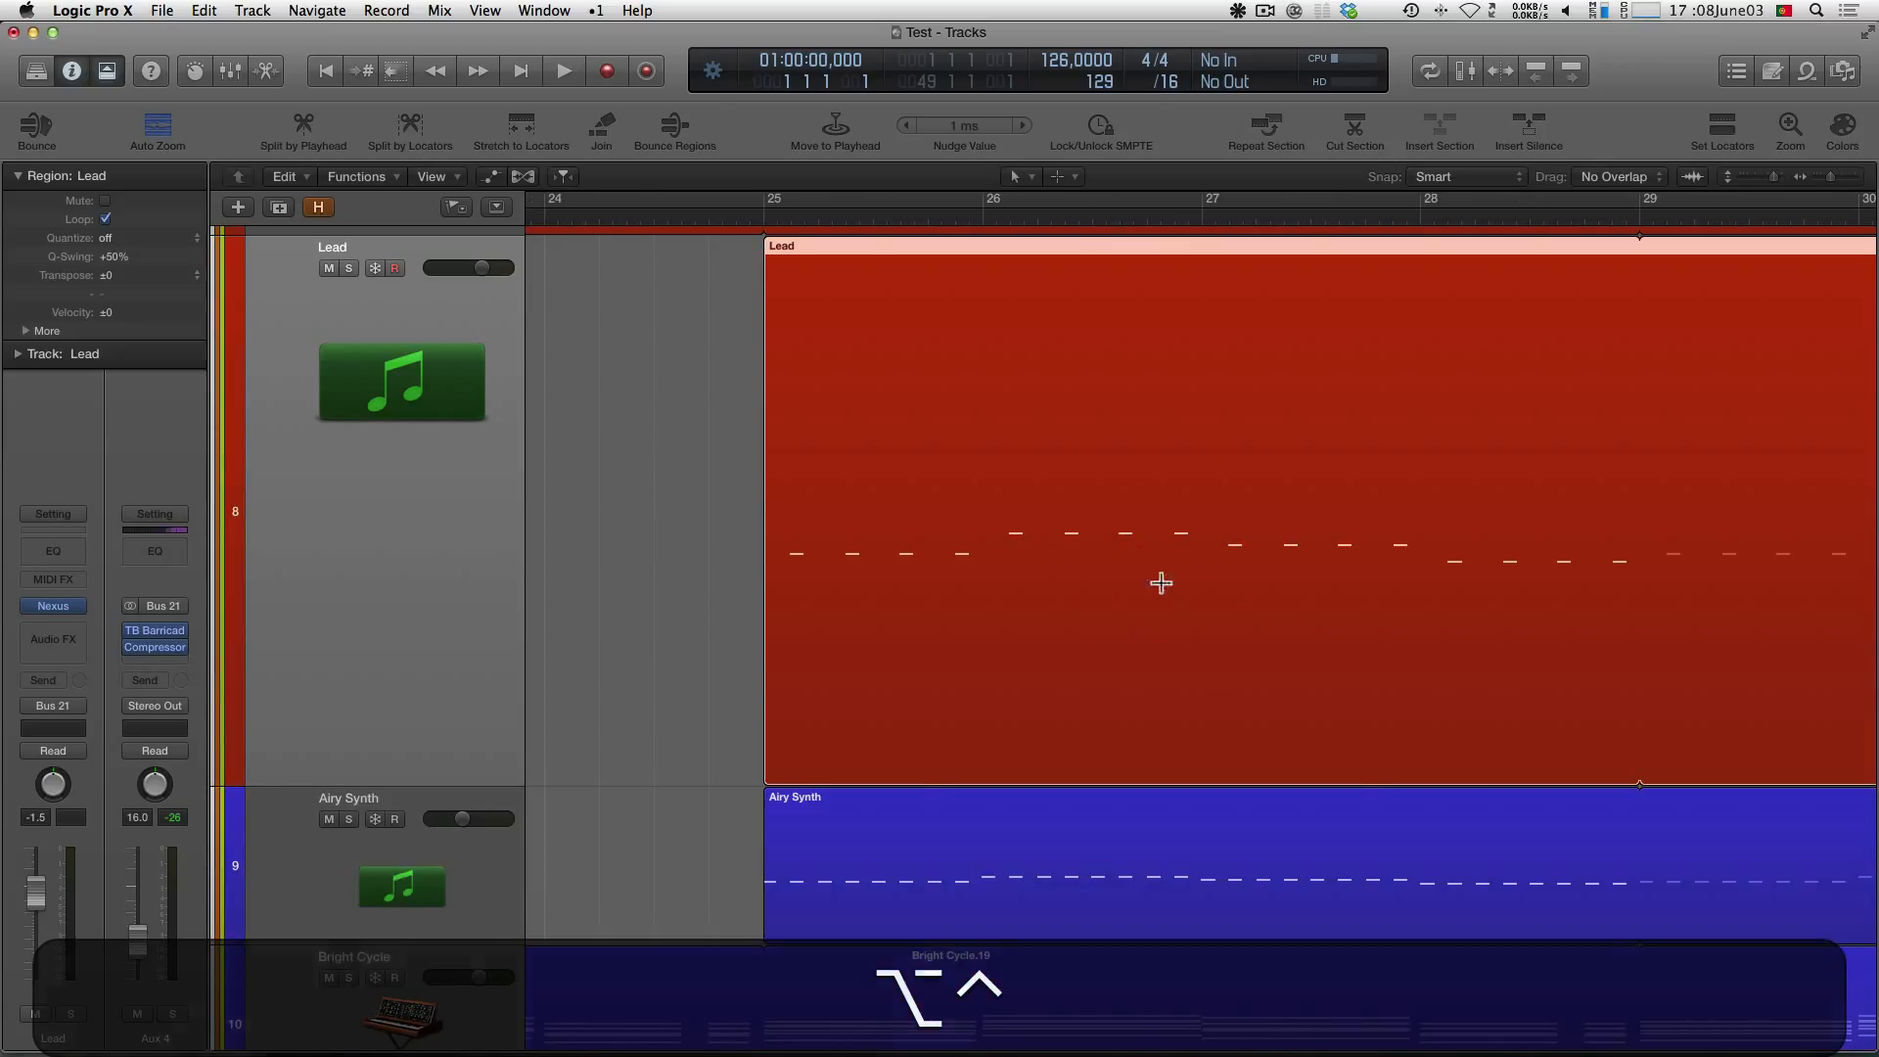
Select all regions in the project and zoom out to the full track overview
click(720, 529)
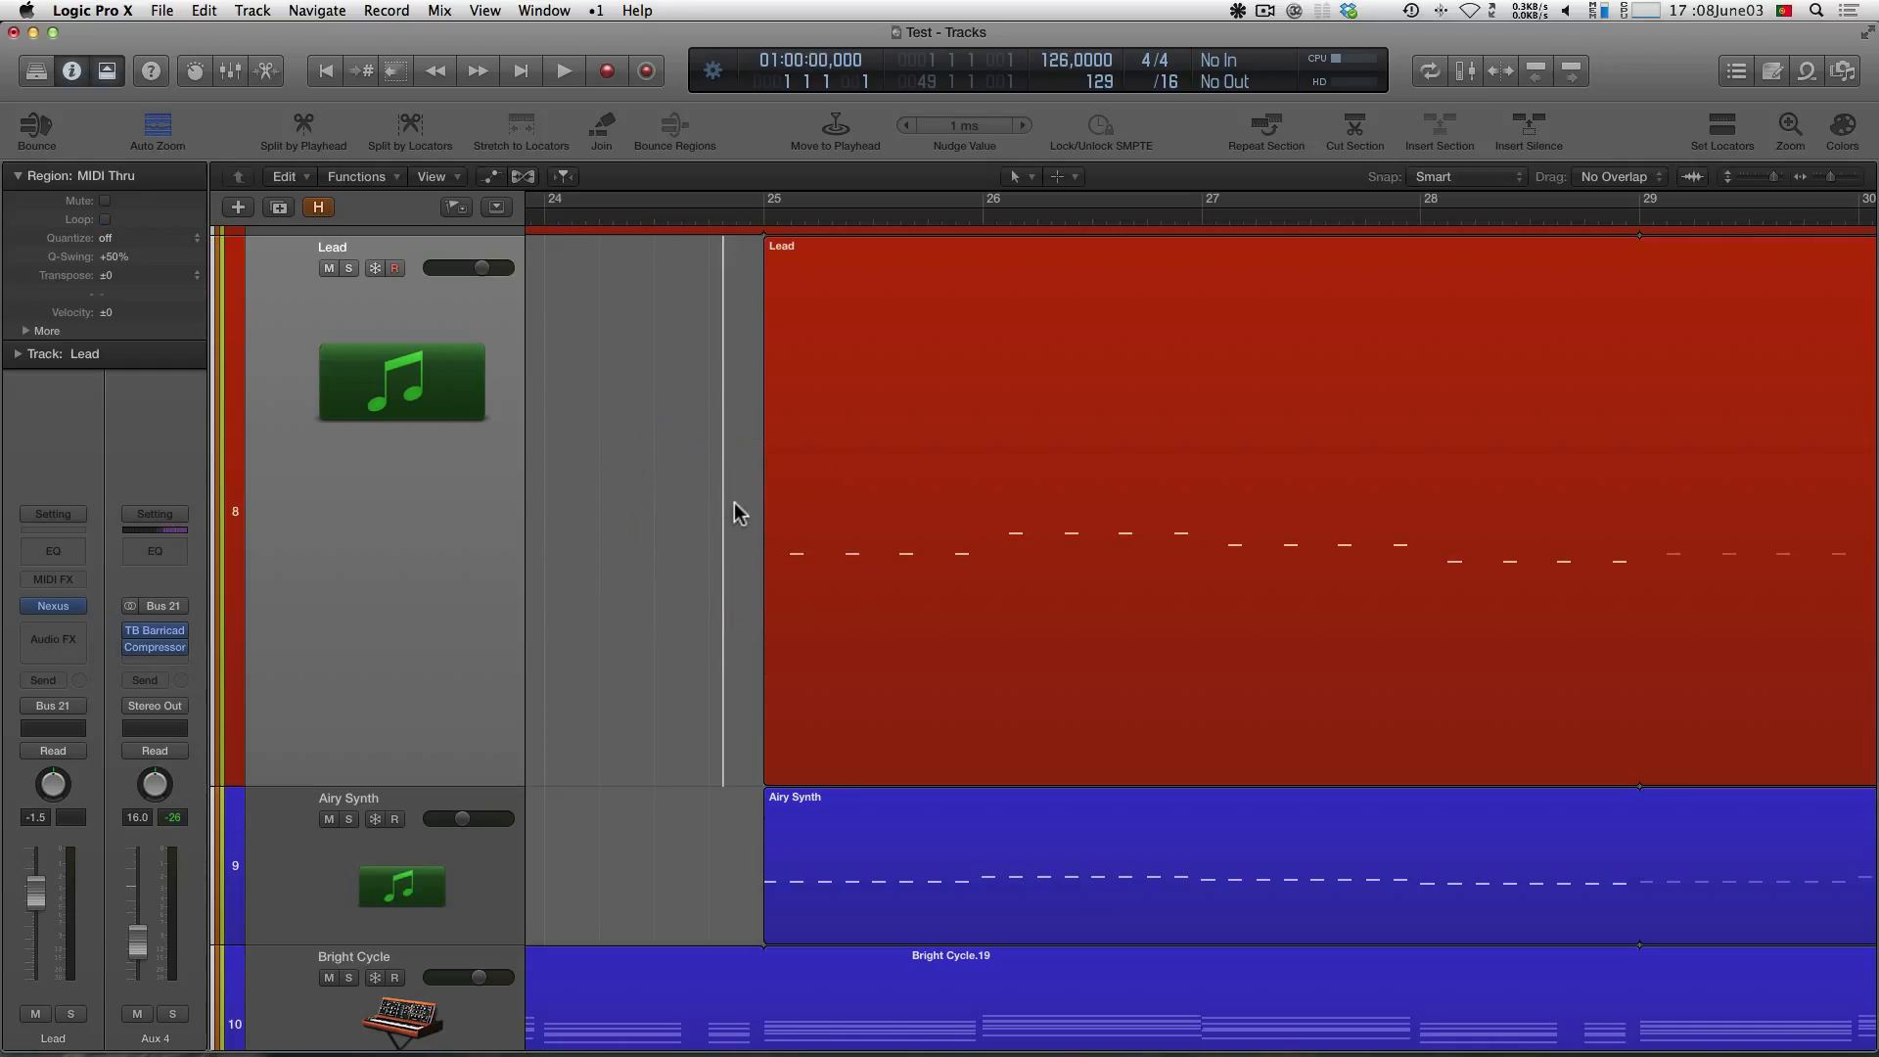
click(736, 507)
key(super+a)
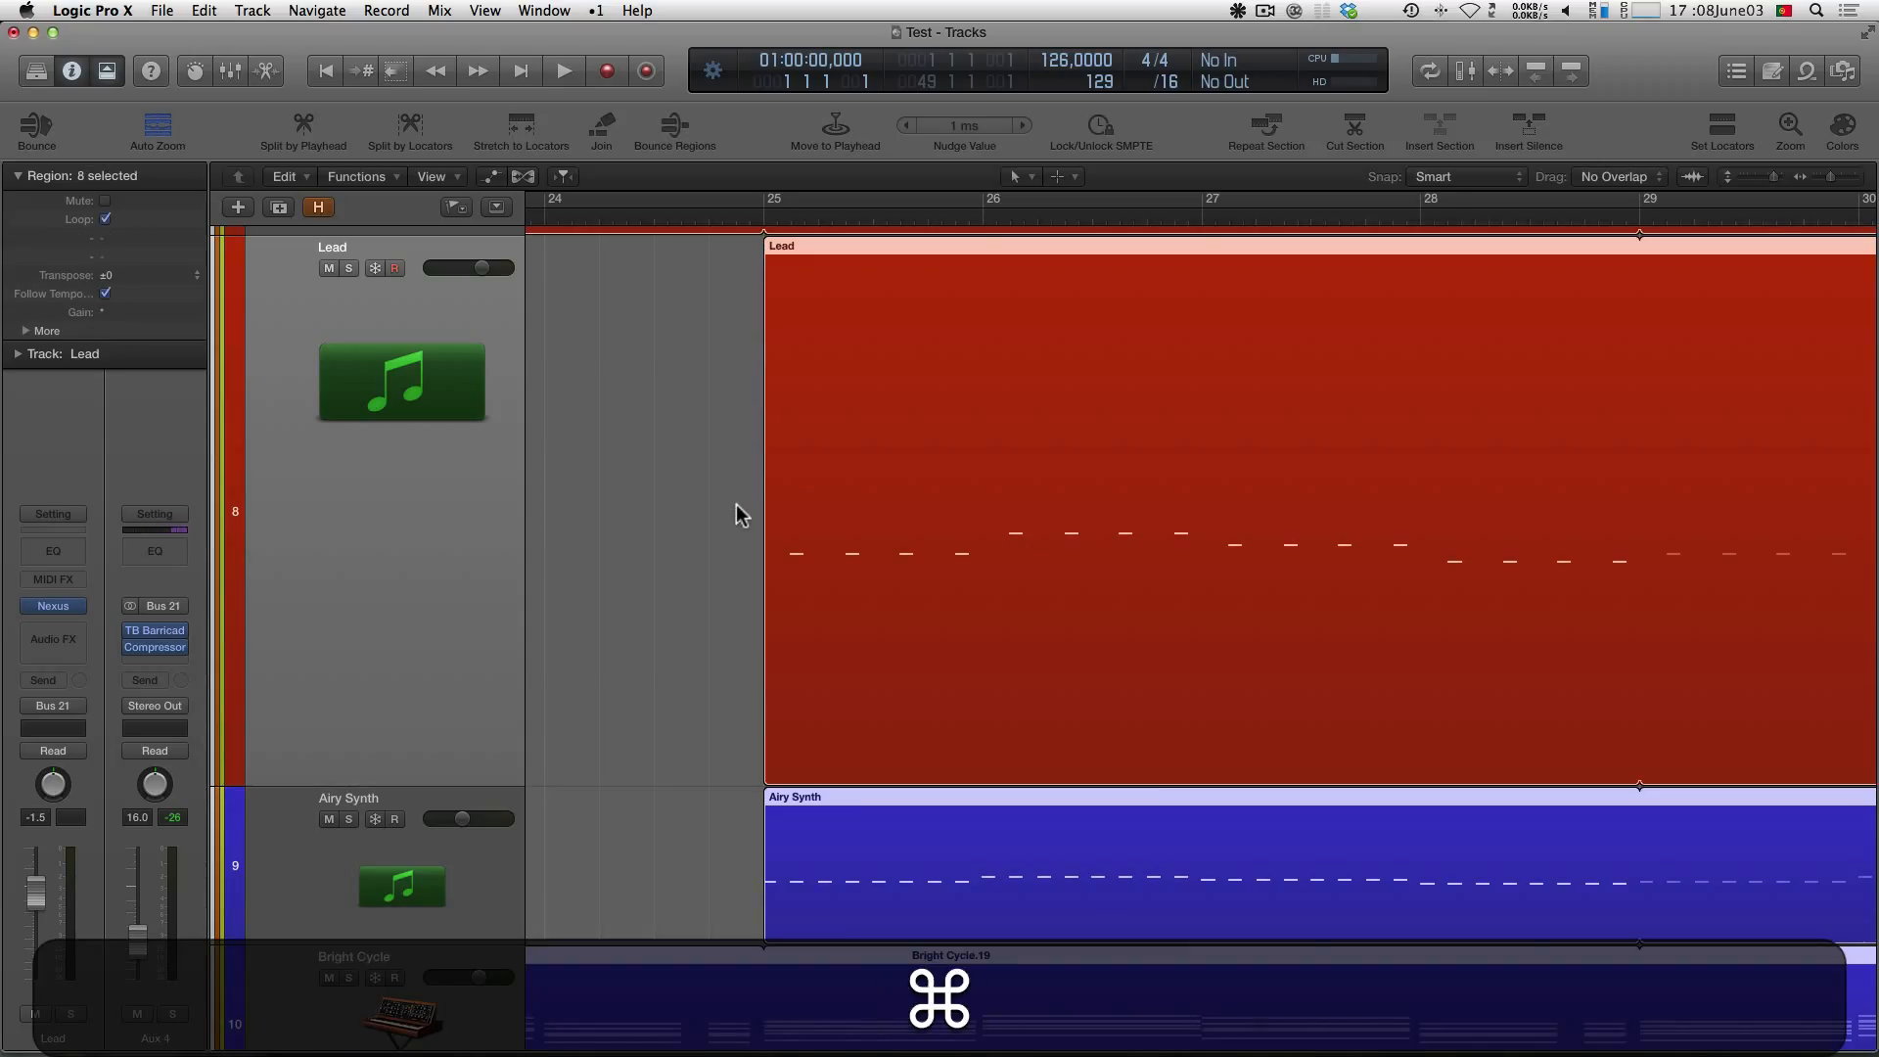
key(z)
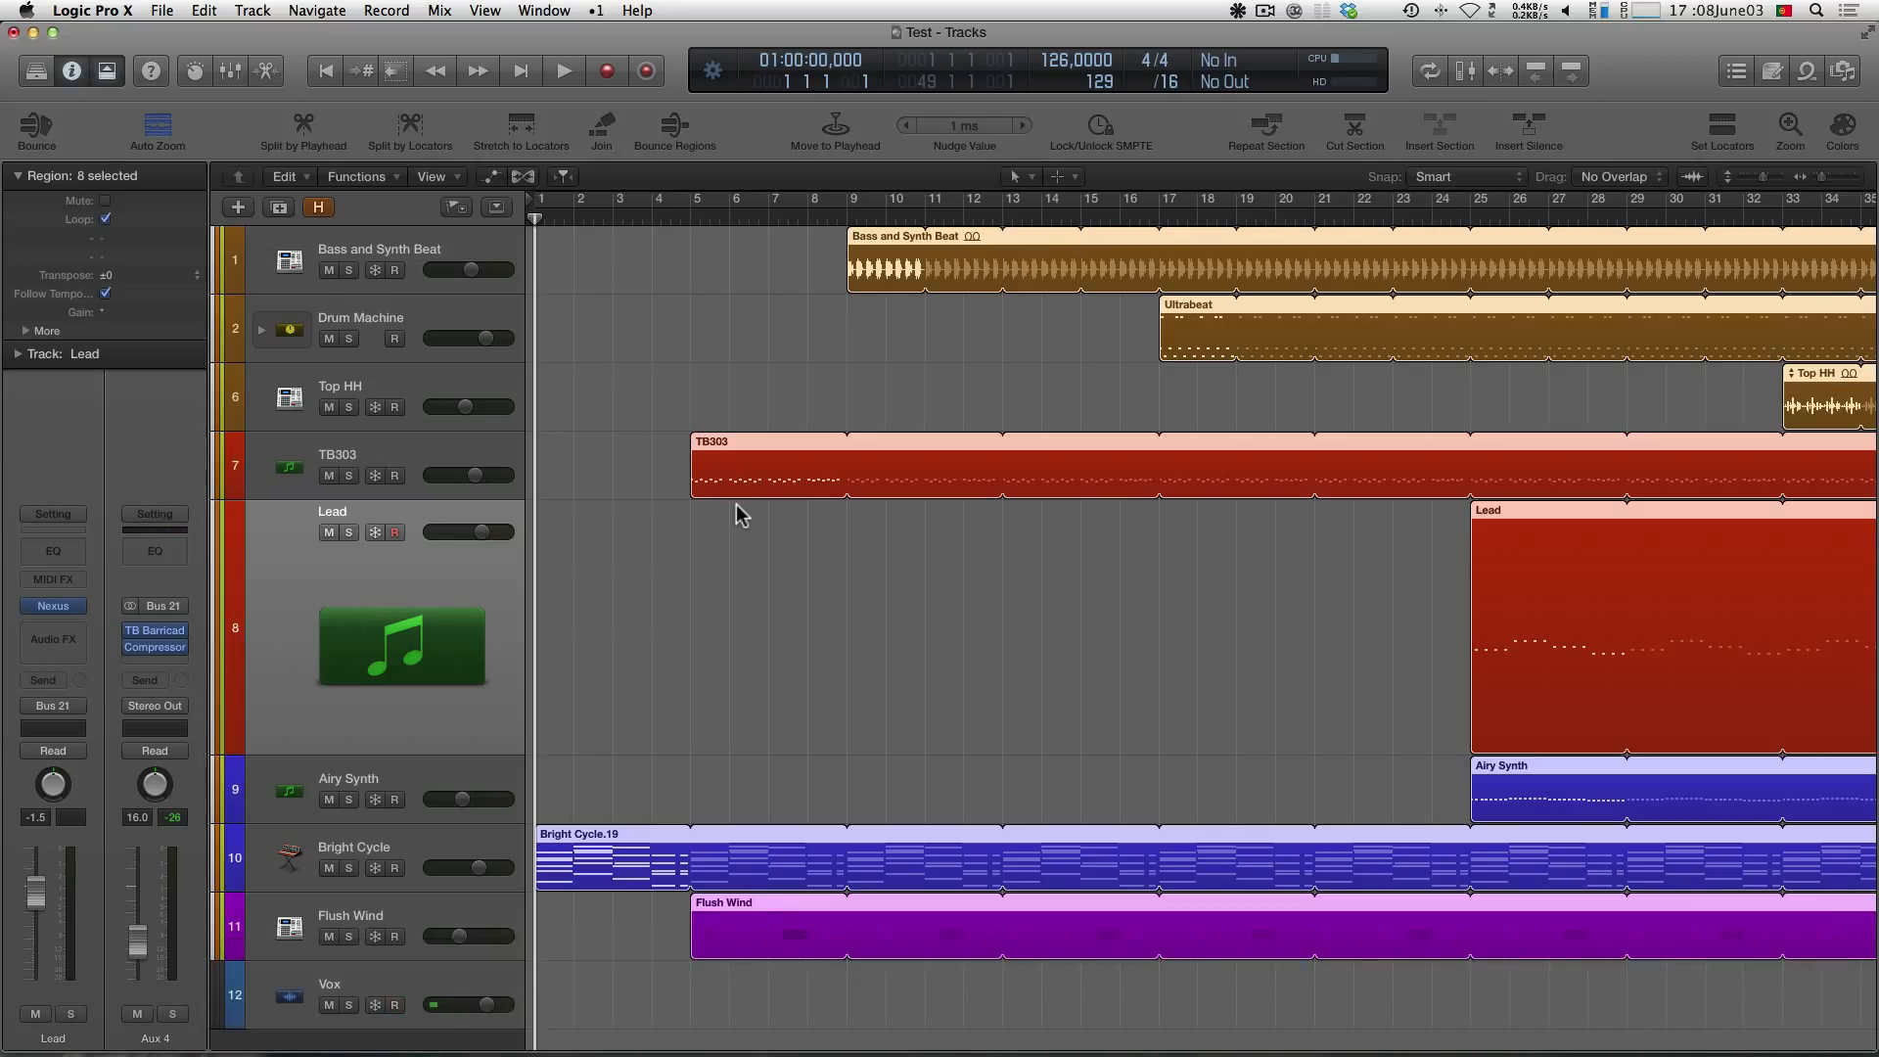
Play the project briefly from the start and select only the Lead region
key(space)
click(1334, 621)
click(1474, 592)
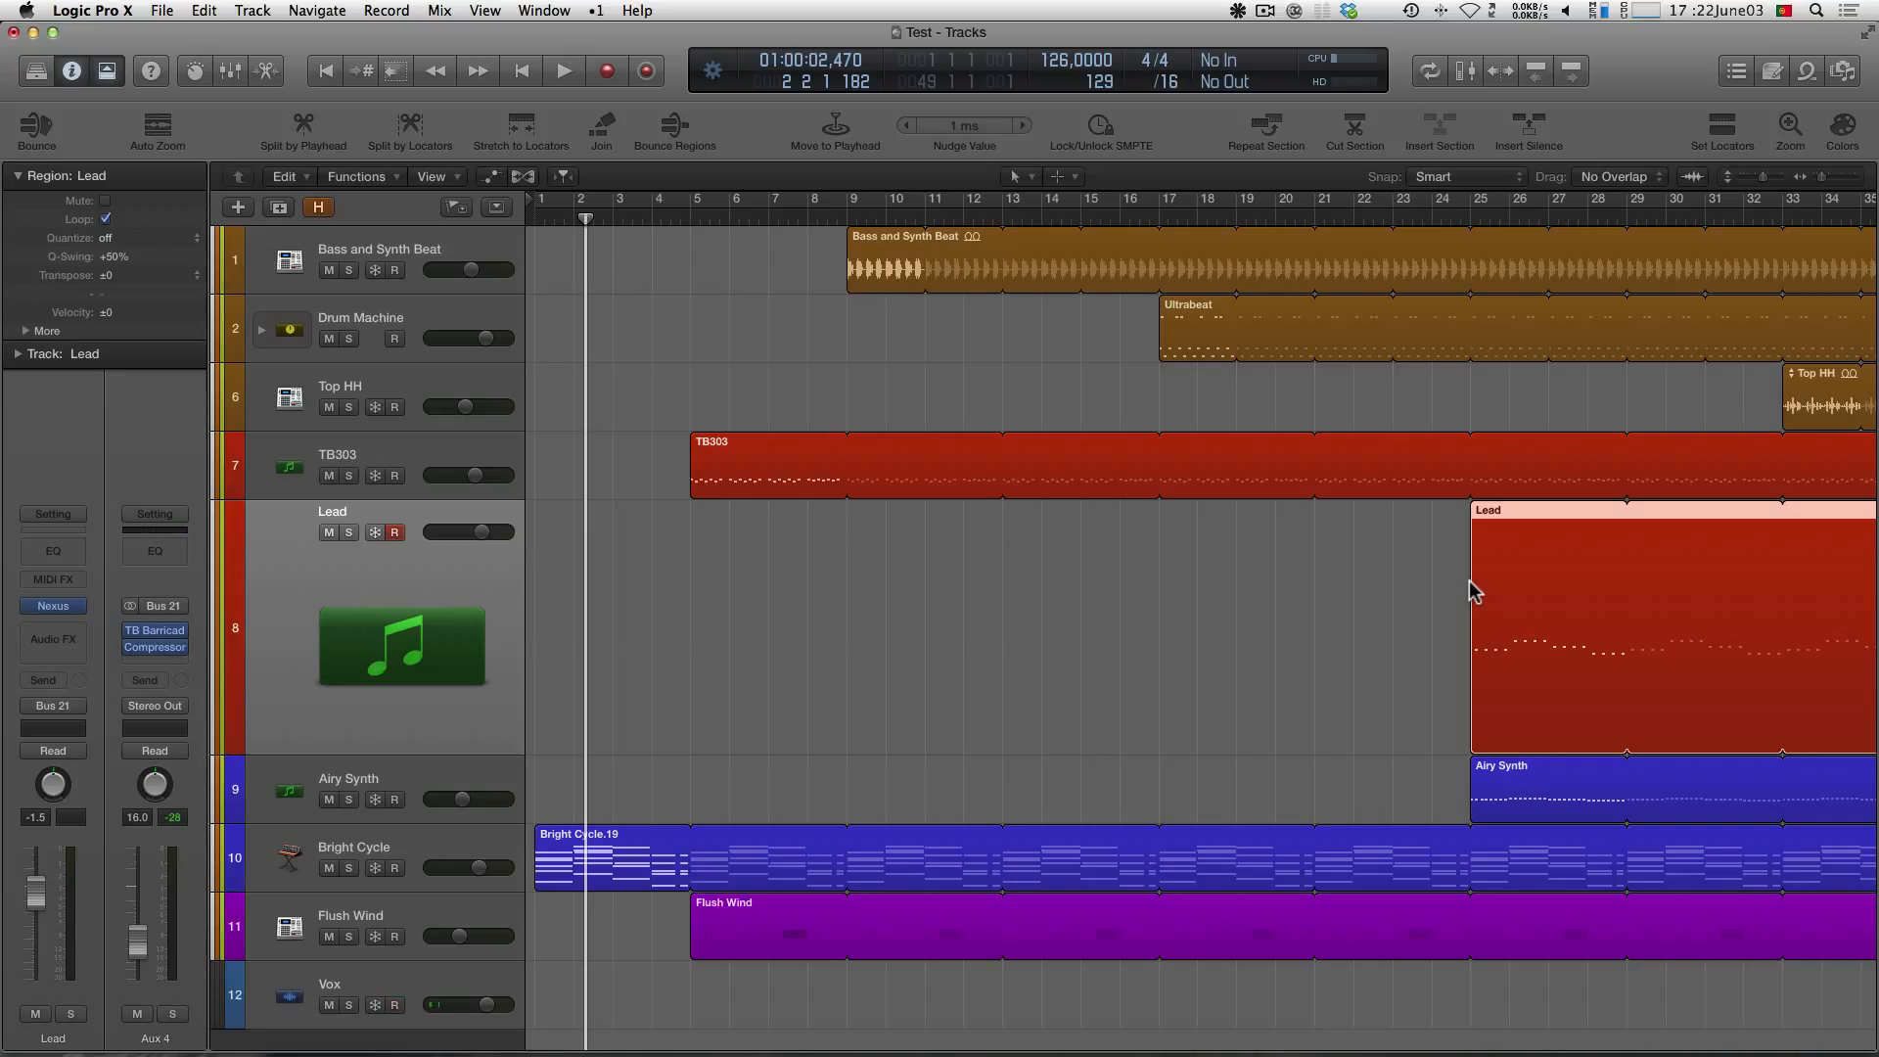
click(1427, 527)
click(1527, 541)
Bounce the Lead region in place to a new track with the name Lead, muting the source and bypassing effect plug-ins
click(673, 126)
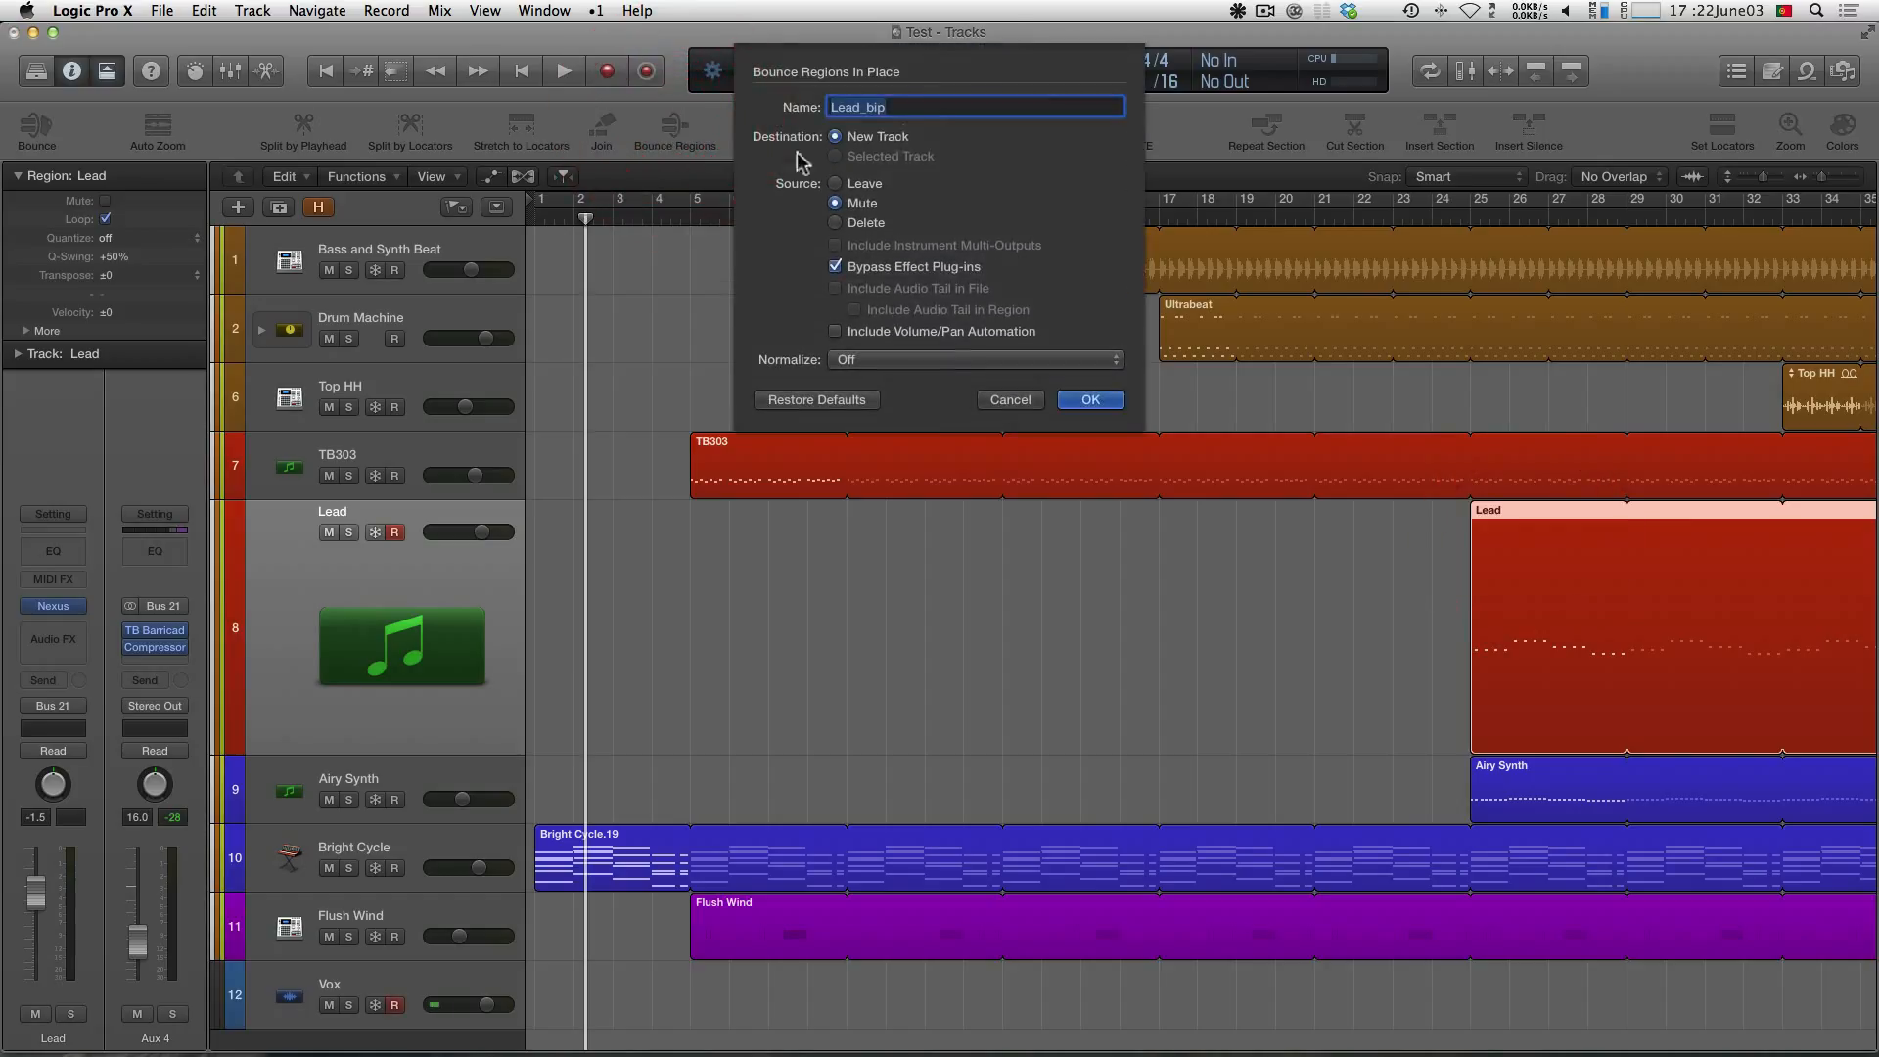
click(946, 106)
key(BackSpace)
key(BackSpace)
key(BackSpace)
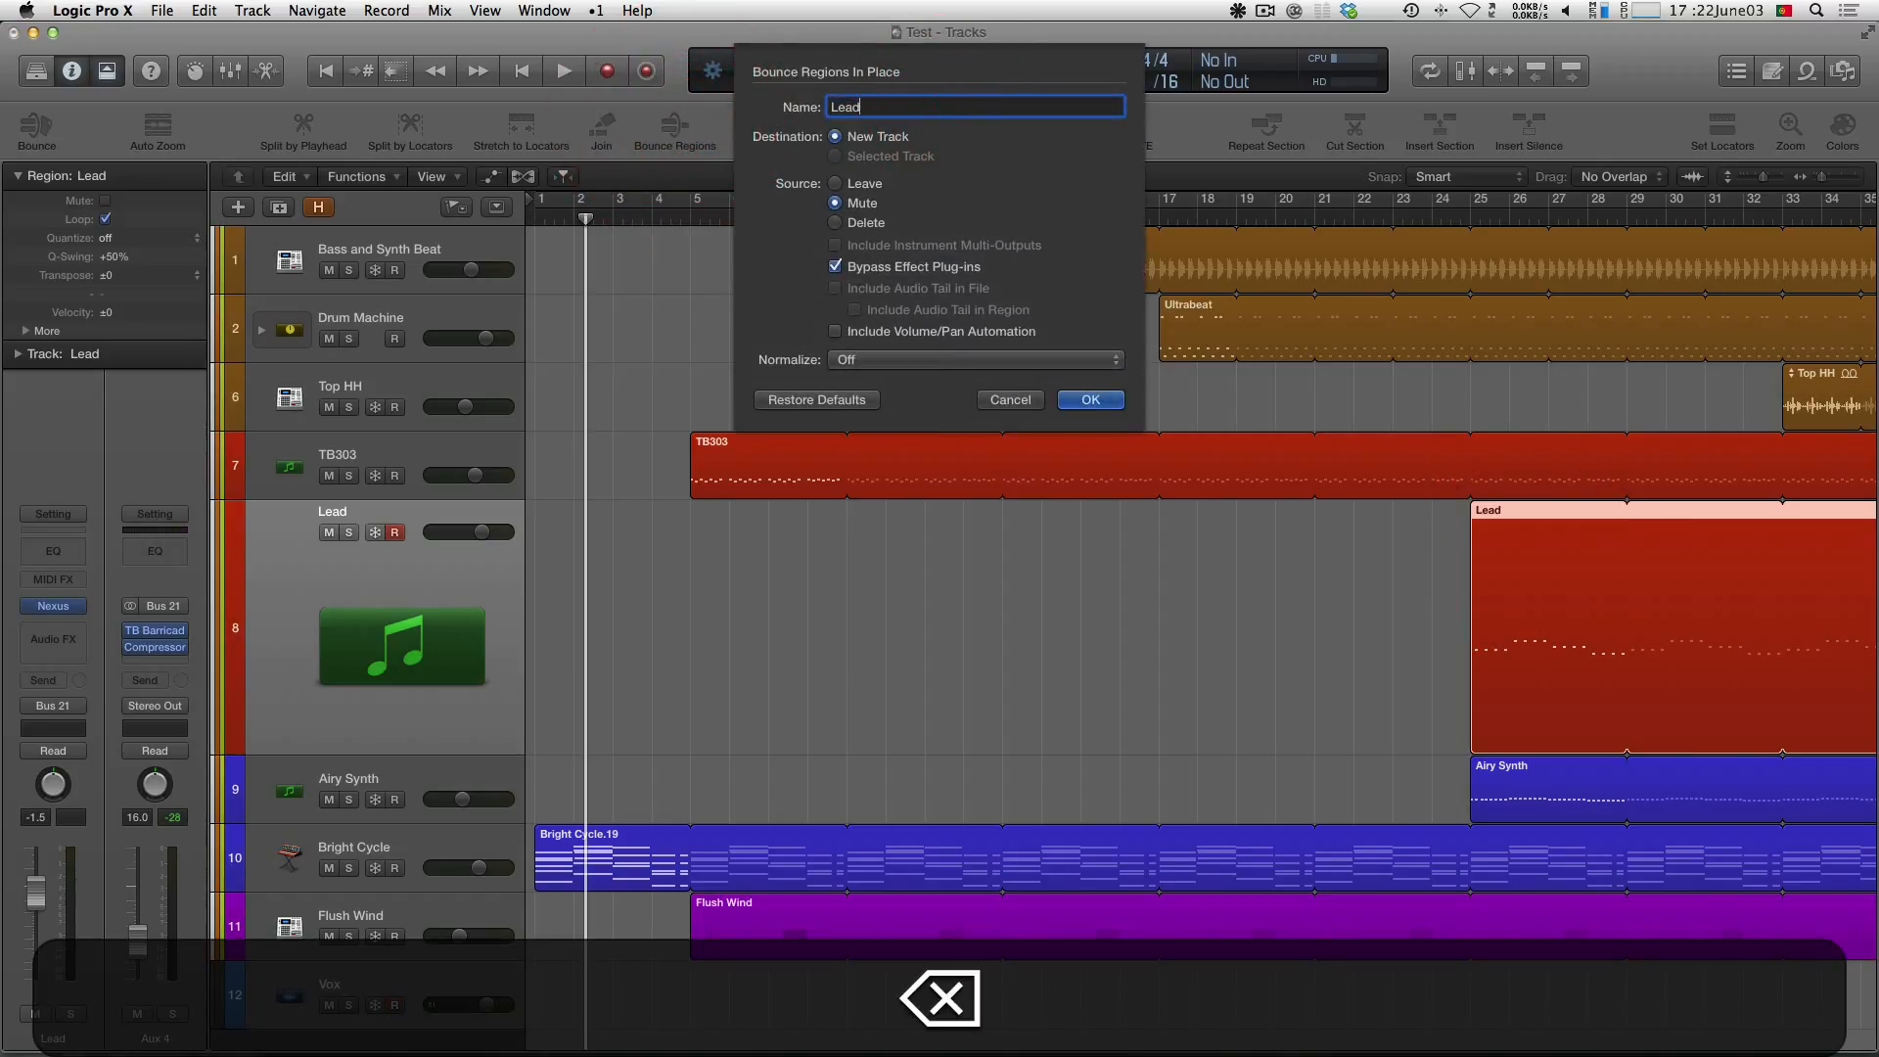
click(1092, 400)
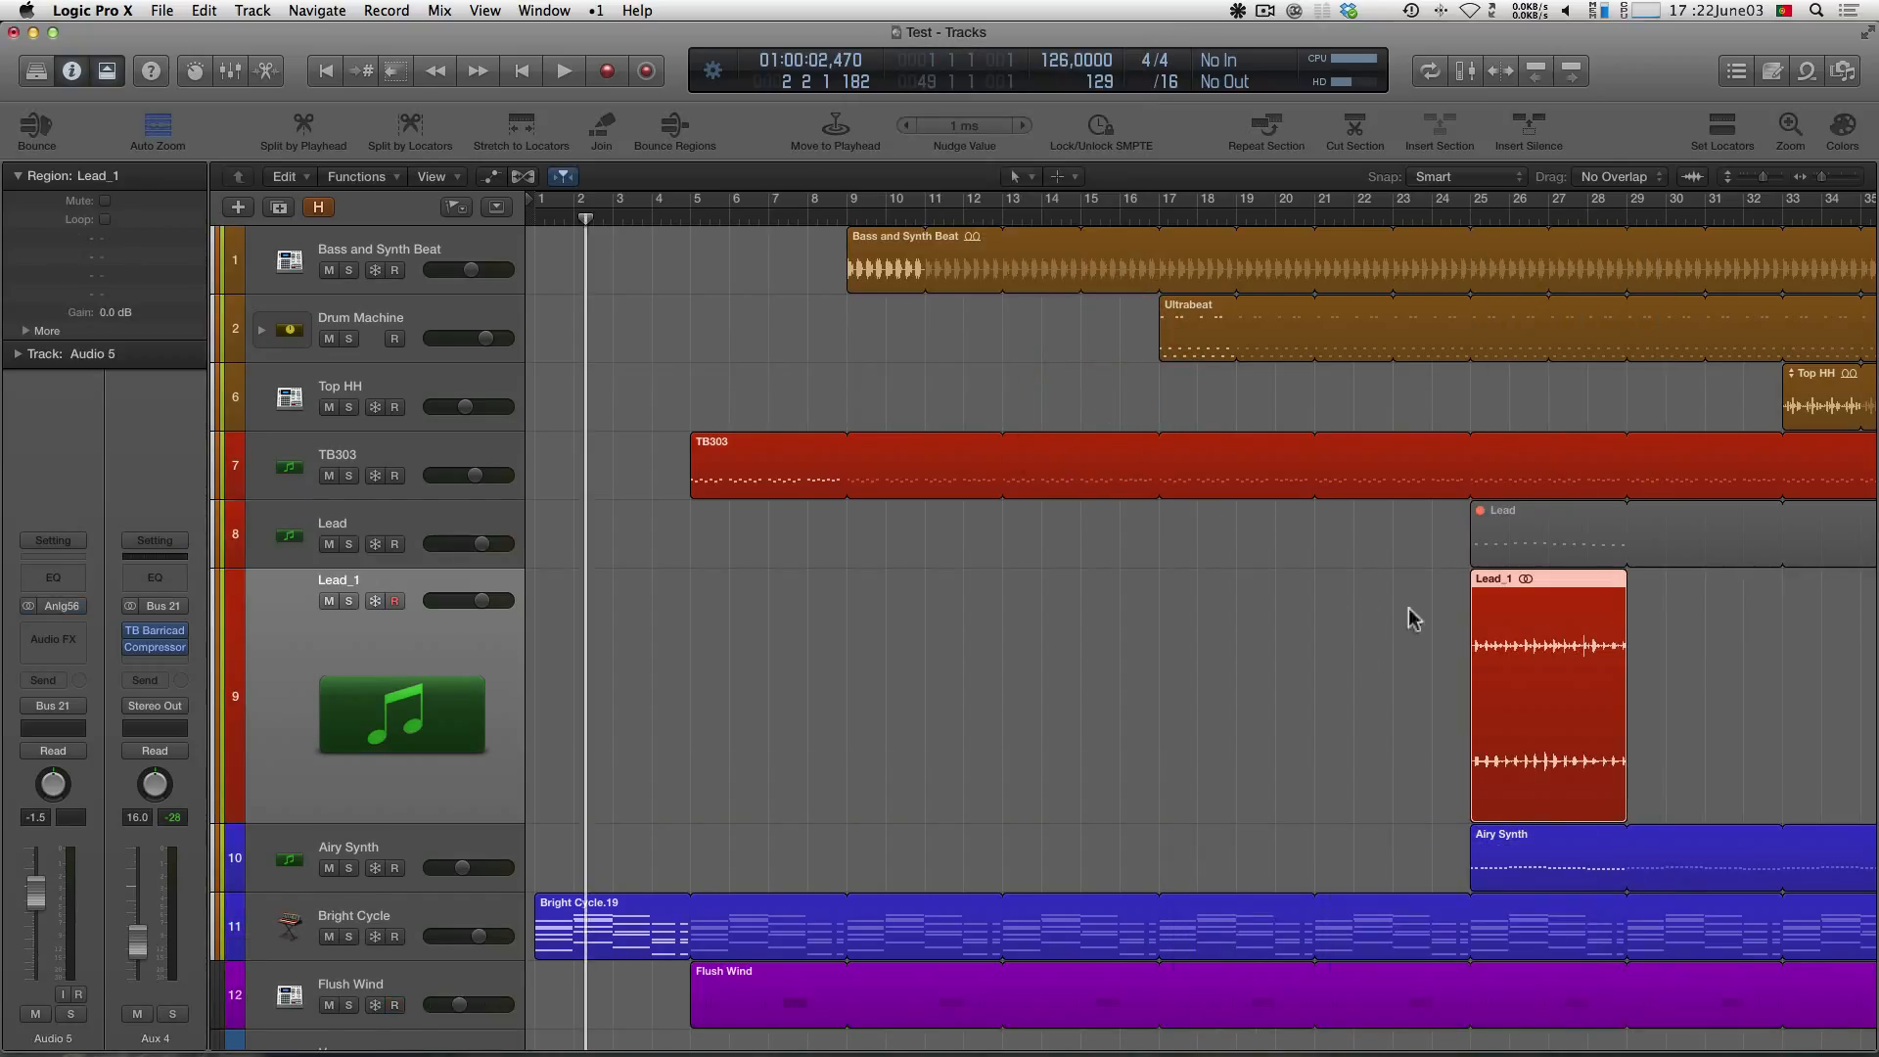
Zoom to the bounced Lead audio region and inspect the pointer click zones at its start and end edges
scroll(1415, 618, down, 1)
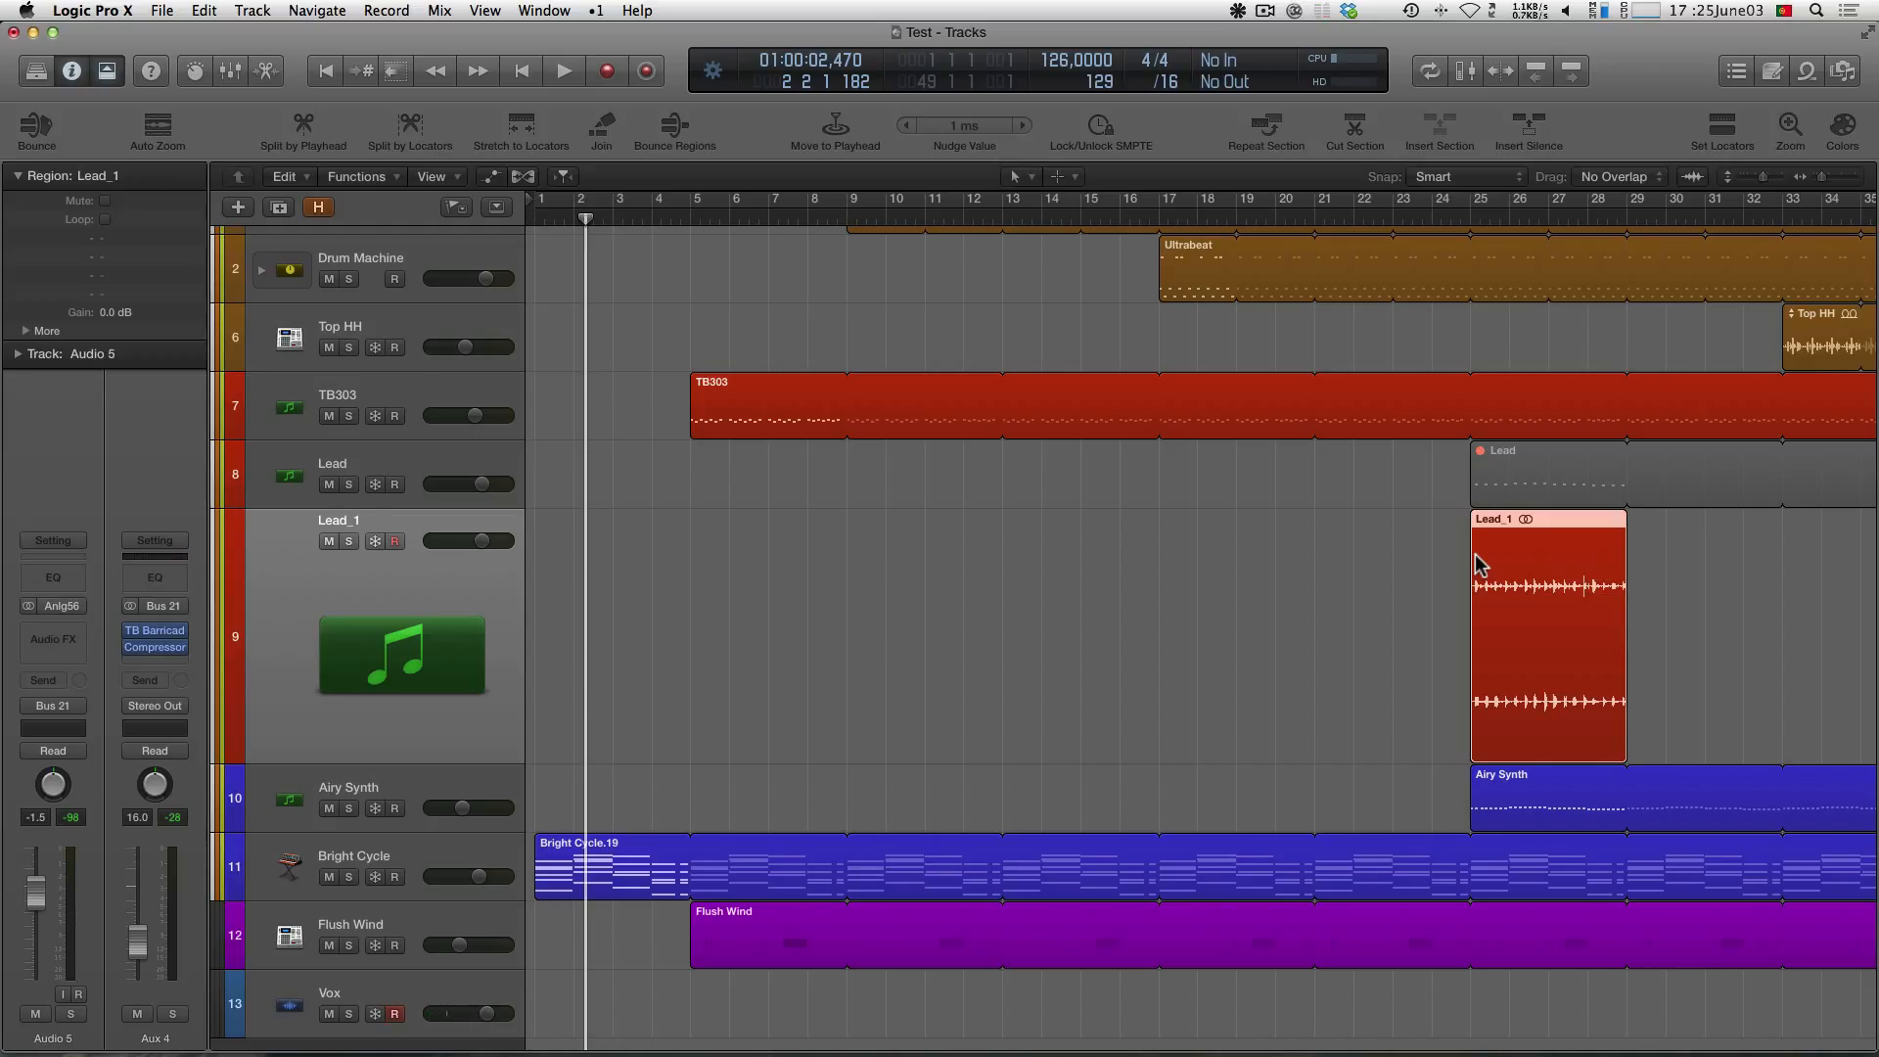
key(z)
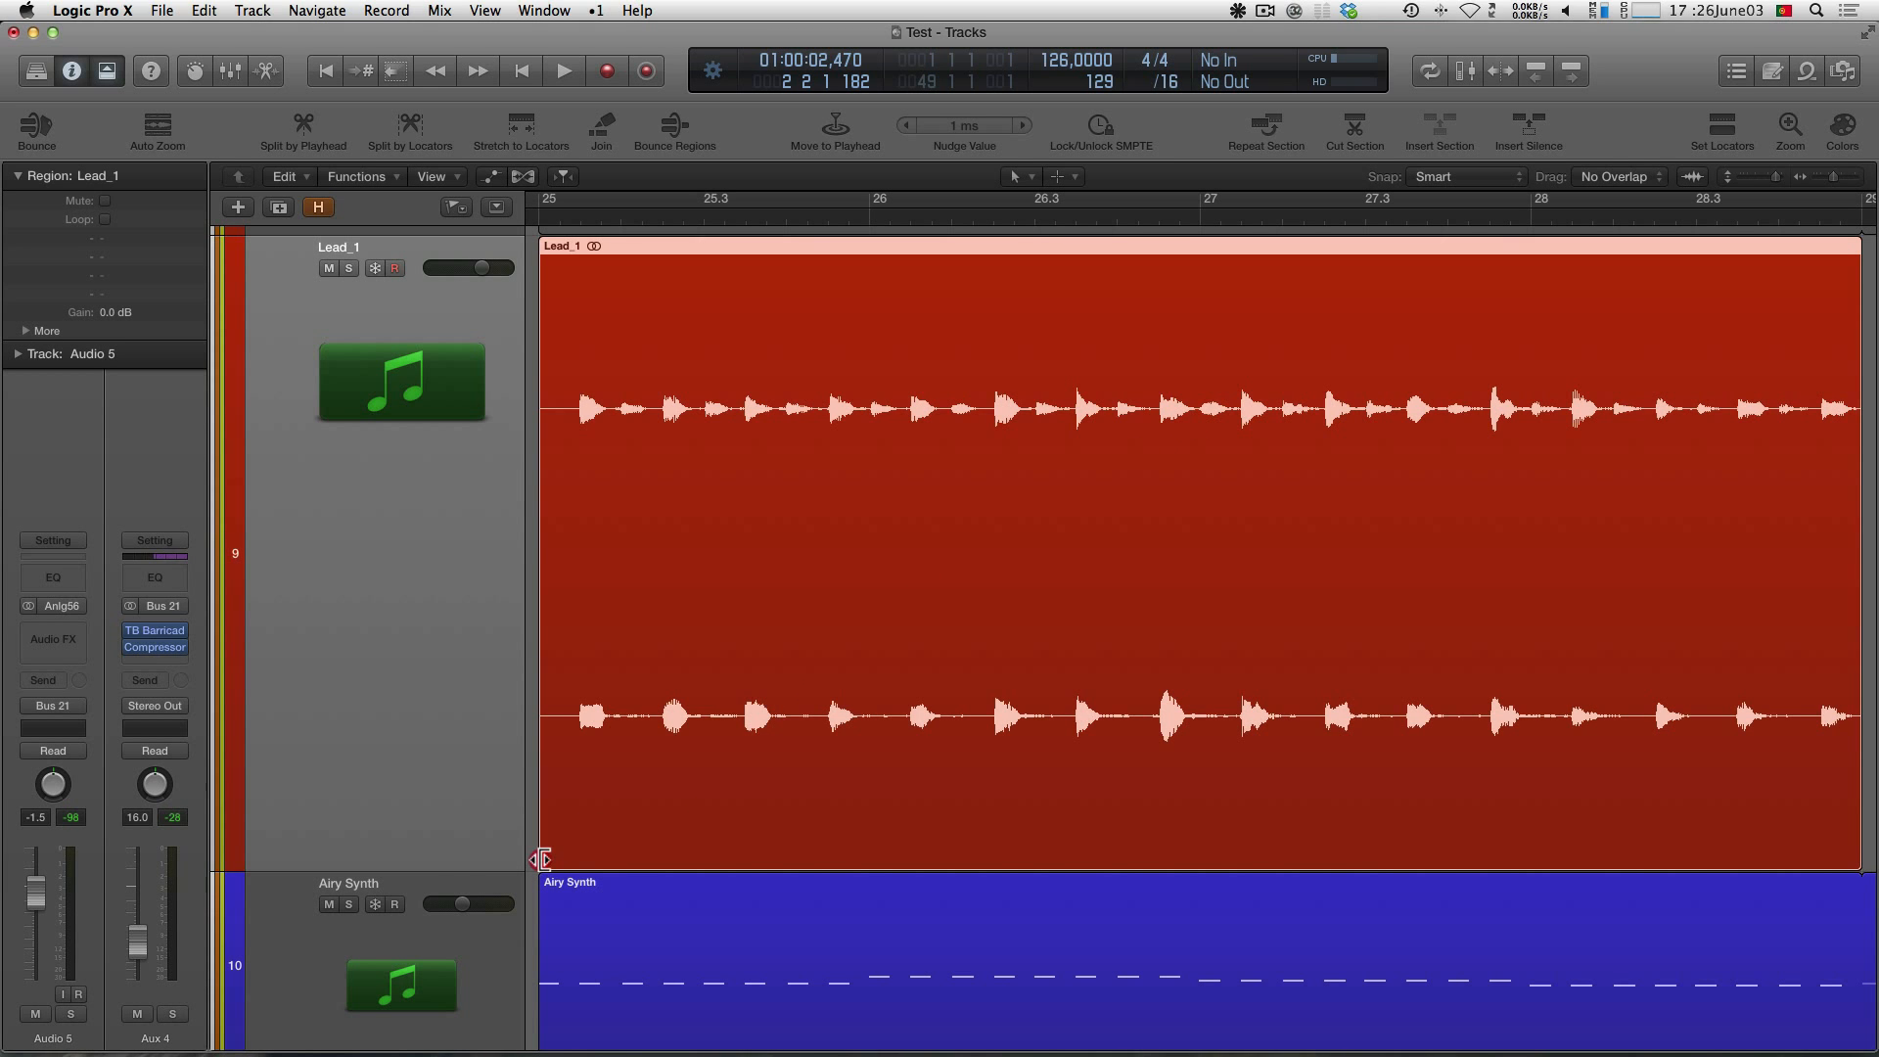
drag(541, 860, 637, 823)
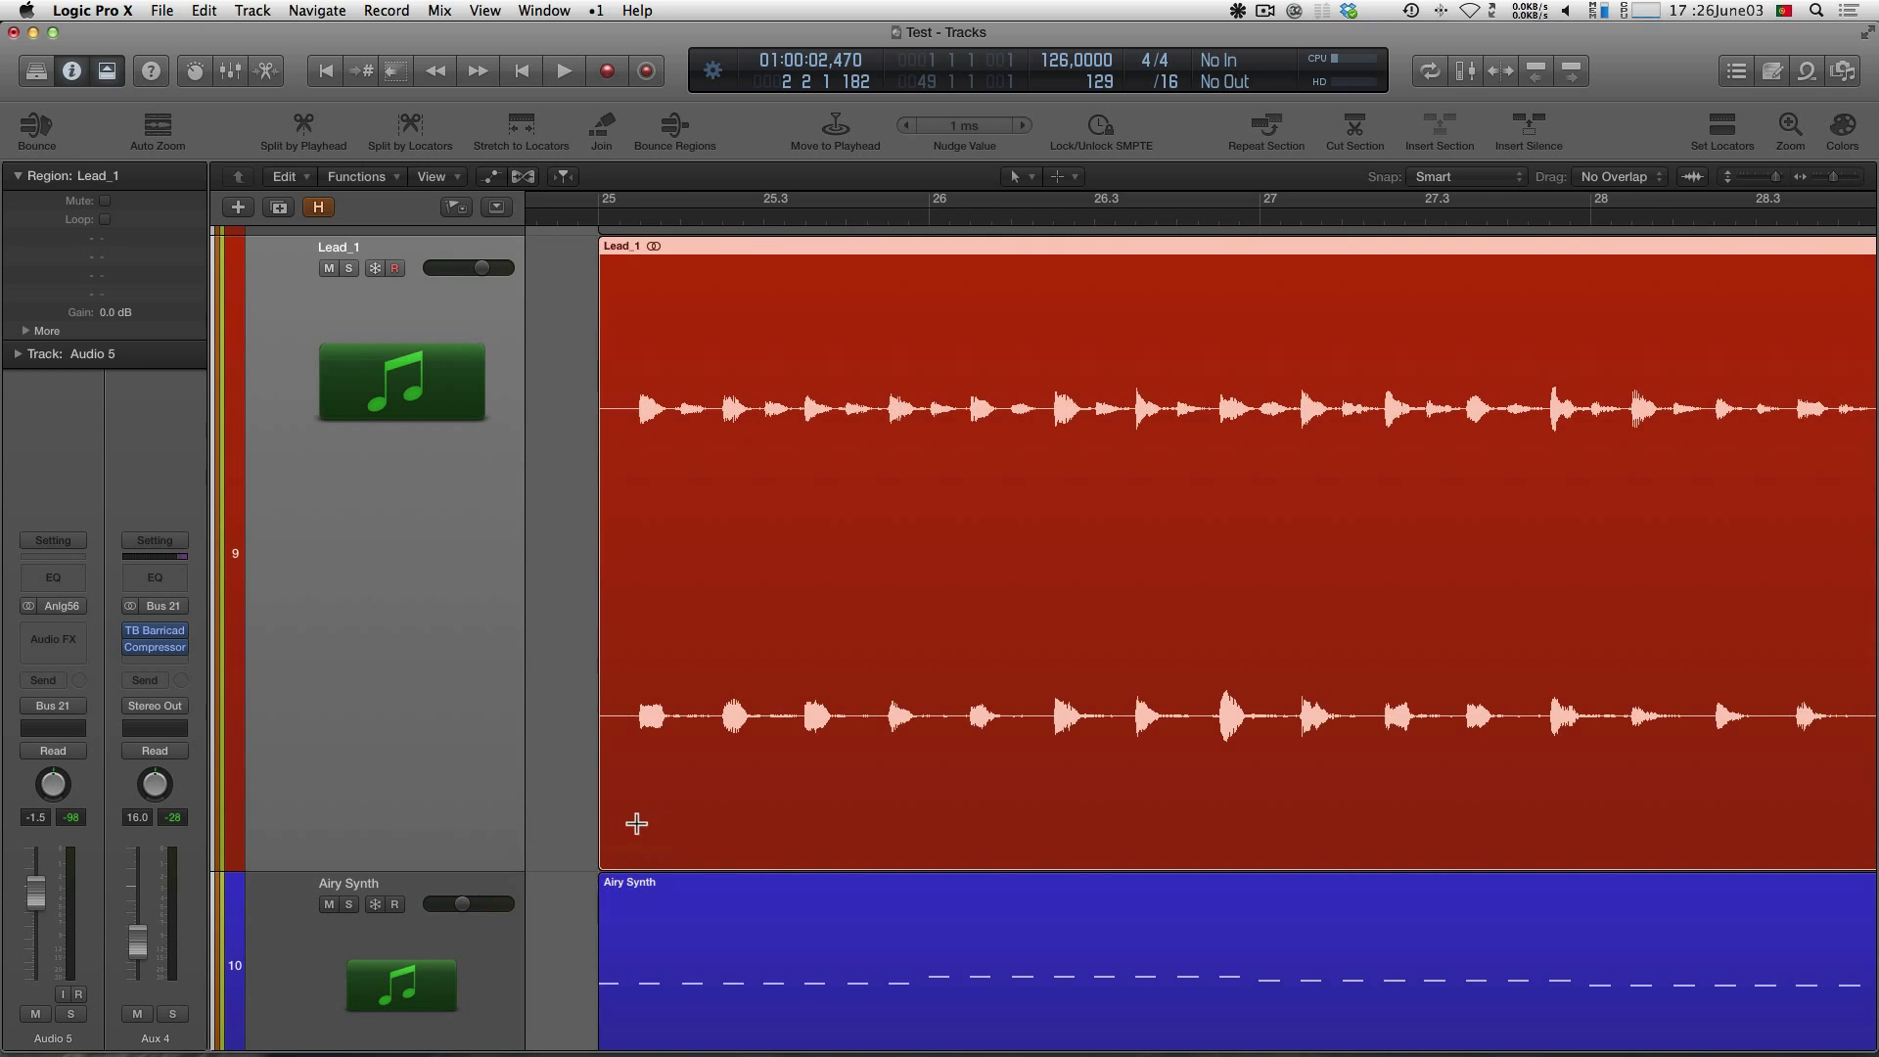
scroll(692, 806, right, 10)
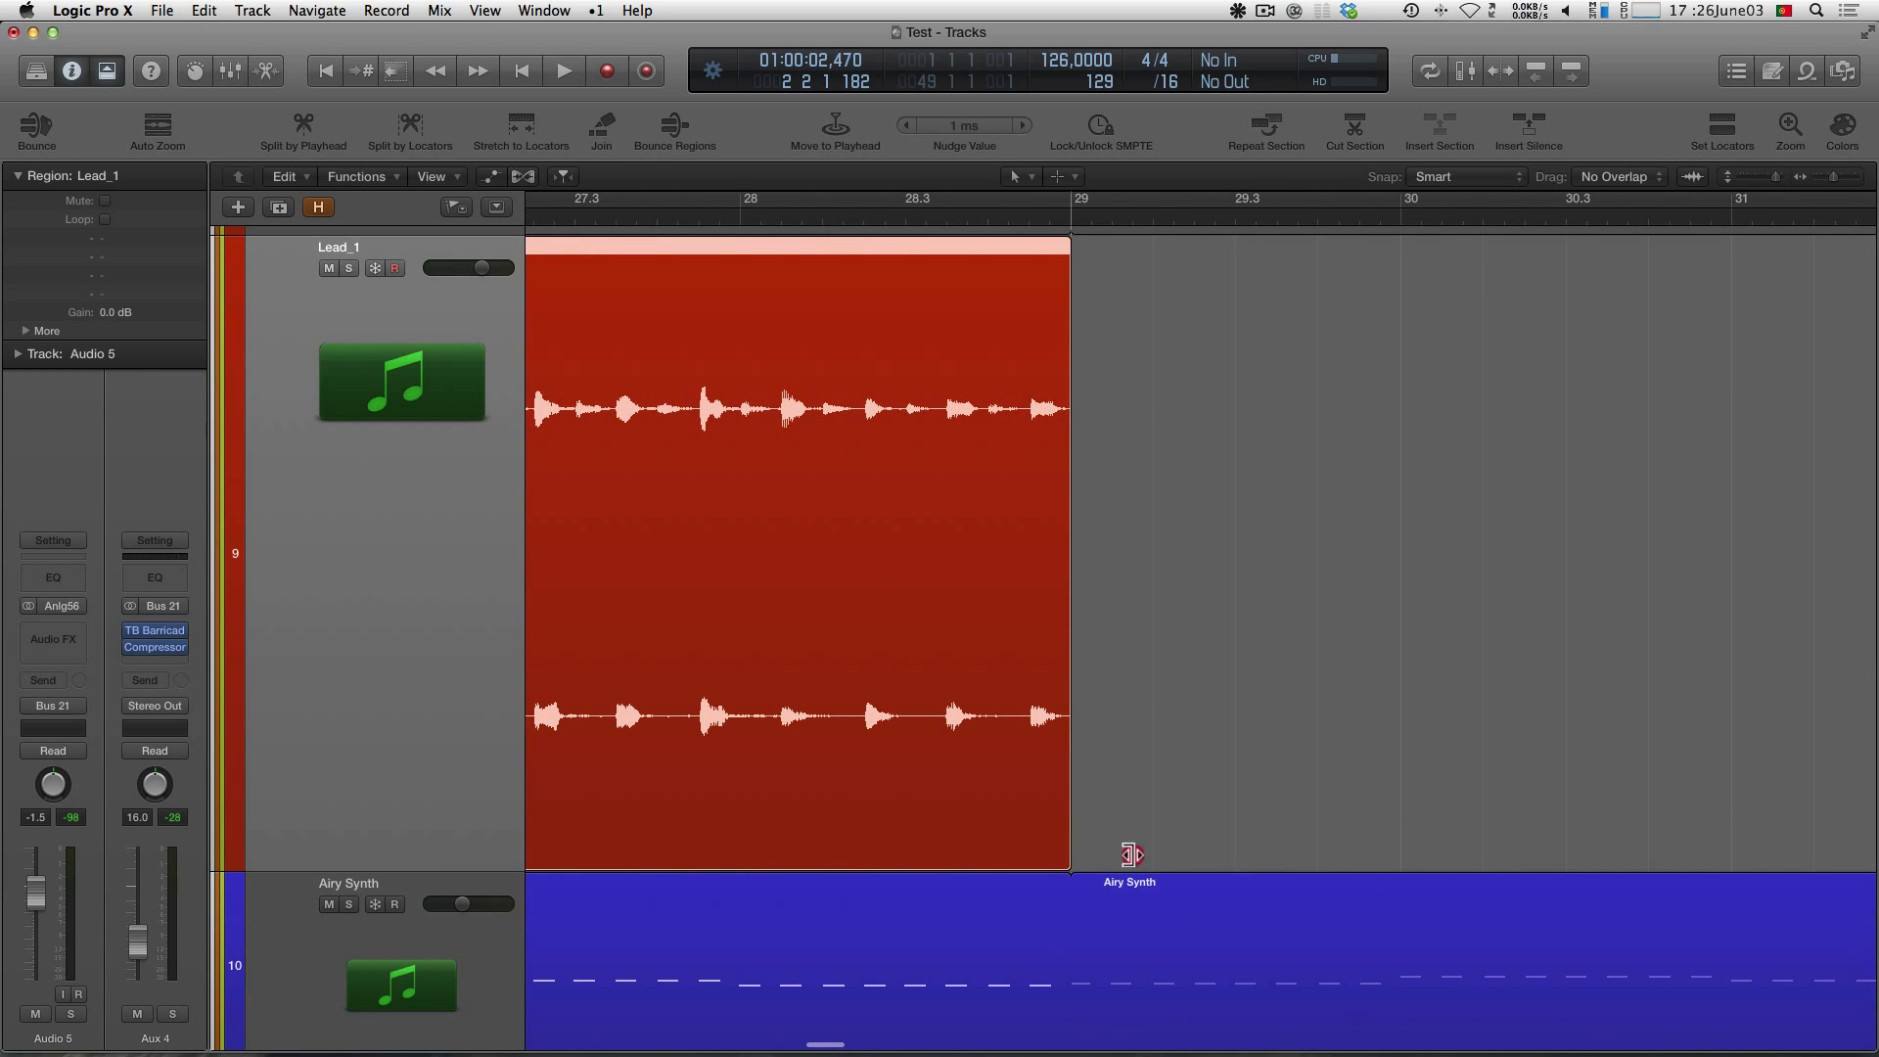
drag(1132, 855, 1292, 813)
scroll(894, 776, left, 6)
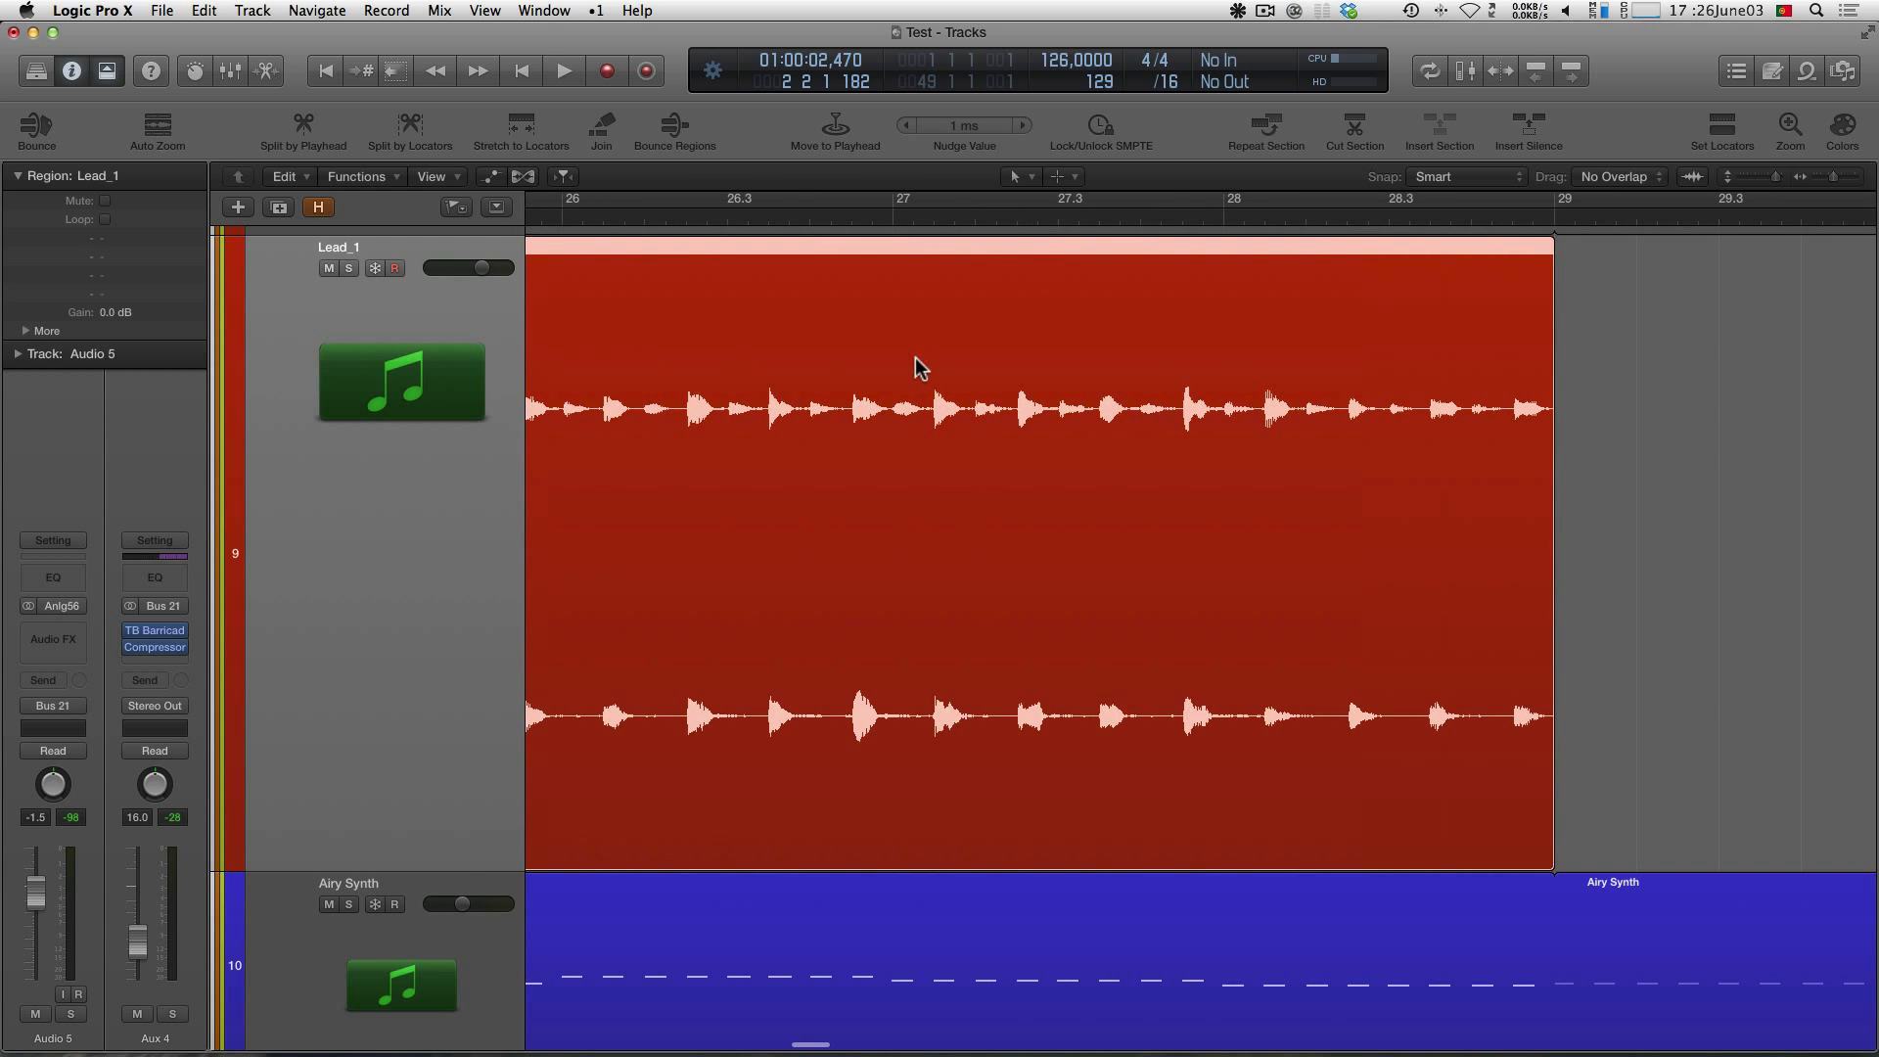
Try to move the bounced Lead audio region later in the timeline and undo it
click(800, 352)
drag(800, 352, 1248, 376)
key(super+z)
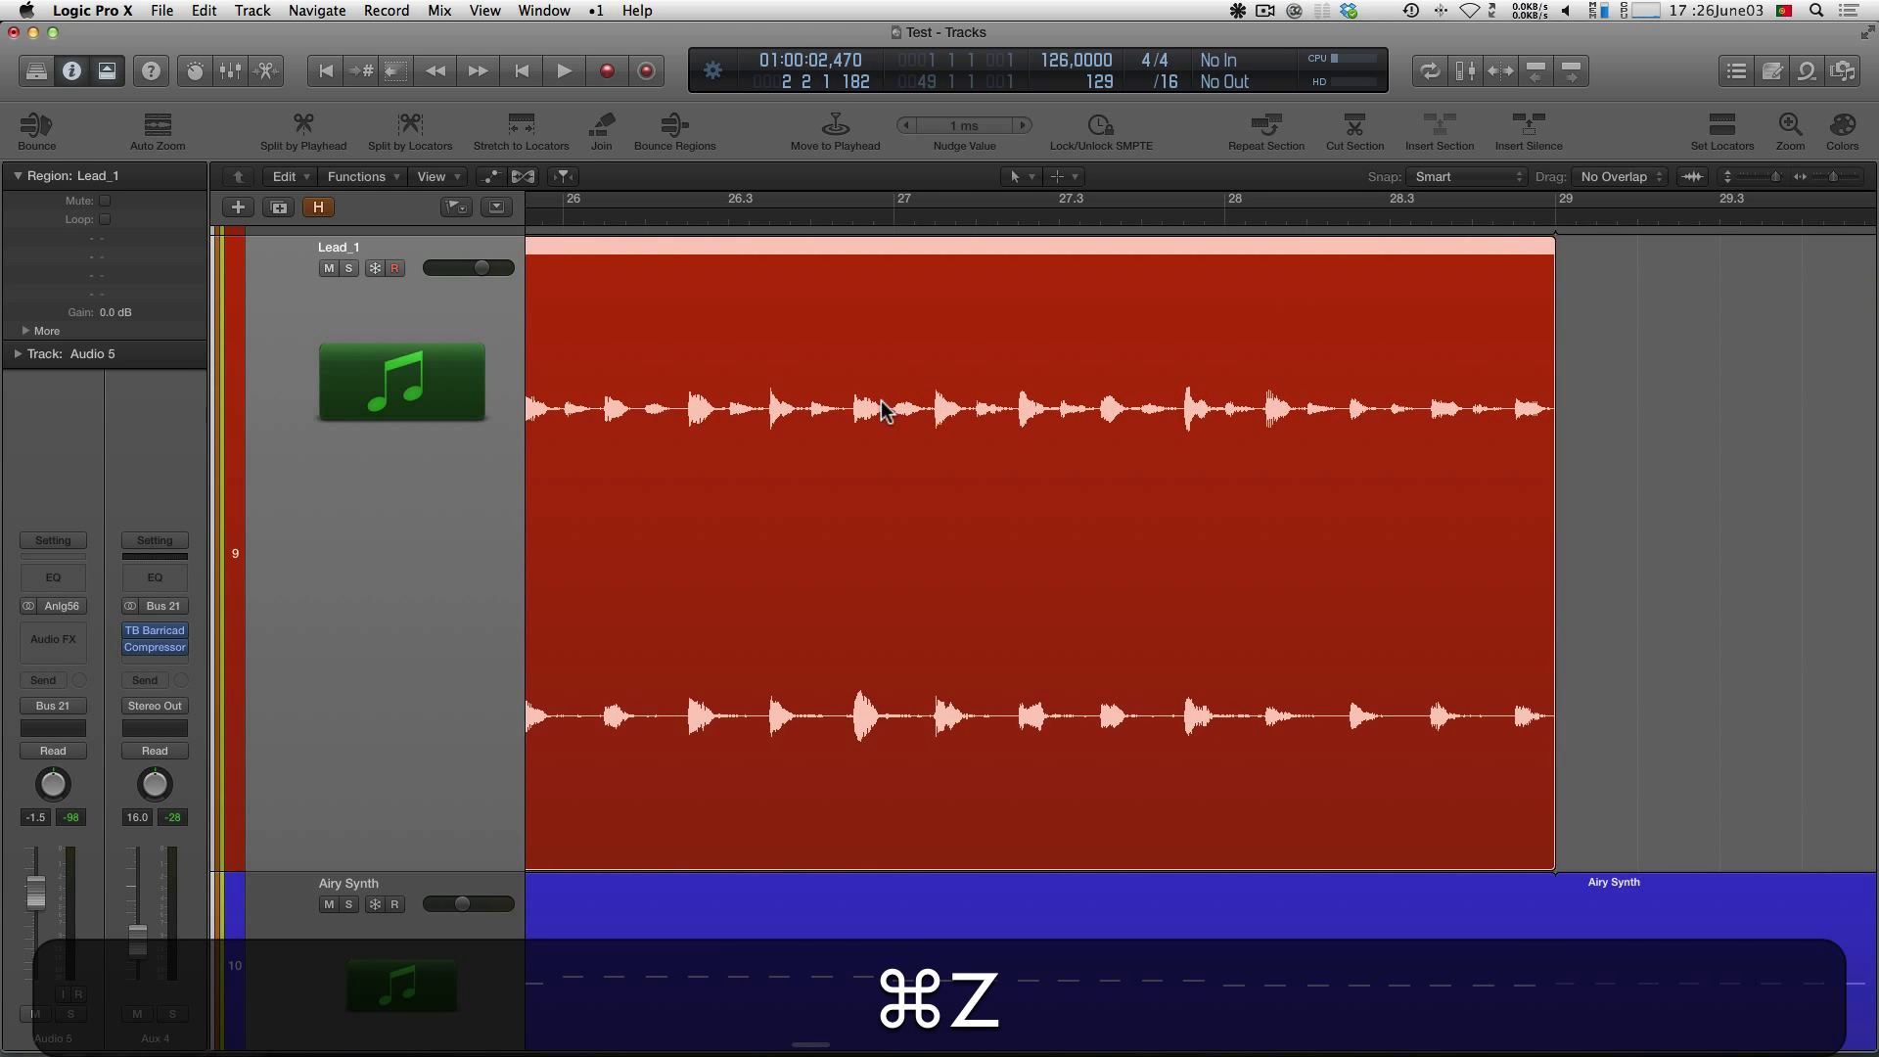
Split the bounced Lead audio region just after bar 27
scroll(881, 411, left, 4)
scroll(867, 404, right, 1)
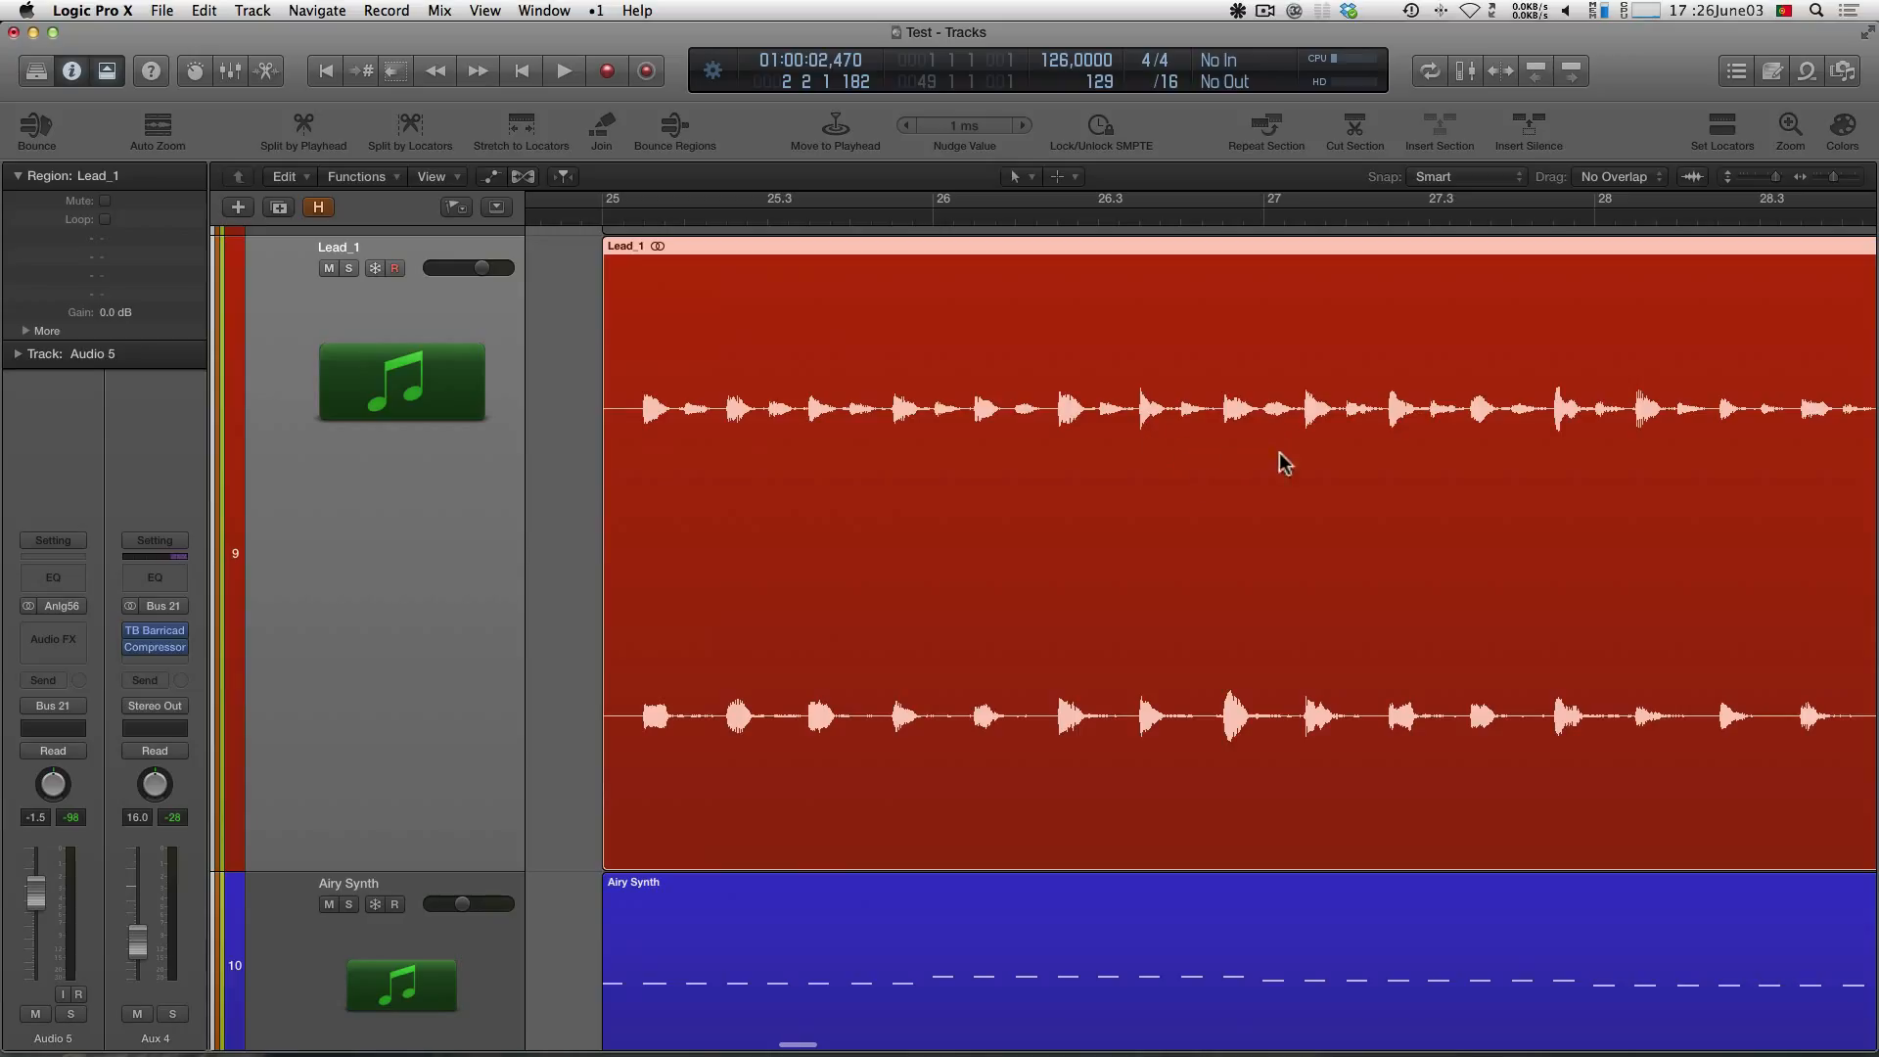
click(1271, 615)
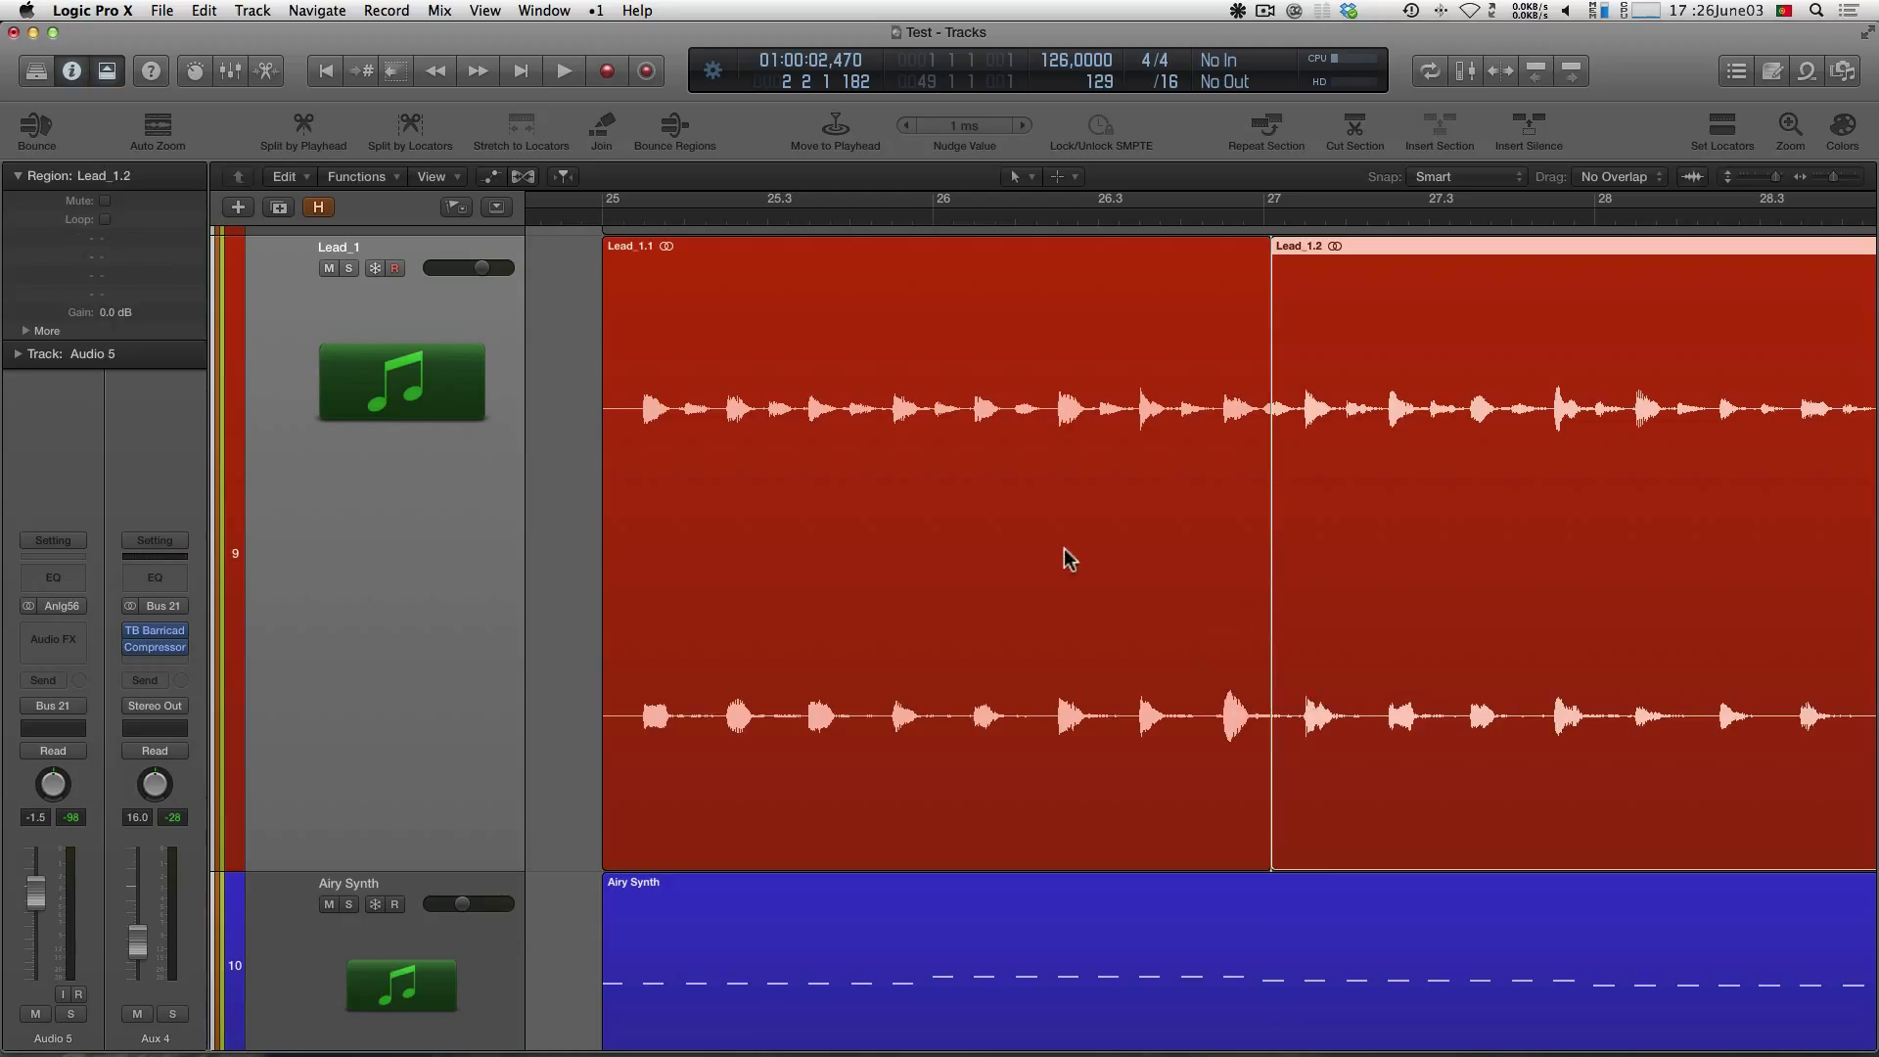
Select the two halves of the split Lead audio region alternately to check the split
click(1082, 437)
click(1406, 453)
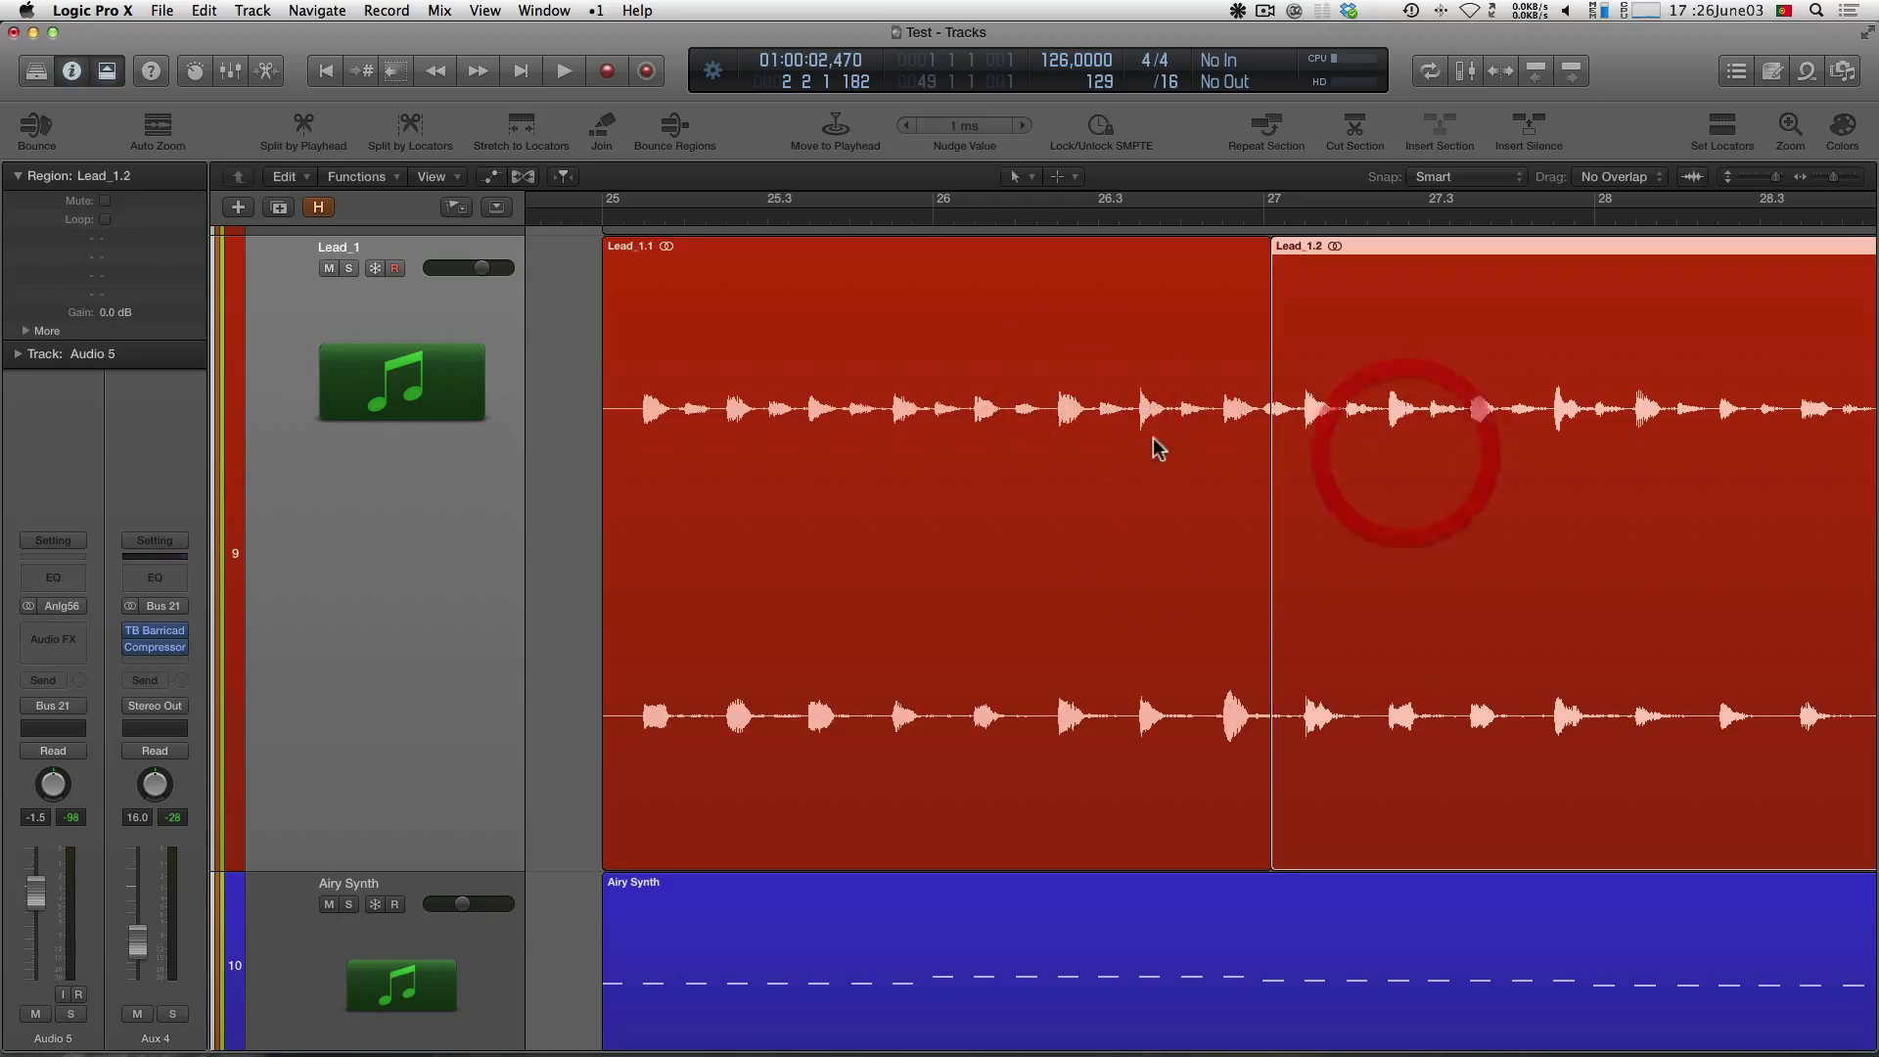
click(1154, 440)
click(1415, 464)
click(1195, 431)
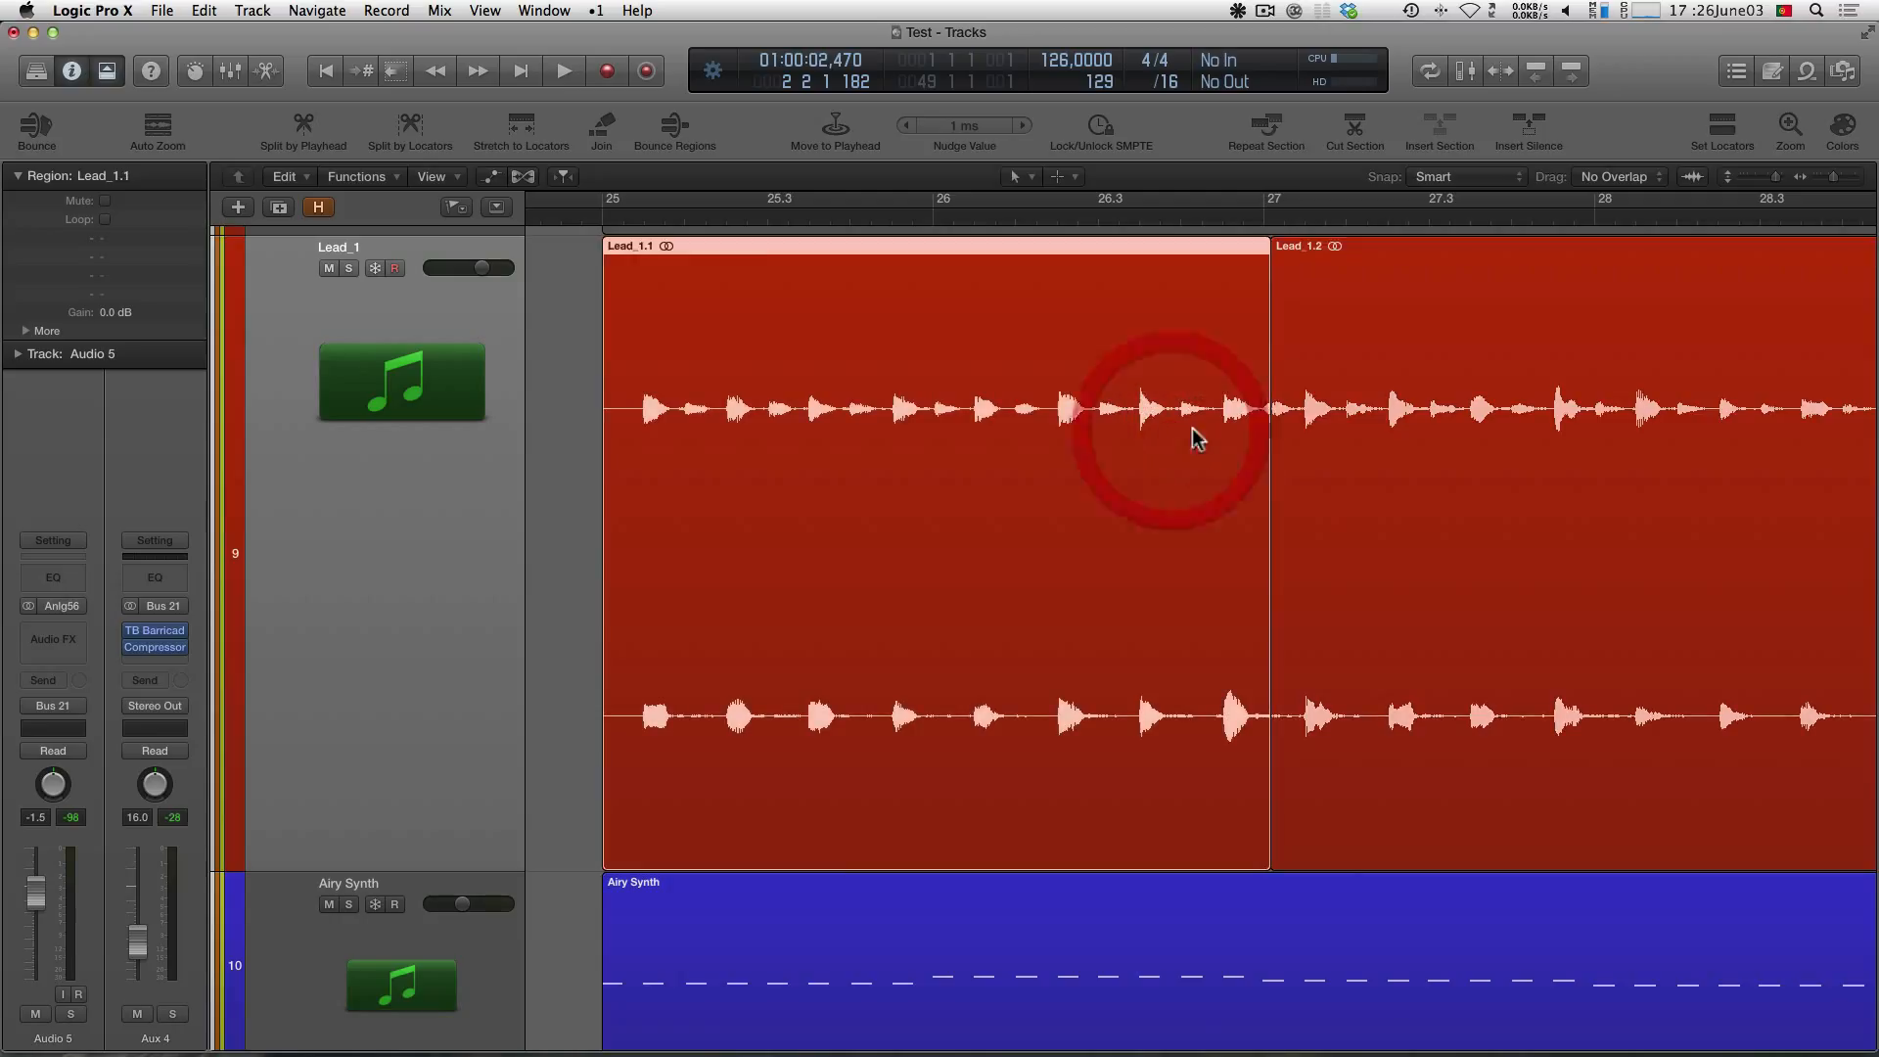
click(1390, 433)
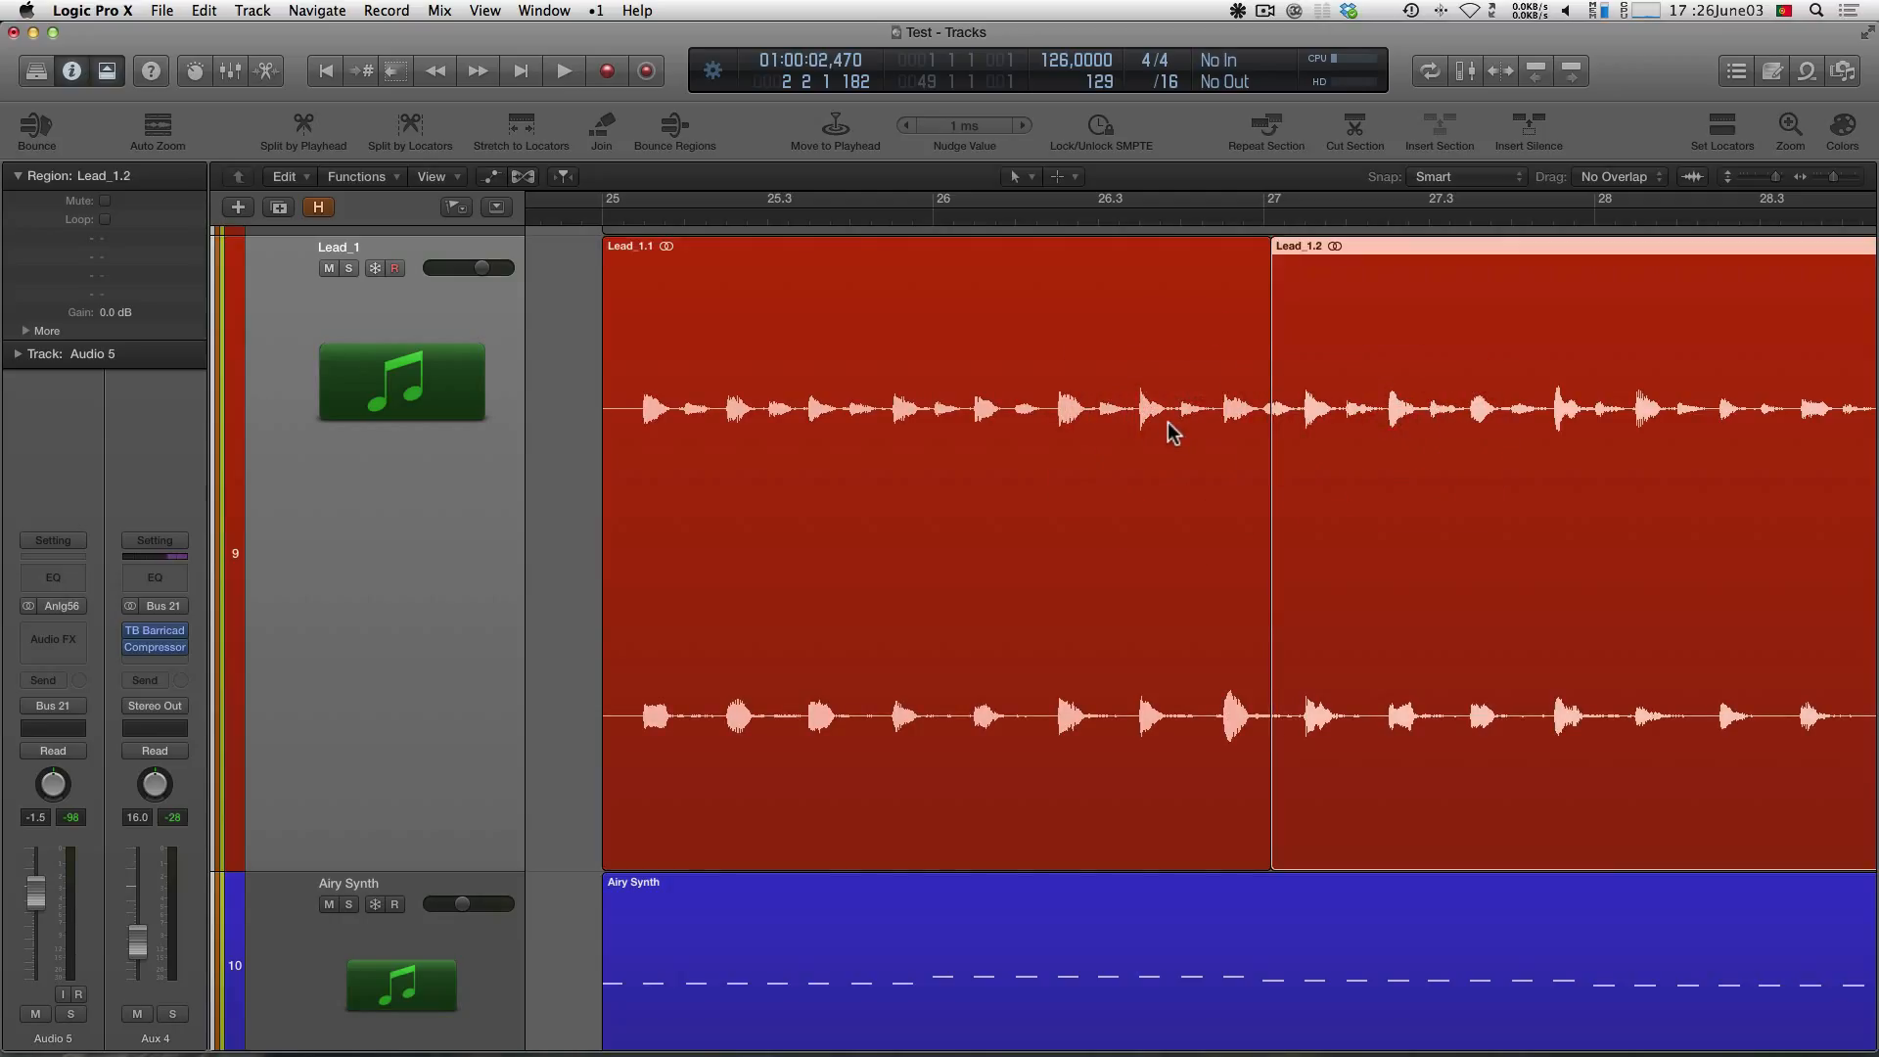
click(1302, 450)
click(1148, 431)
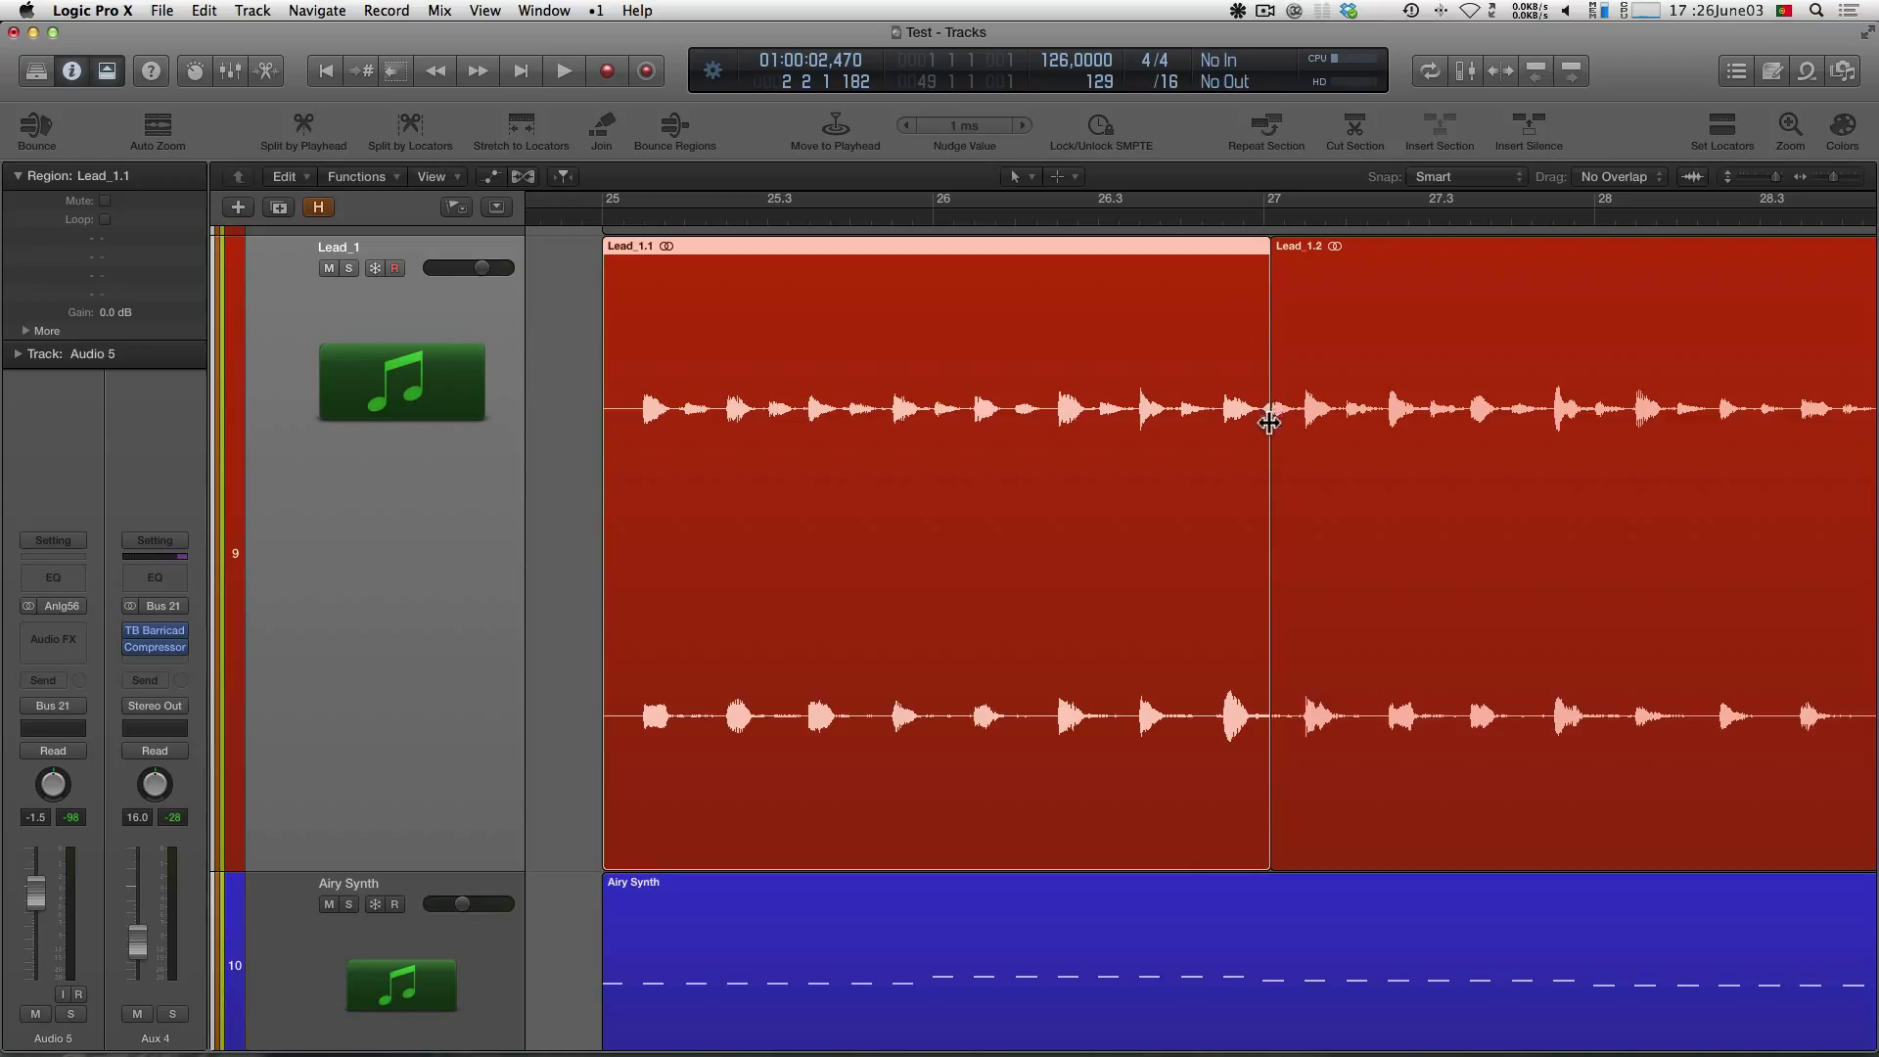
Move the shared edge between Lead_1.1 and Lead_1.2 onto bar 27, trimming both regions together
scroll(1275, 470, left, 1)
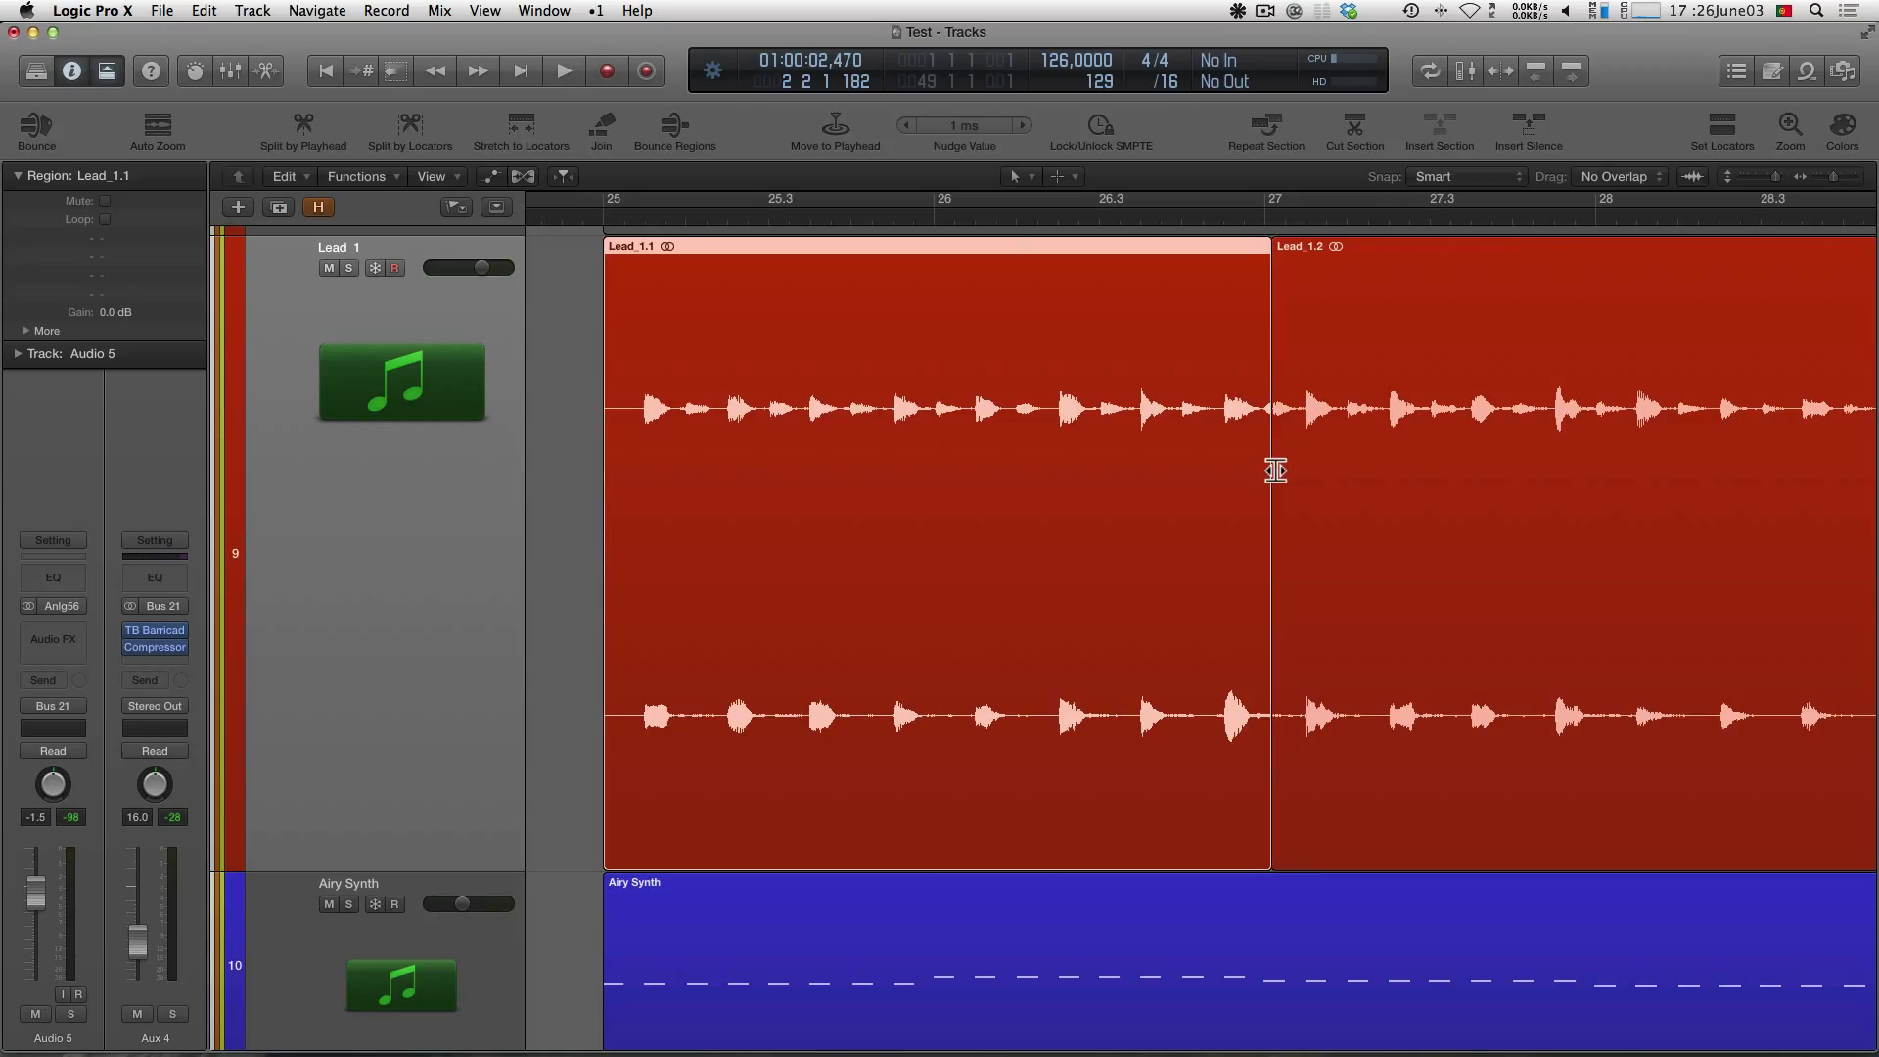
mouse_move(1276, 471)
mouse_down()
mouse_move(1157, 471)
mouse_move(1283, 475)
mouse_up()
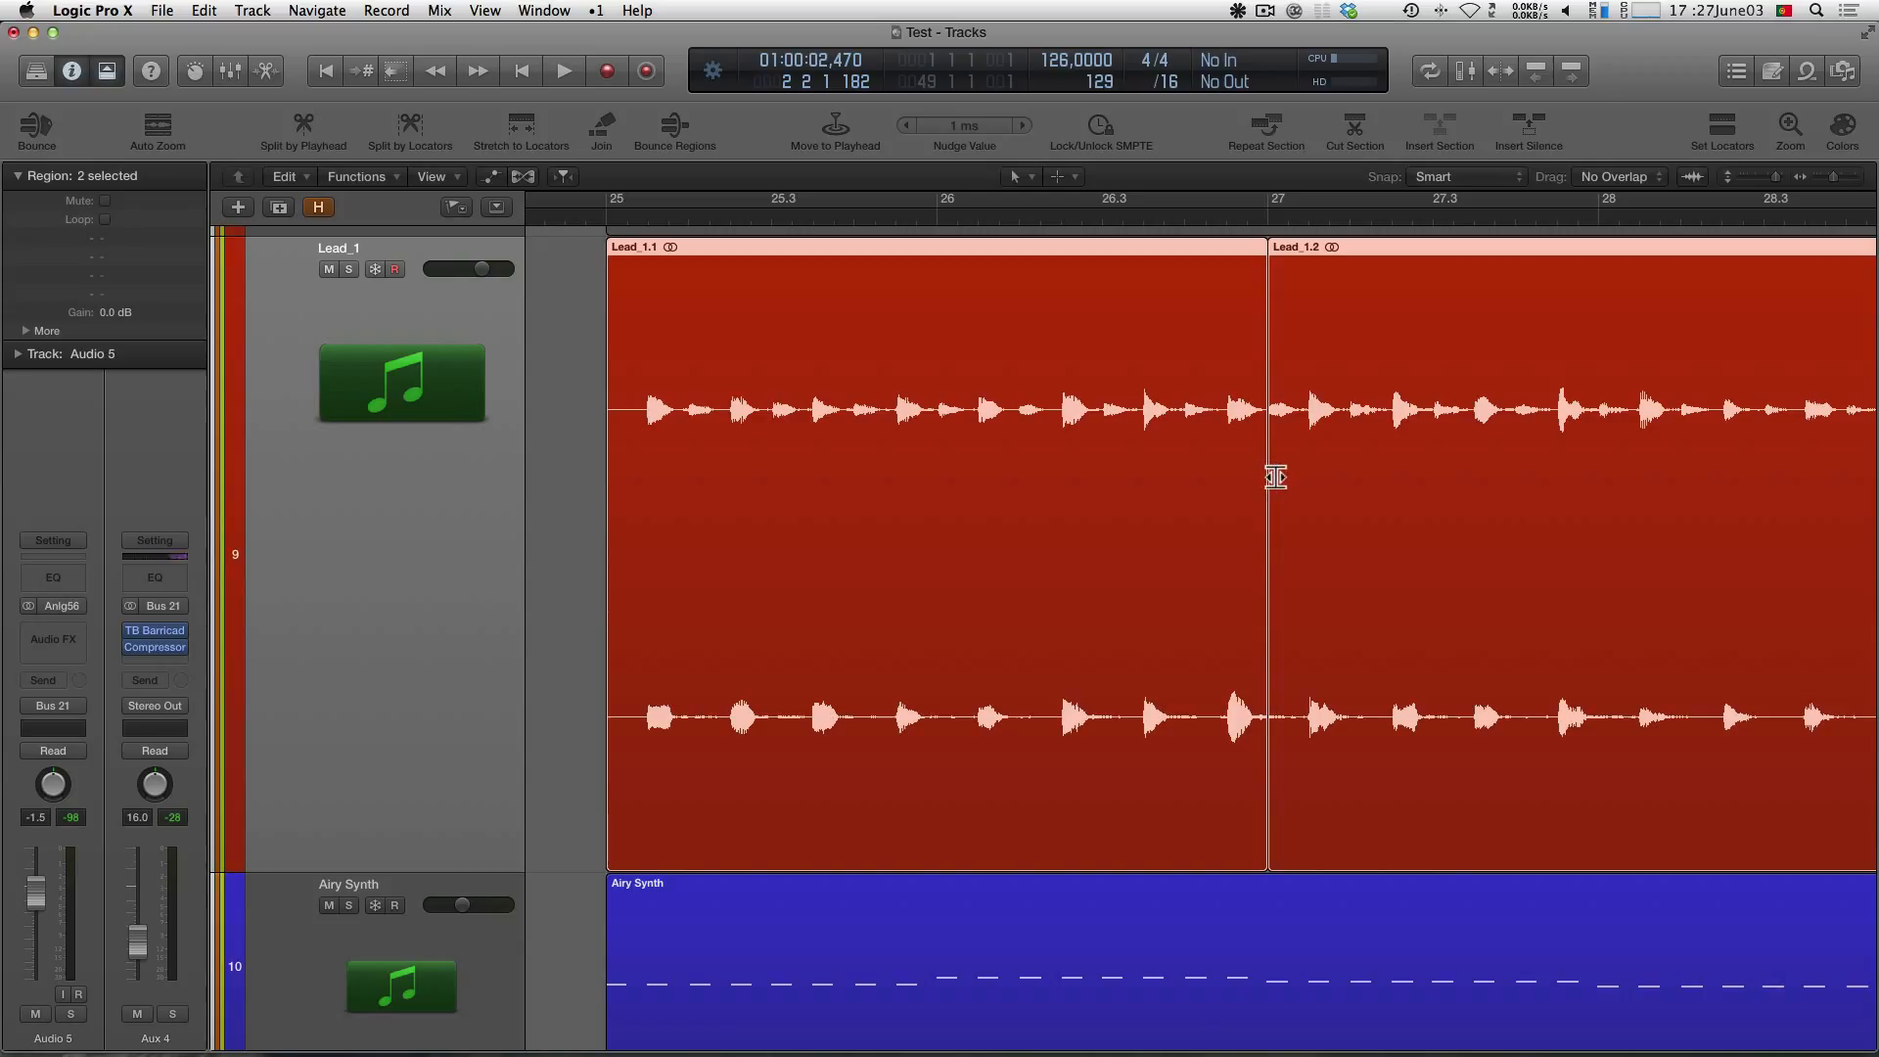
click(1192, 378)
click(567, 356)
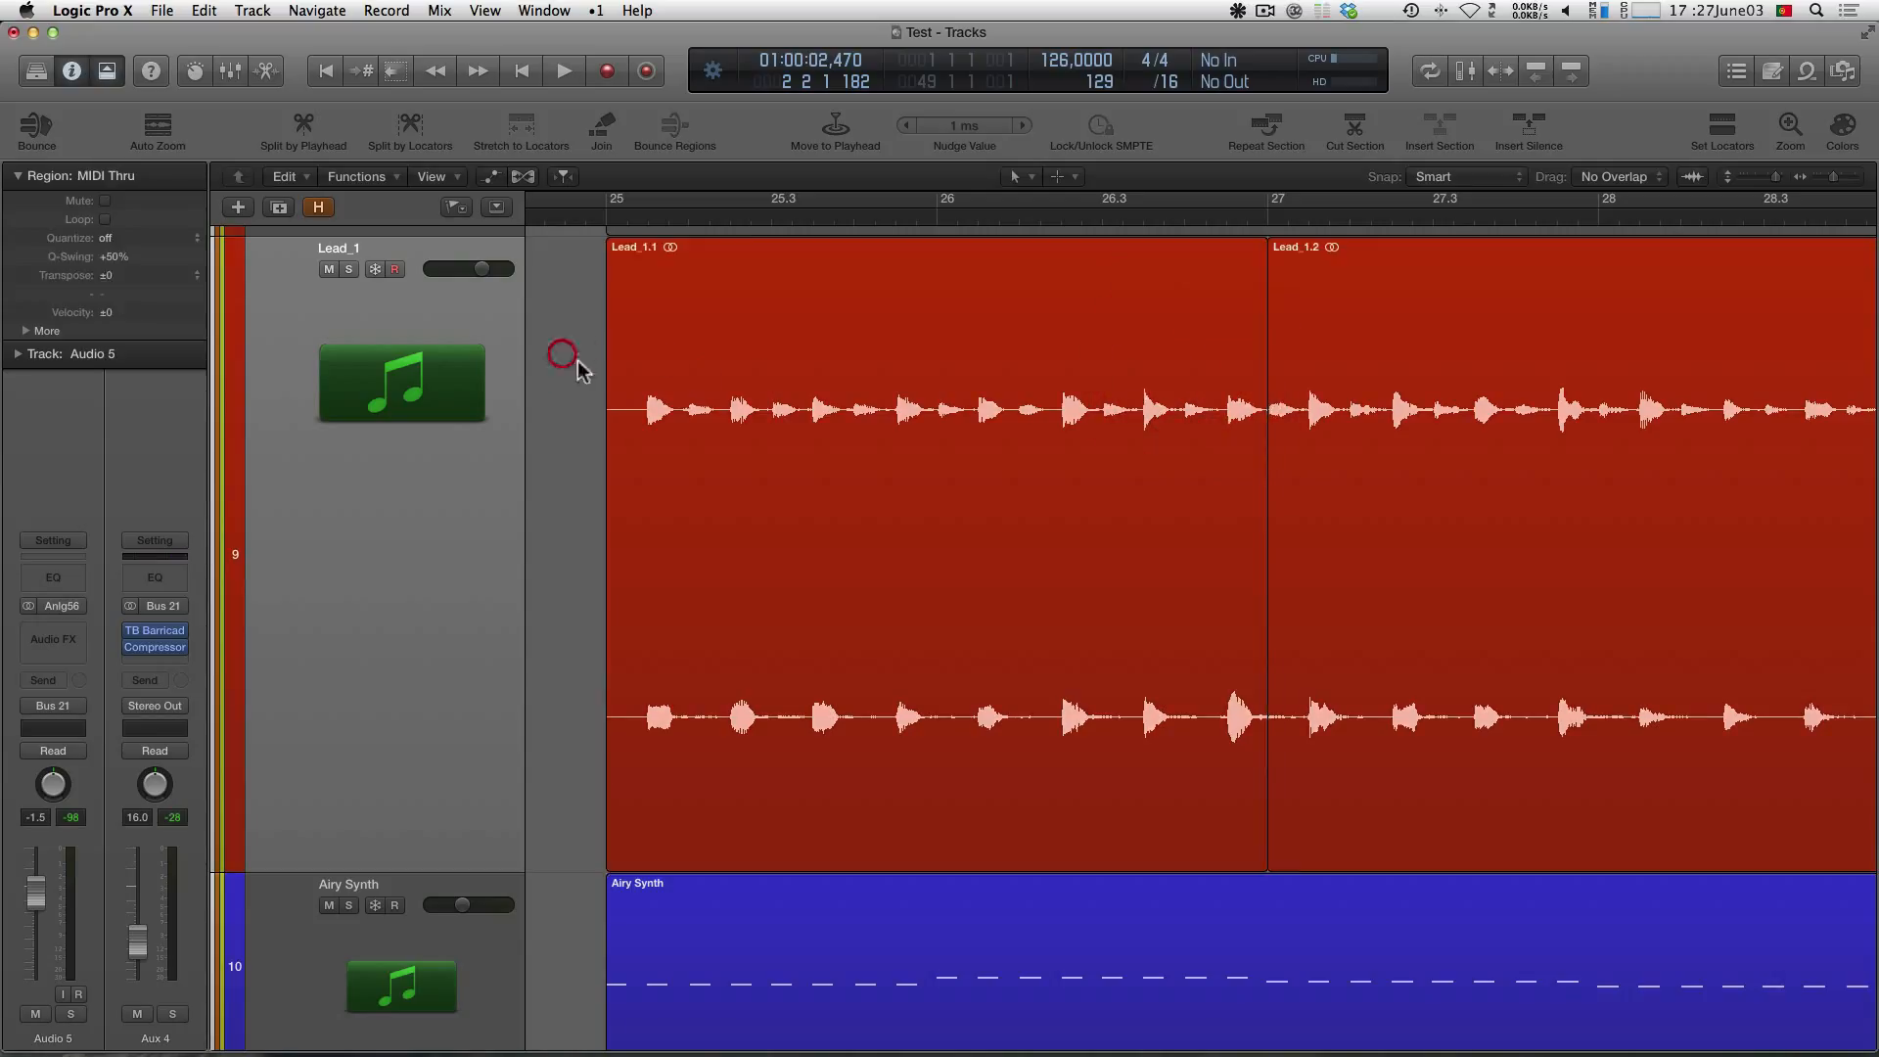
click(941, 440)
click(1339, 472)
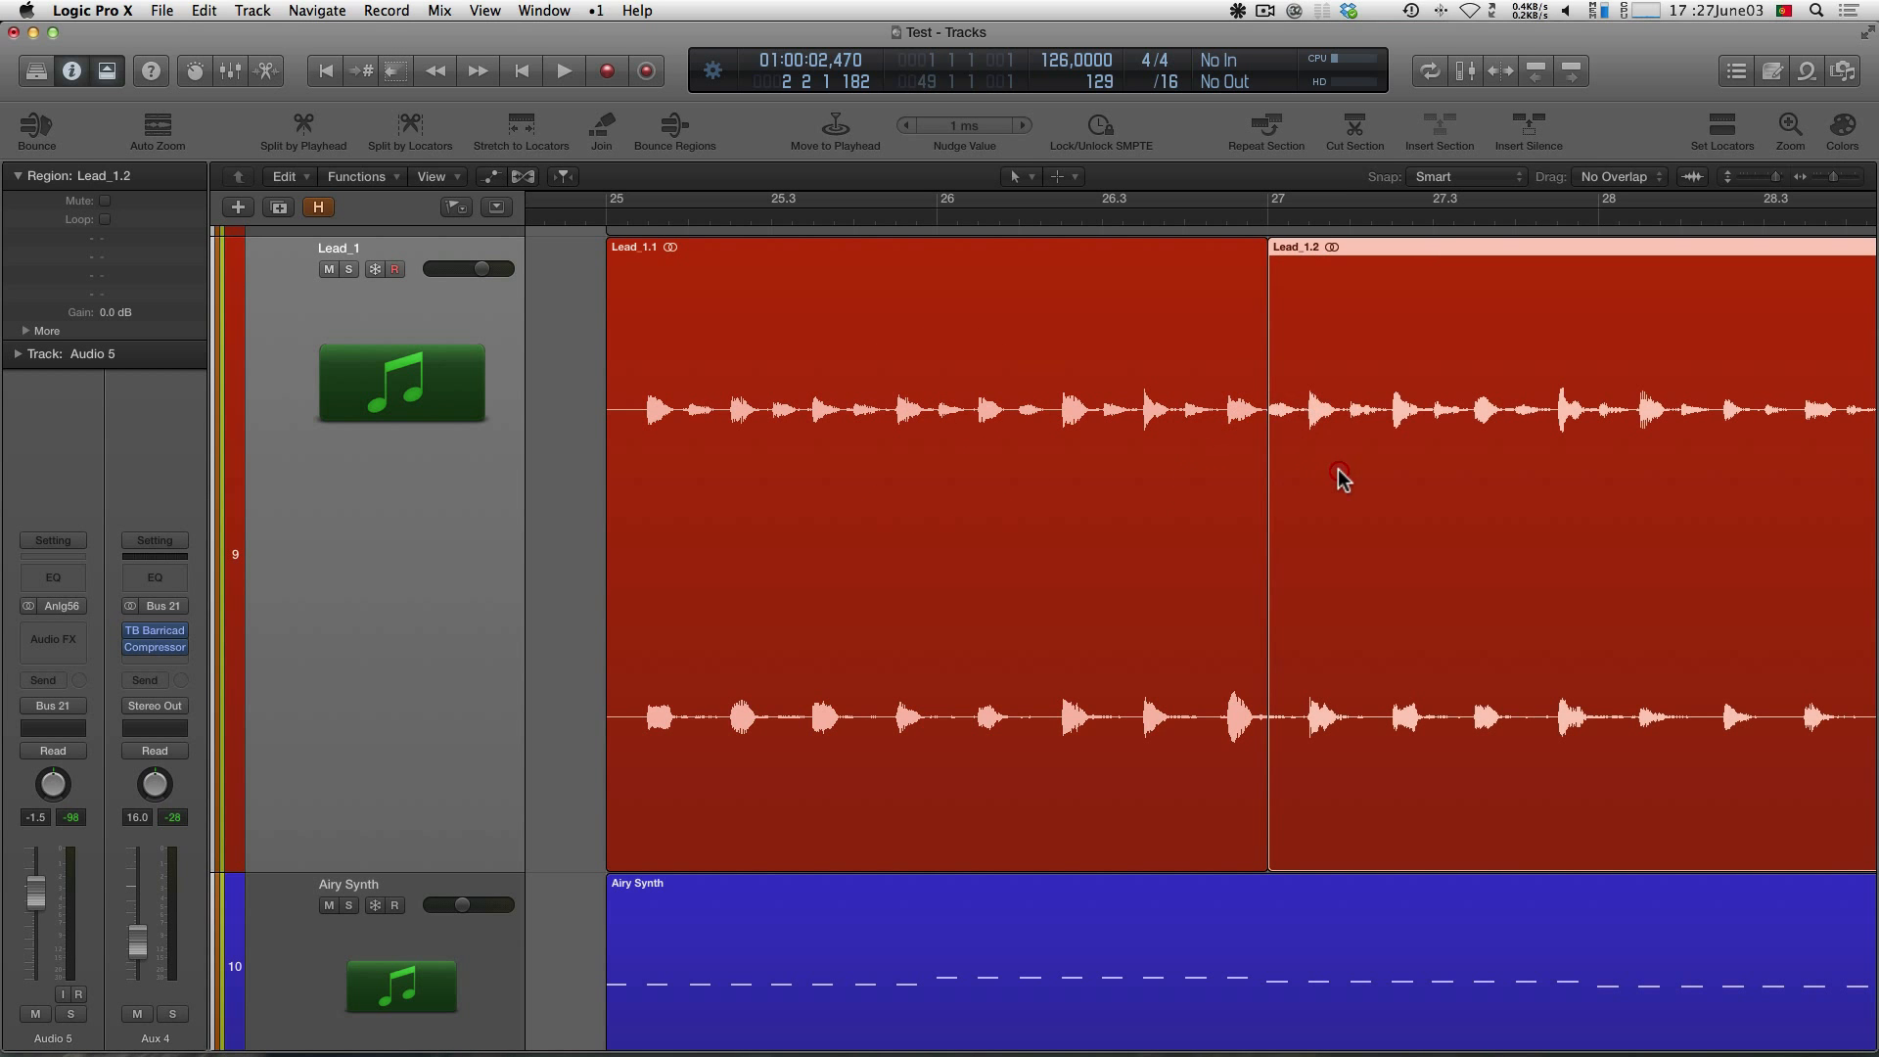
Add a fade-in about two and a half beats long at the start of Lead_1.1
scroll(1341, 479, up, 3)
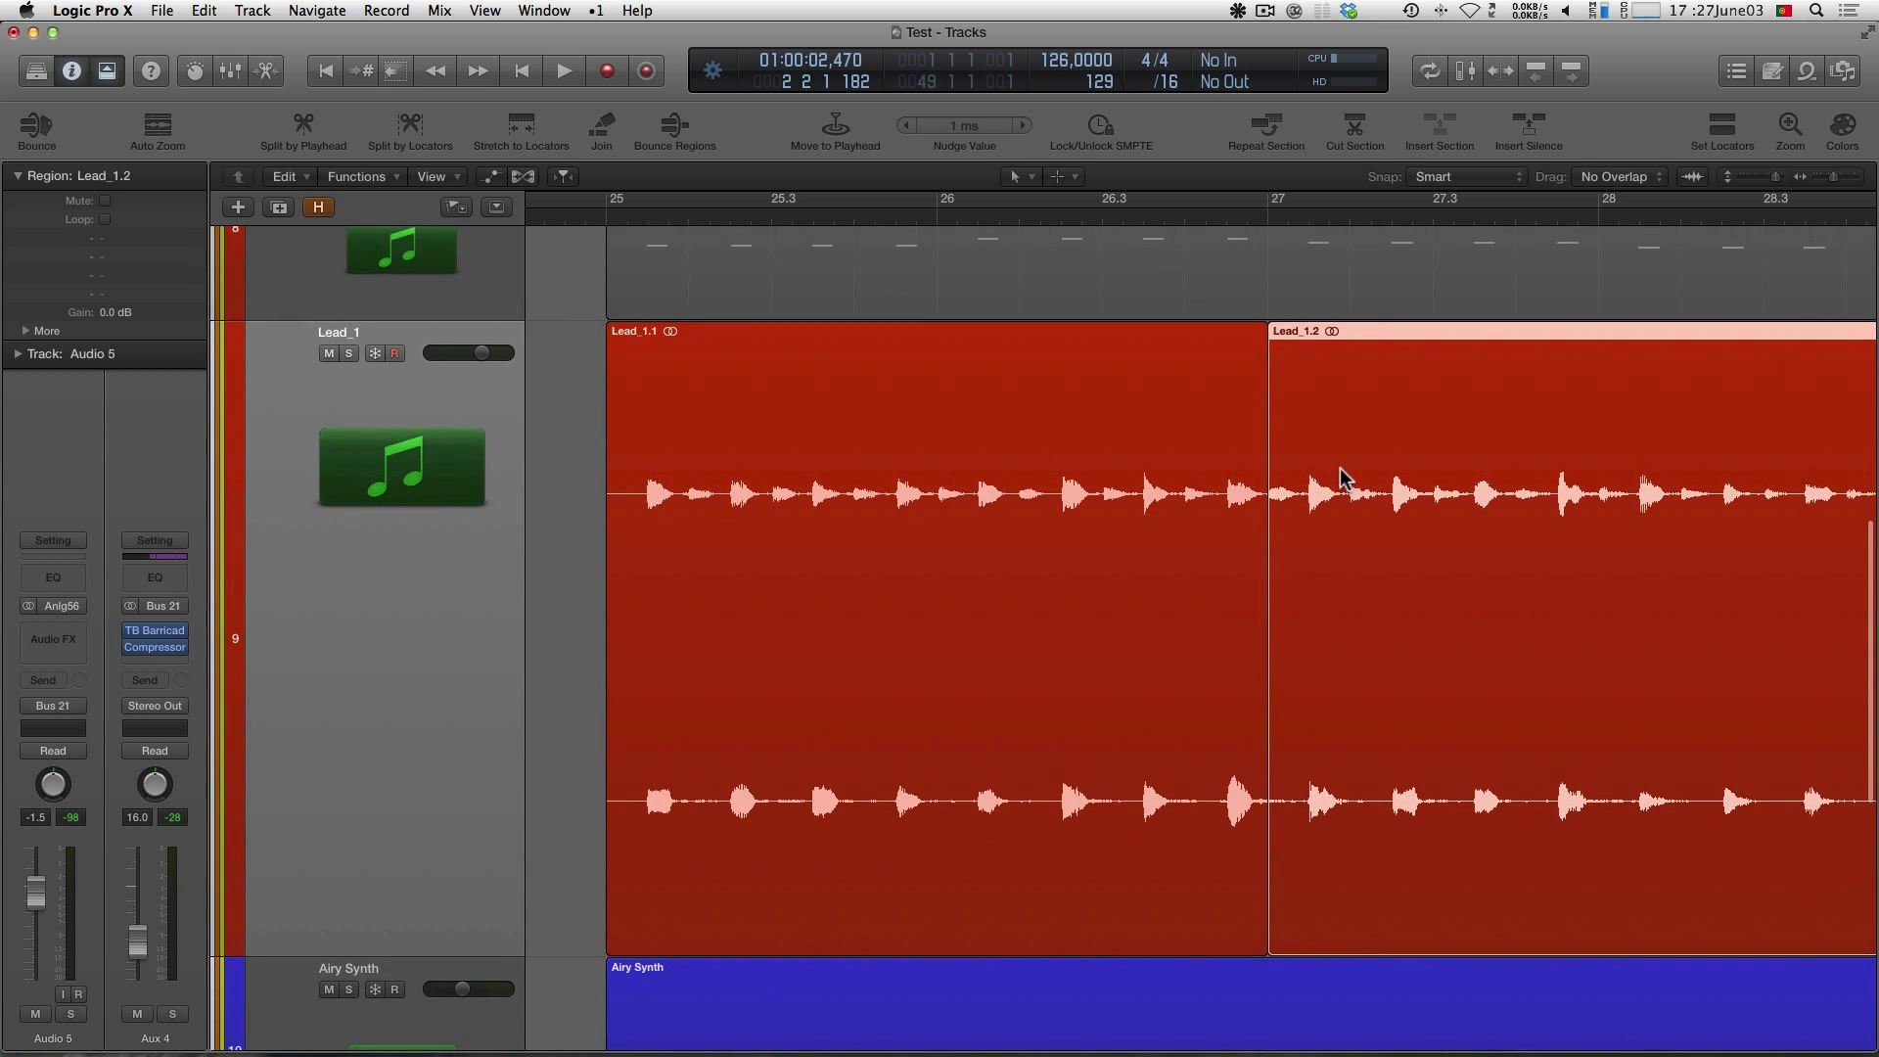
scroll(1341, 480, right, 4)
scroll(1158, 469, left, 3)
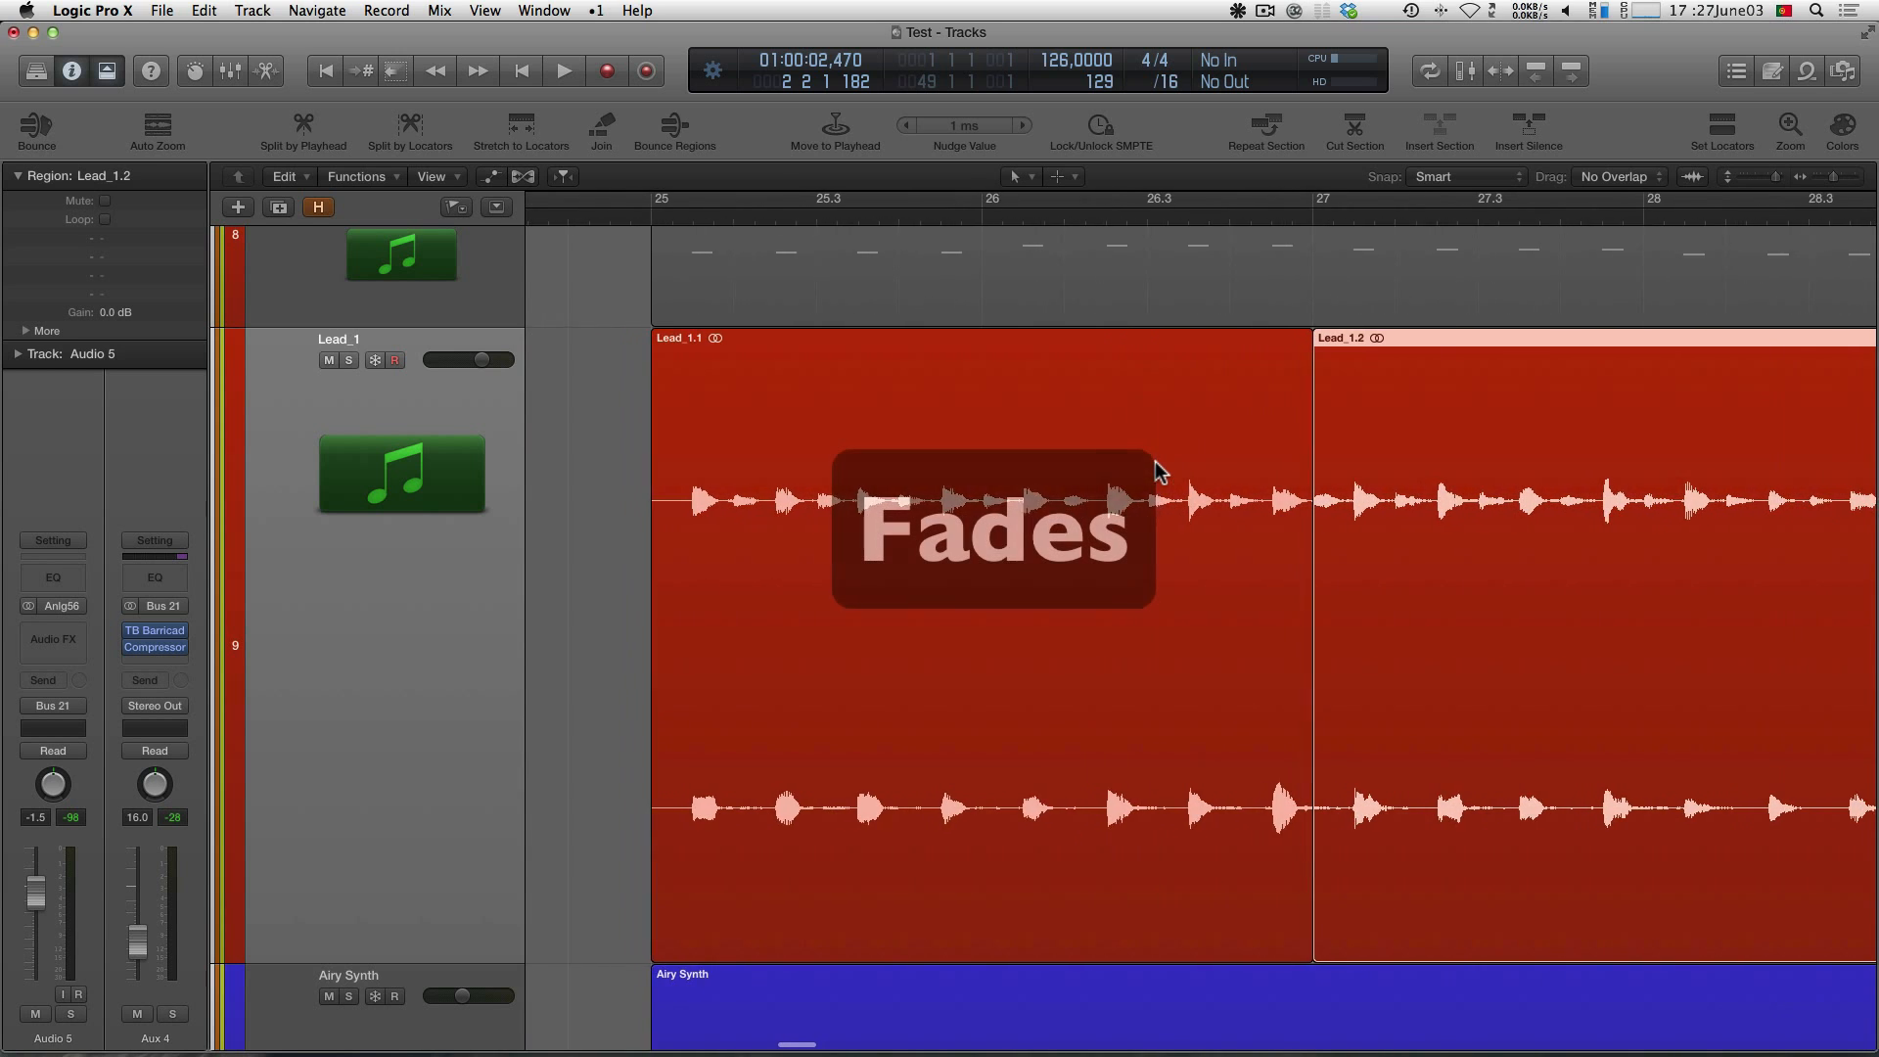
scroll(1158, 467, left, 3)
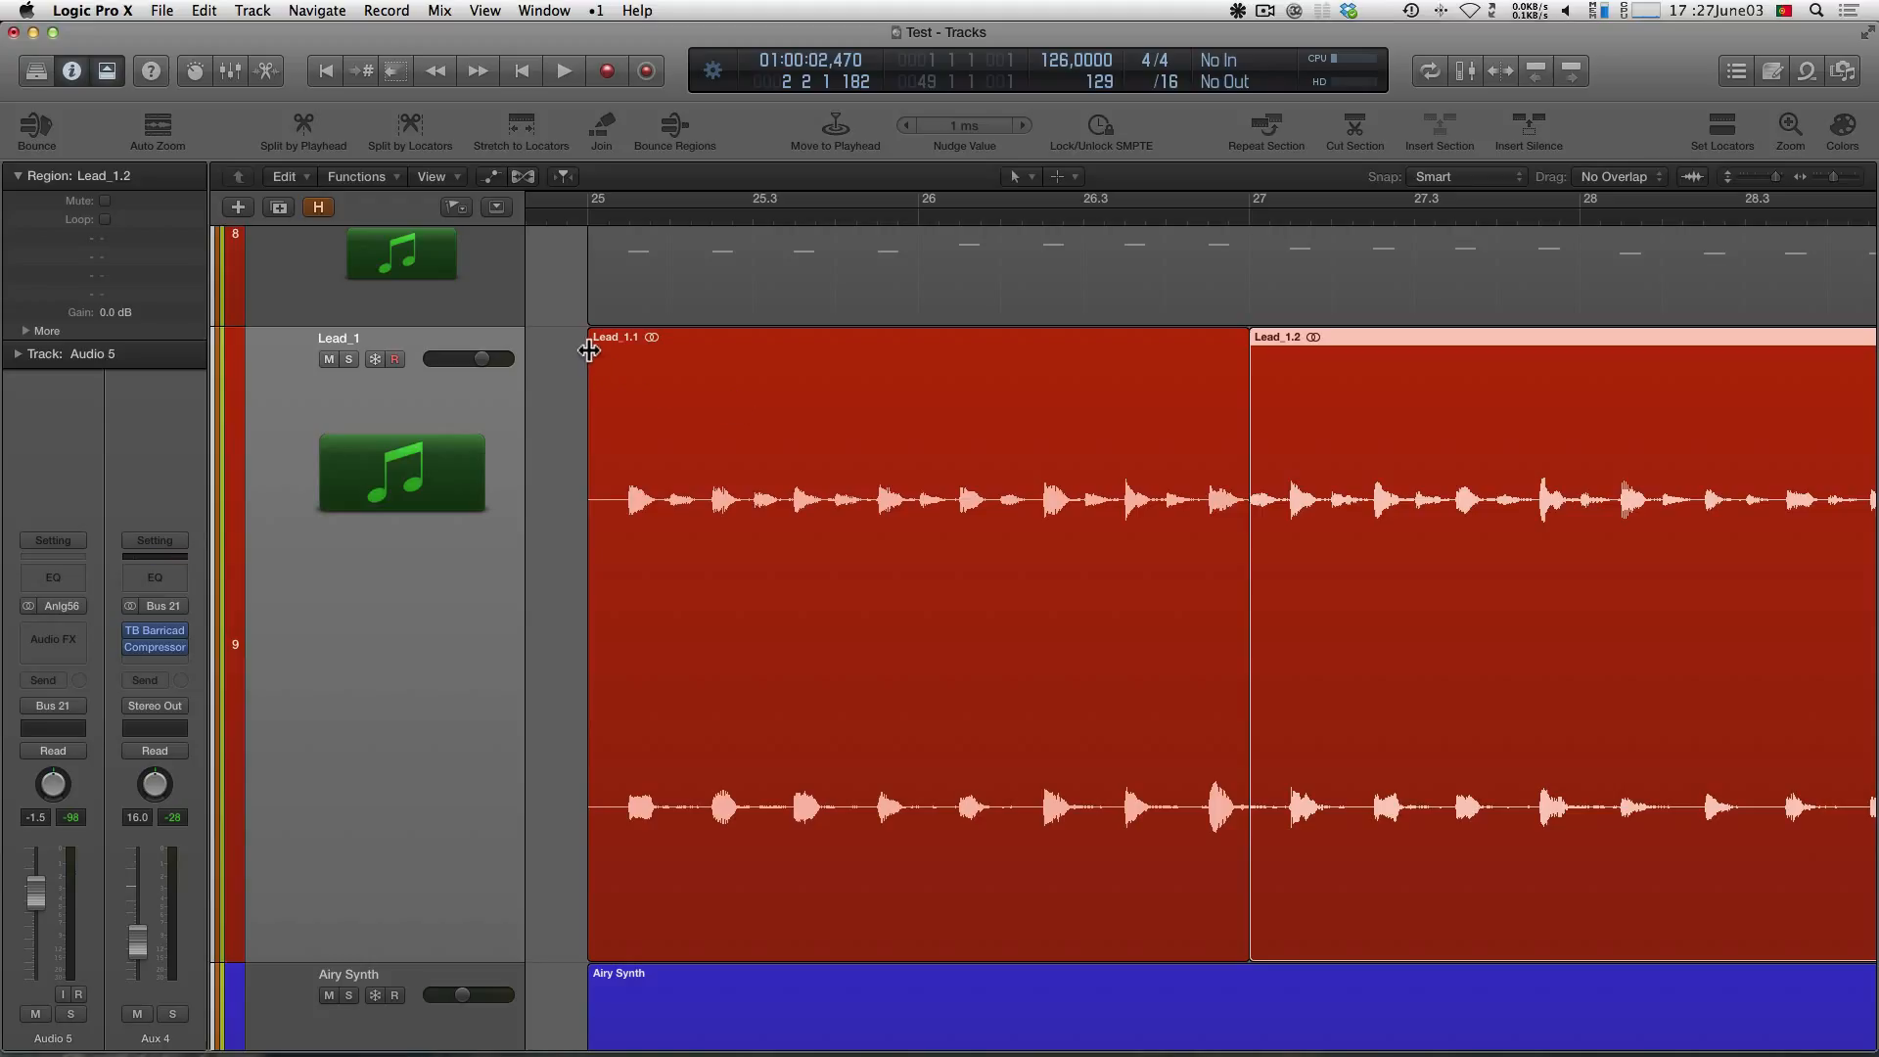
drag(589, 350, 789, 369)
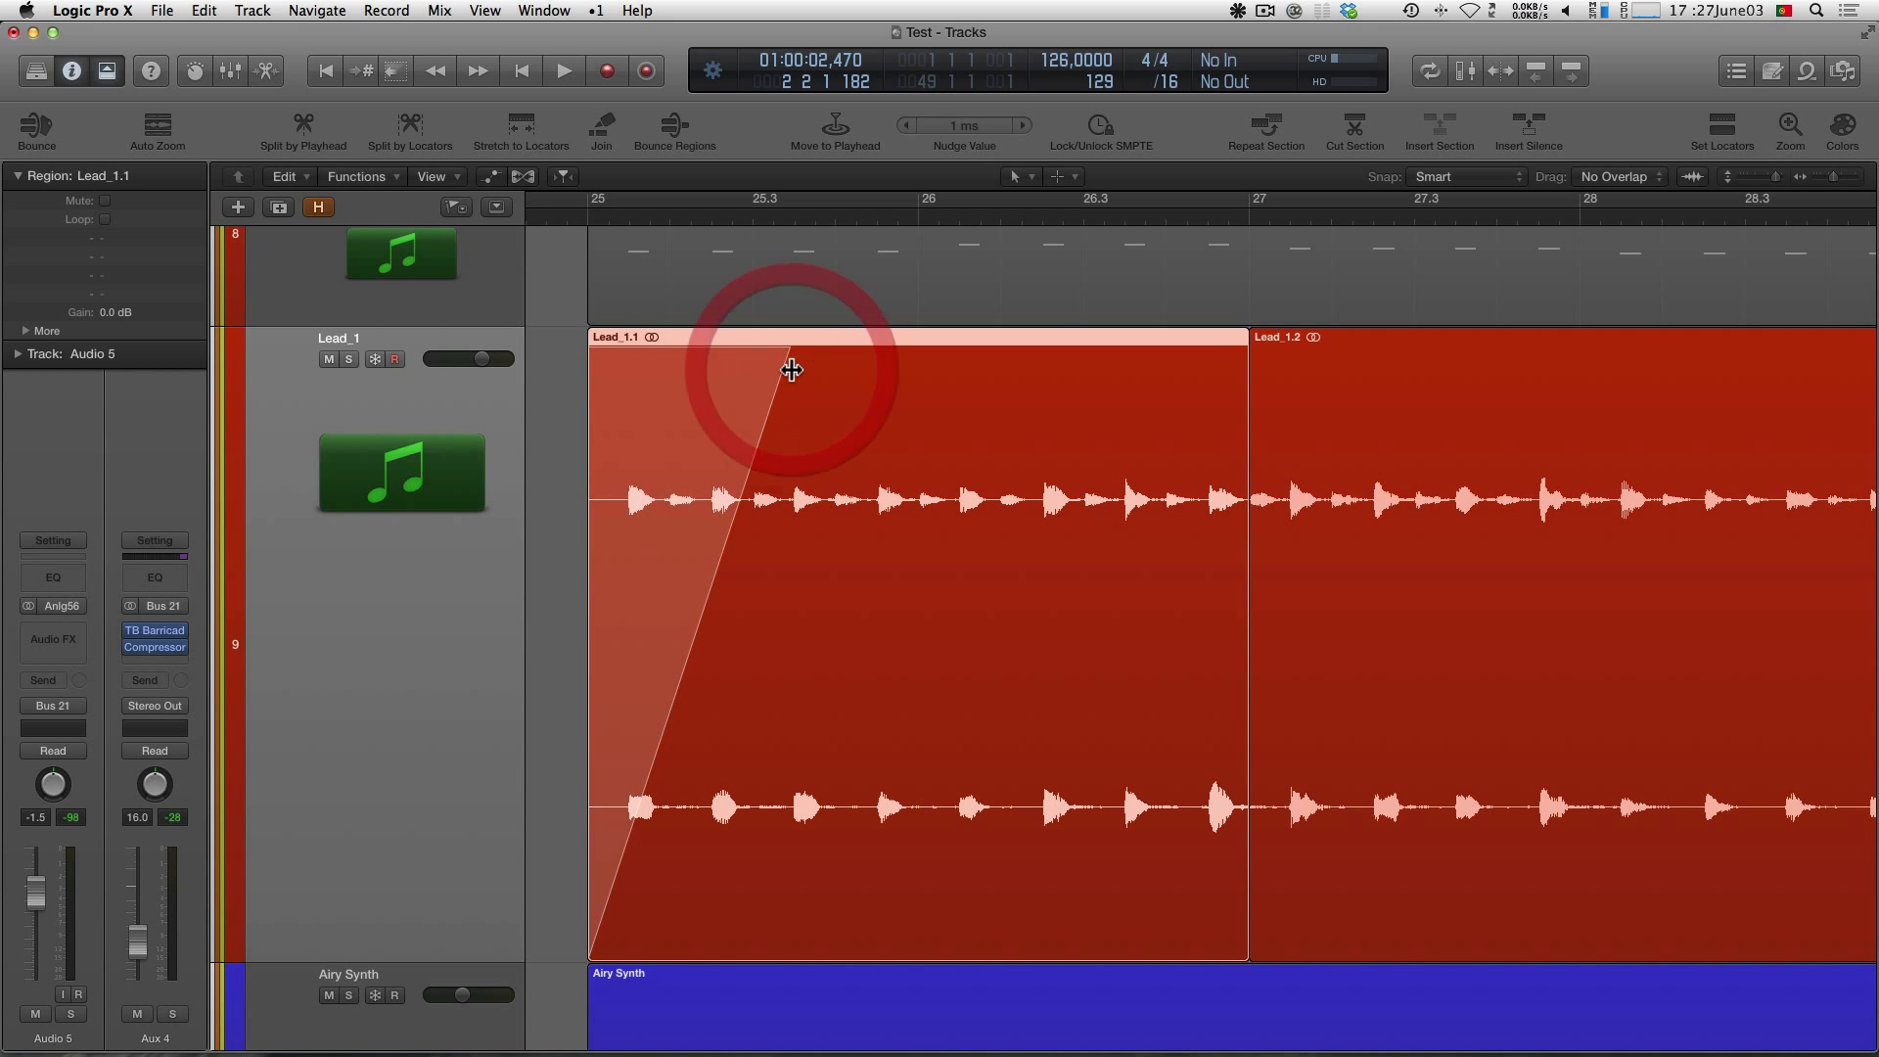
Create a crossfade across the junction at bar 27 and a fade-out at the end of Lead_1.2
scroll(796, 382, right, 5)
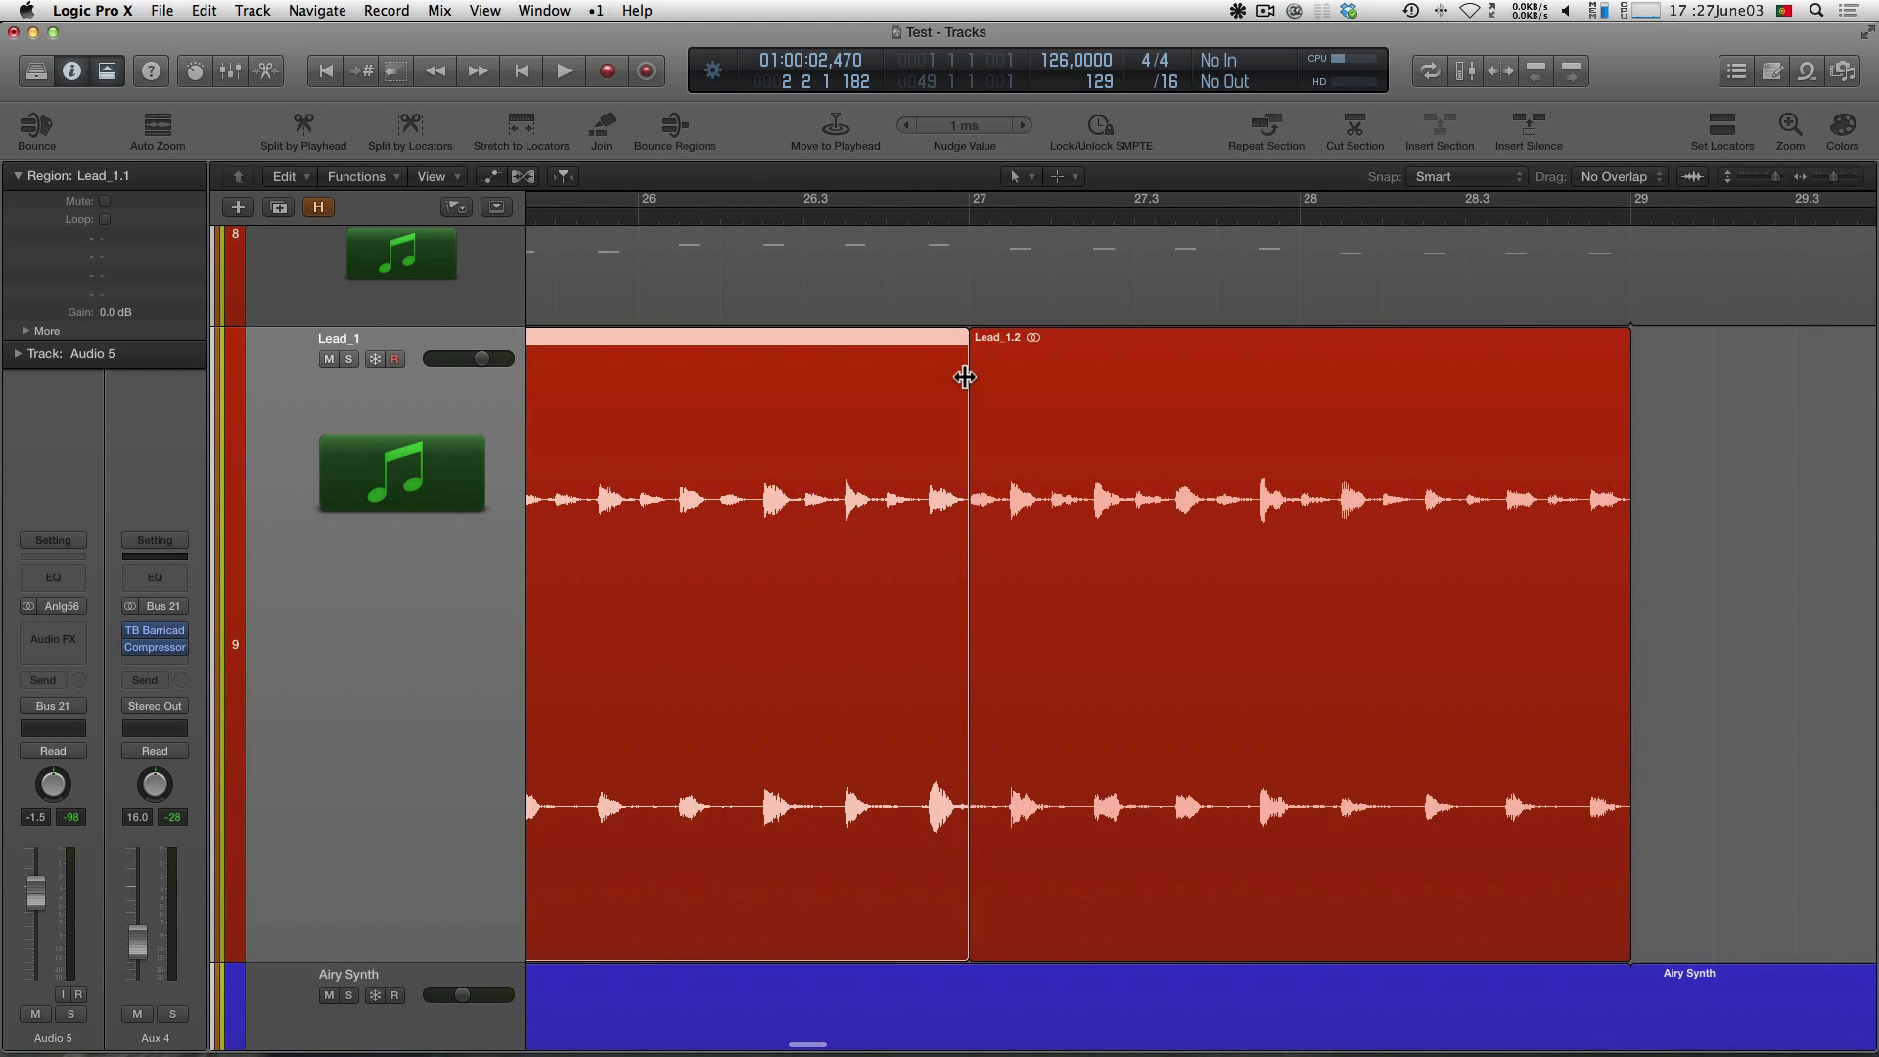
drag(969, 384, 1076, 386)
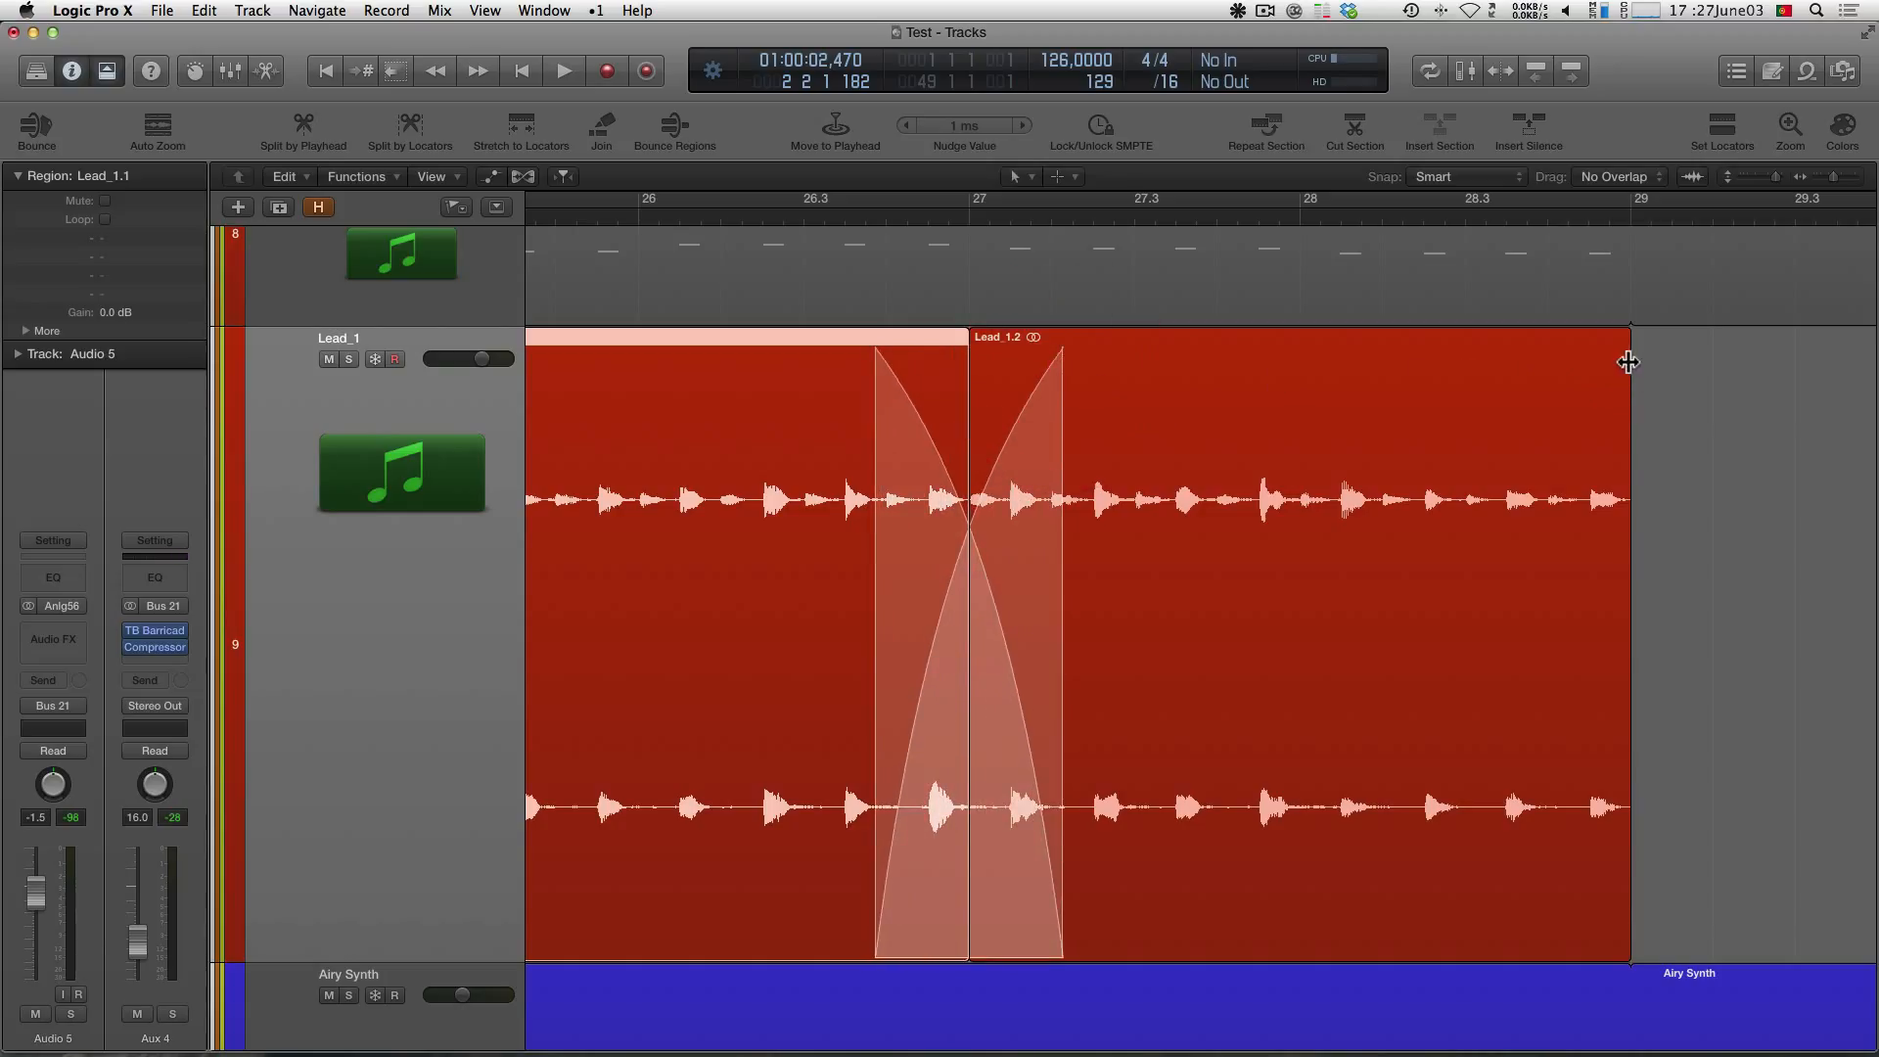
drag(1628, 362, 1426, 370)
Examine the fade-in, crossfade and fade-out along both Lead regions
scroll(1422, 367, left, 5)
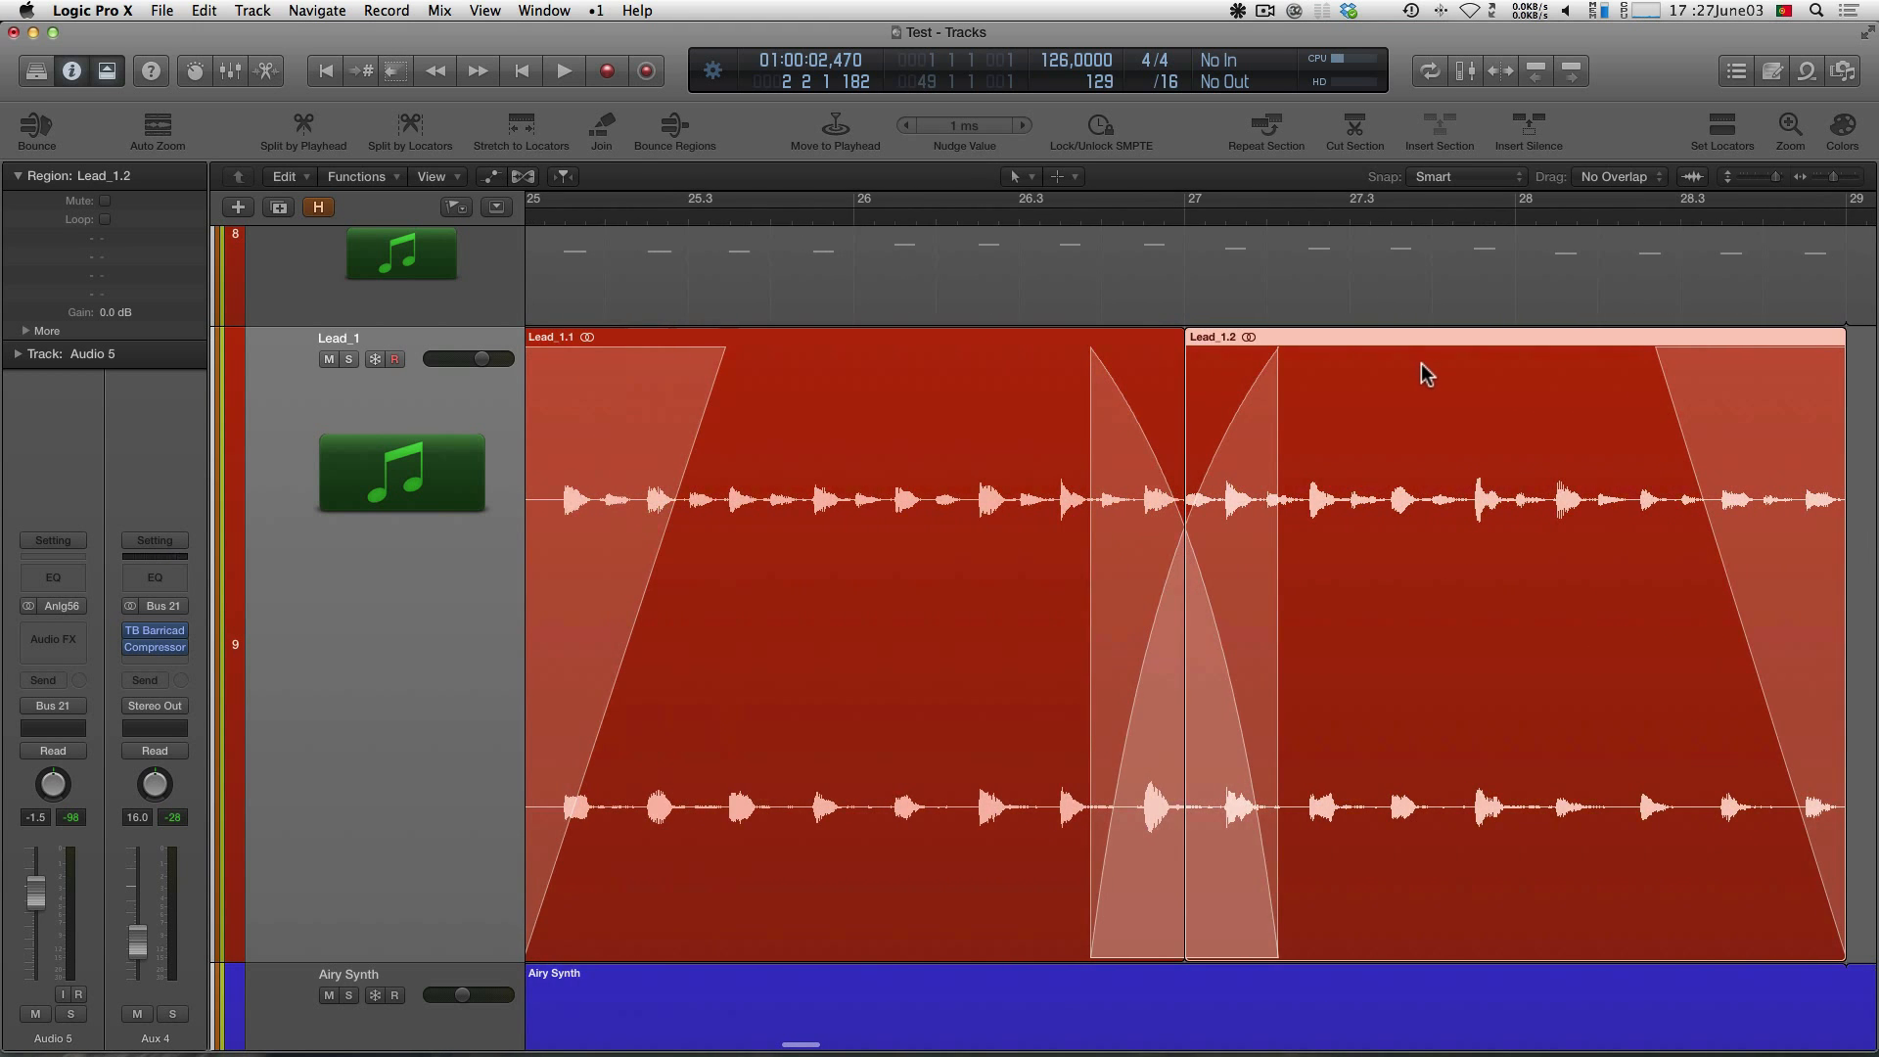
scroll(1419, 380, left, 2)
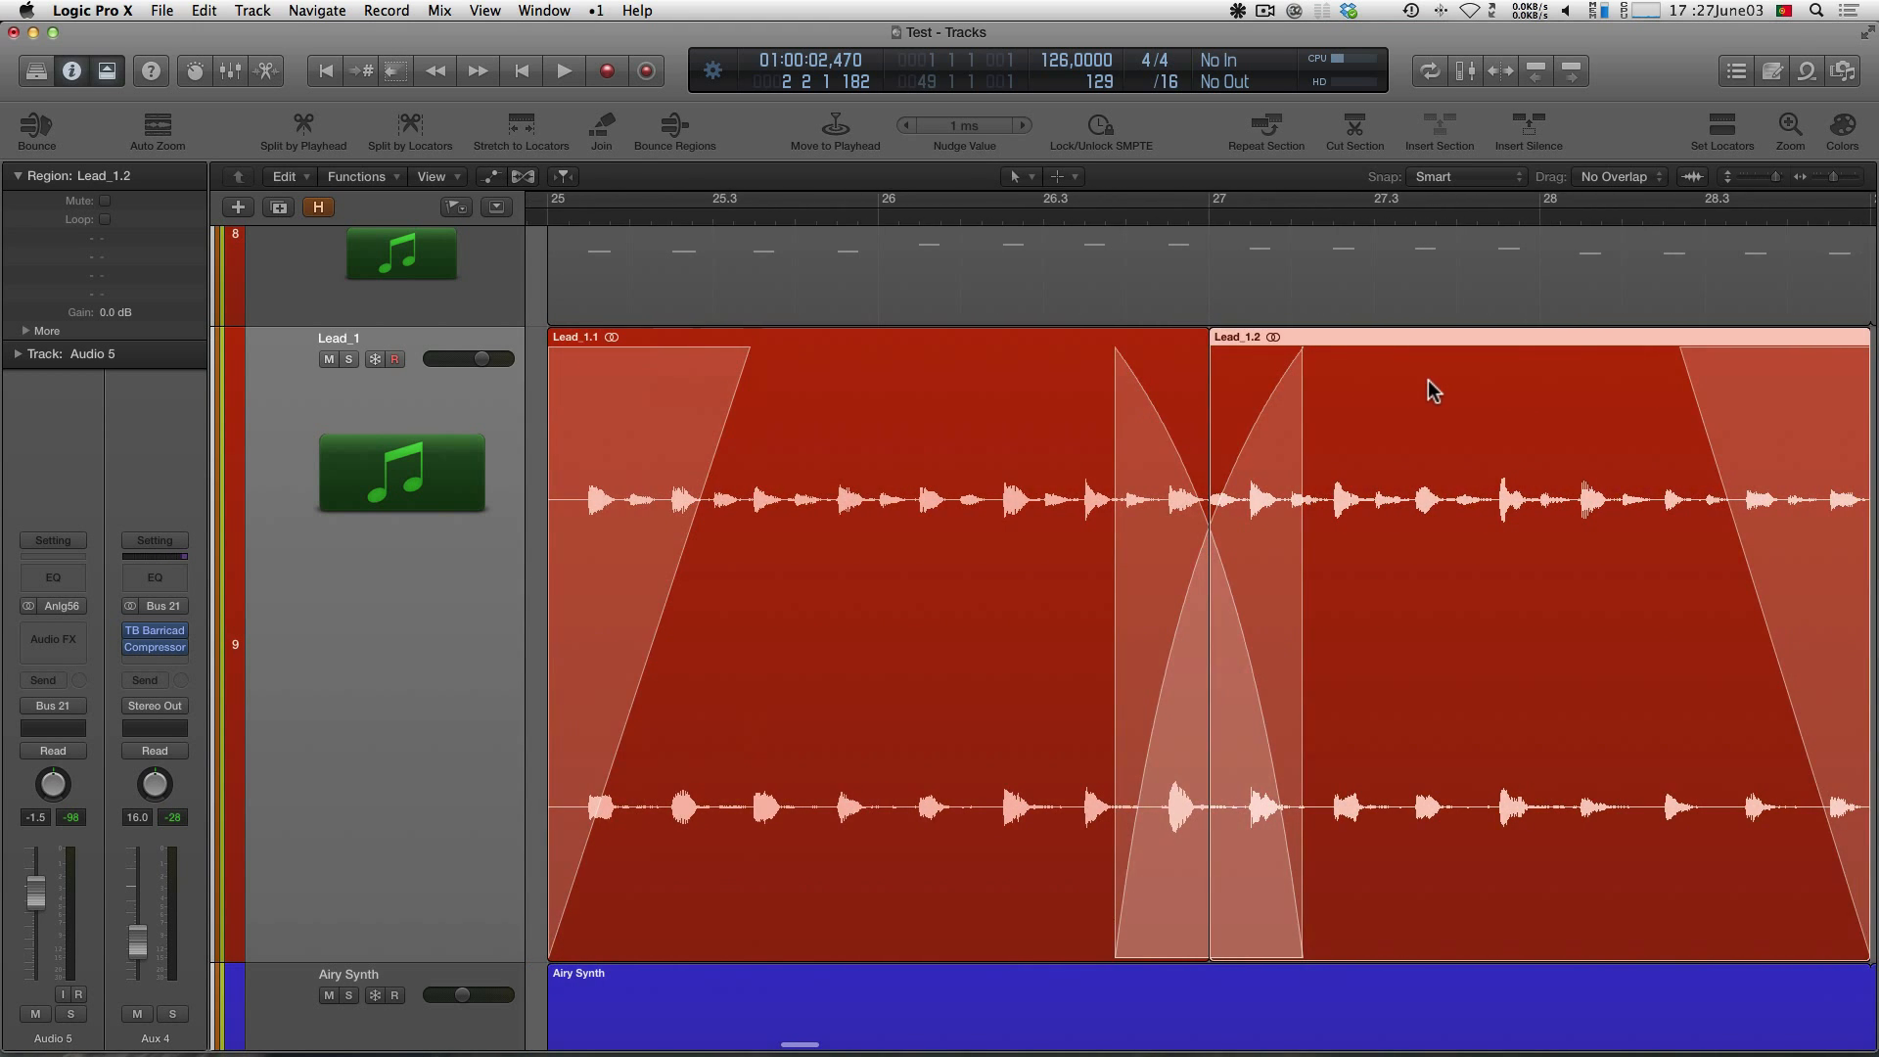
scroll(1429, 387, right, 2)
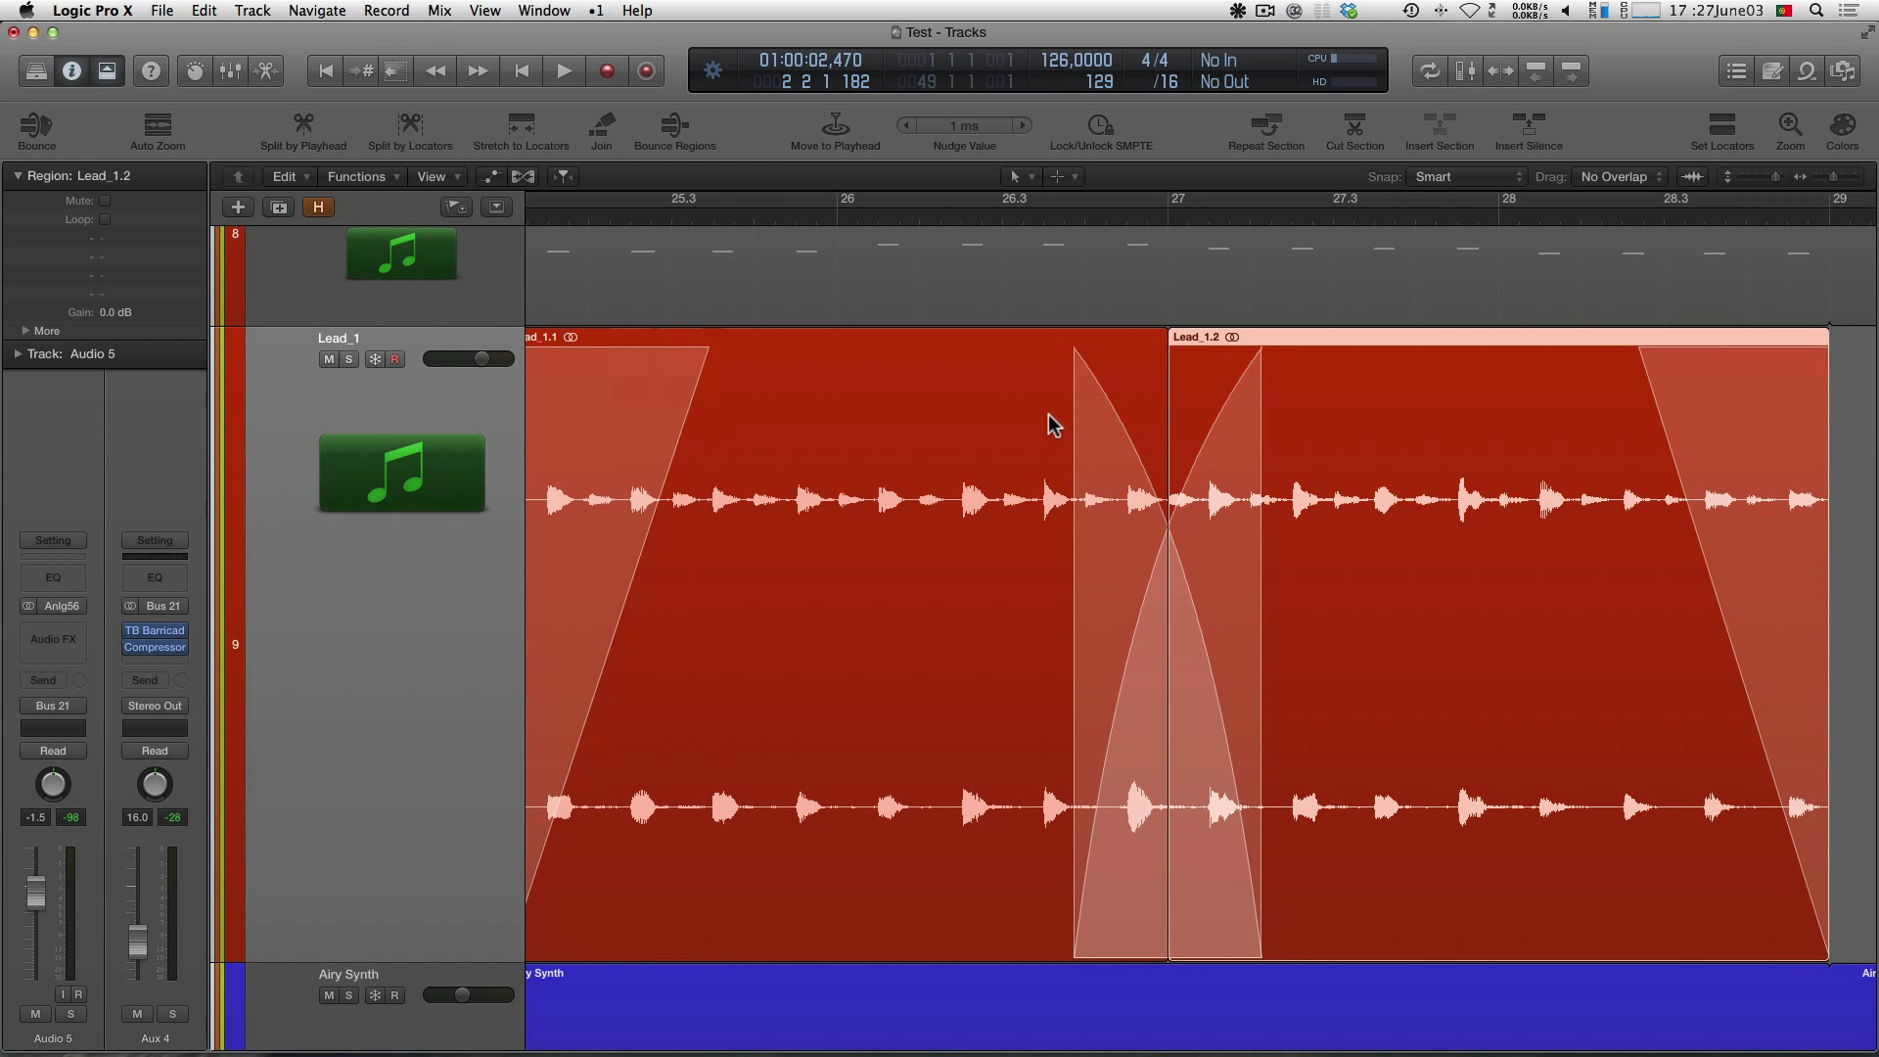
scroll(955, 436, left, 5)
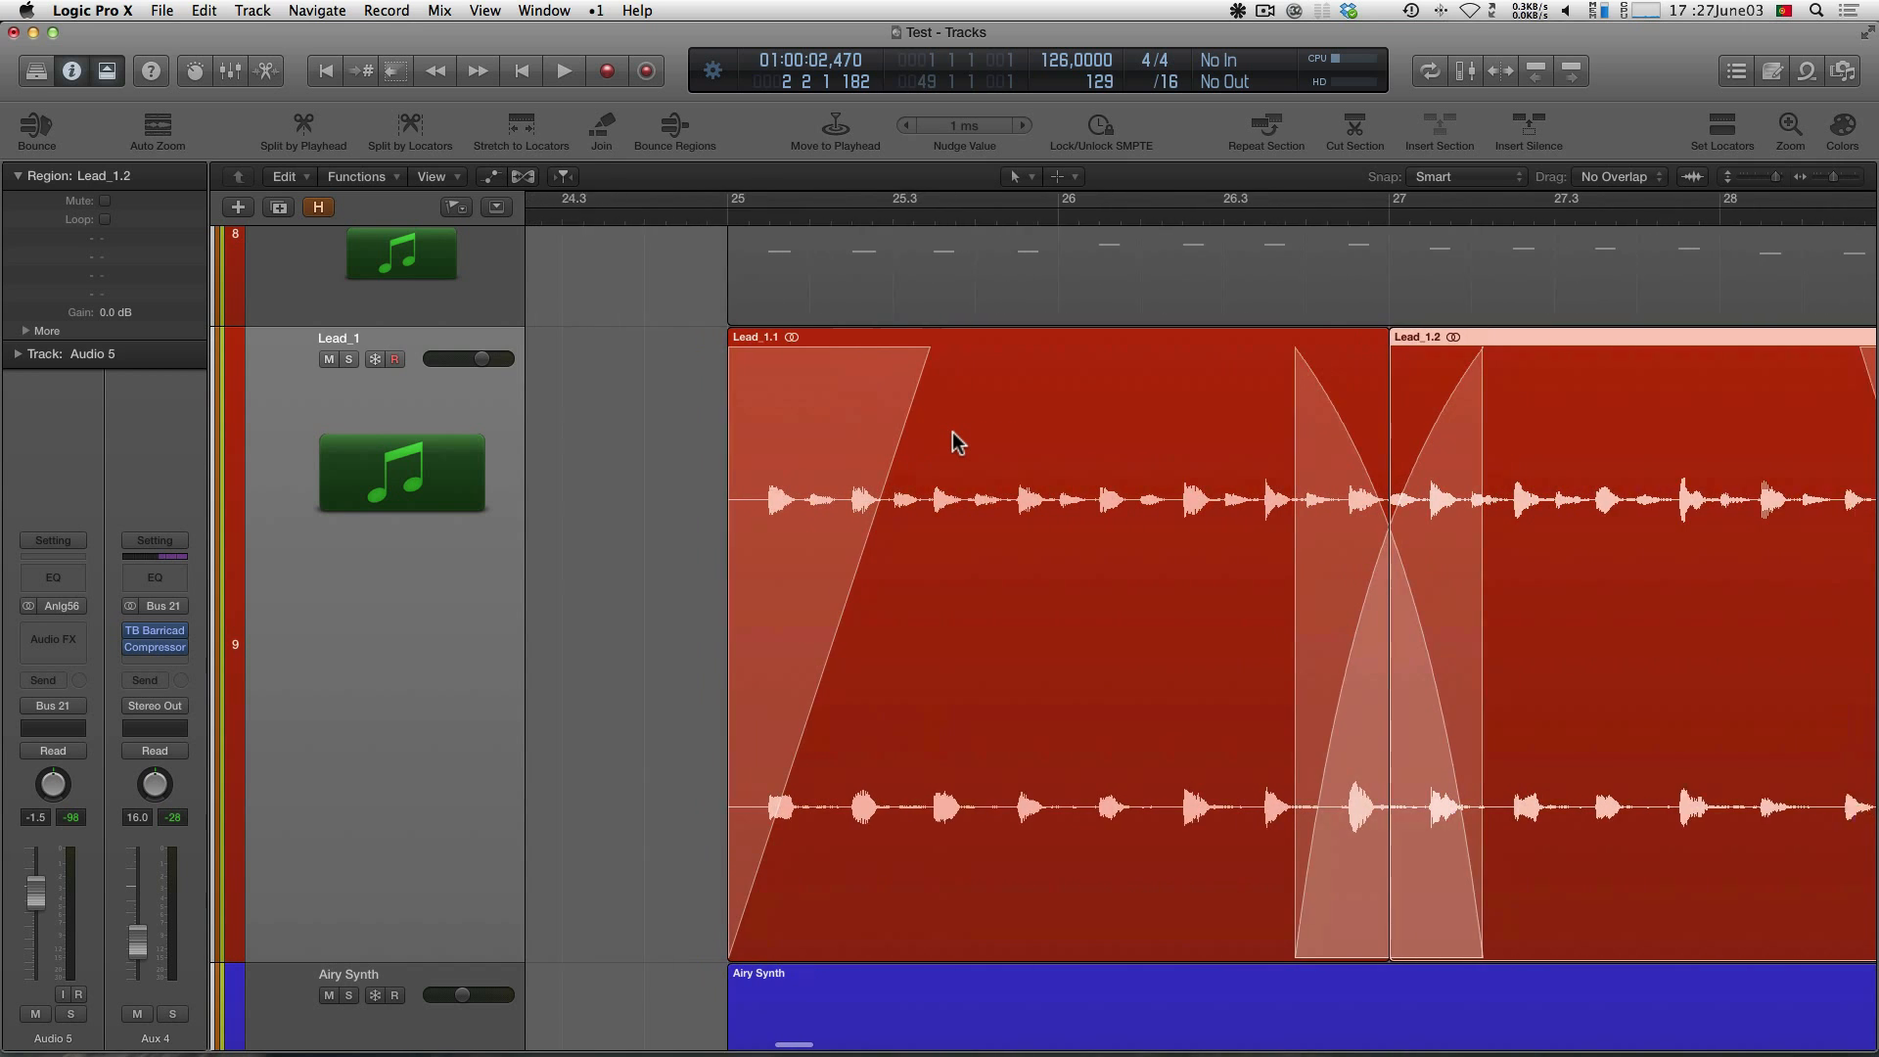
scroll(955, 442, right, 4)
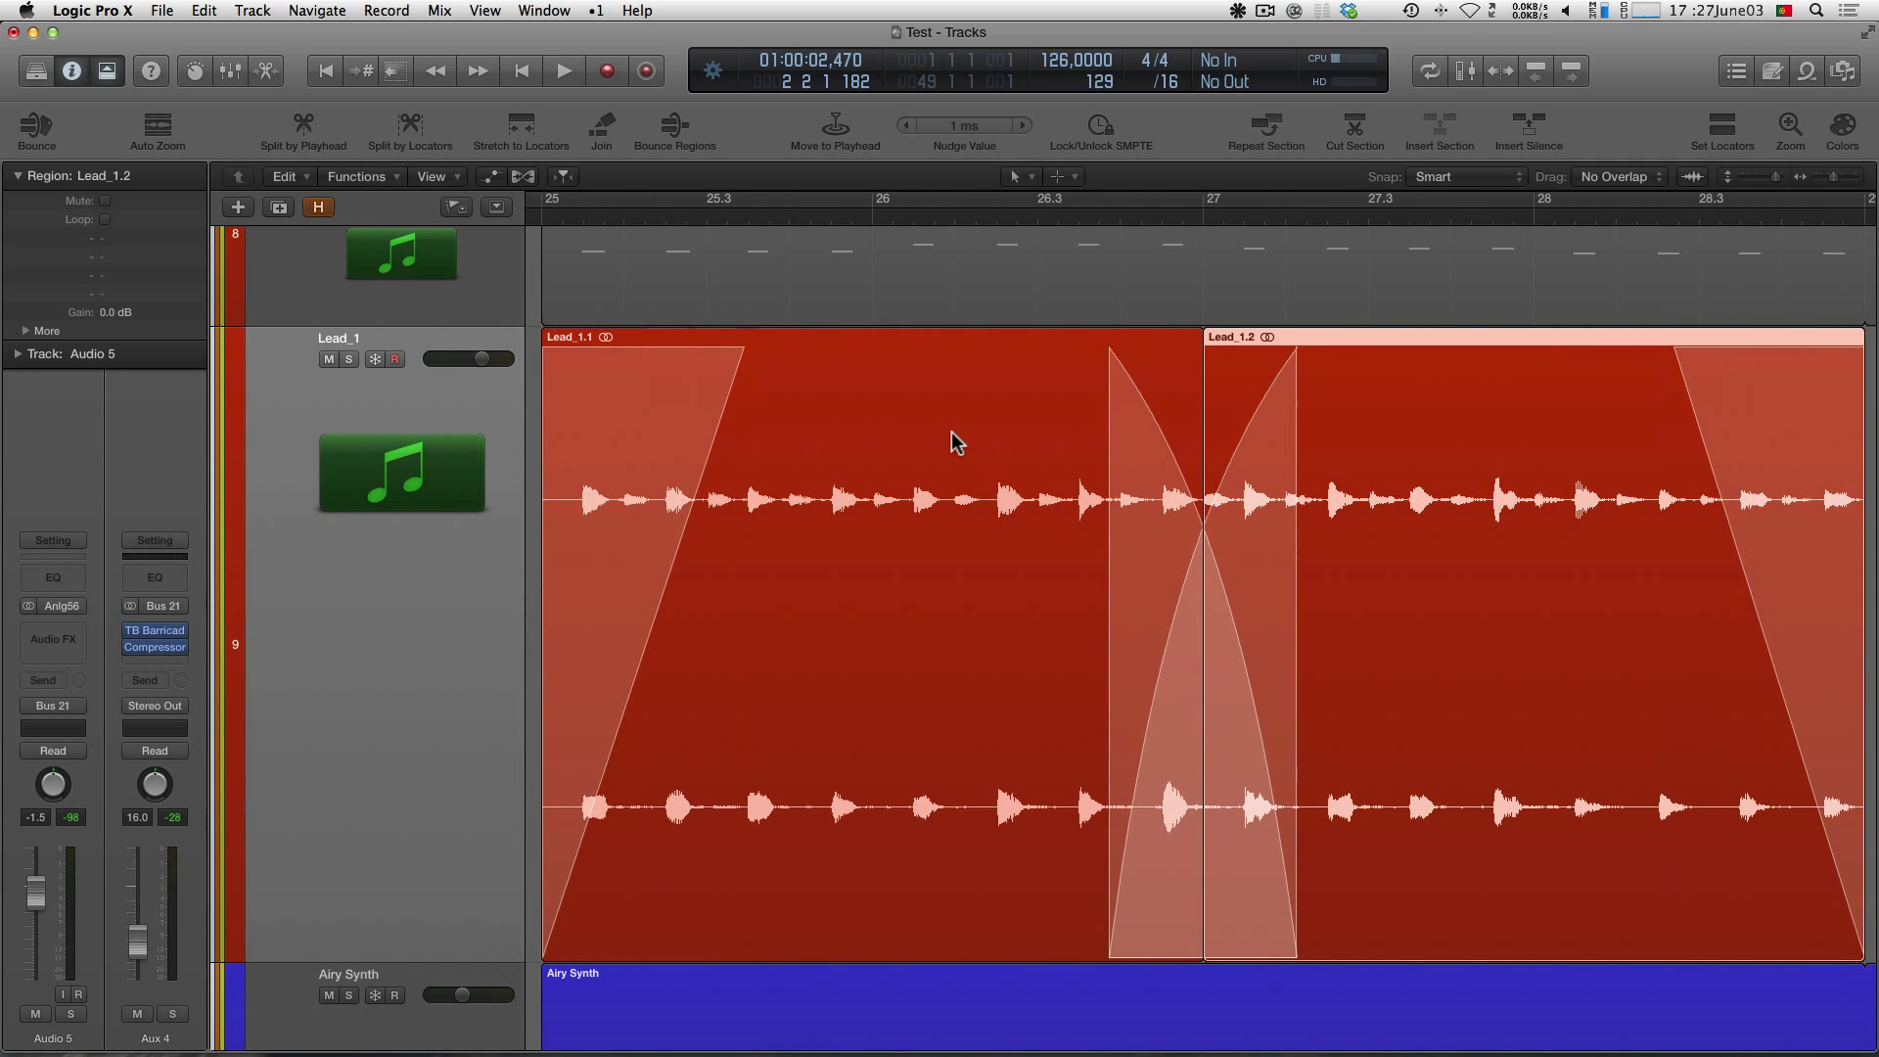
scroll(954, 442, right, 1)
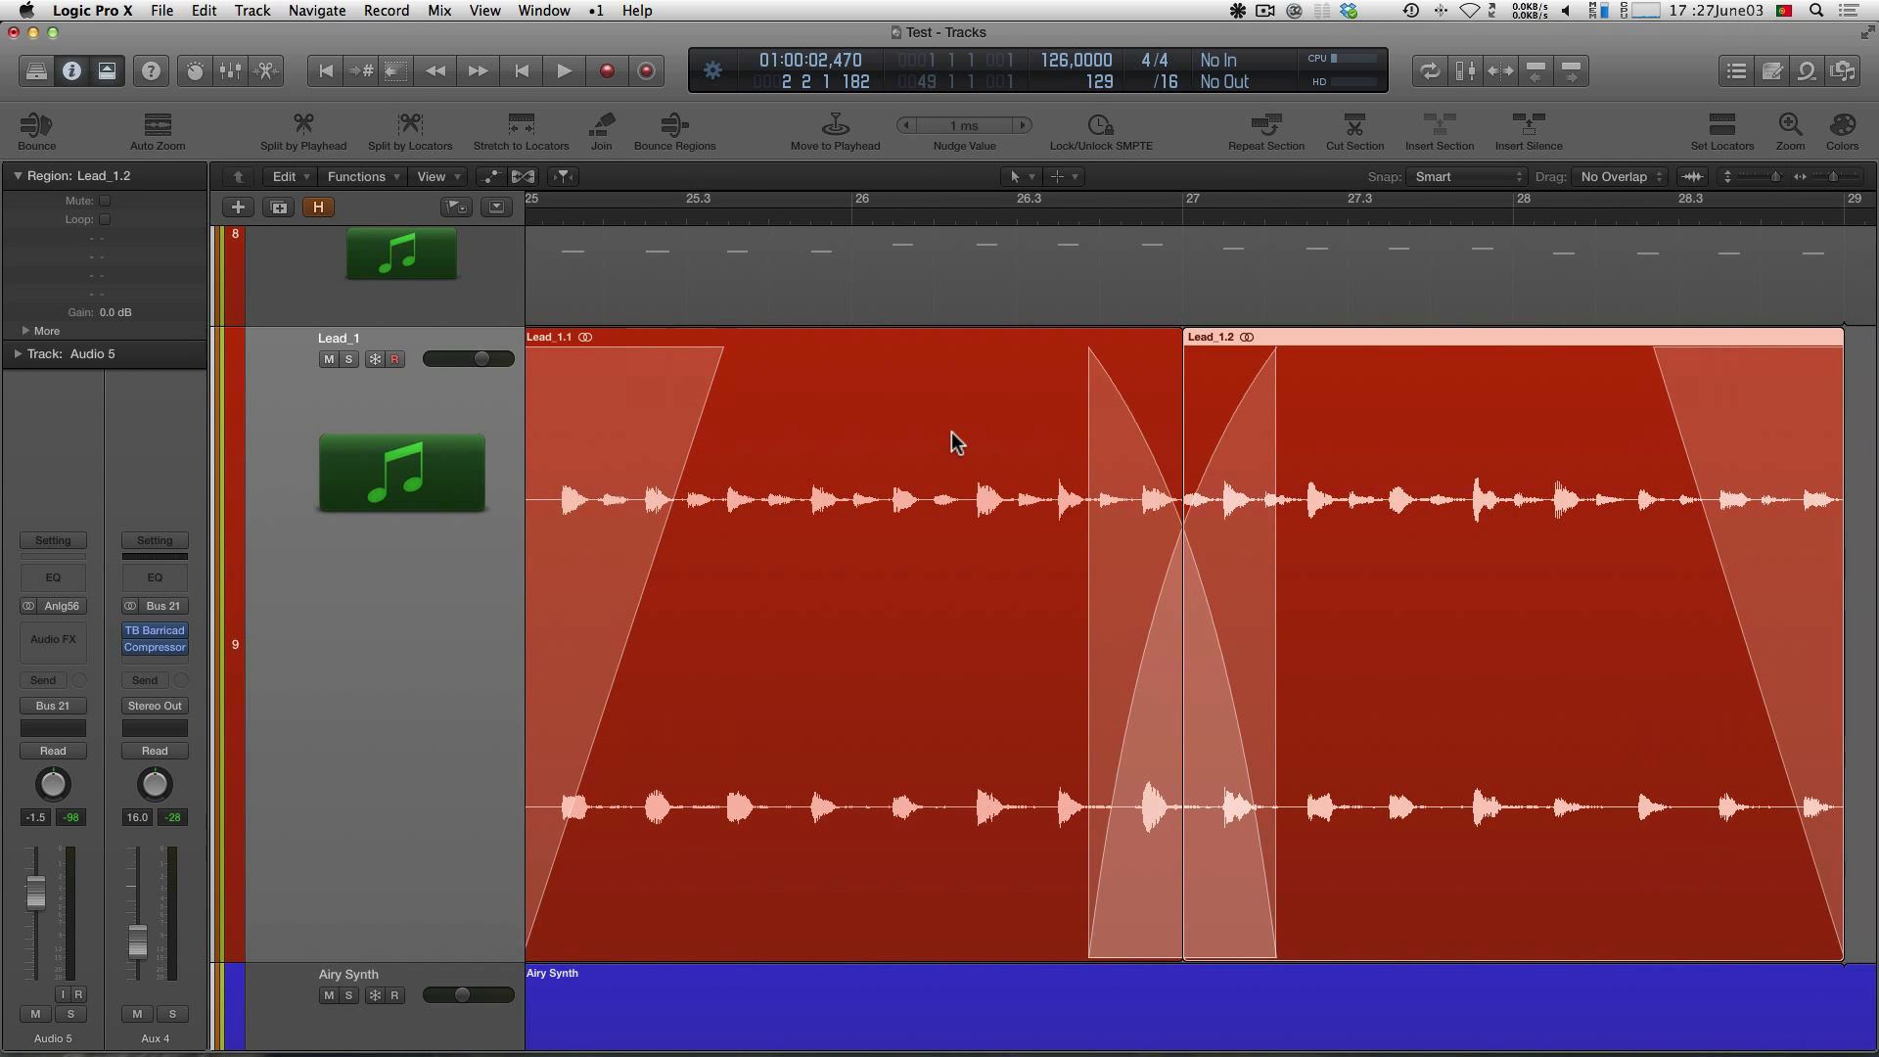
scroll(955, 443, left, 2)
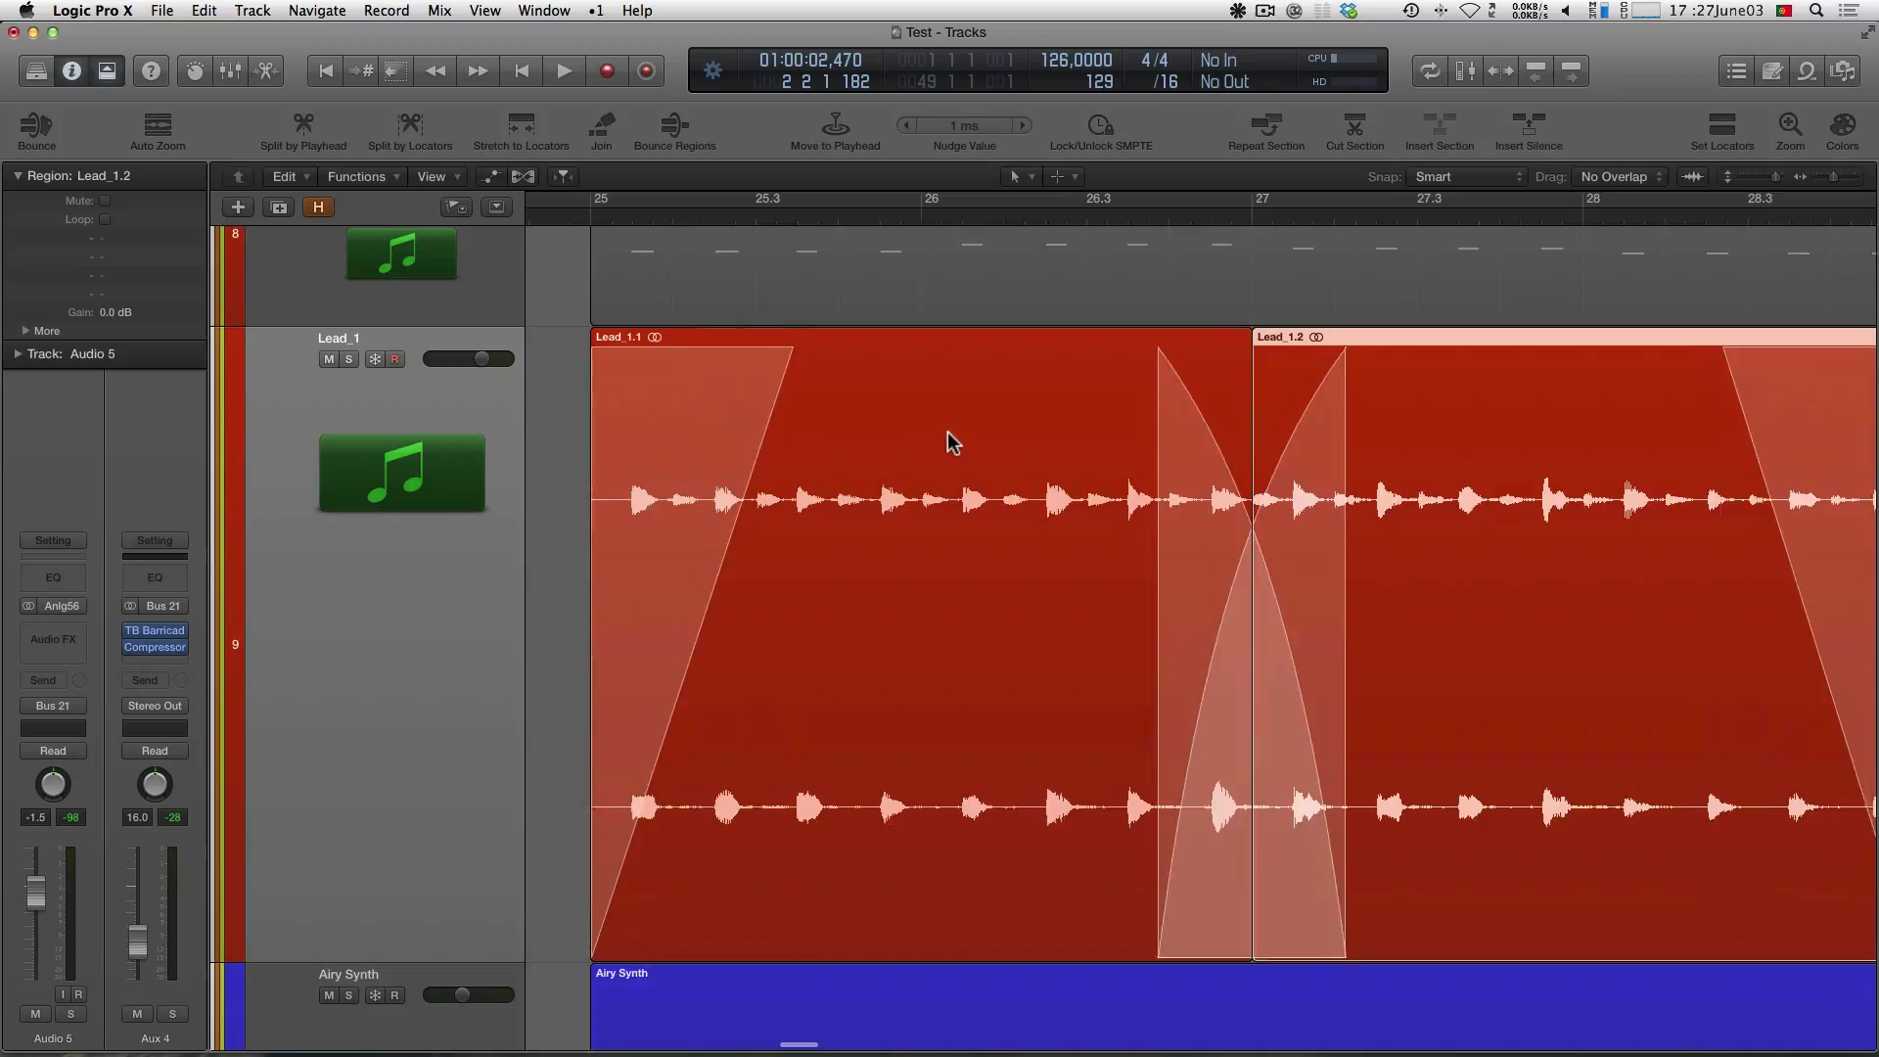
Lengthen the Lead_1.1 fade-in to about three beats and adjust the edges of the crossfade at bar 27
click(805, 370)
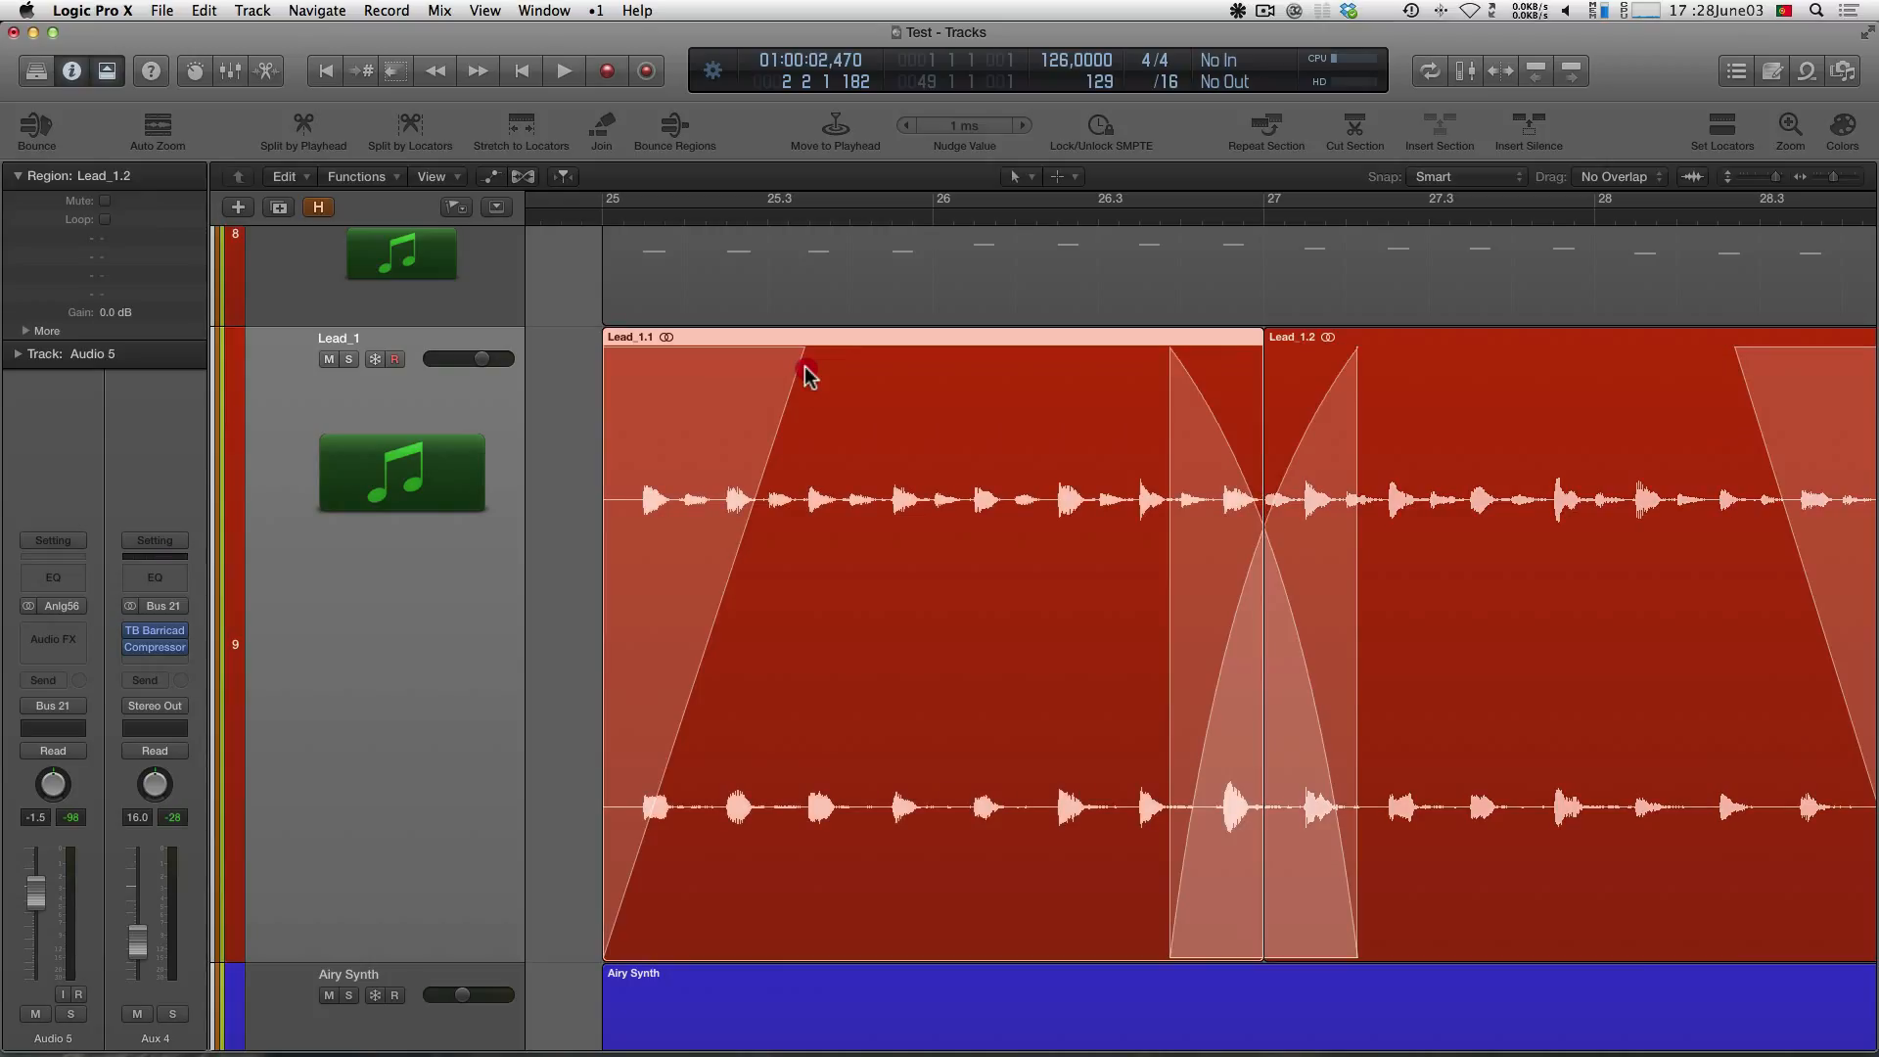
drag(805, 370, 851, 402)
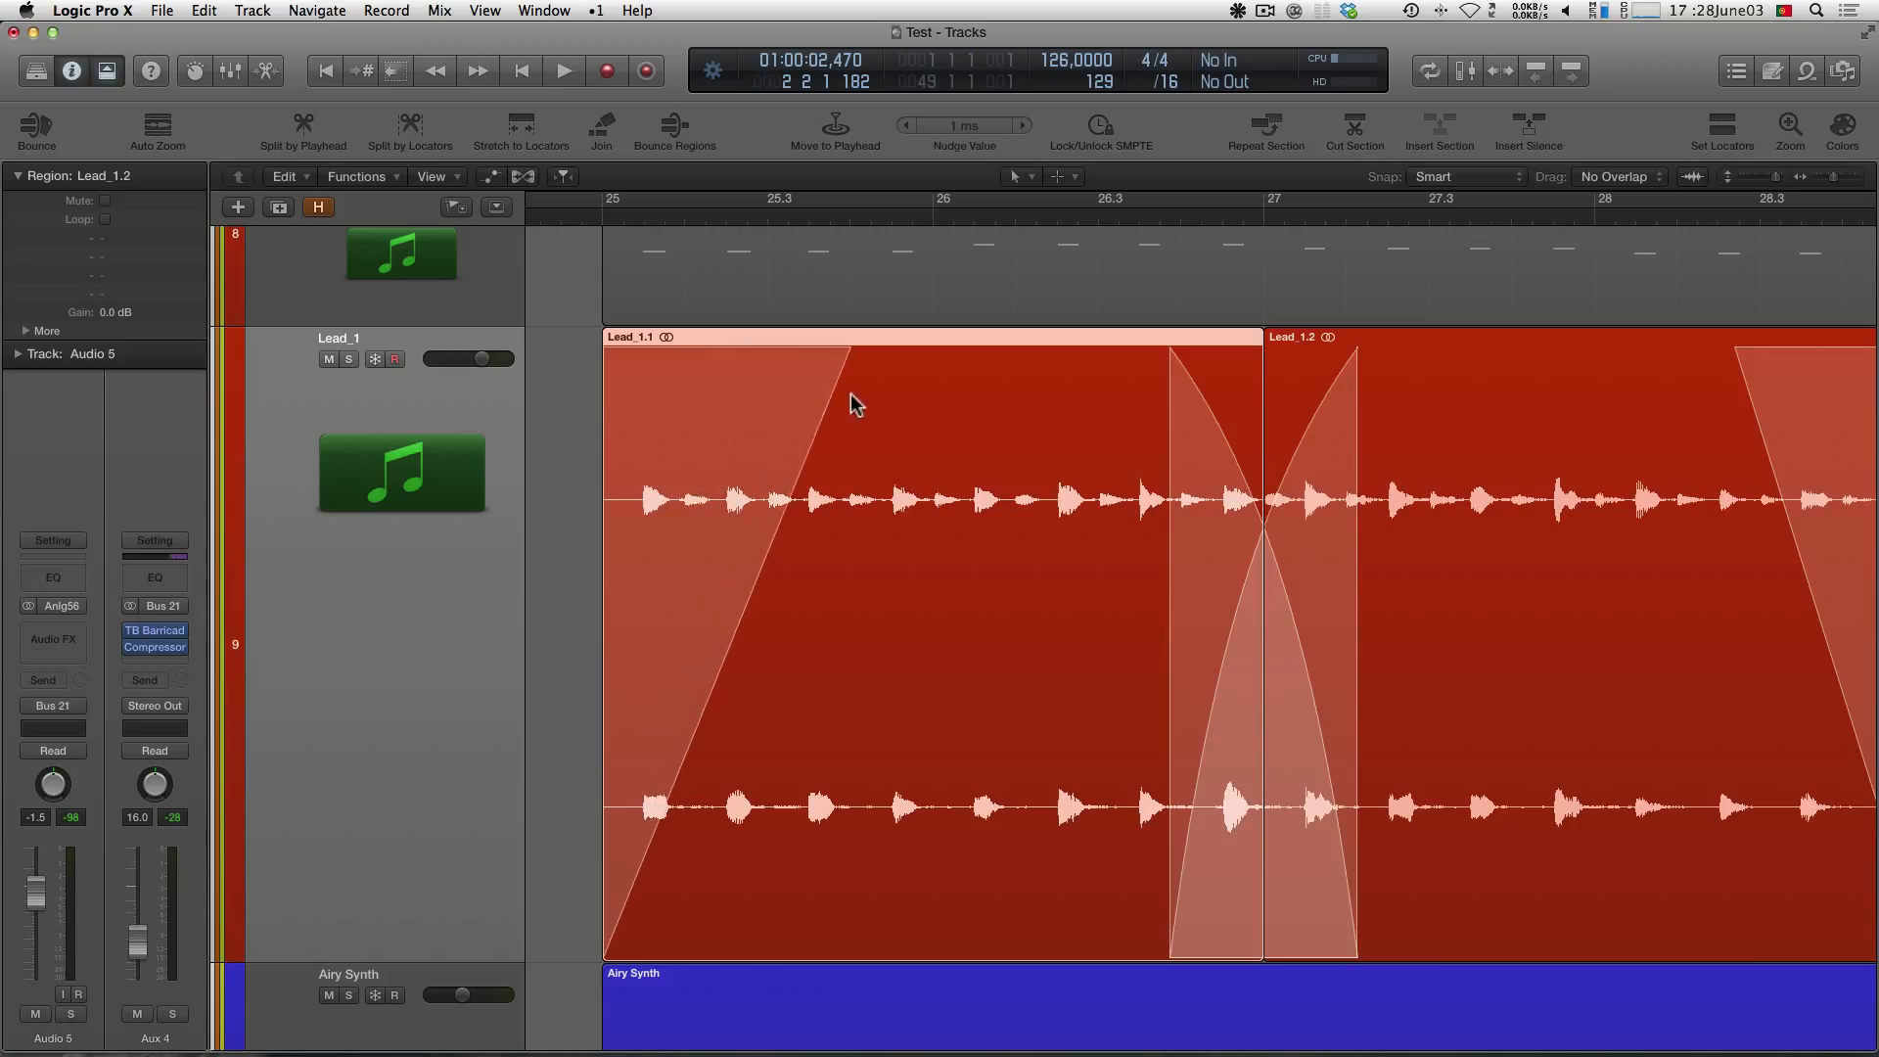
drag(1319, 416, 1376, 430)
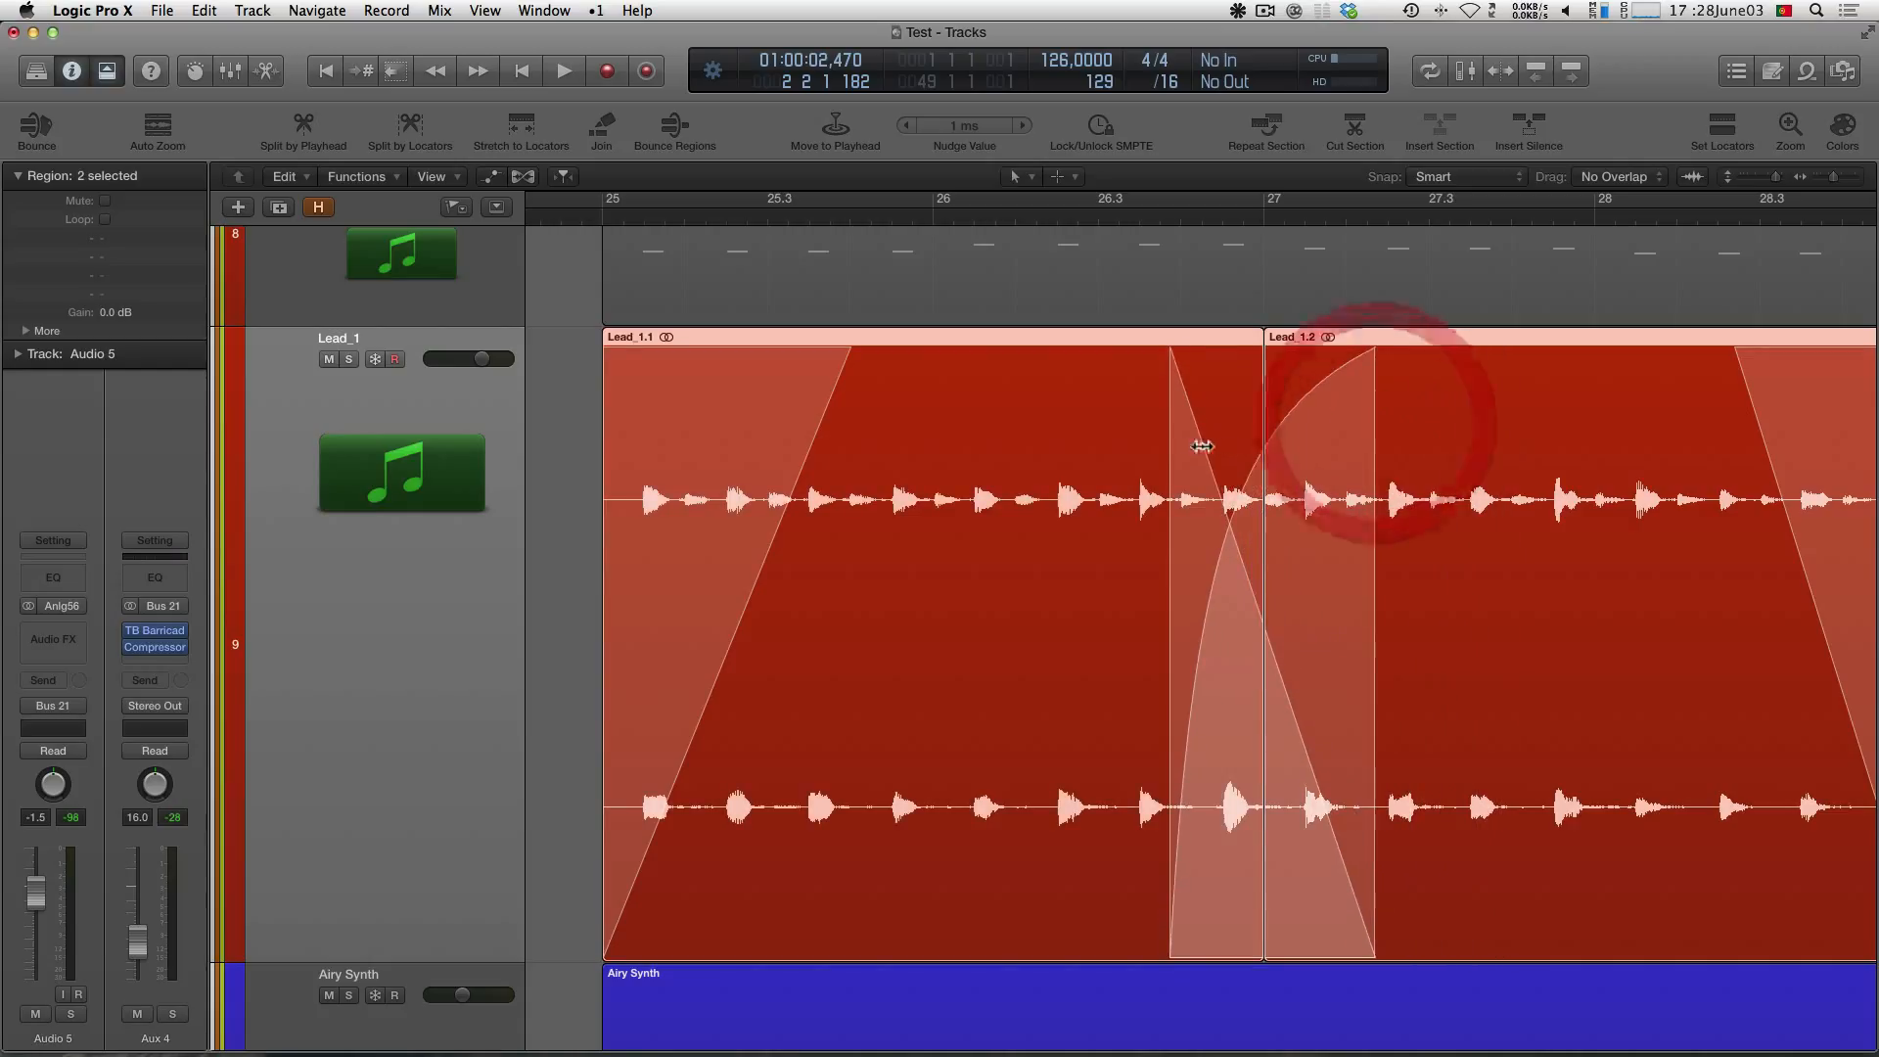
mouse_move(1167, 441)
mouse_down()
mouse_move(1019, 440)
mouse_move(1171, 460)
mouse_up()
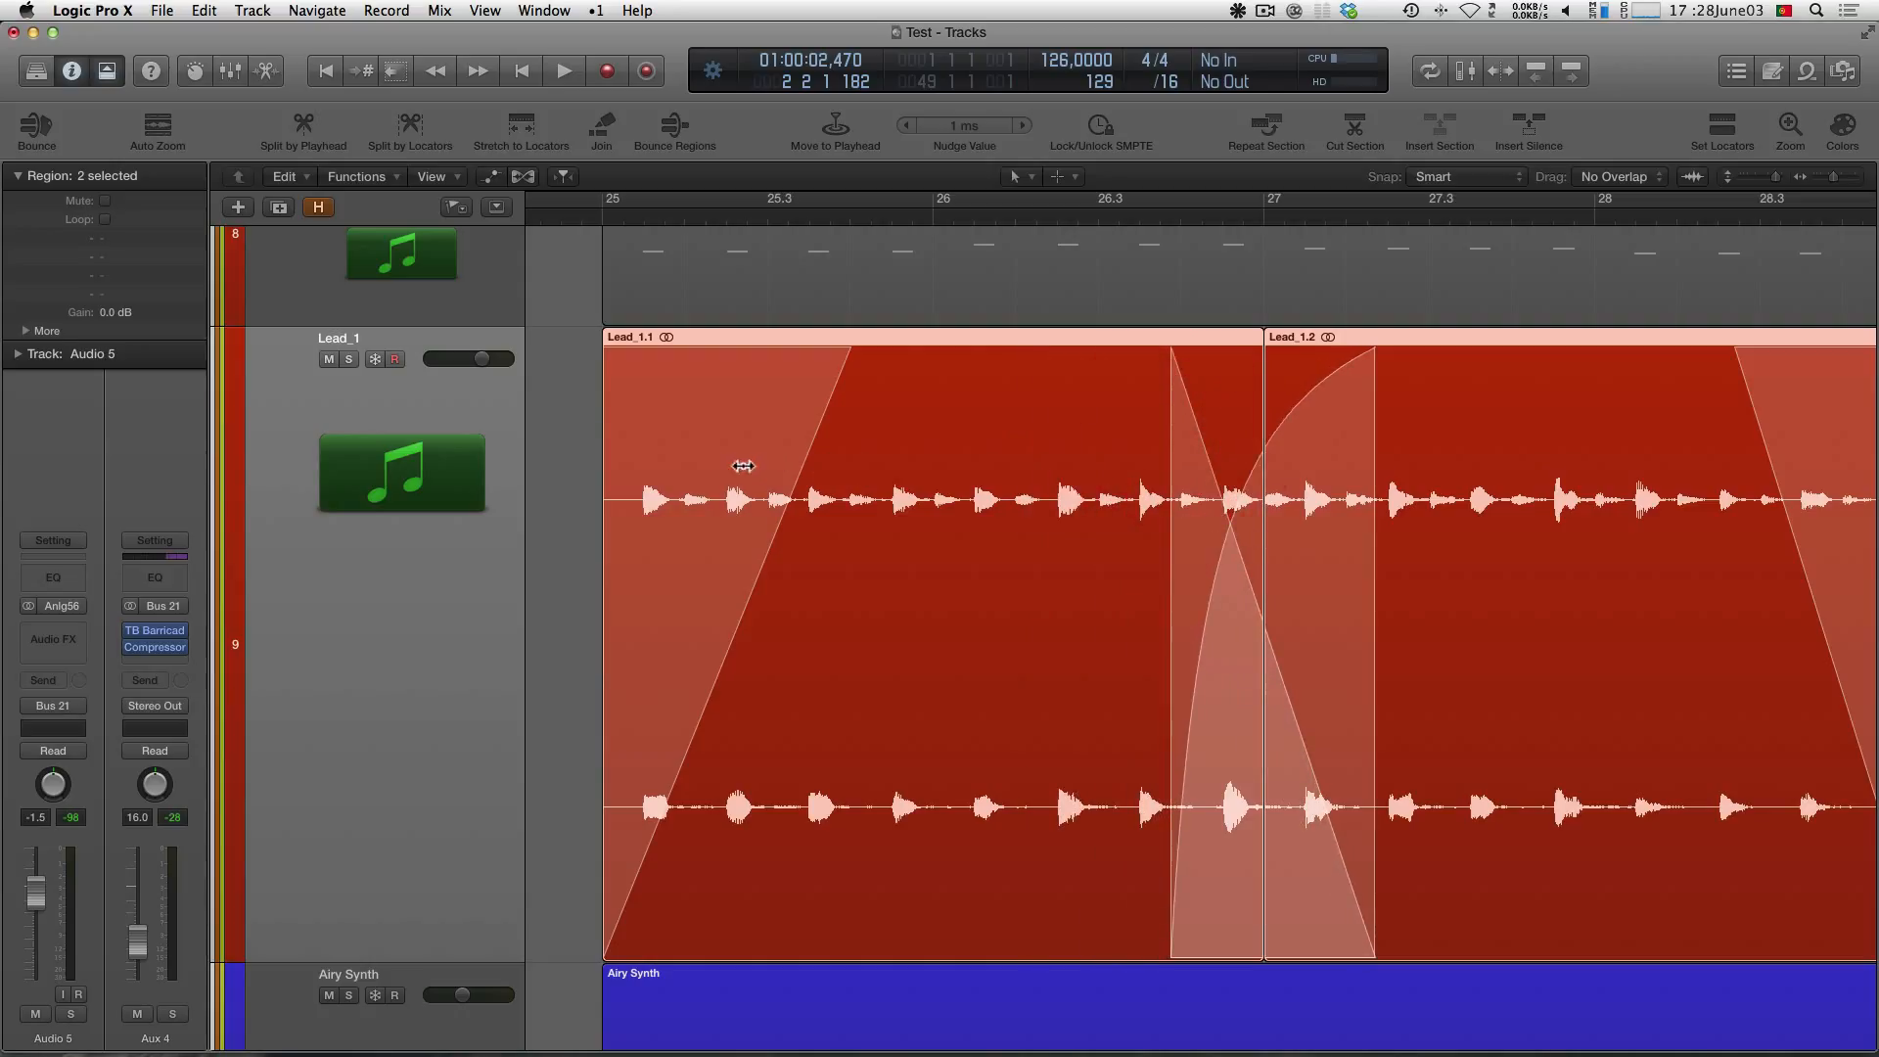
Reshape the curves of the fade-in, the fade-out and the crossfade on the Lead regions
mouse_move(756, 465)
mouse_down()
mouse_move(713, 464)
mouse_move(782, 476)
mouse_up()
drag(1801, 486, 1816, 489)
mouse_move(1250, 520)
mouse_down()
mouse_move(1302, 528)
mouse_move(1229, 525)
mouse_move(1312, 528)
mouse_move(1252, 527)
mouse_up()
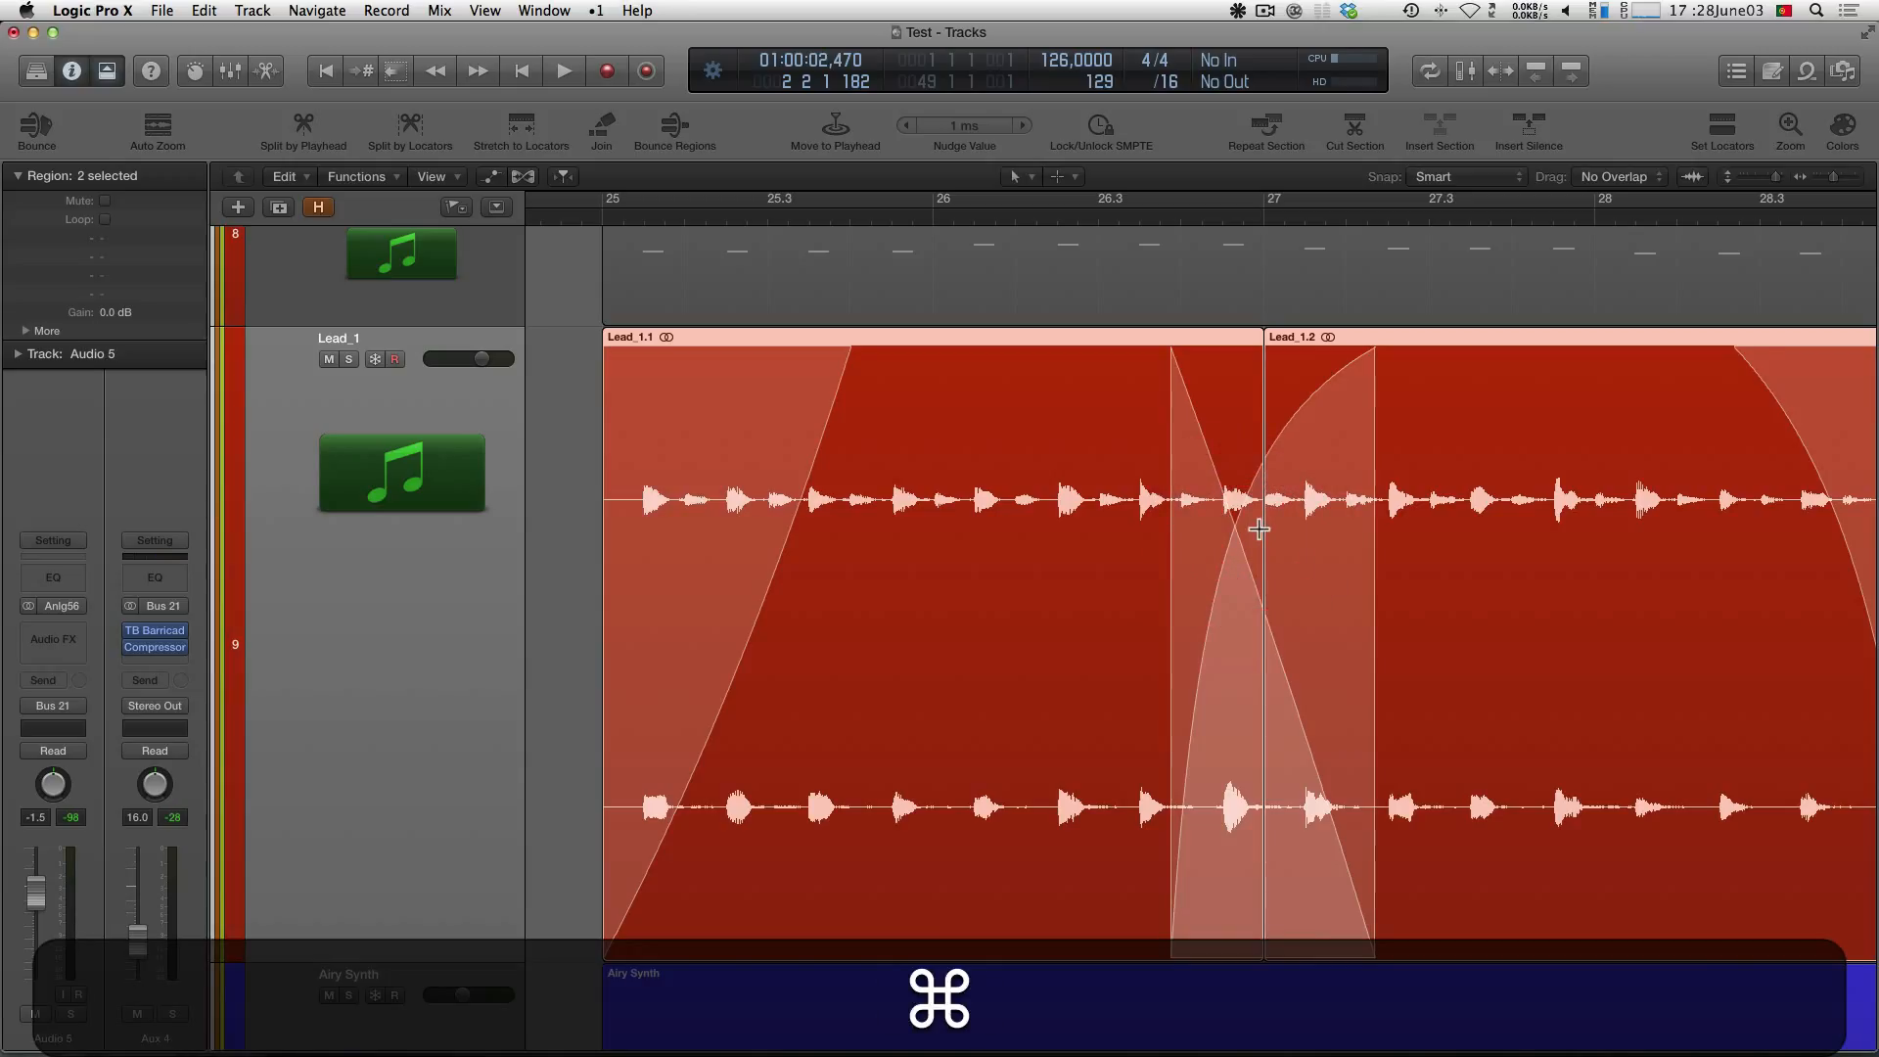
Undo all the fade and crossfade edits on the two Lead regions
key(super+z)
key(super+z)
key(super+z)
key(super+z)
key(super+z)
key(super+z)
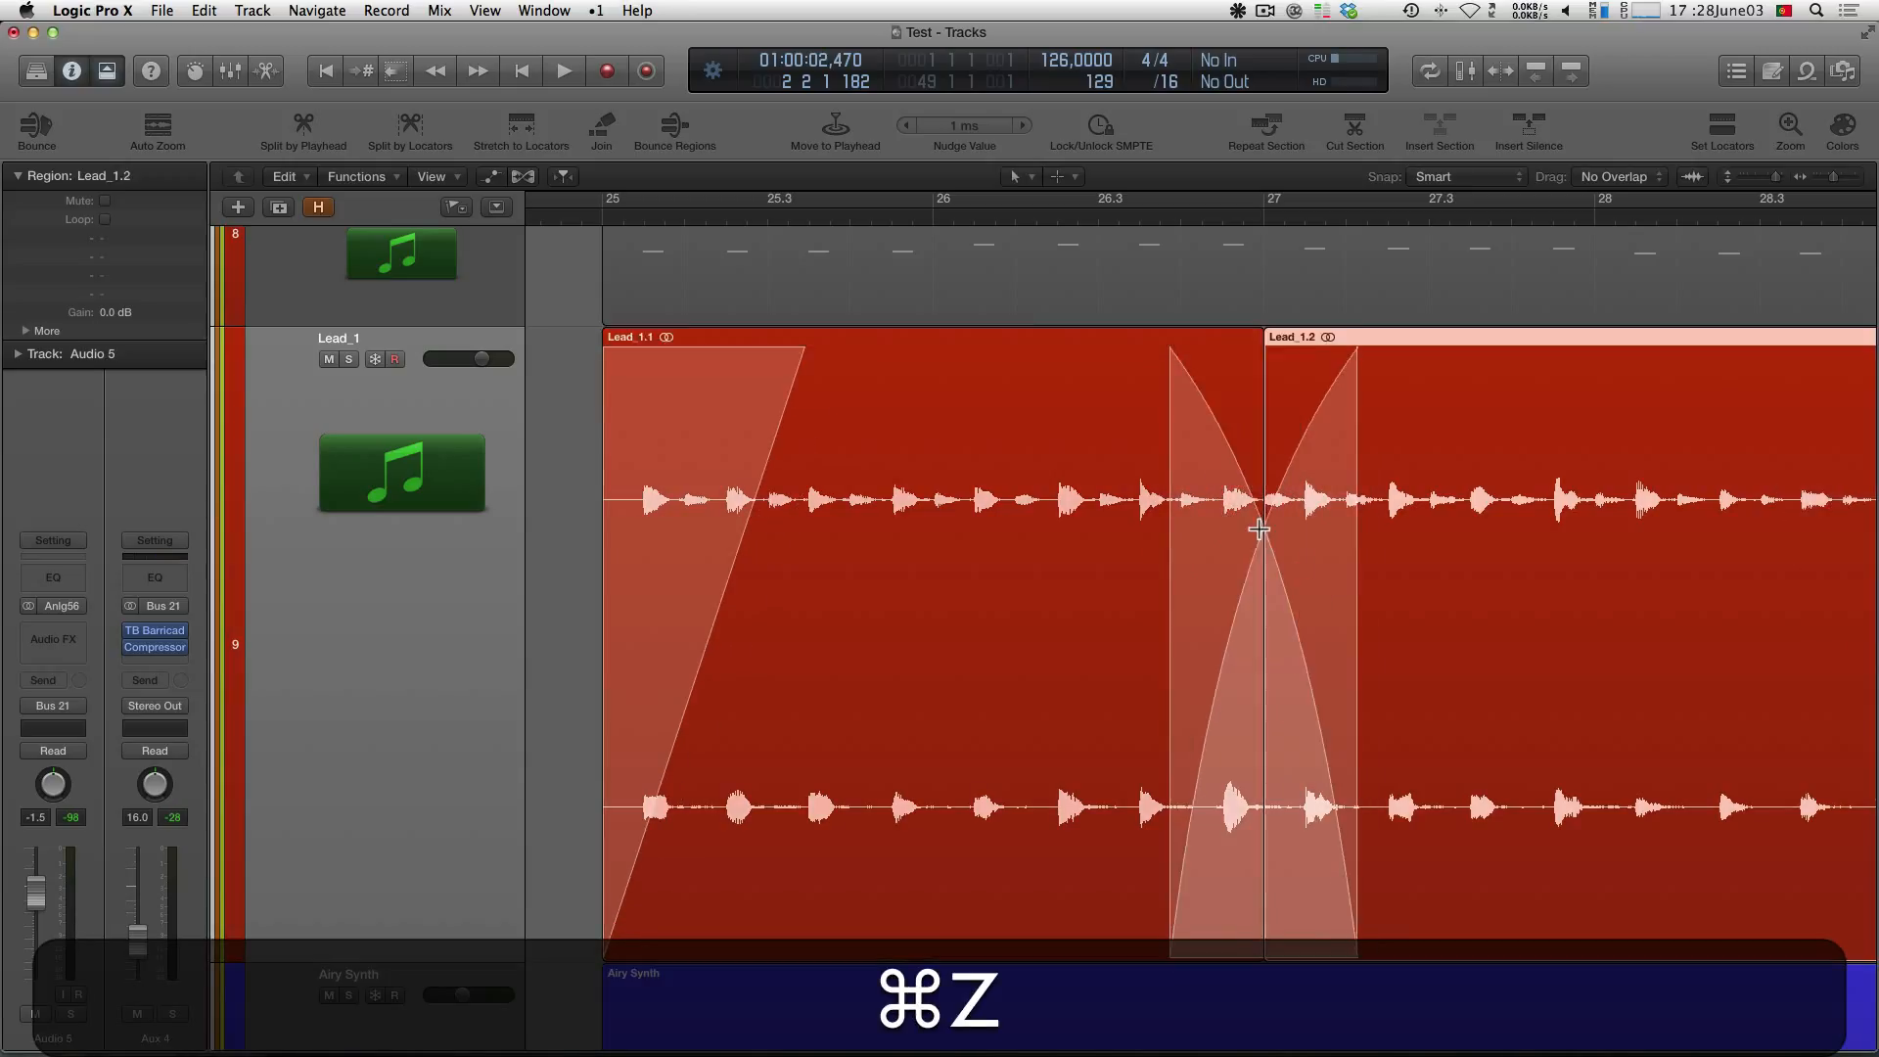
key(super+z)
key(super+z)
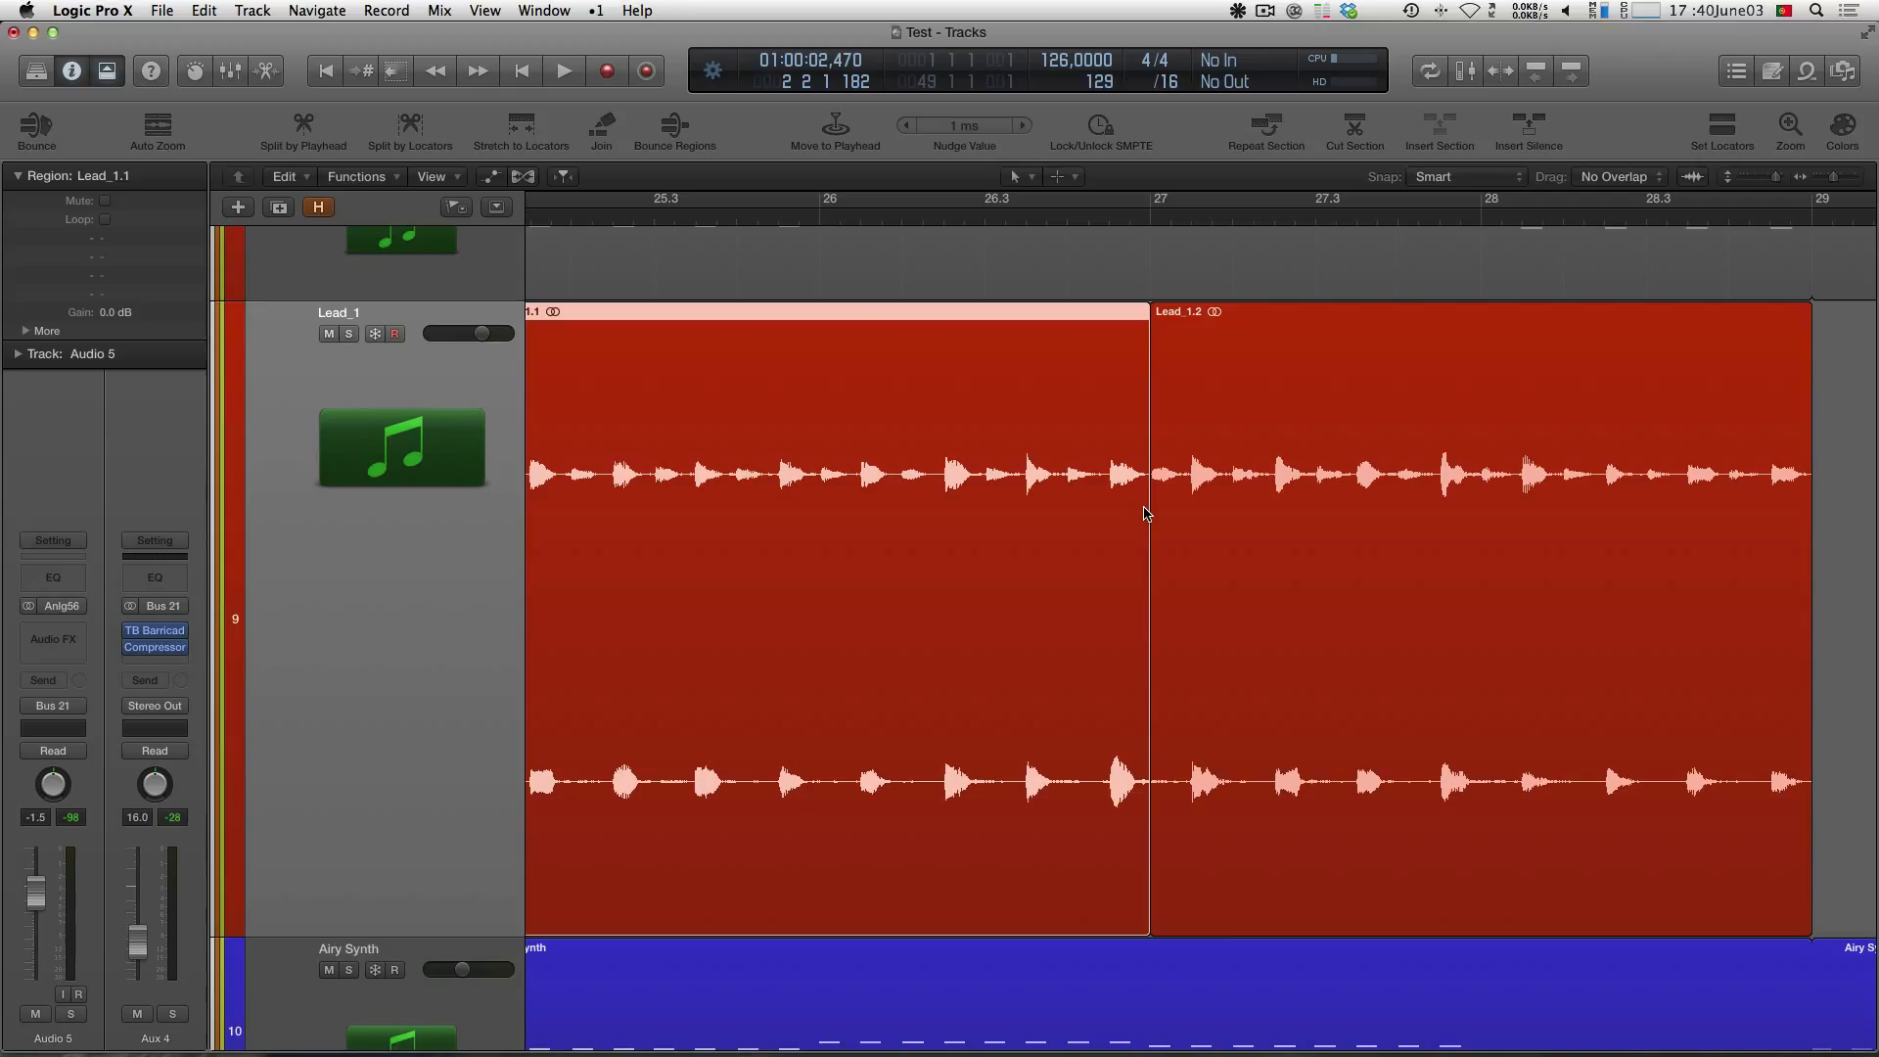
In the editing preferences, make the right mouse button assignable to a tool and turn off the Fade Tool and Marquee Tool click zones
click(27, 11)
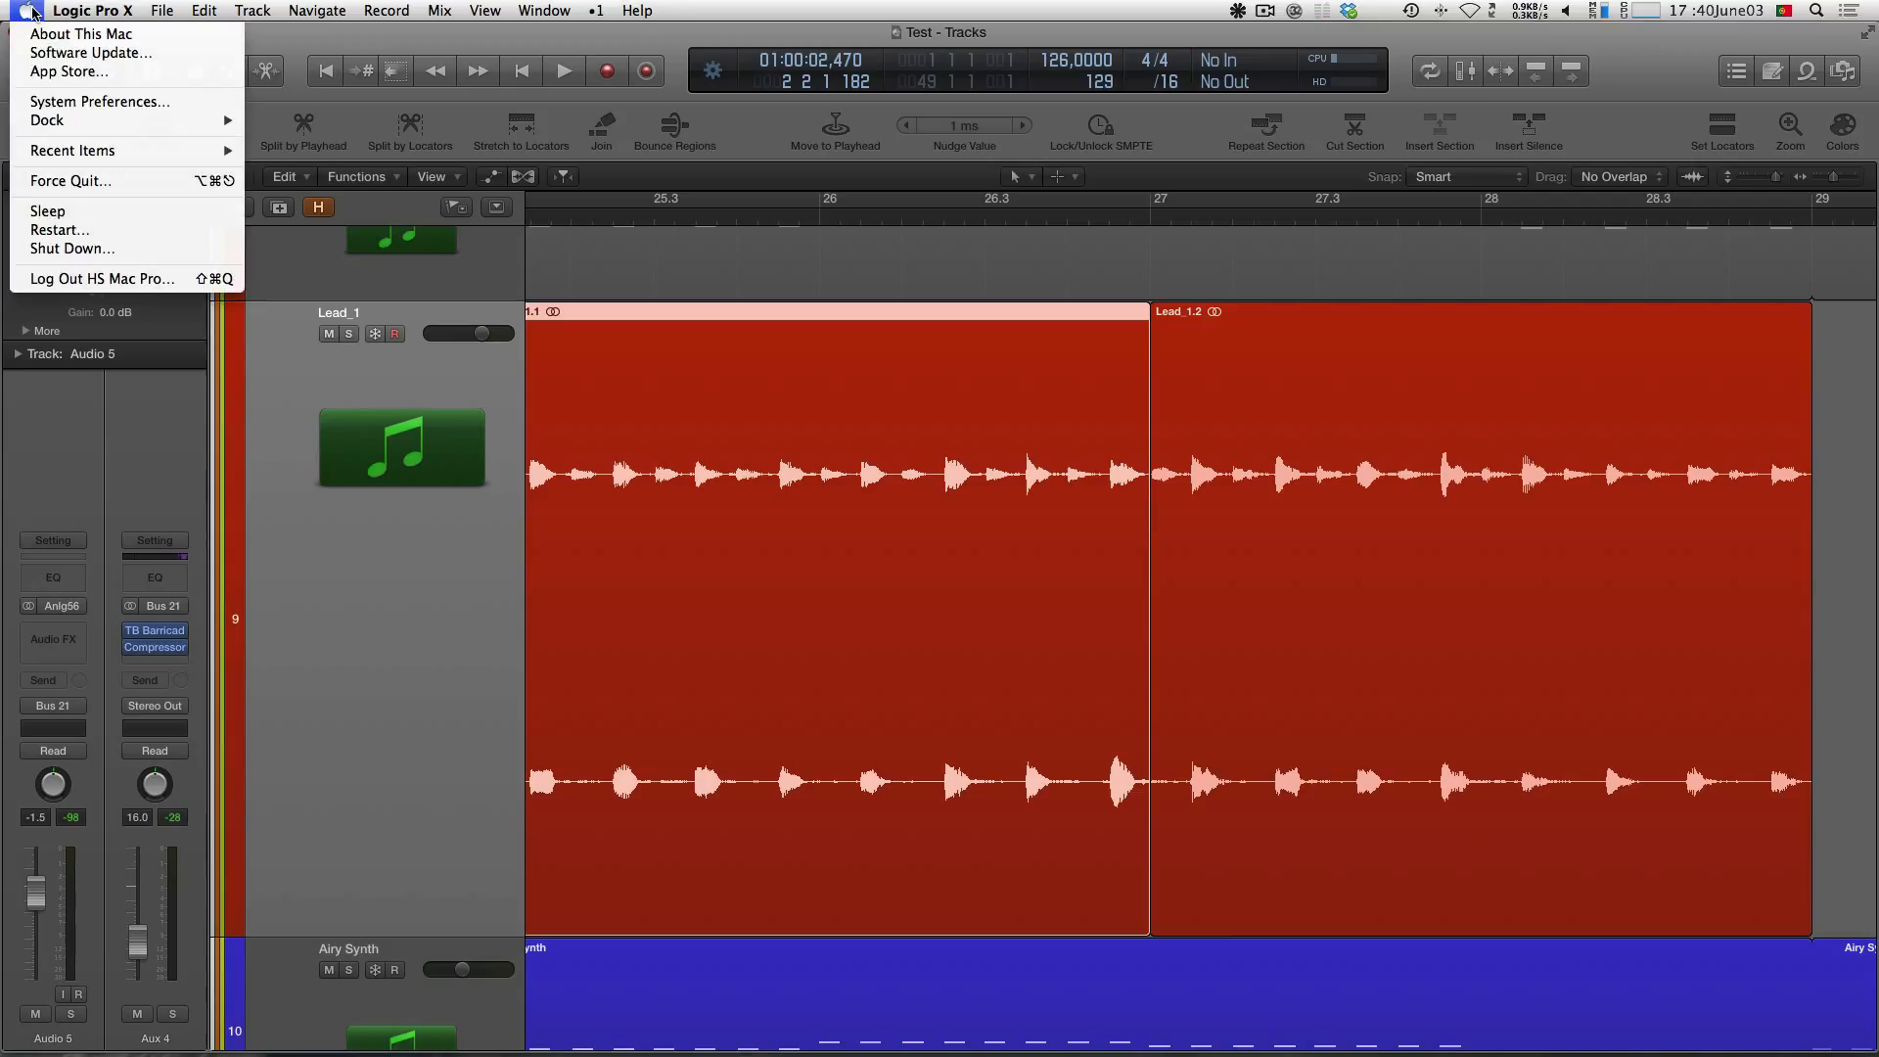
mouse_move(59, 10)
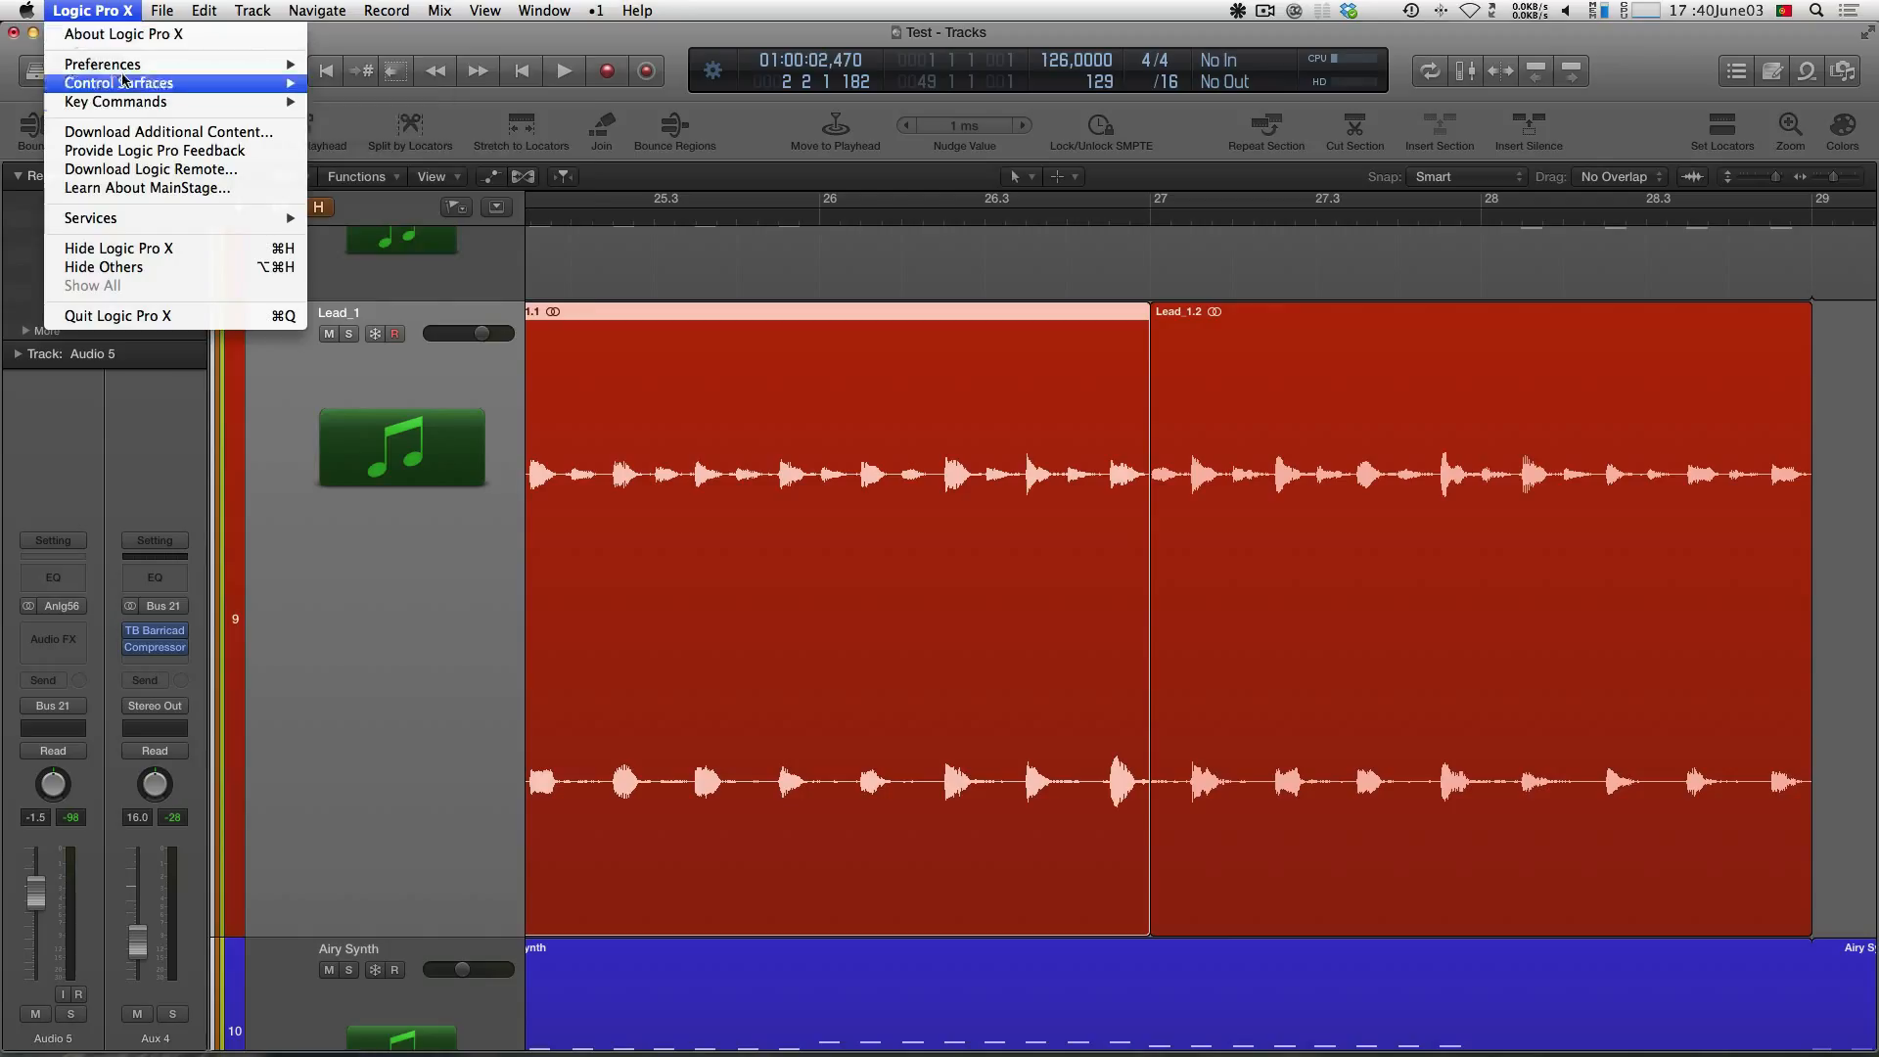
mouse_move(142, 67)
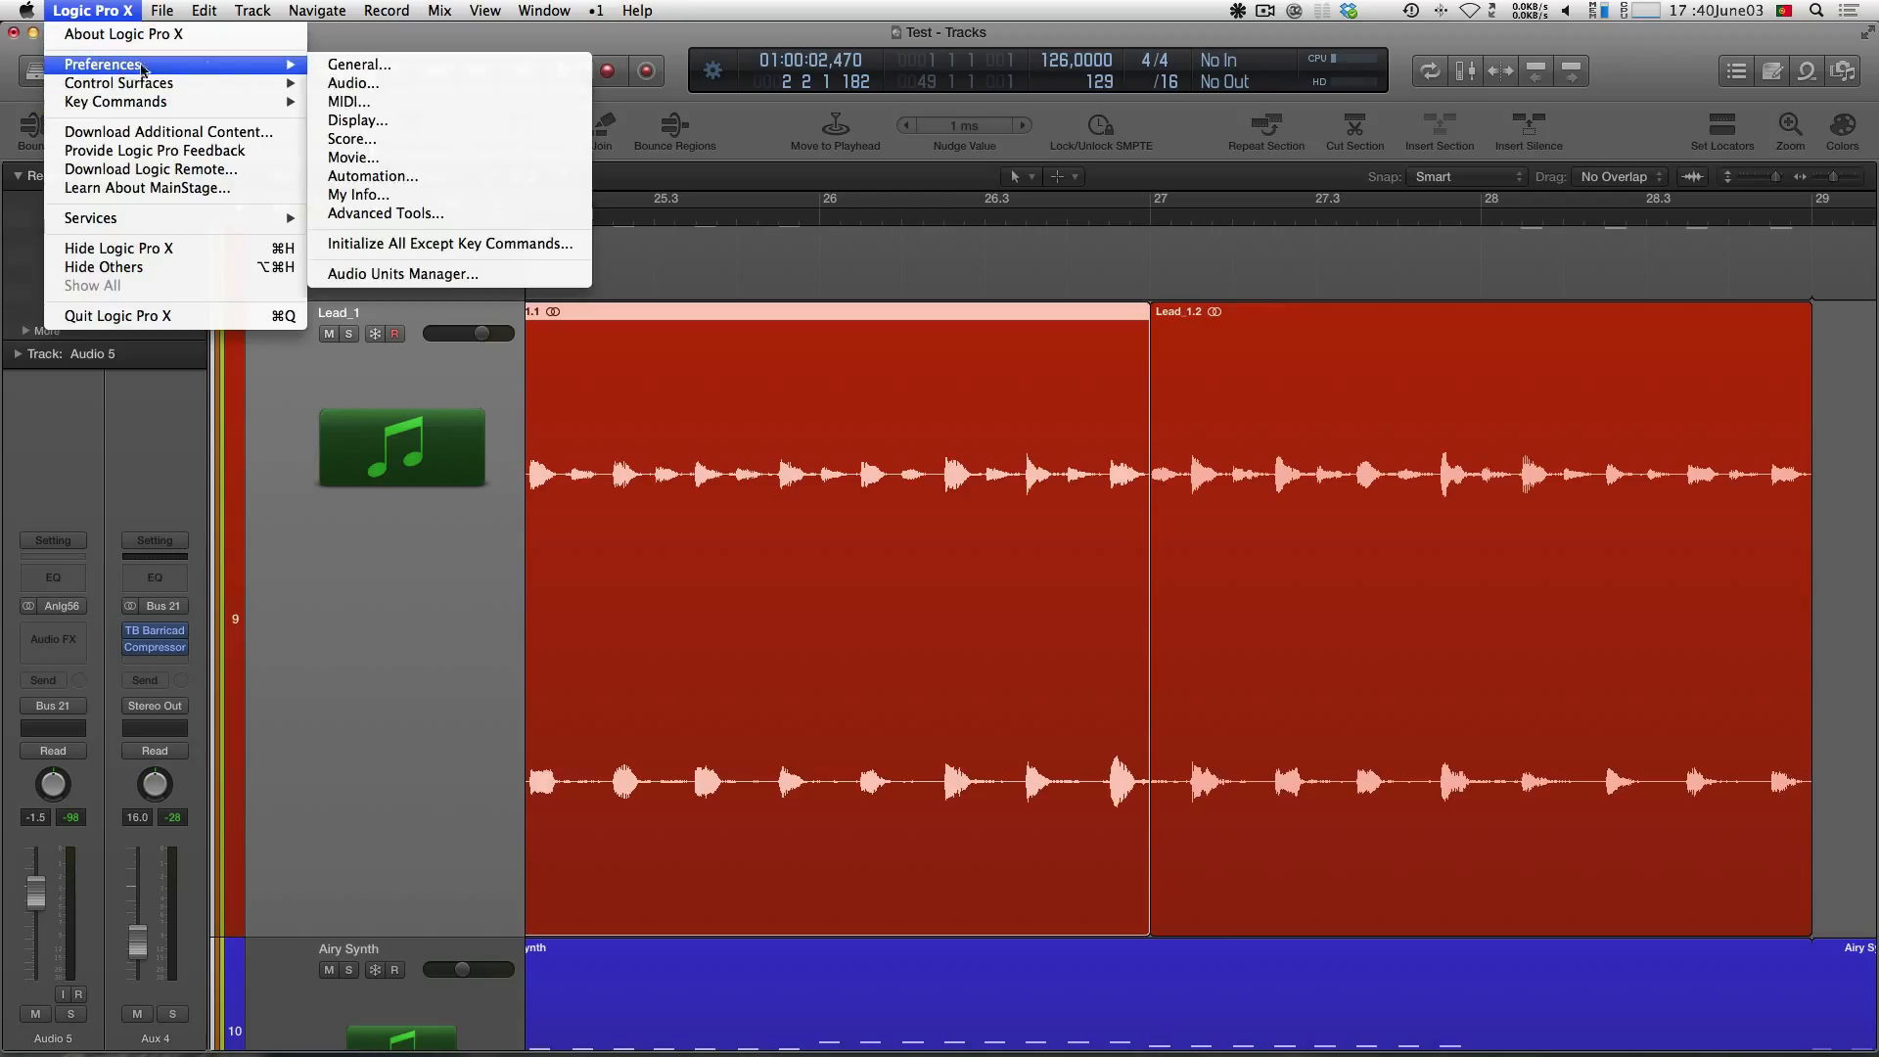
click(380, 69)
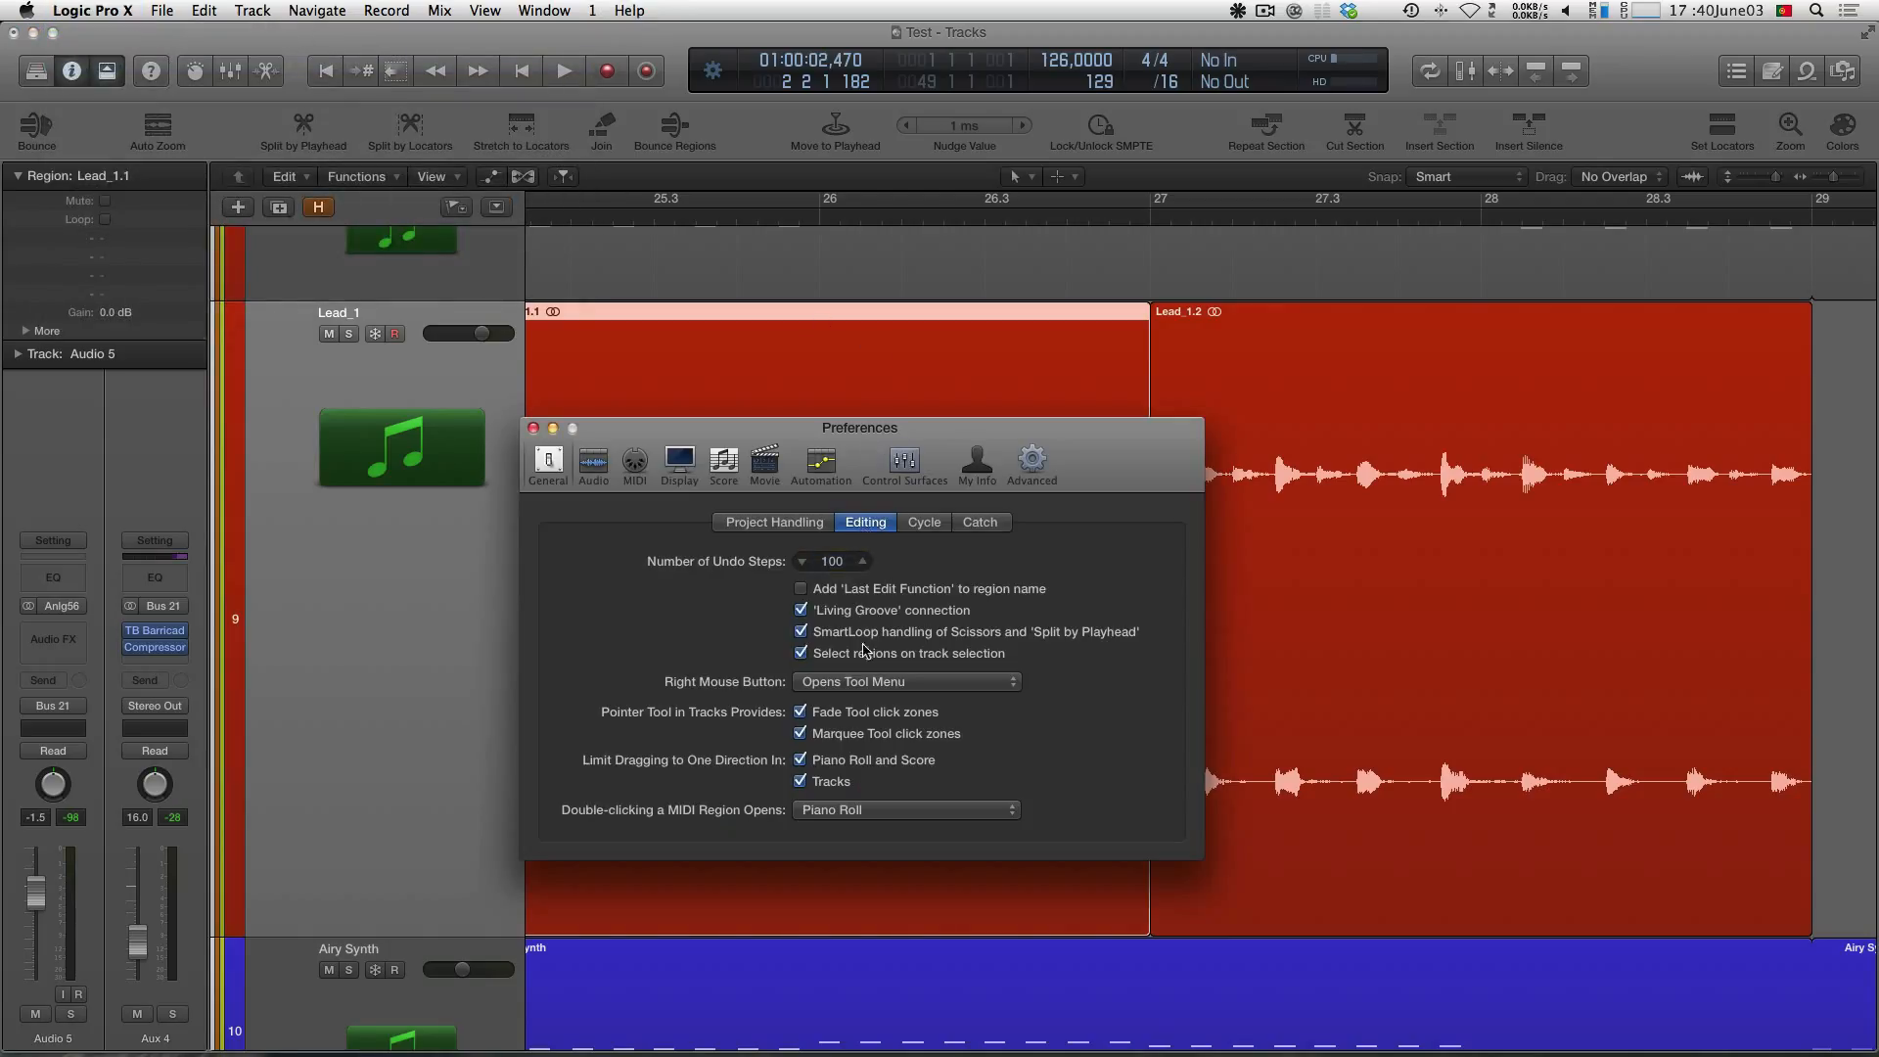
click(847, 685)
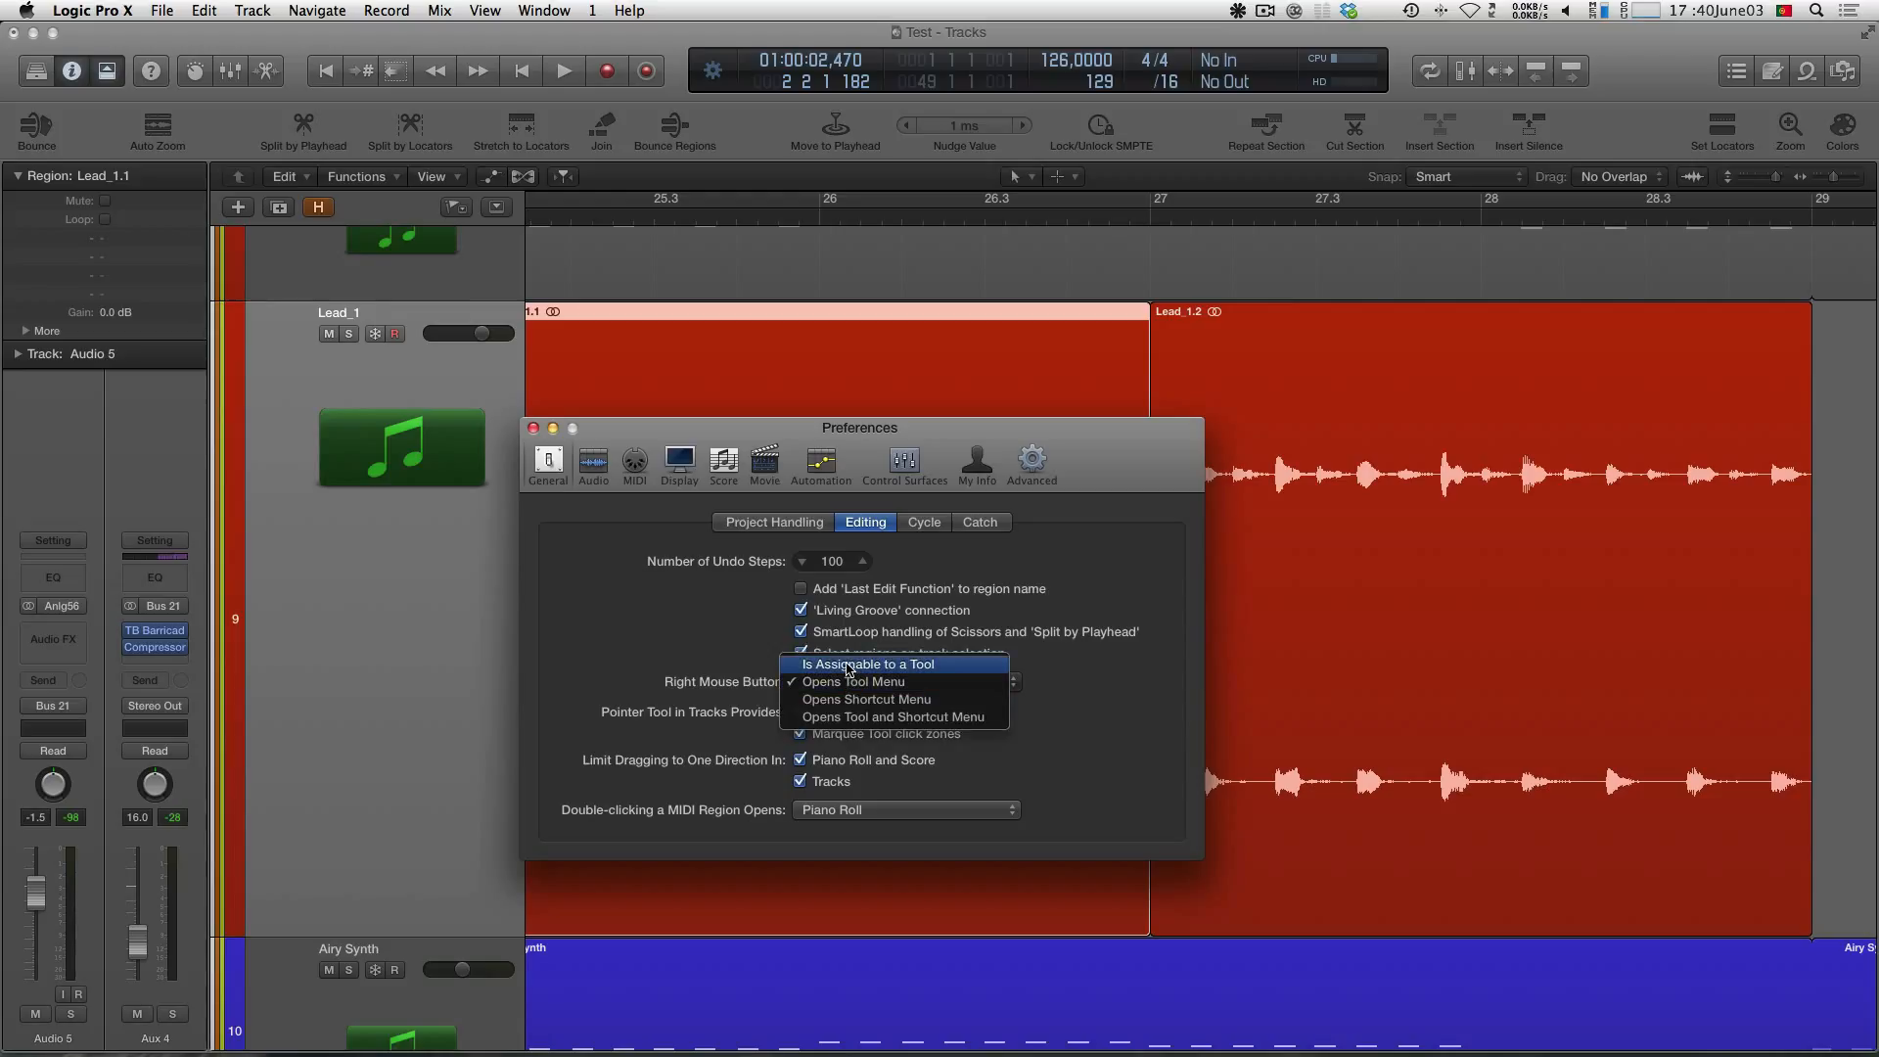
click(848, 666)
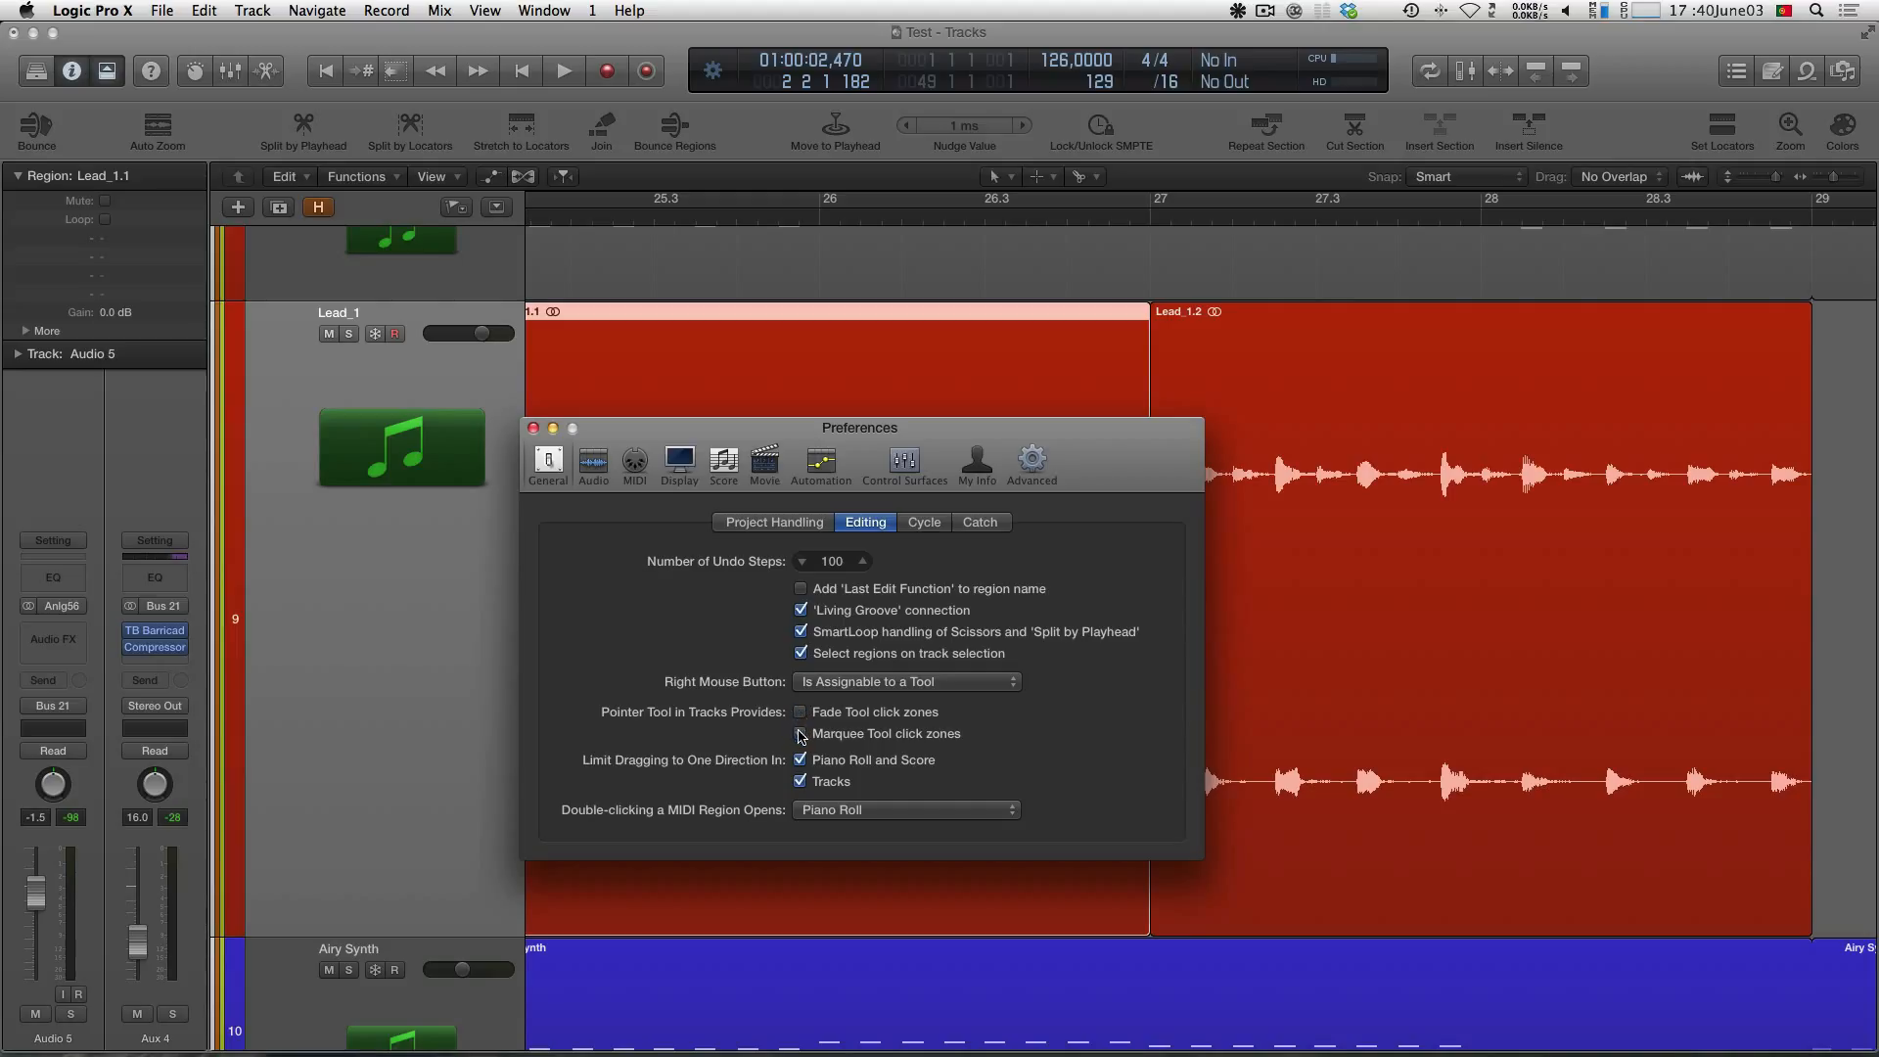
click(532, 428)
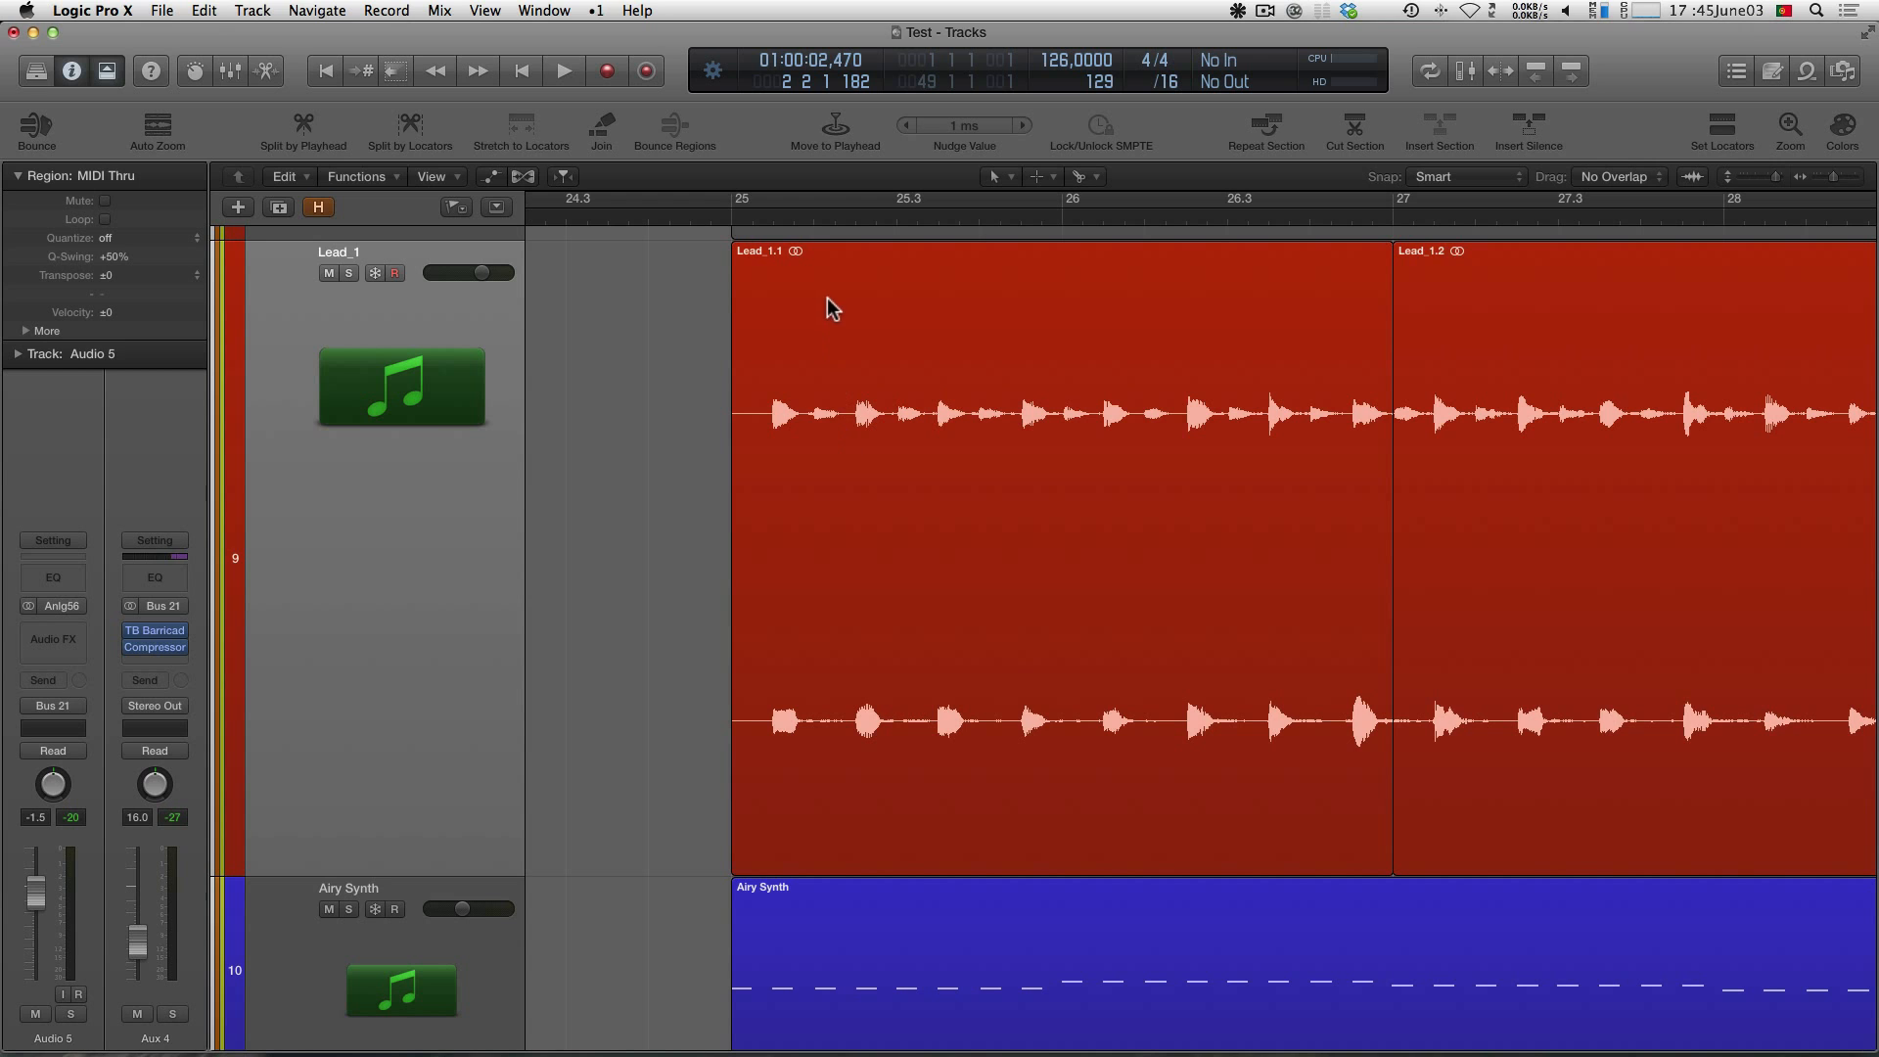
Try trimming the start of Lead_1.1 at bar 25 and the edge between the two Lead regions at bar 27
scroll(858, 348, right, 4)
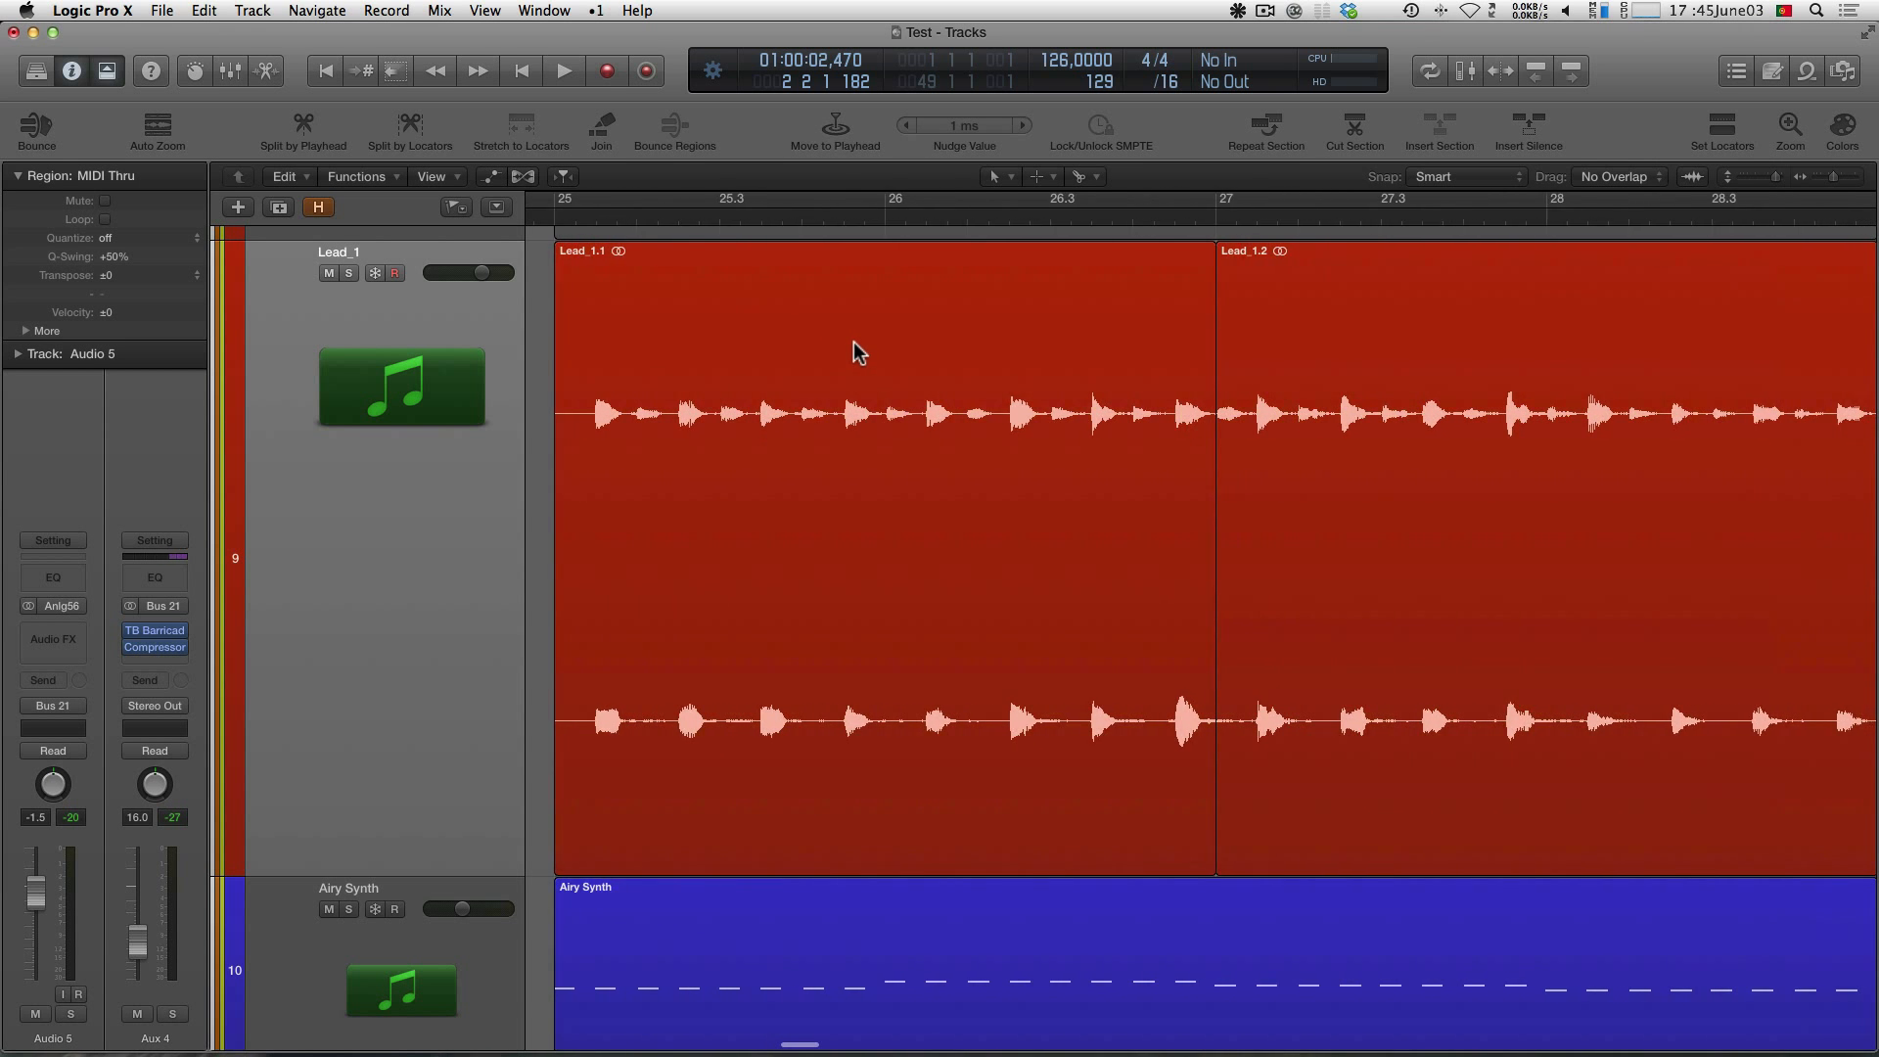
scroll(860, 351, left, 2)
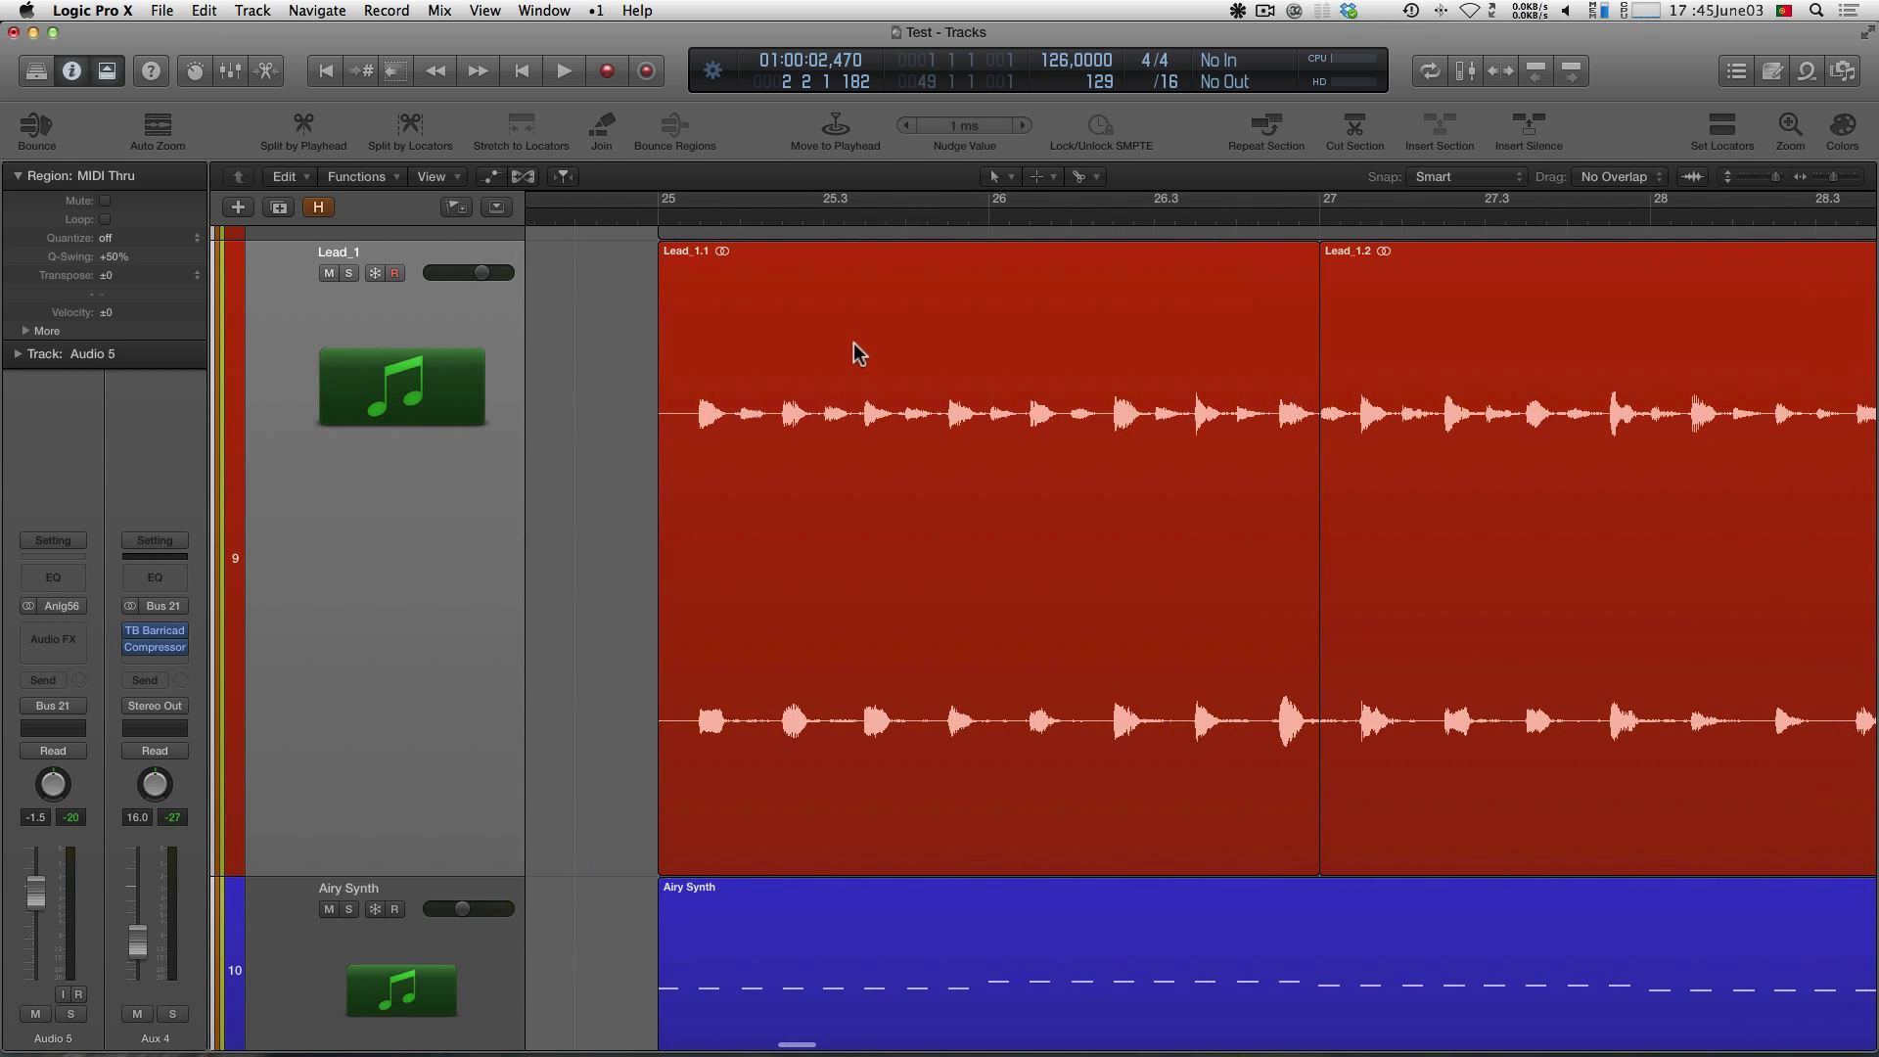
click(661, 852)
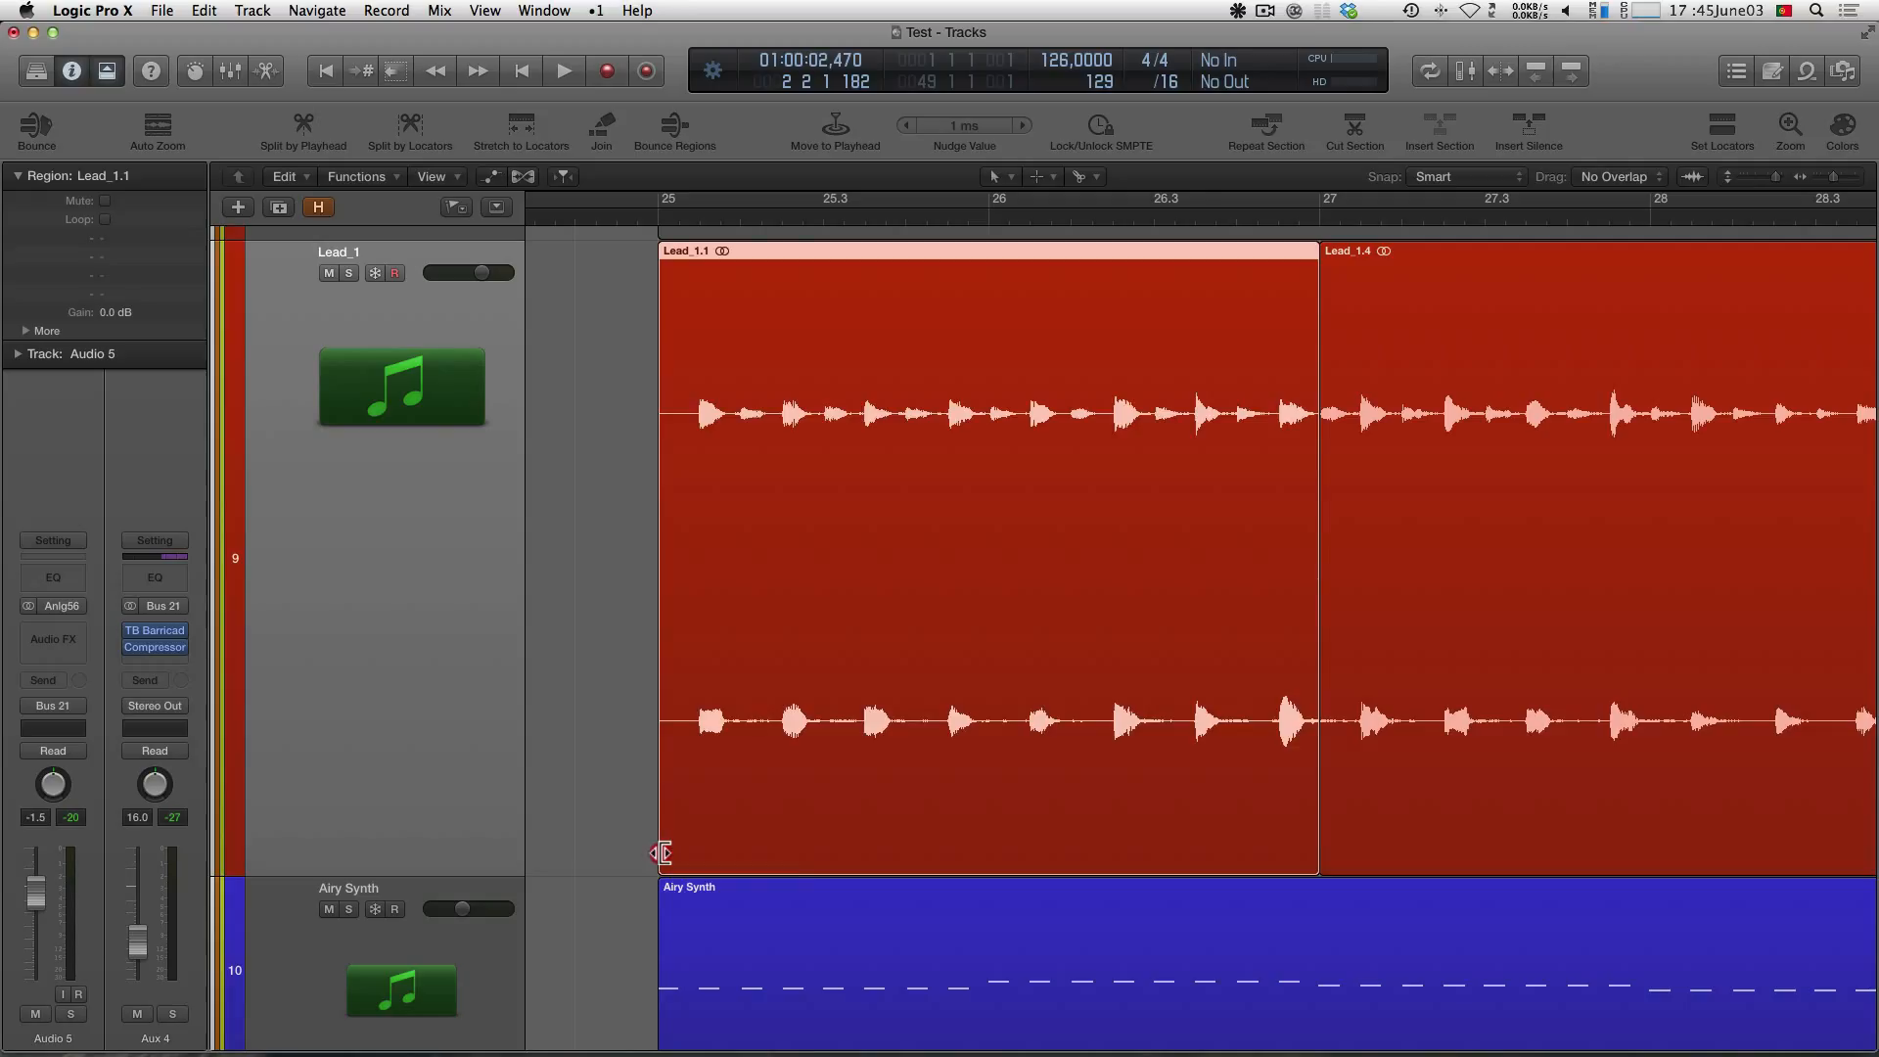
click(662, 852)
mouse_move(662, 852)
mouse_down()
mouse_move(912, 856)
mouse_move(653, 842)
mouse_up()
scroll(1048, 424, right, 5)
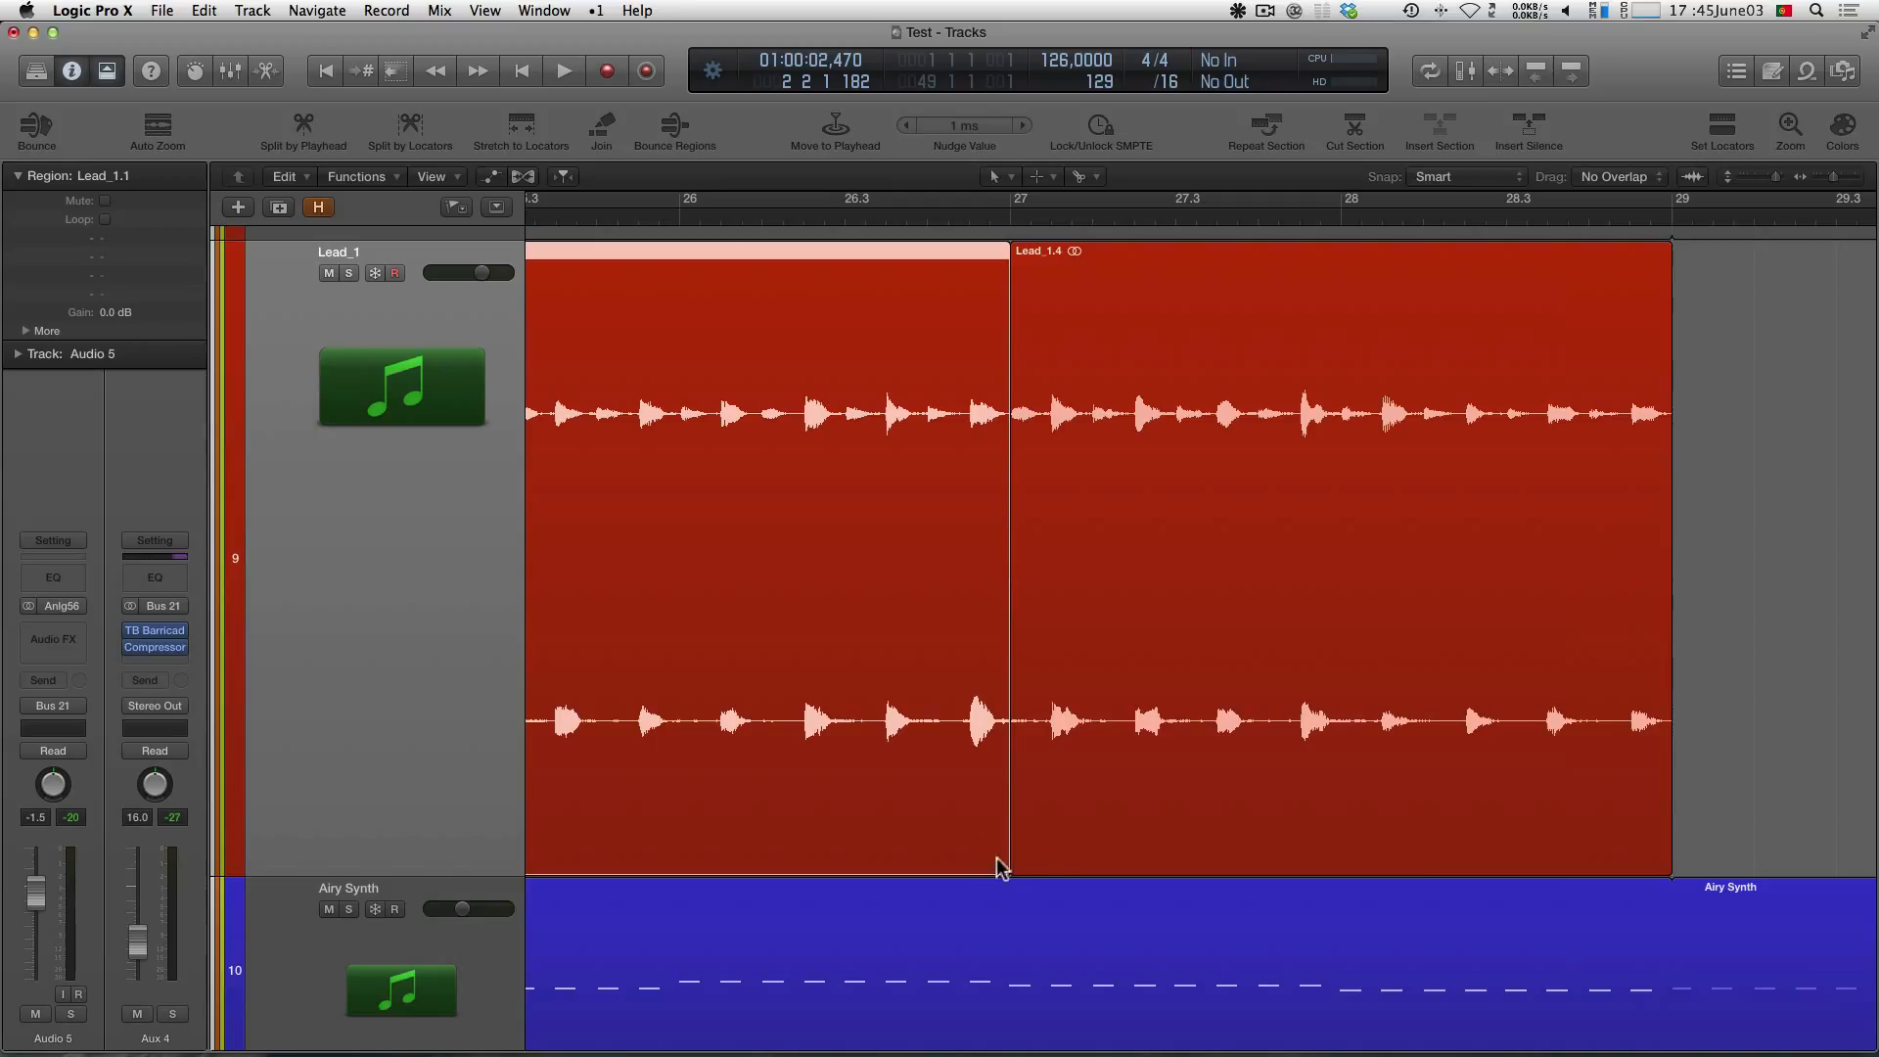
mouse_move(1004, 867)
mouse_down()
mouse_move(1175, 860)
mouse_move(843, 860)
mouse_move(1010, 839)
mouse_up()
click(1260, 827)
scroll(1018, 840, left, 5)
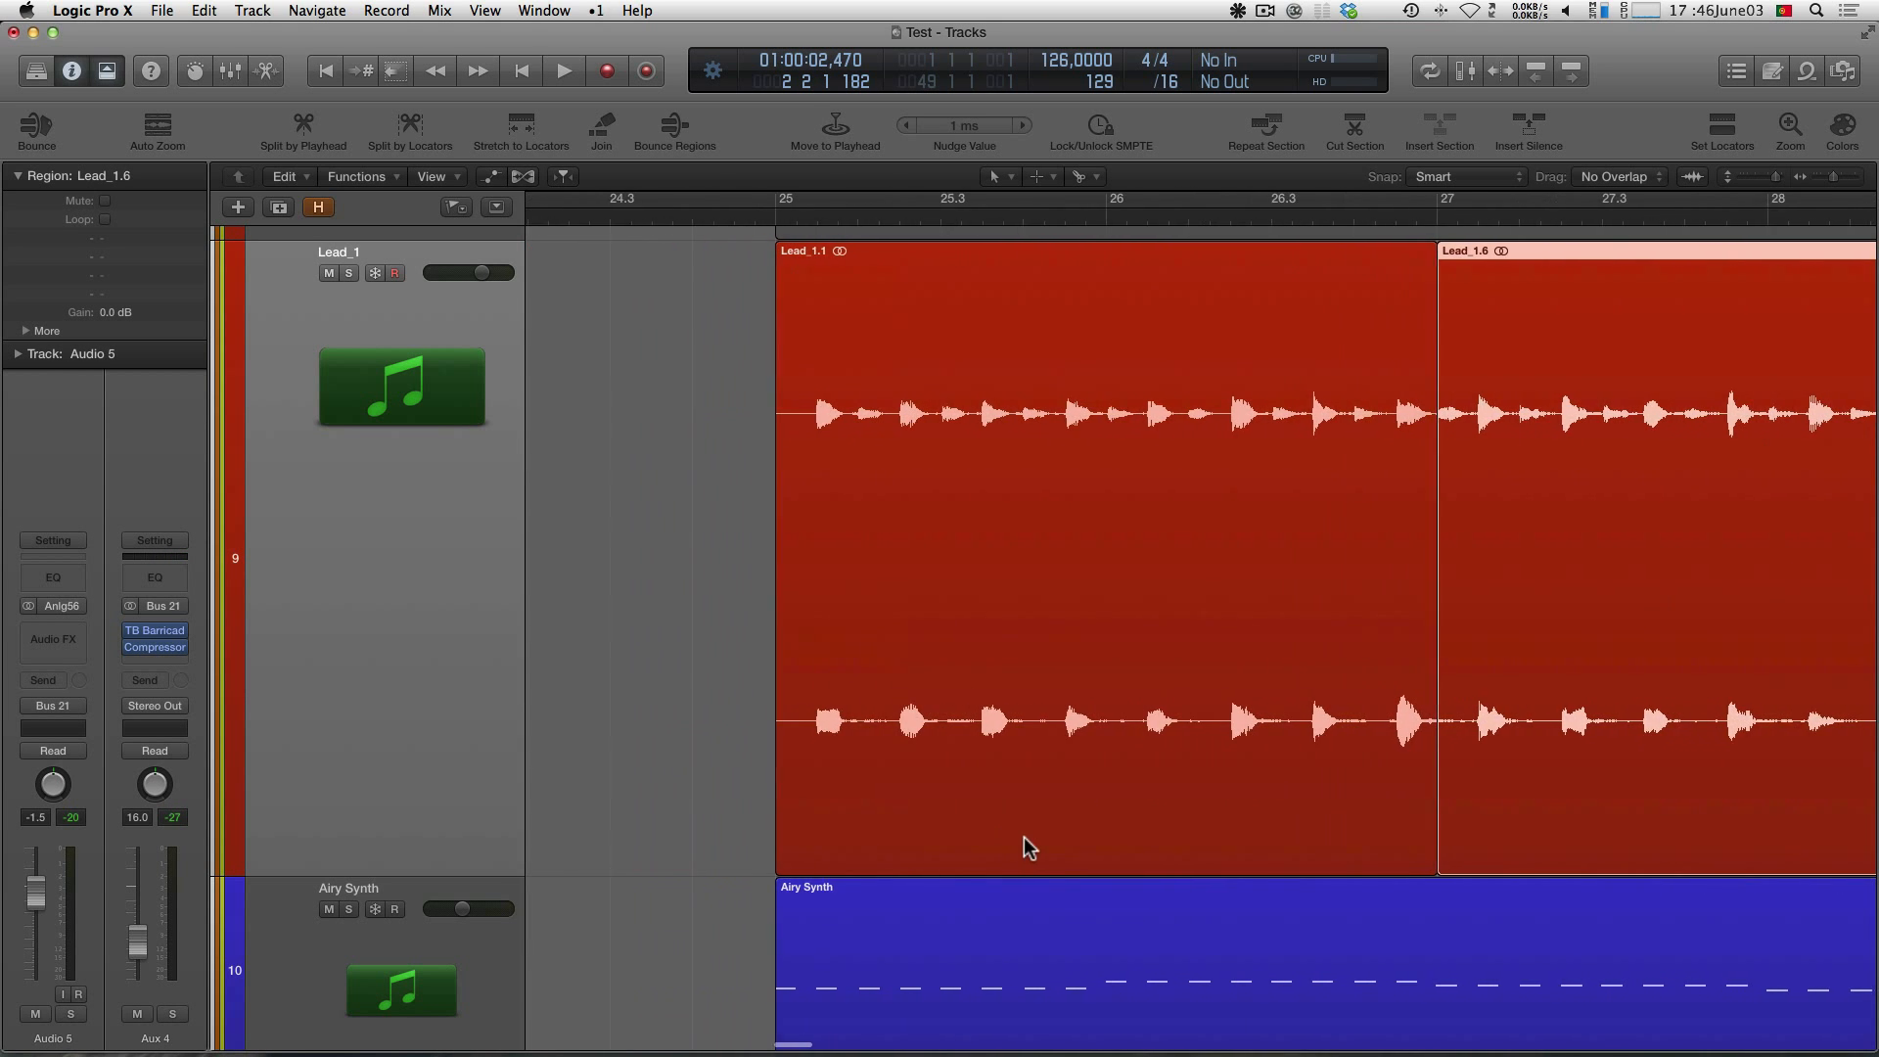
scroll(1024, 844, right, 3)
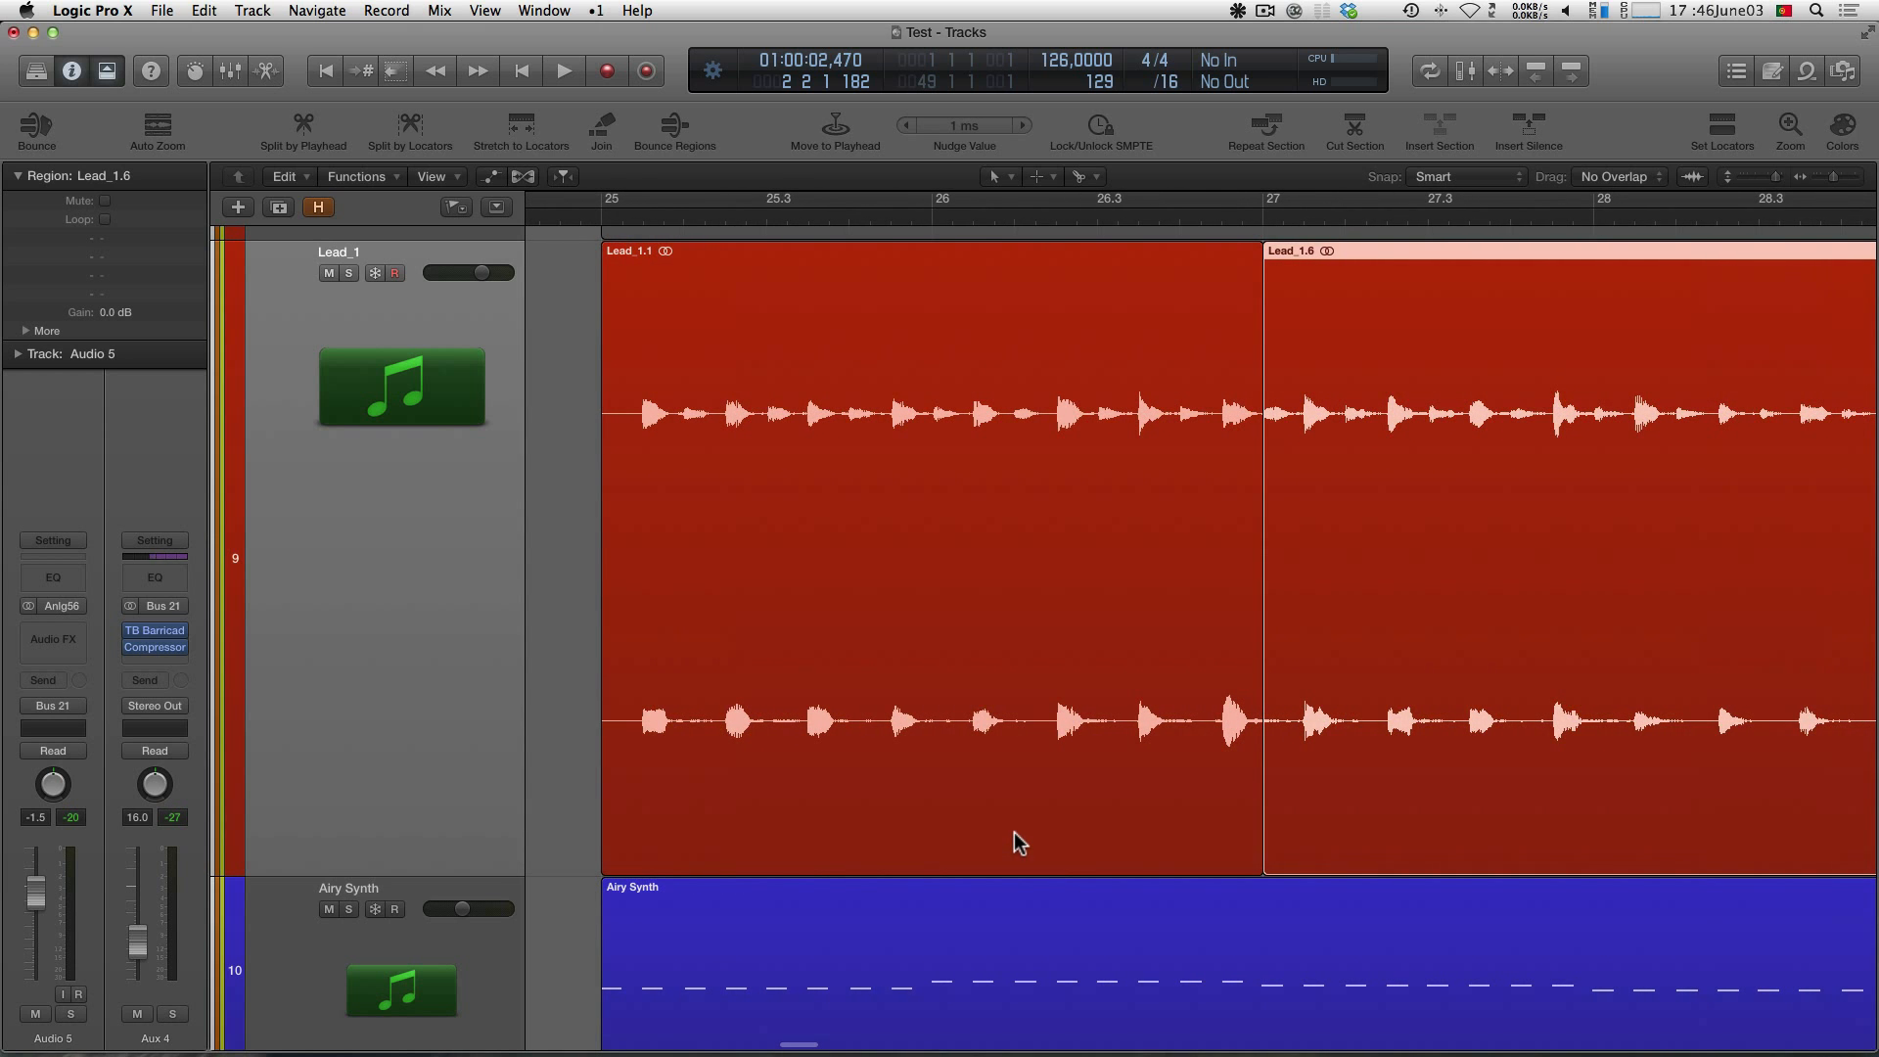
scroll(1013, 832, up, 3)
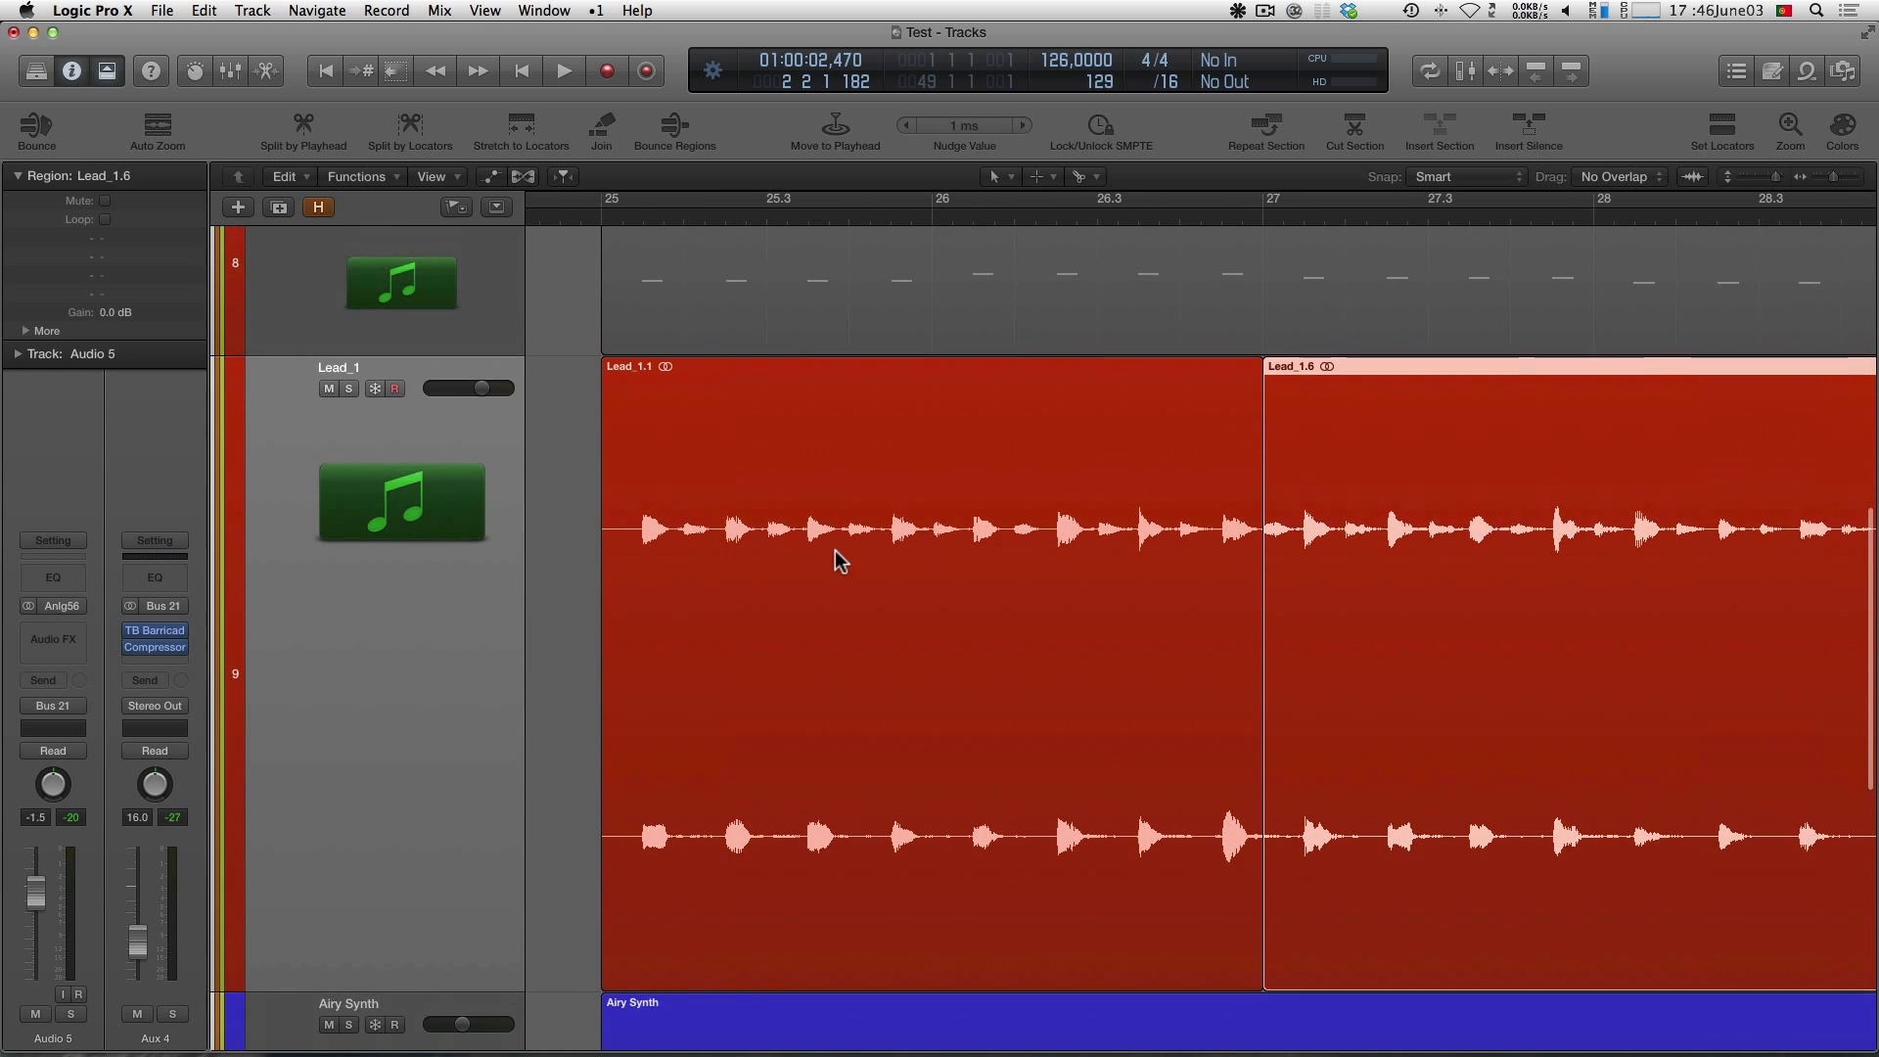
scroll(729, 450, right, 3)
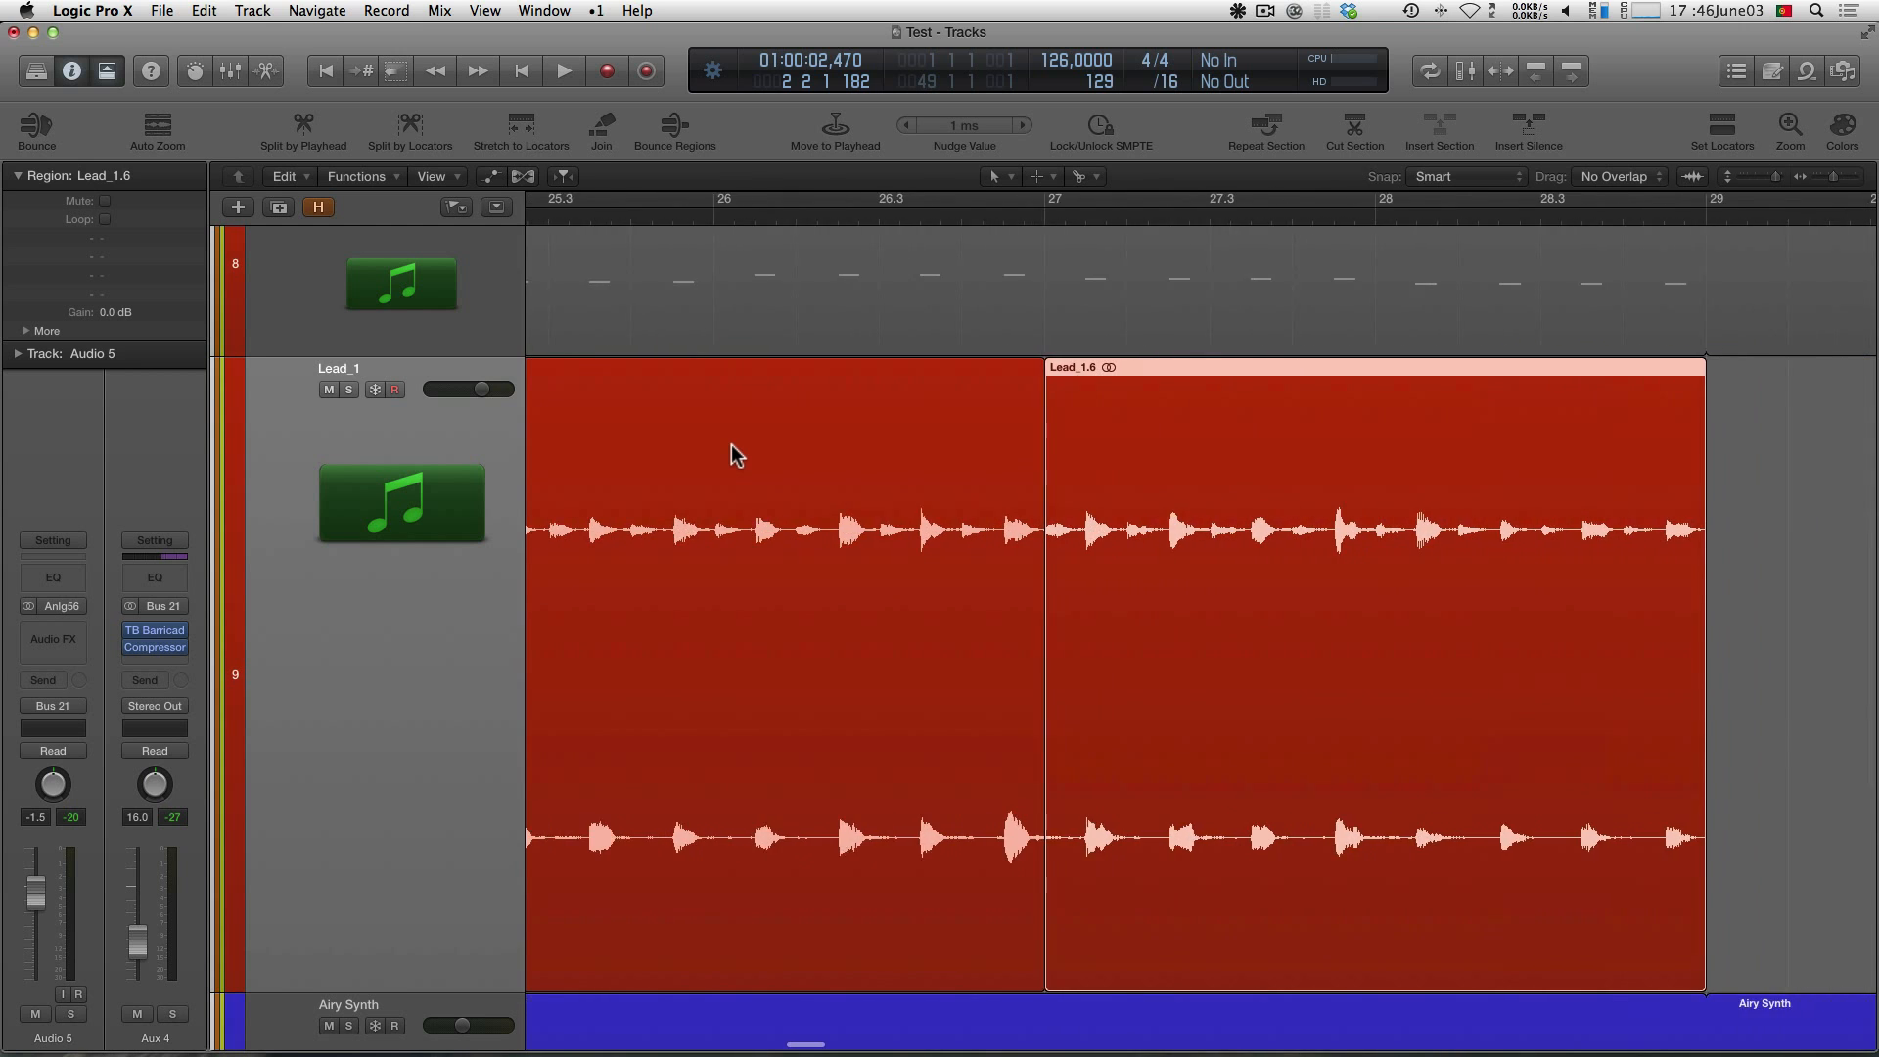
scroll(729, 453, left, 4)
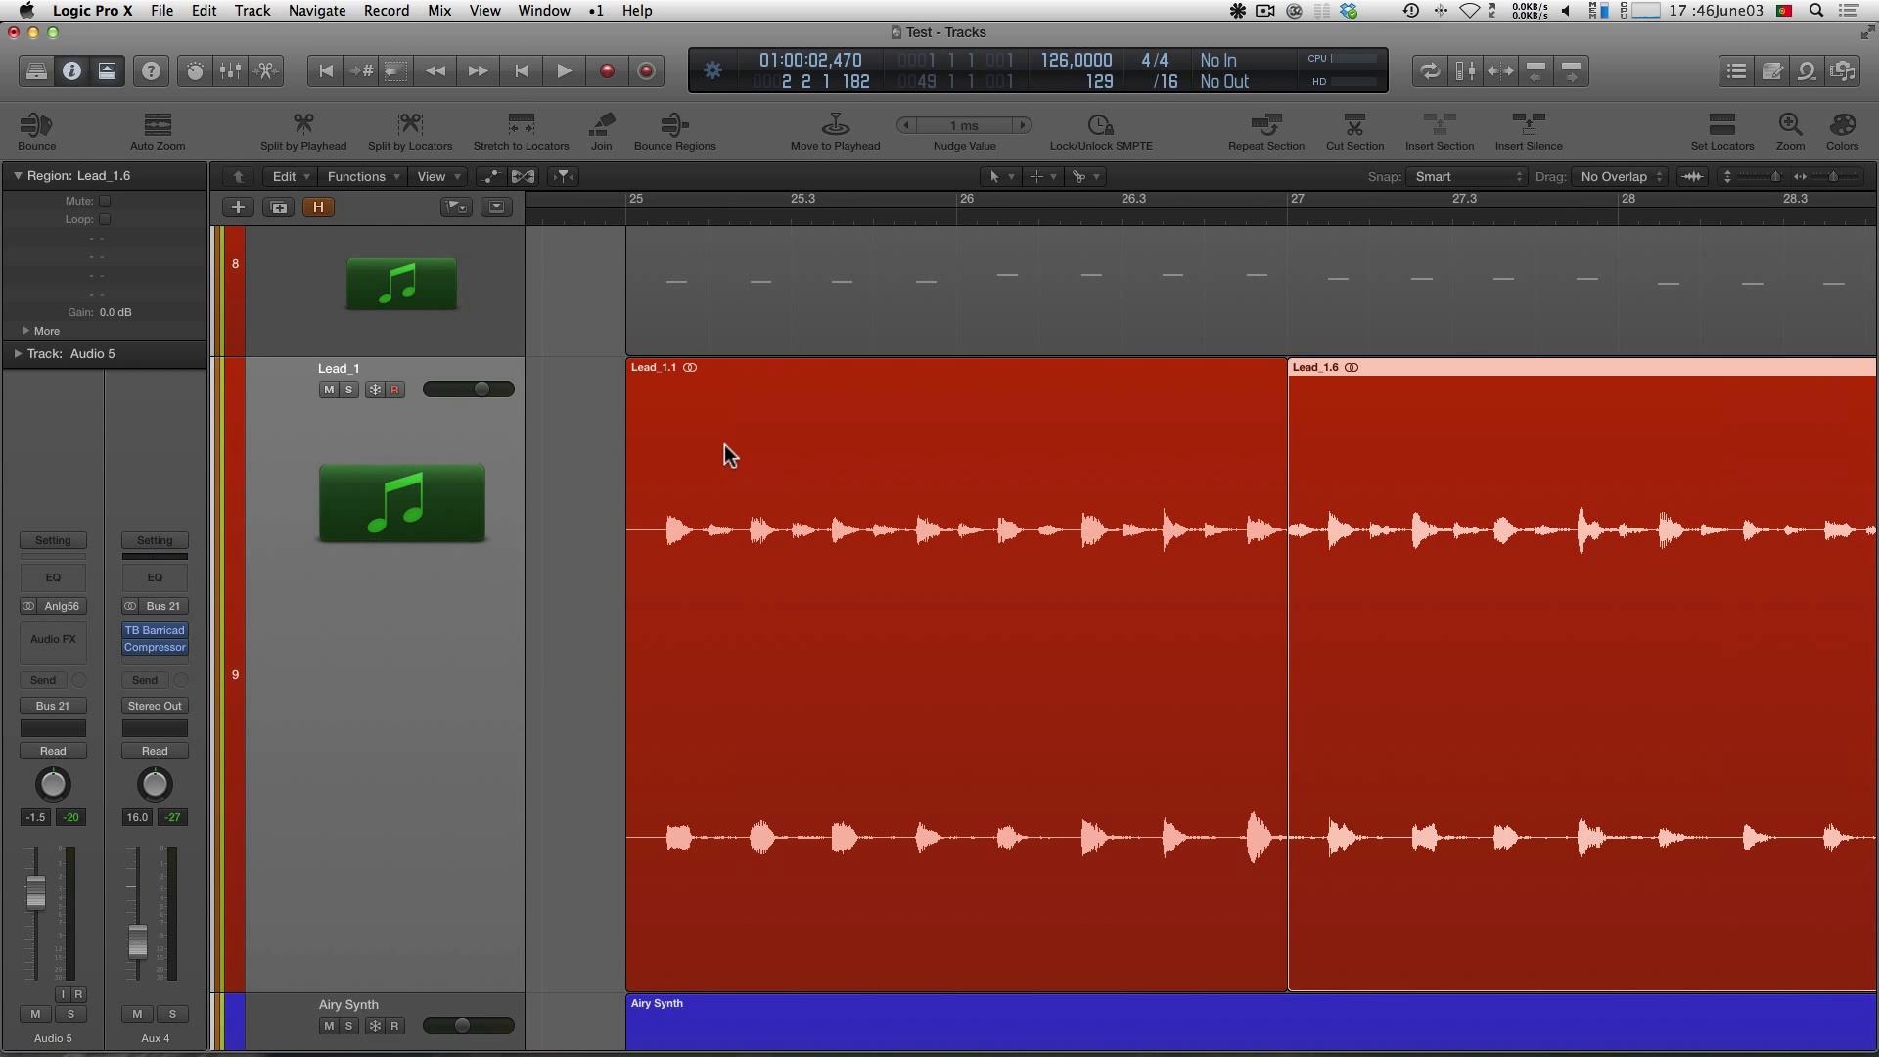
Add a fade-in of about one beat to Lead_1.1, a crossfade at bar 27 and a short fade-out before bar 29
scroll(727, 452, up, 1)
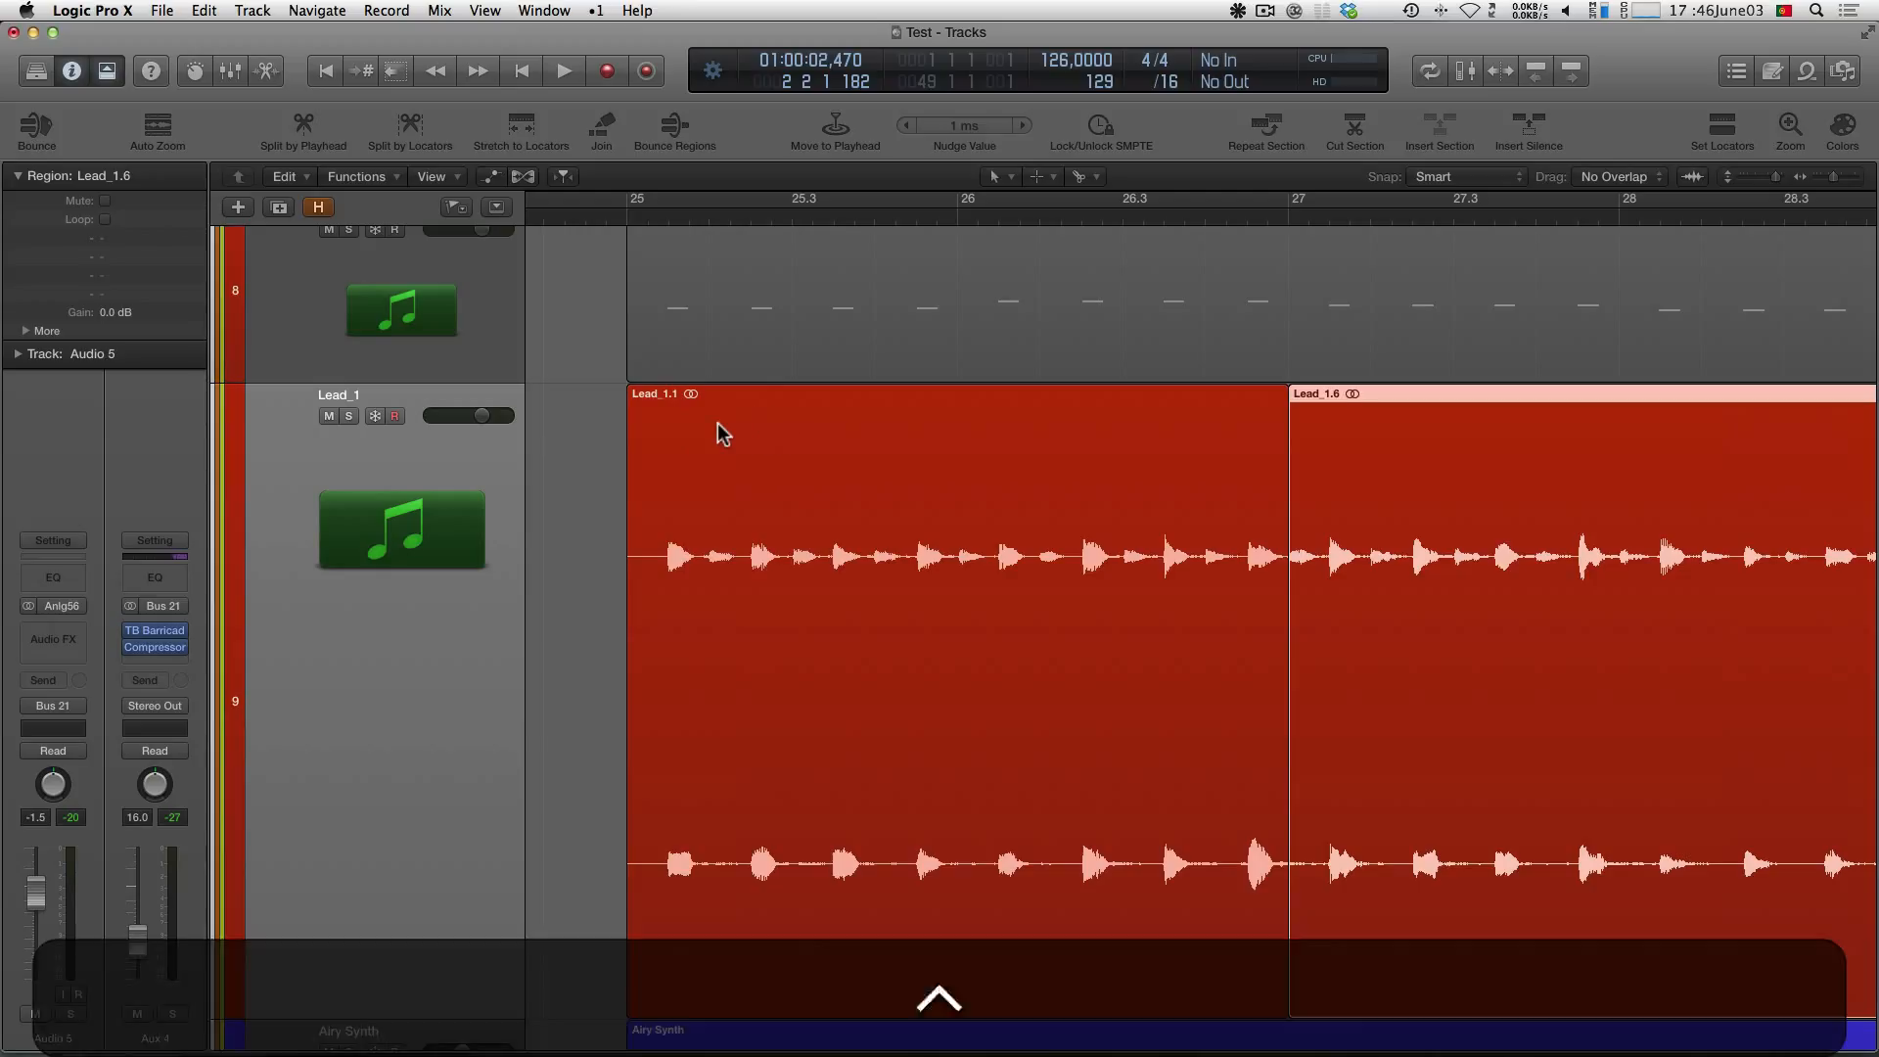
ctrl+shift+click(719, 425)
drag(718, 430, 599, 426)
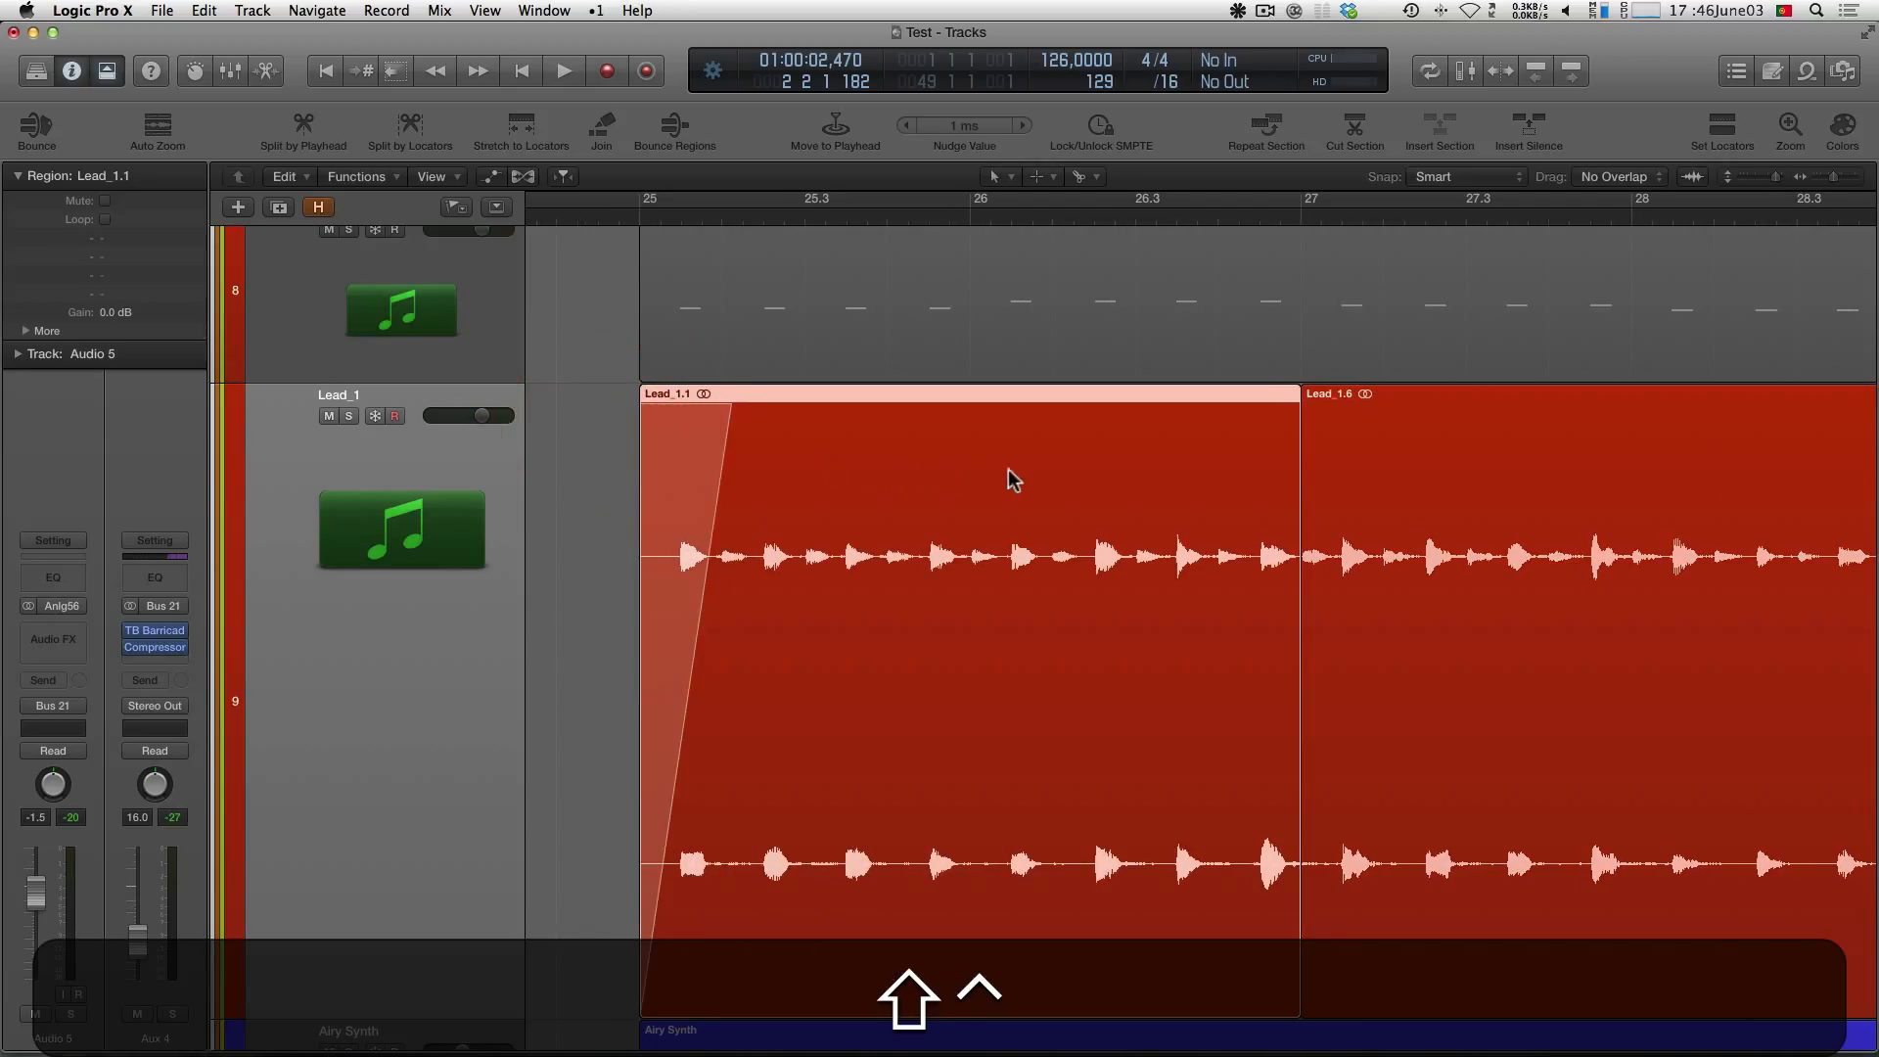
drag(1242, 431, 1391, 439)
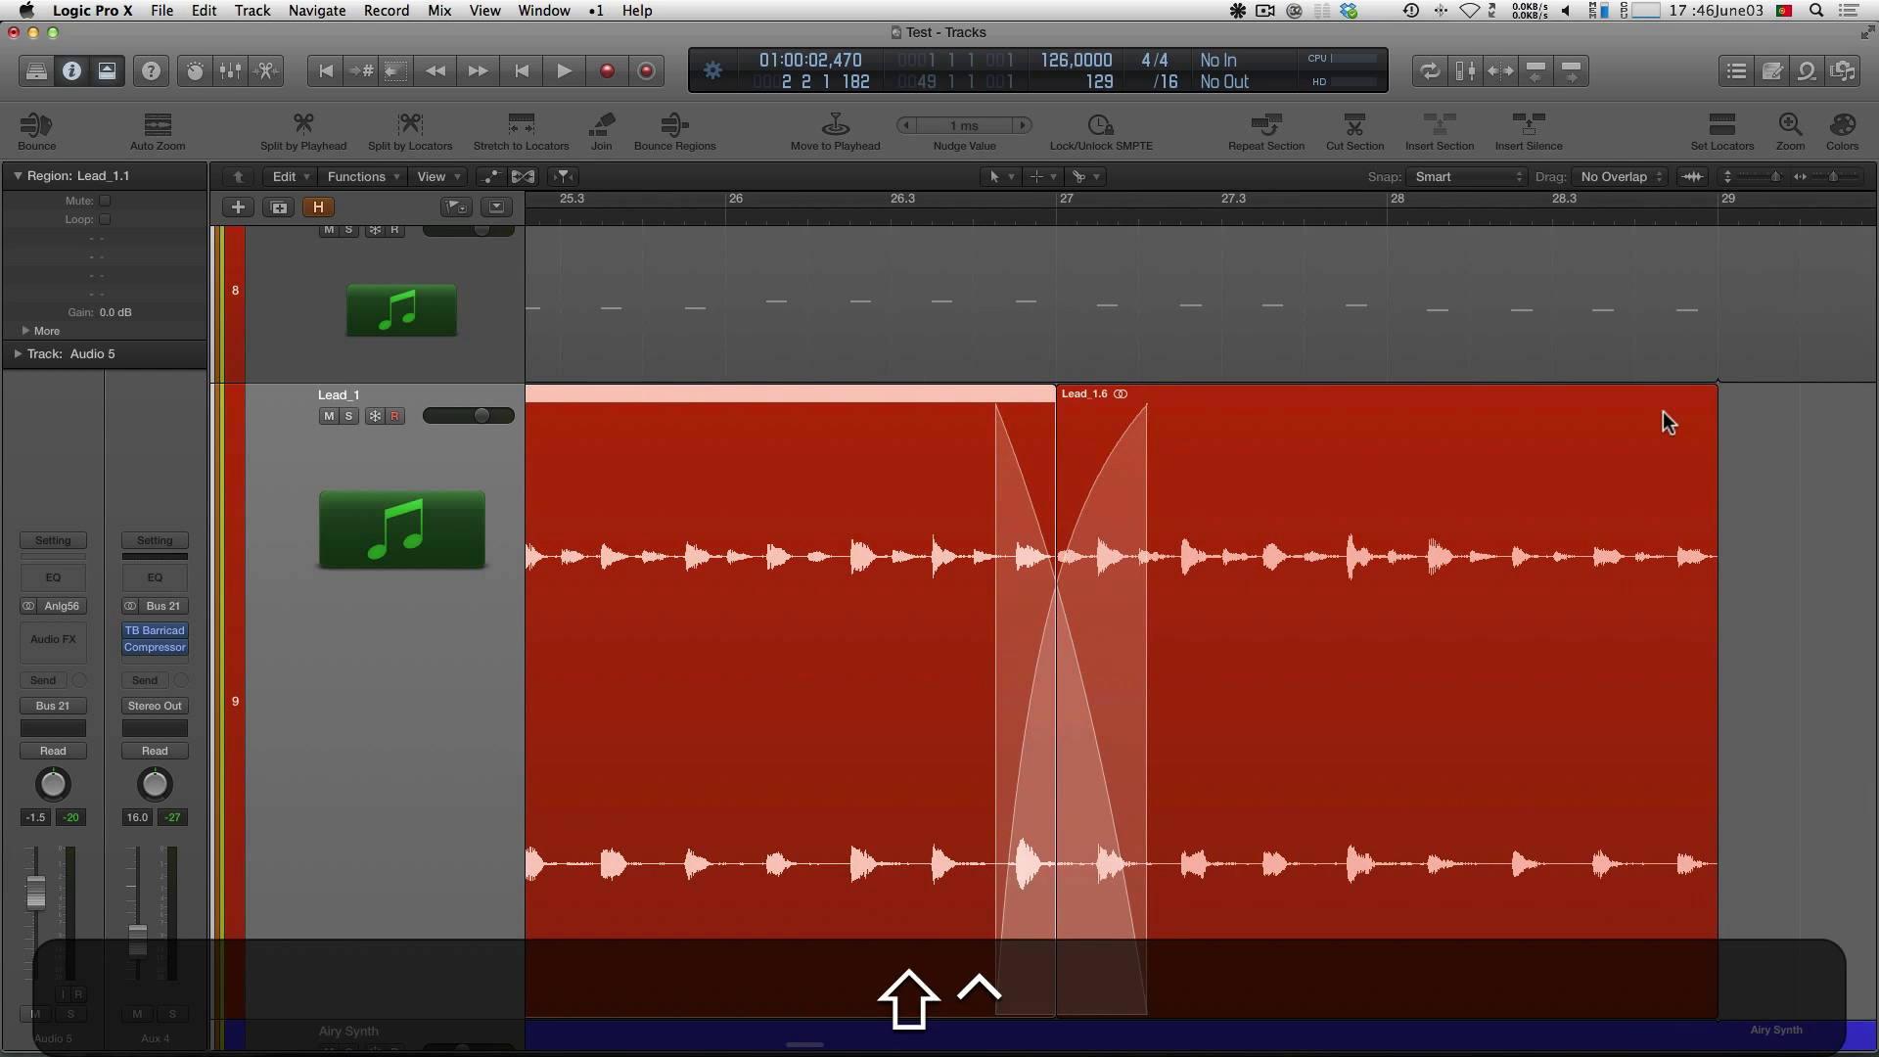
drag(1665, 419, 1723, 427)
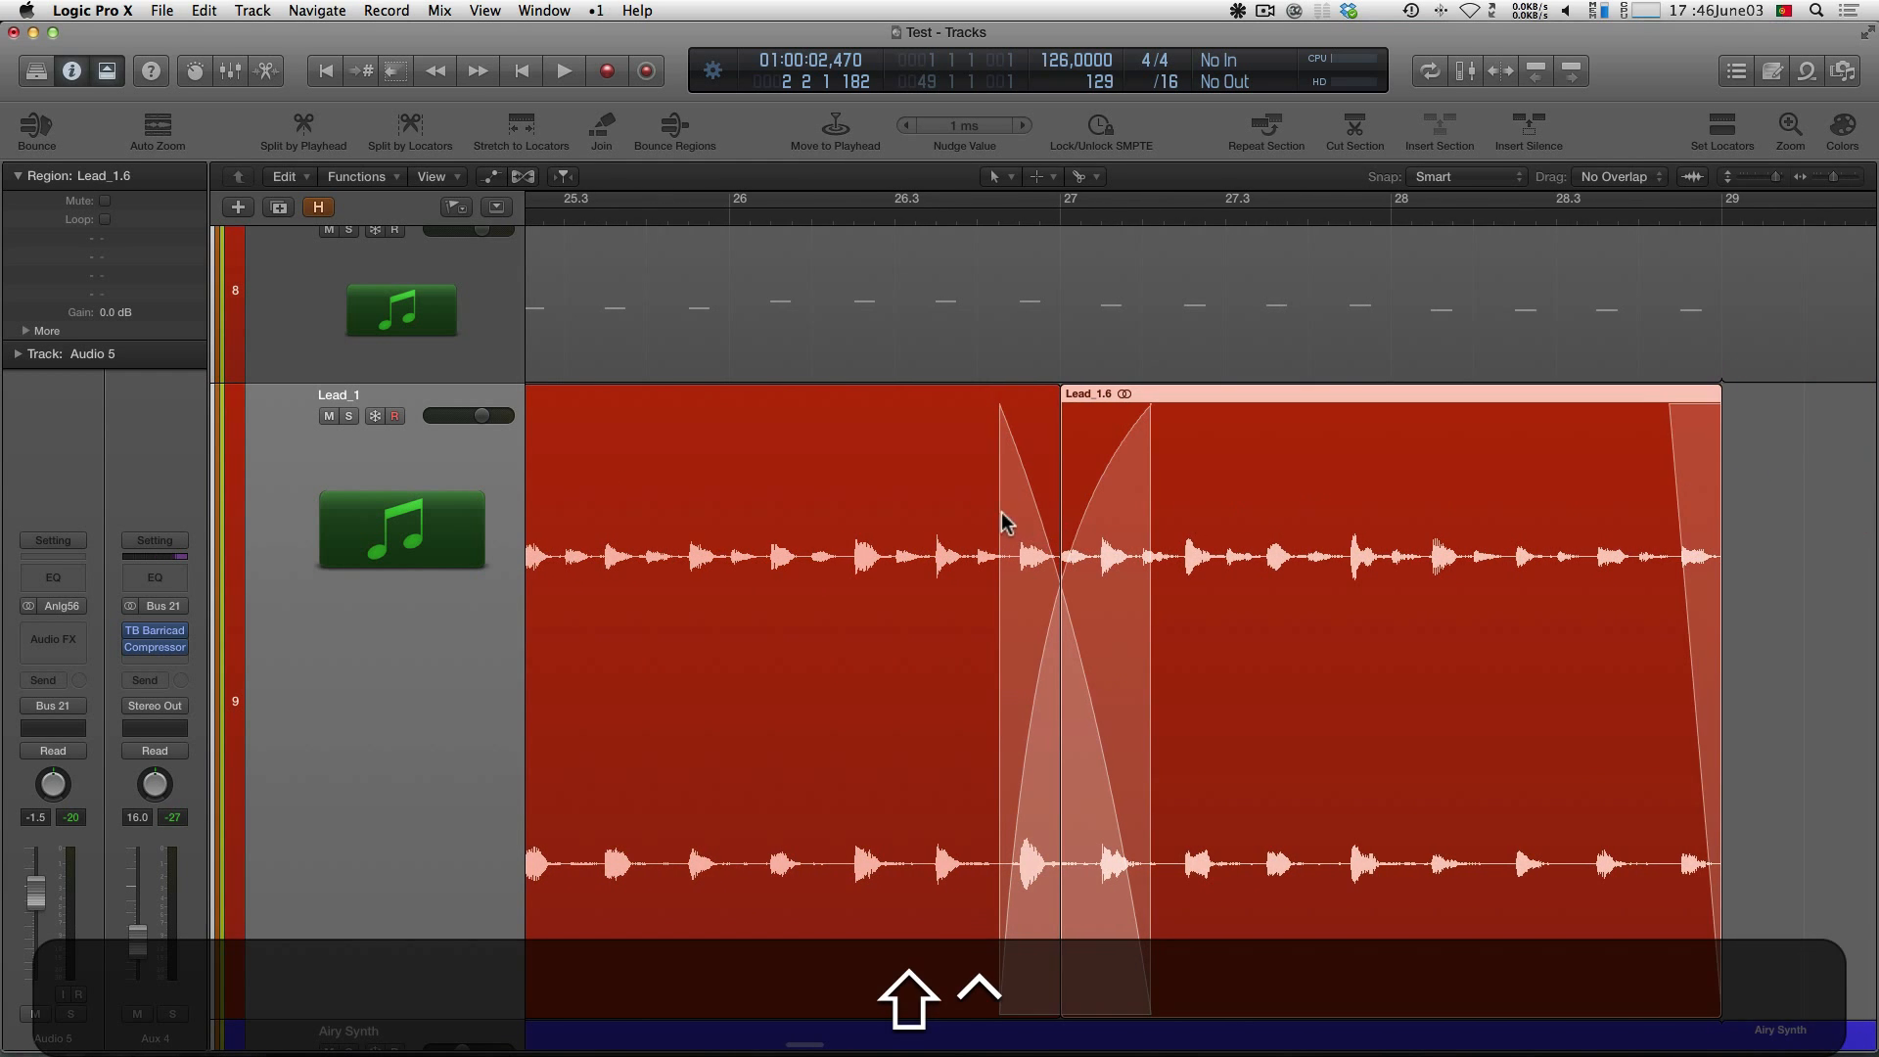
Lengthen the Lead_1.1 fade-in slightly and bend its curve outward
scroll(998, 520, left, 3)
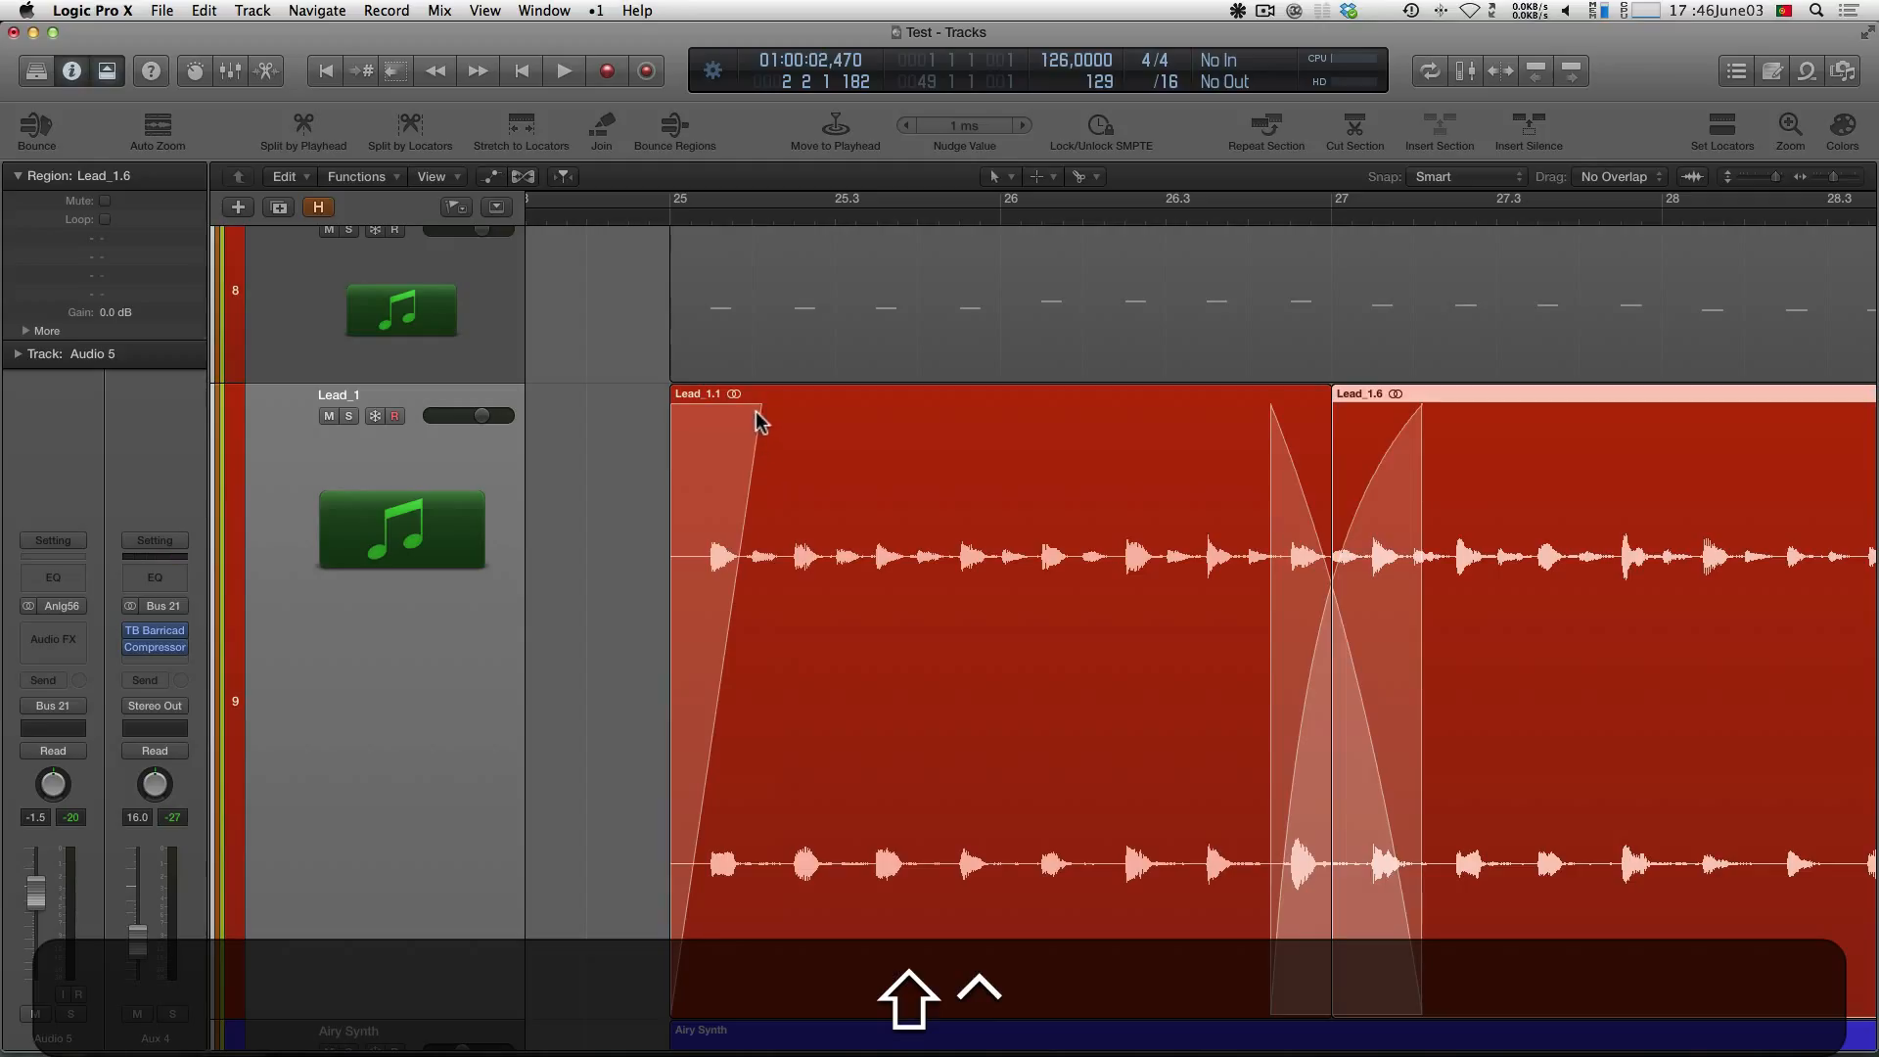
mouse_move(759, 420)
mouse_down()
mouse_move(1081, 471)
mouse_move(763, 436)
mouse_move(780, 452)
mouse_up()
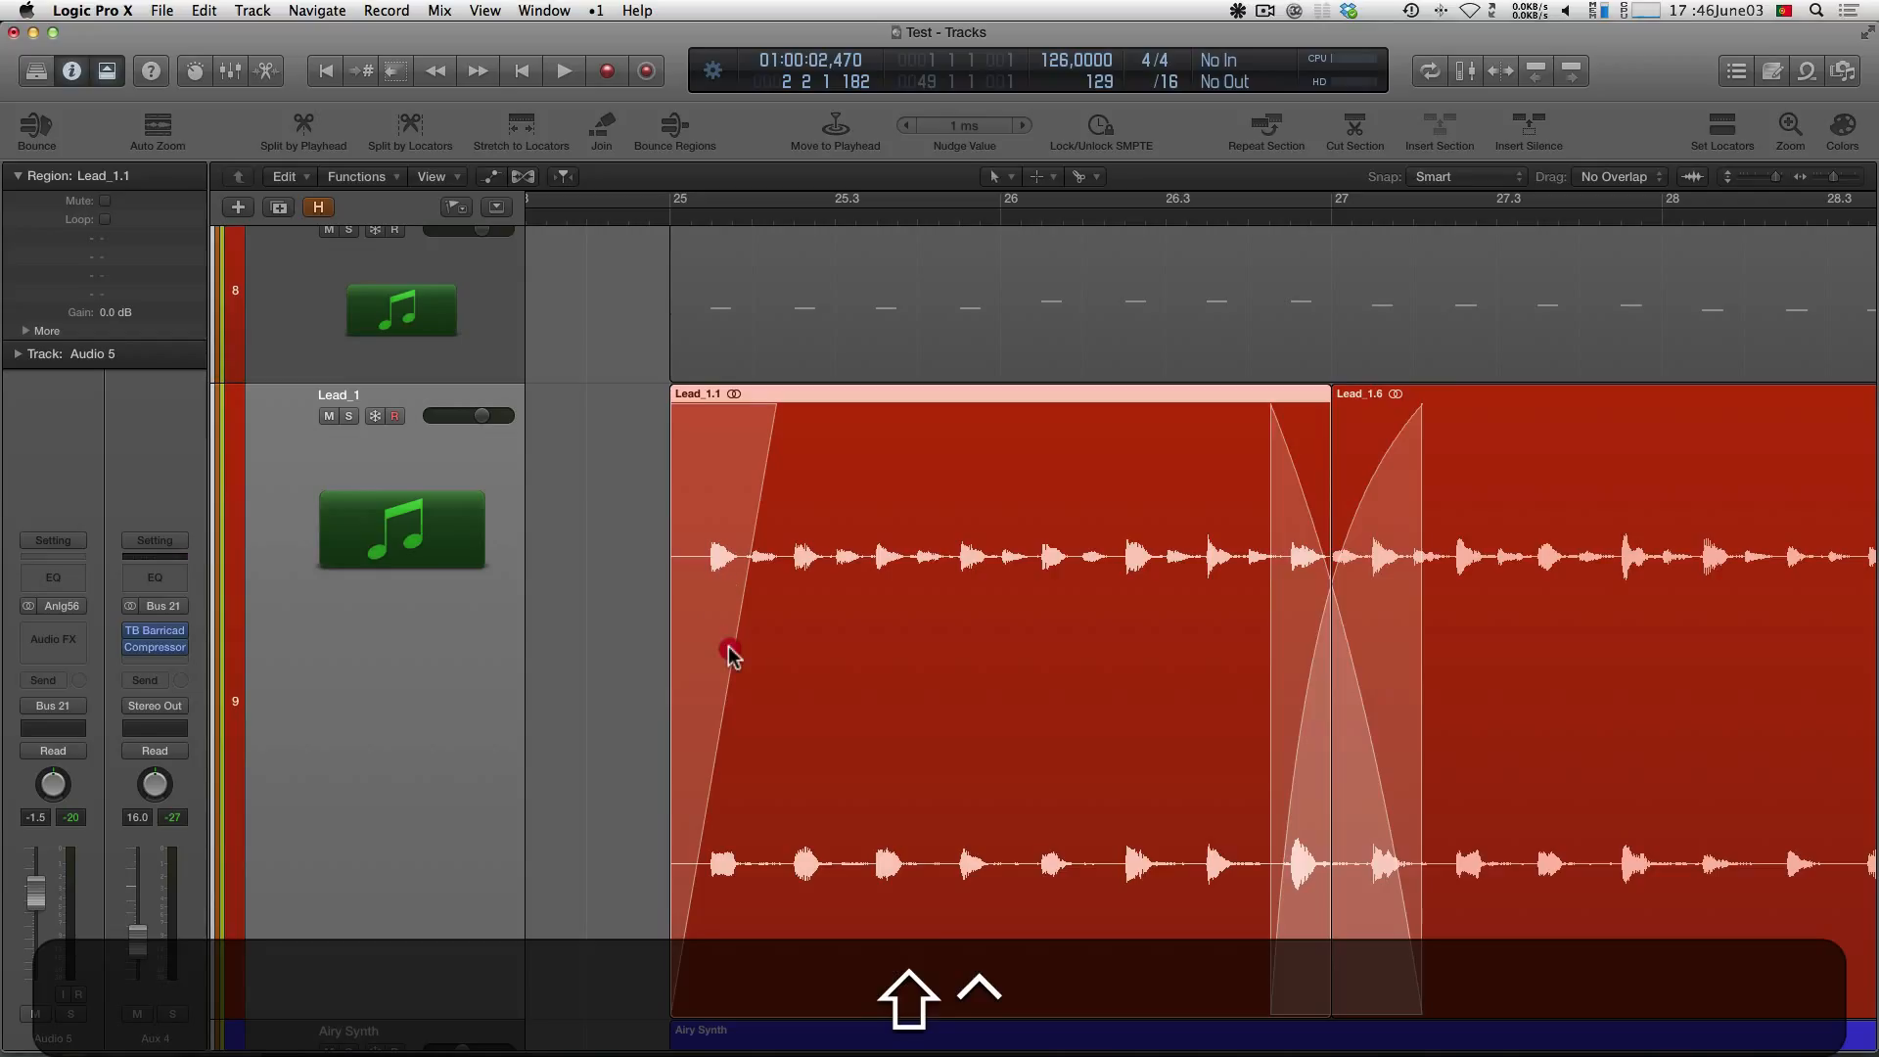
mouse_move(730, 654)
mouse_down()
mouse_move(700, 646)
mouse_move(781, 655)
mouse_move(679, 642)
mouse_move(766, 649)
mouse_up()
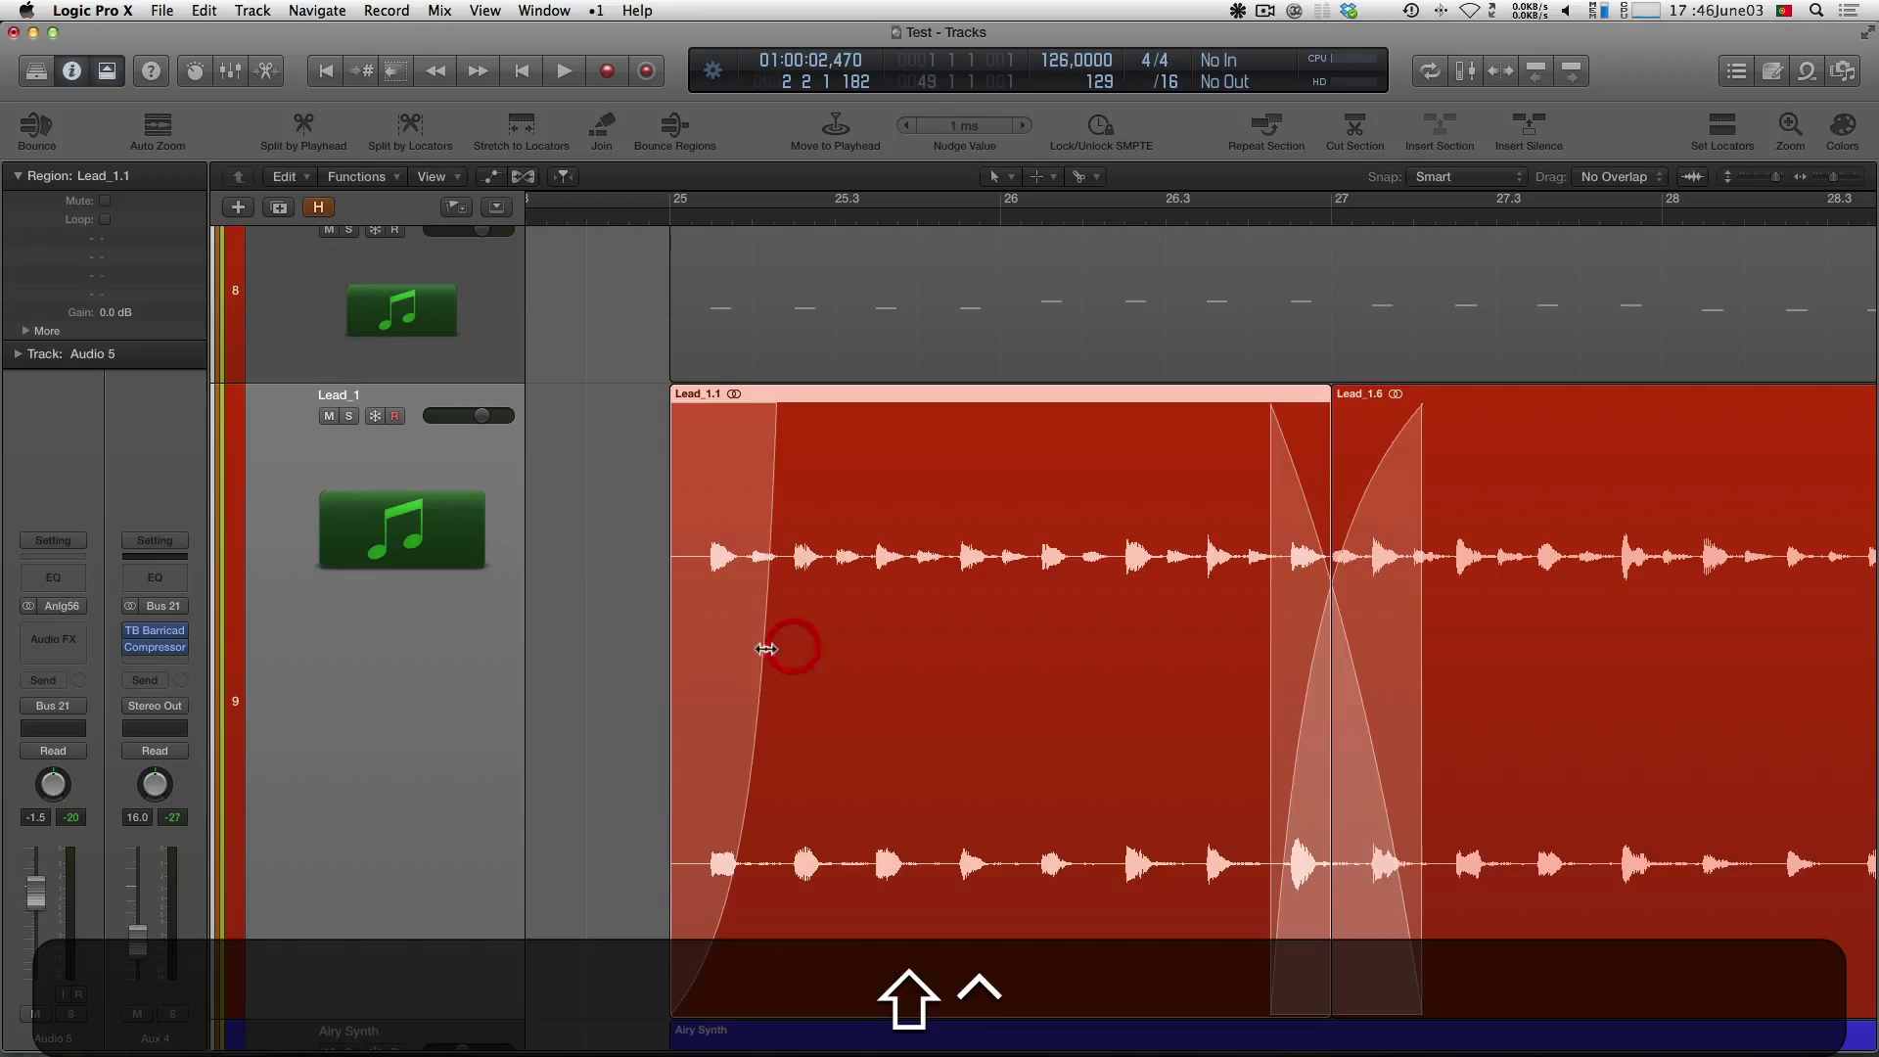
Undo the fade-in, crossfade and fade-out edits on the two Lead regions
key(super+z)
key(super+z)
key(super+z)
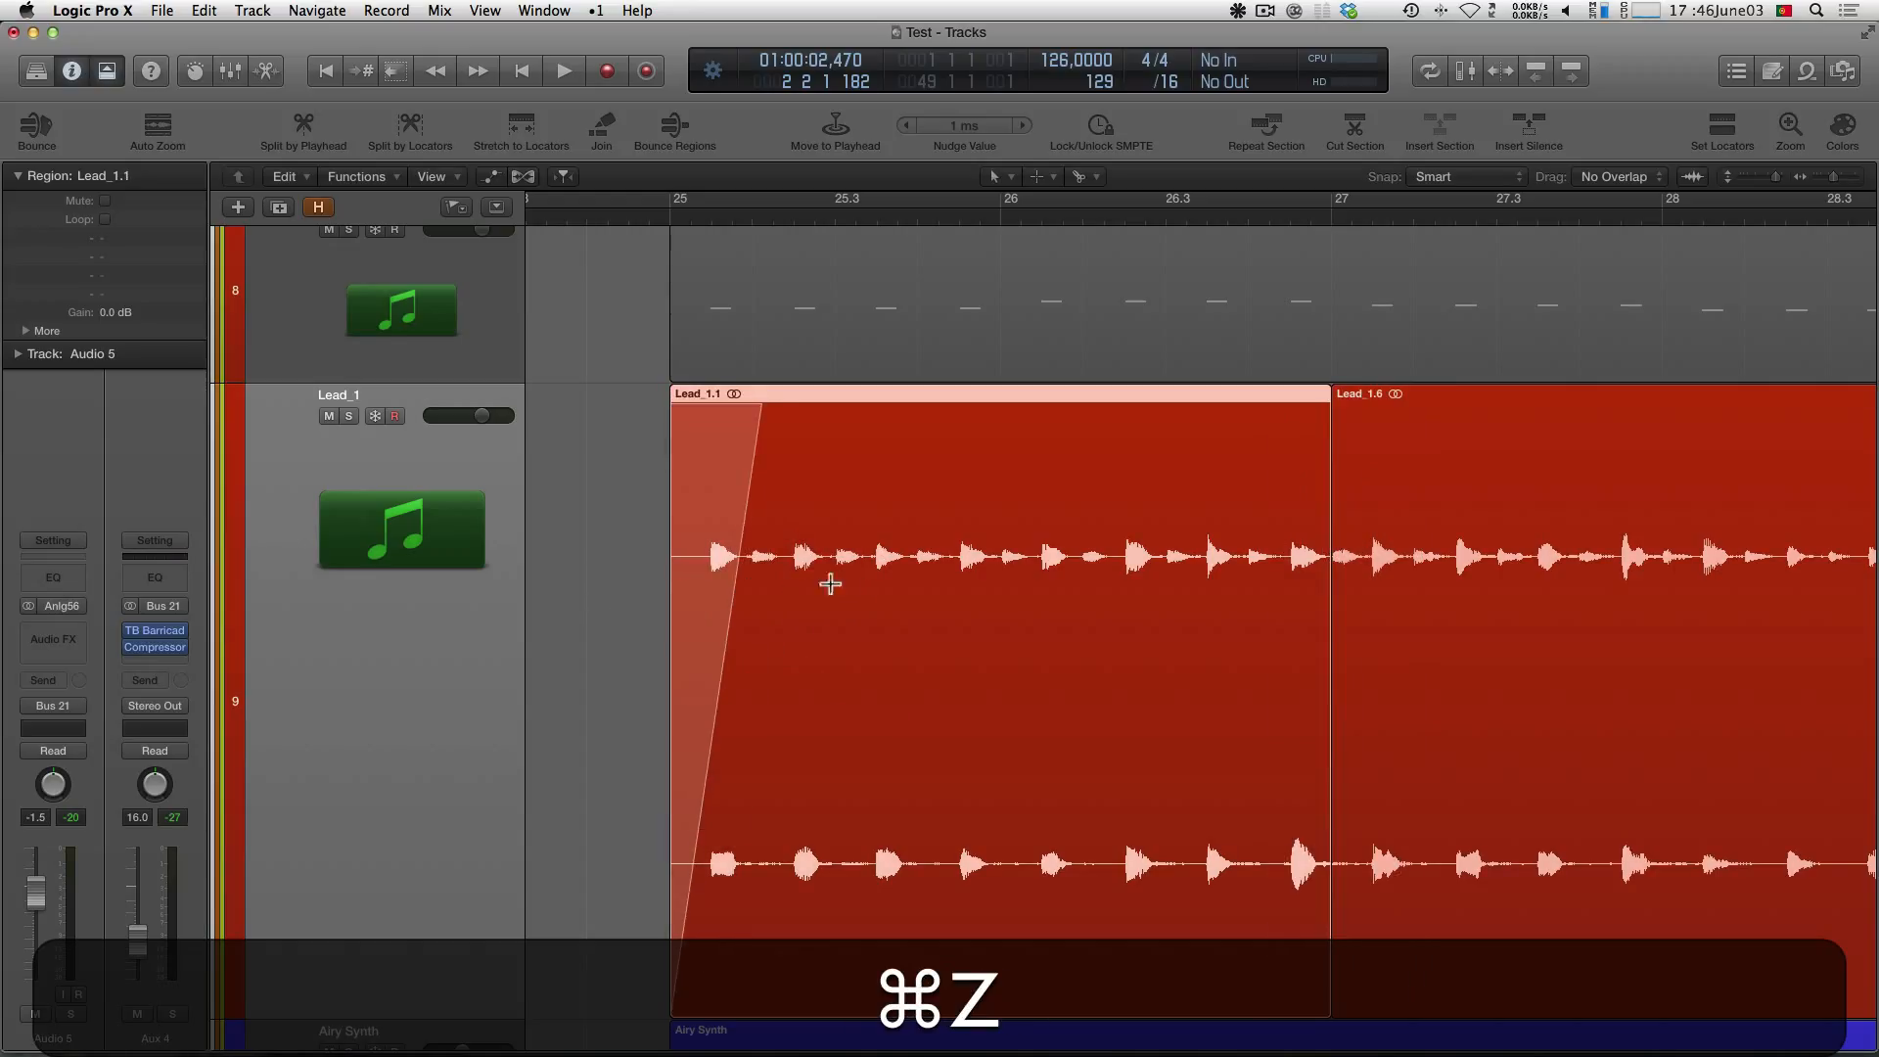
key(super+z)
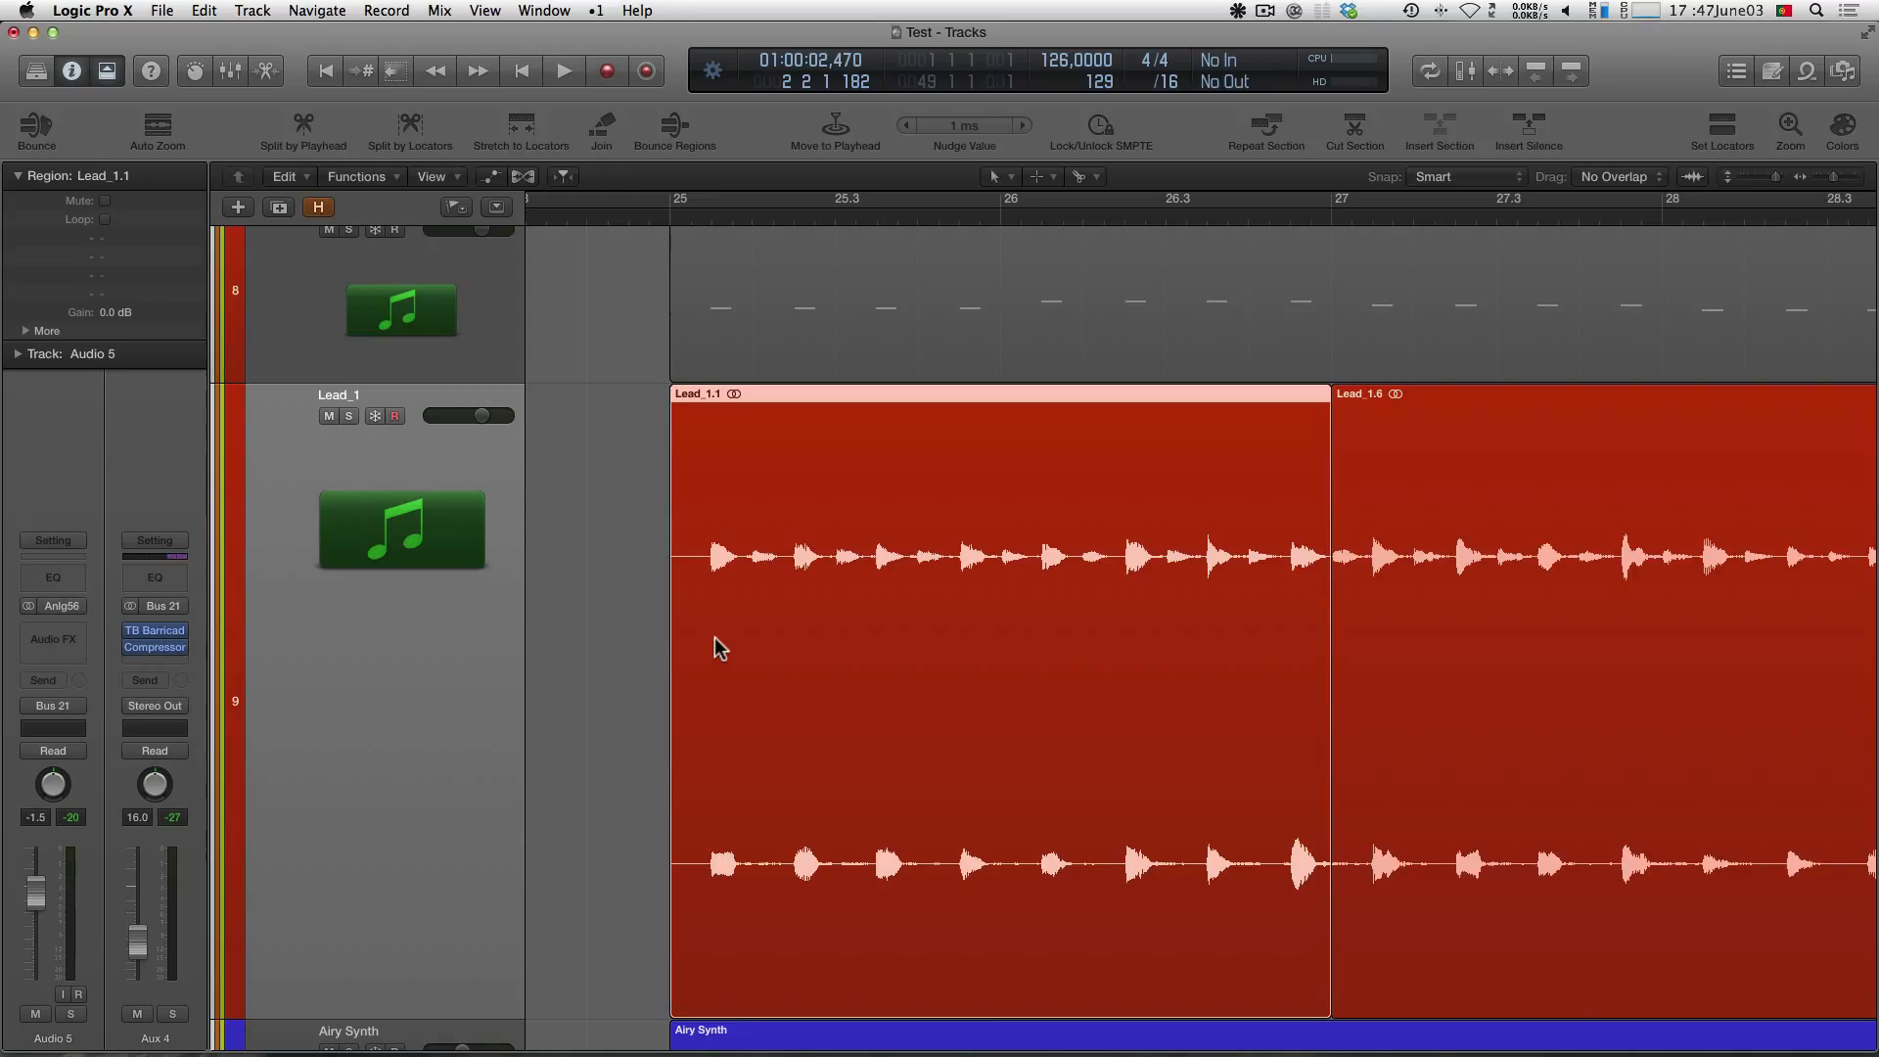
Divide Lead_1.1 into equal one-beat slices by cutting at position 25 2 1 1, and undo the division
drag(717, 649, 758, 659)
key(alt)
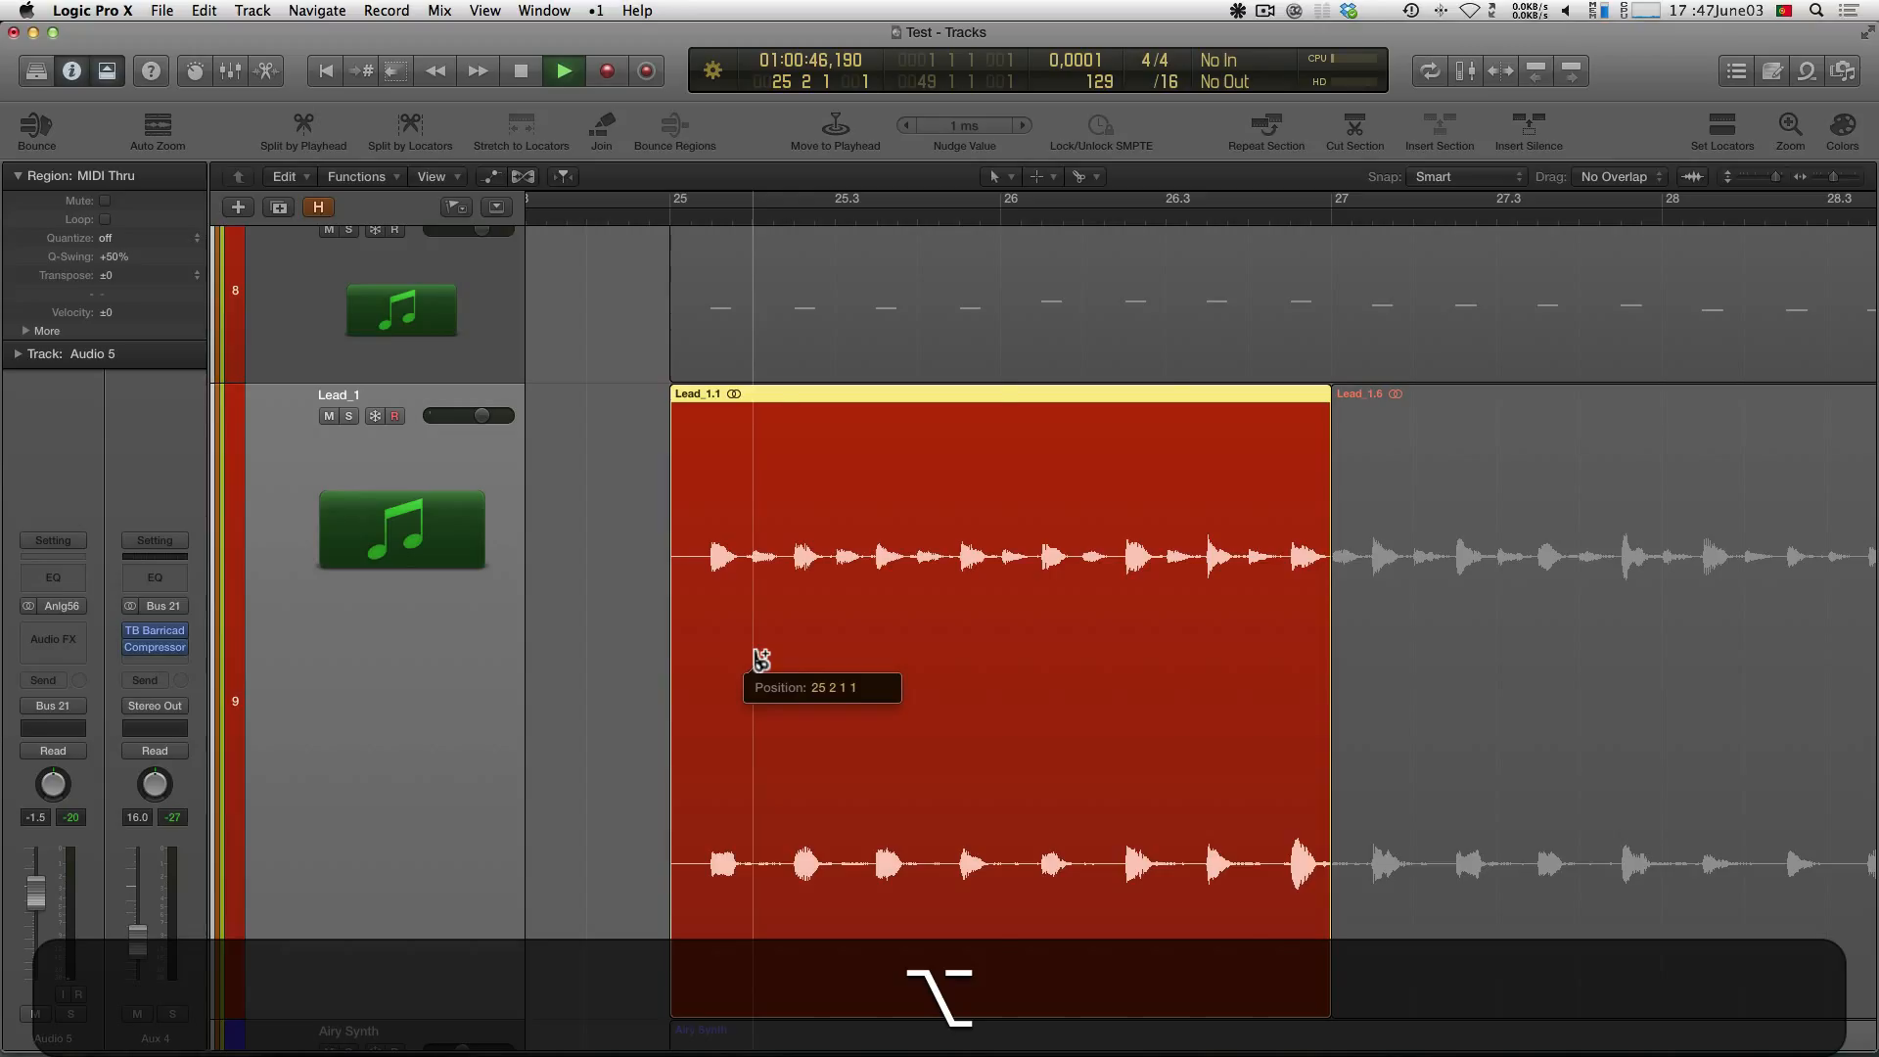
drag(759, 659, 758, 659)
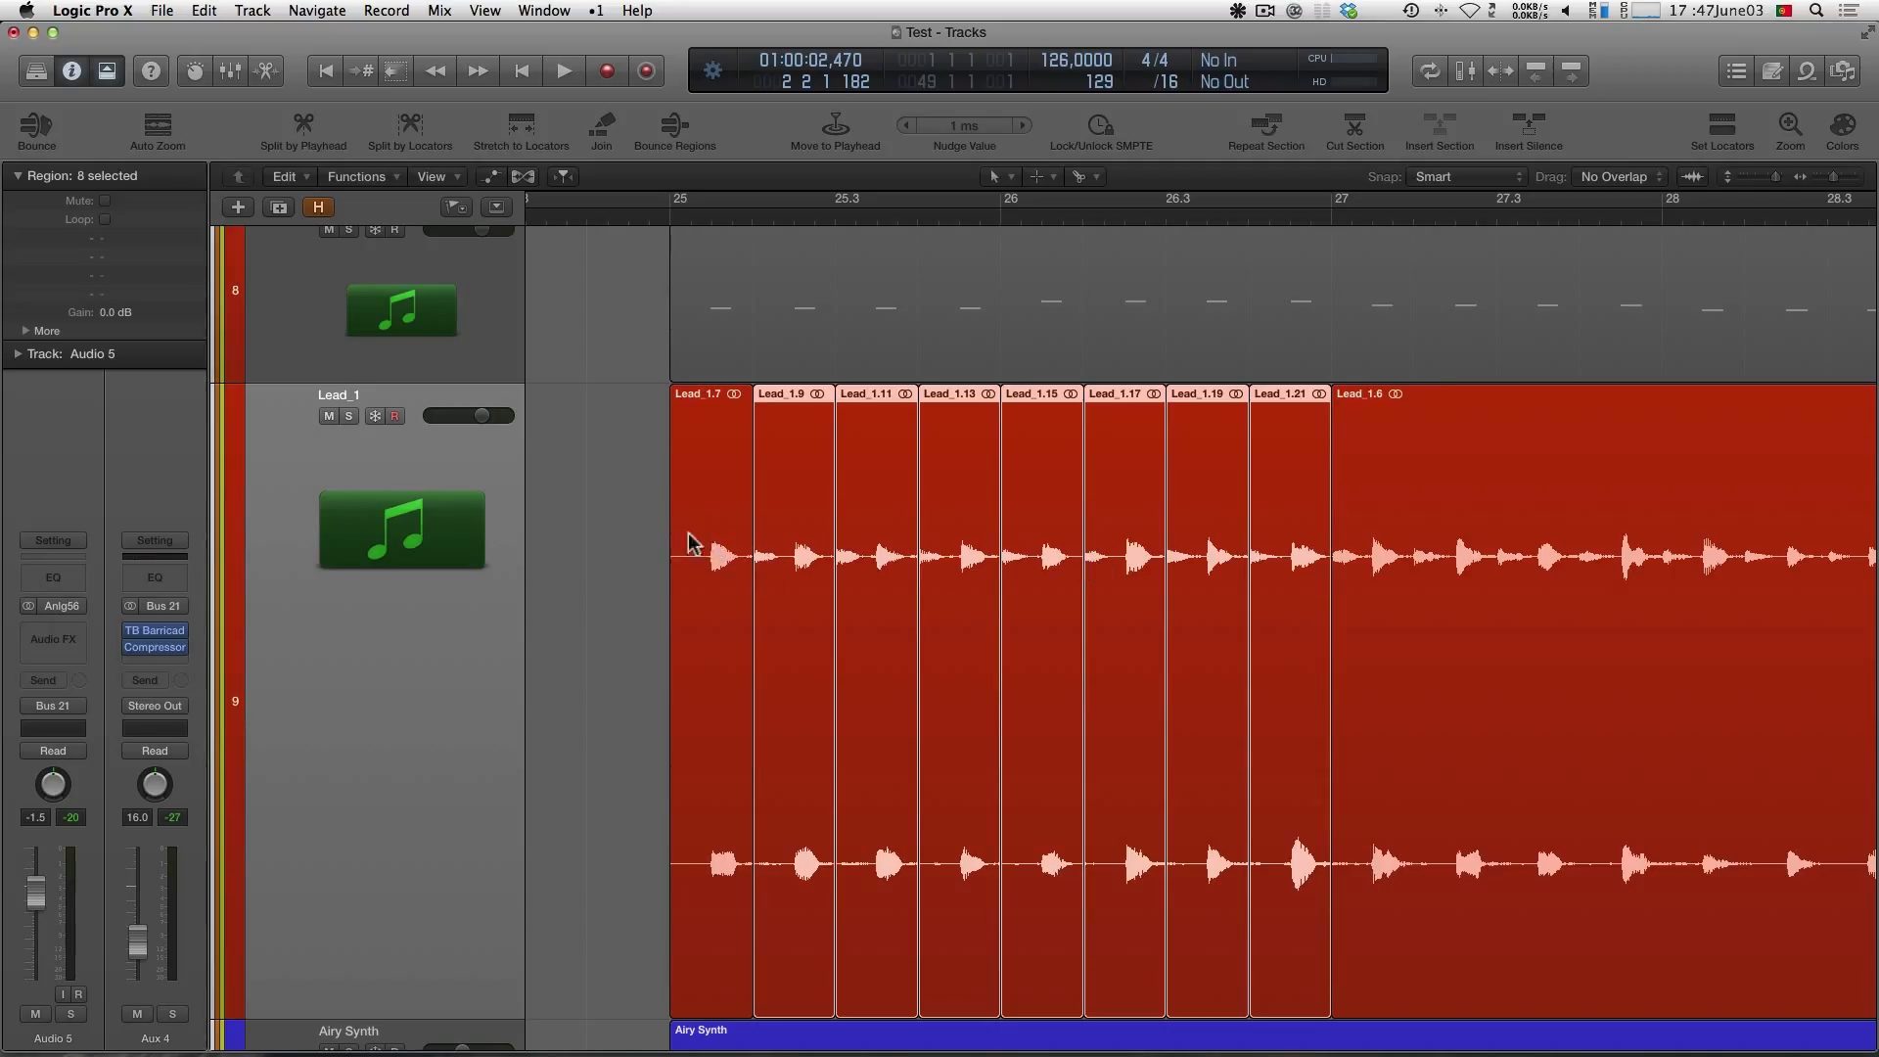
key(super)
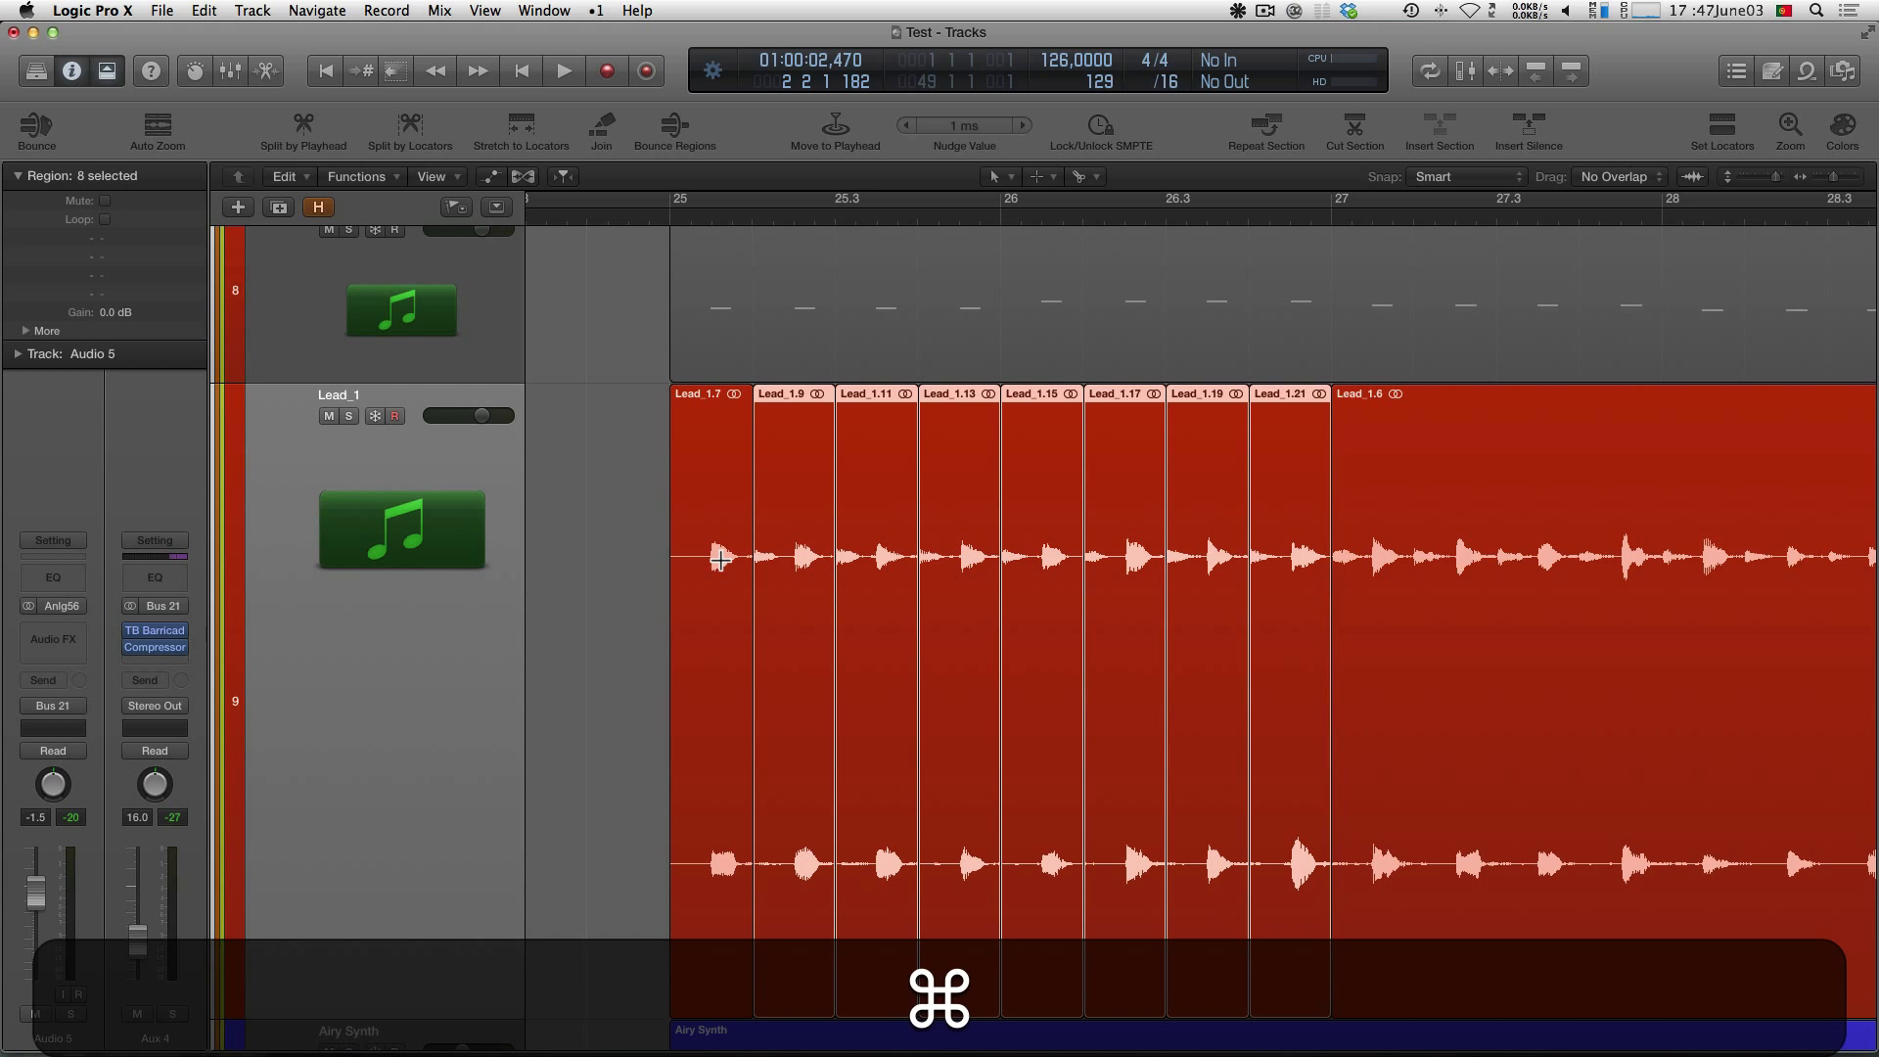
key(super+z)
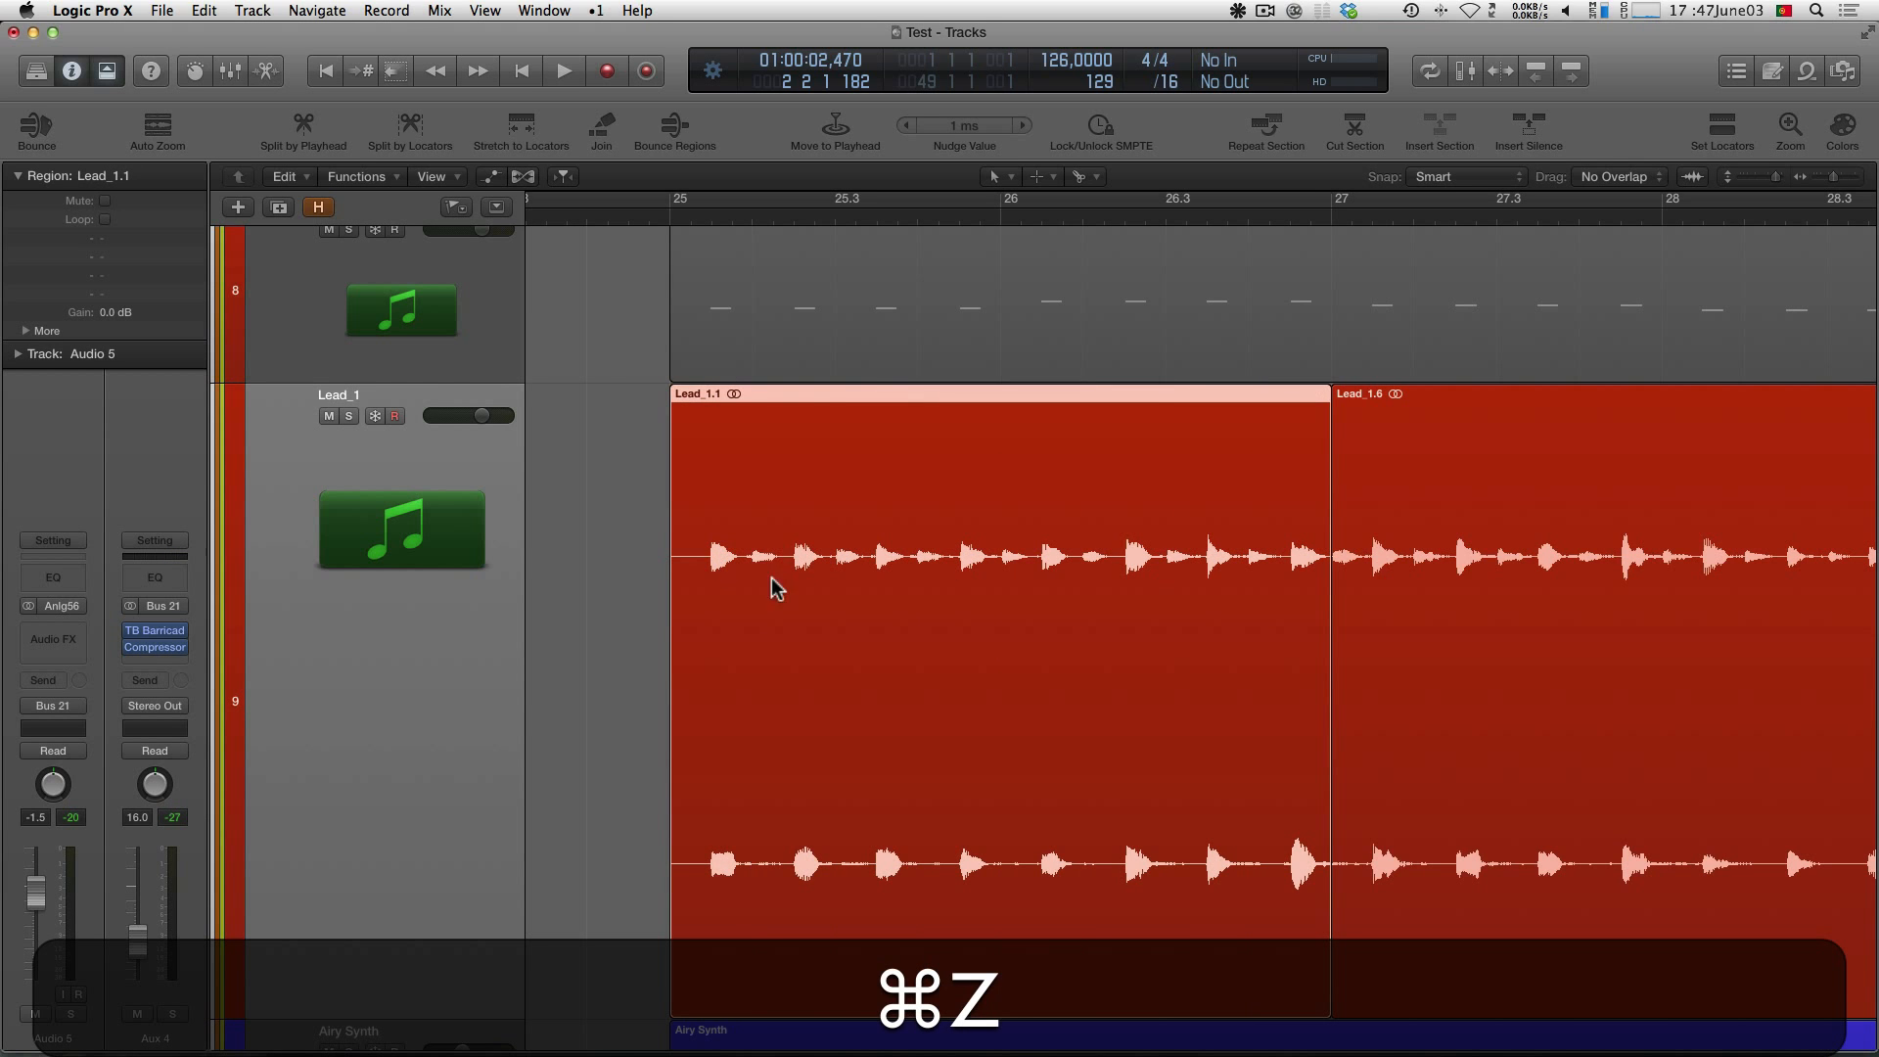
Make a marquee selection of about five beats inside Lead_1.1, from just before 25.3 to just after 26.3
scroll(783, 597, right, 3)
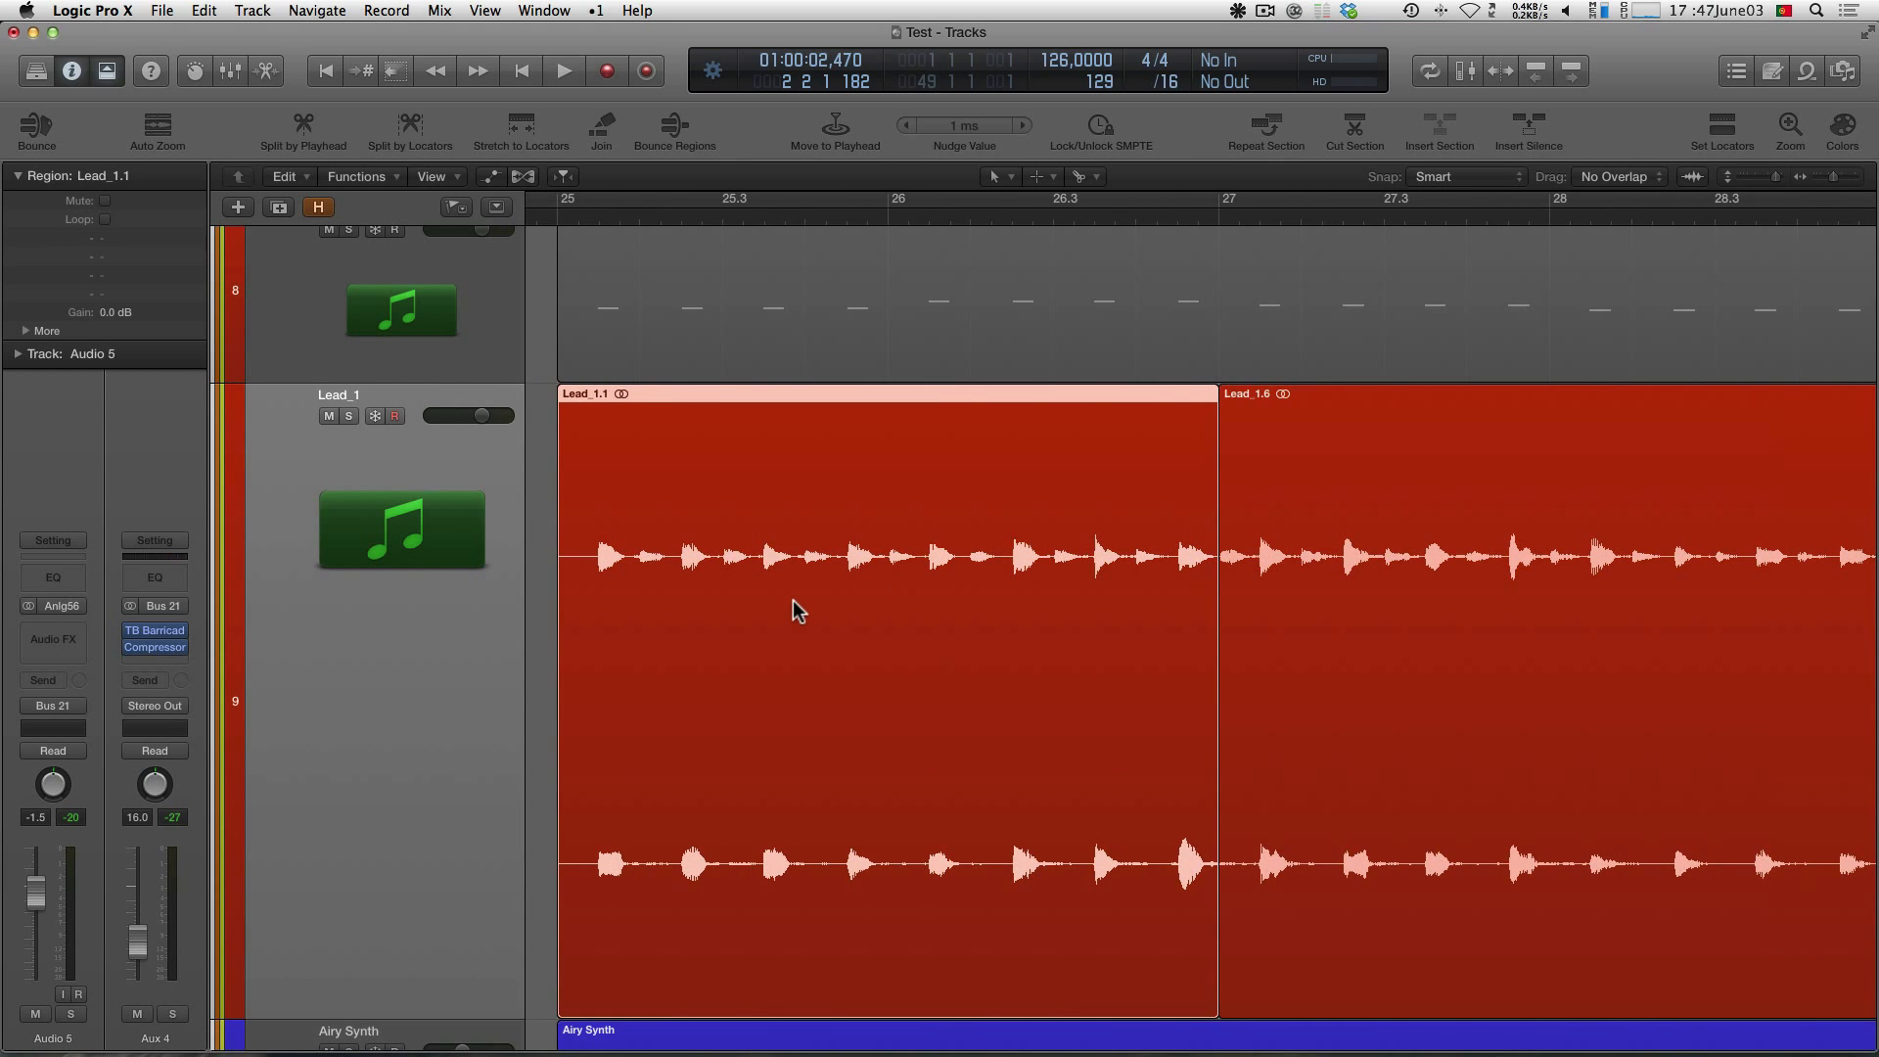
scroll(793, 609, right, 1)
scroll(780, 610, left, 2)
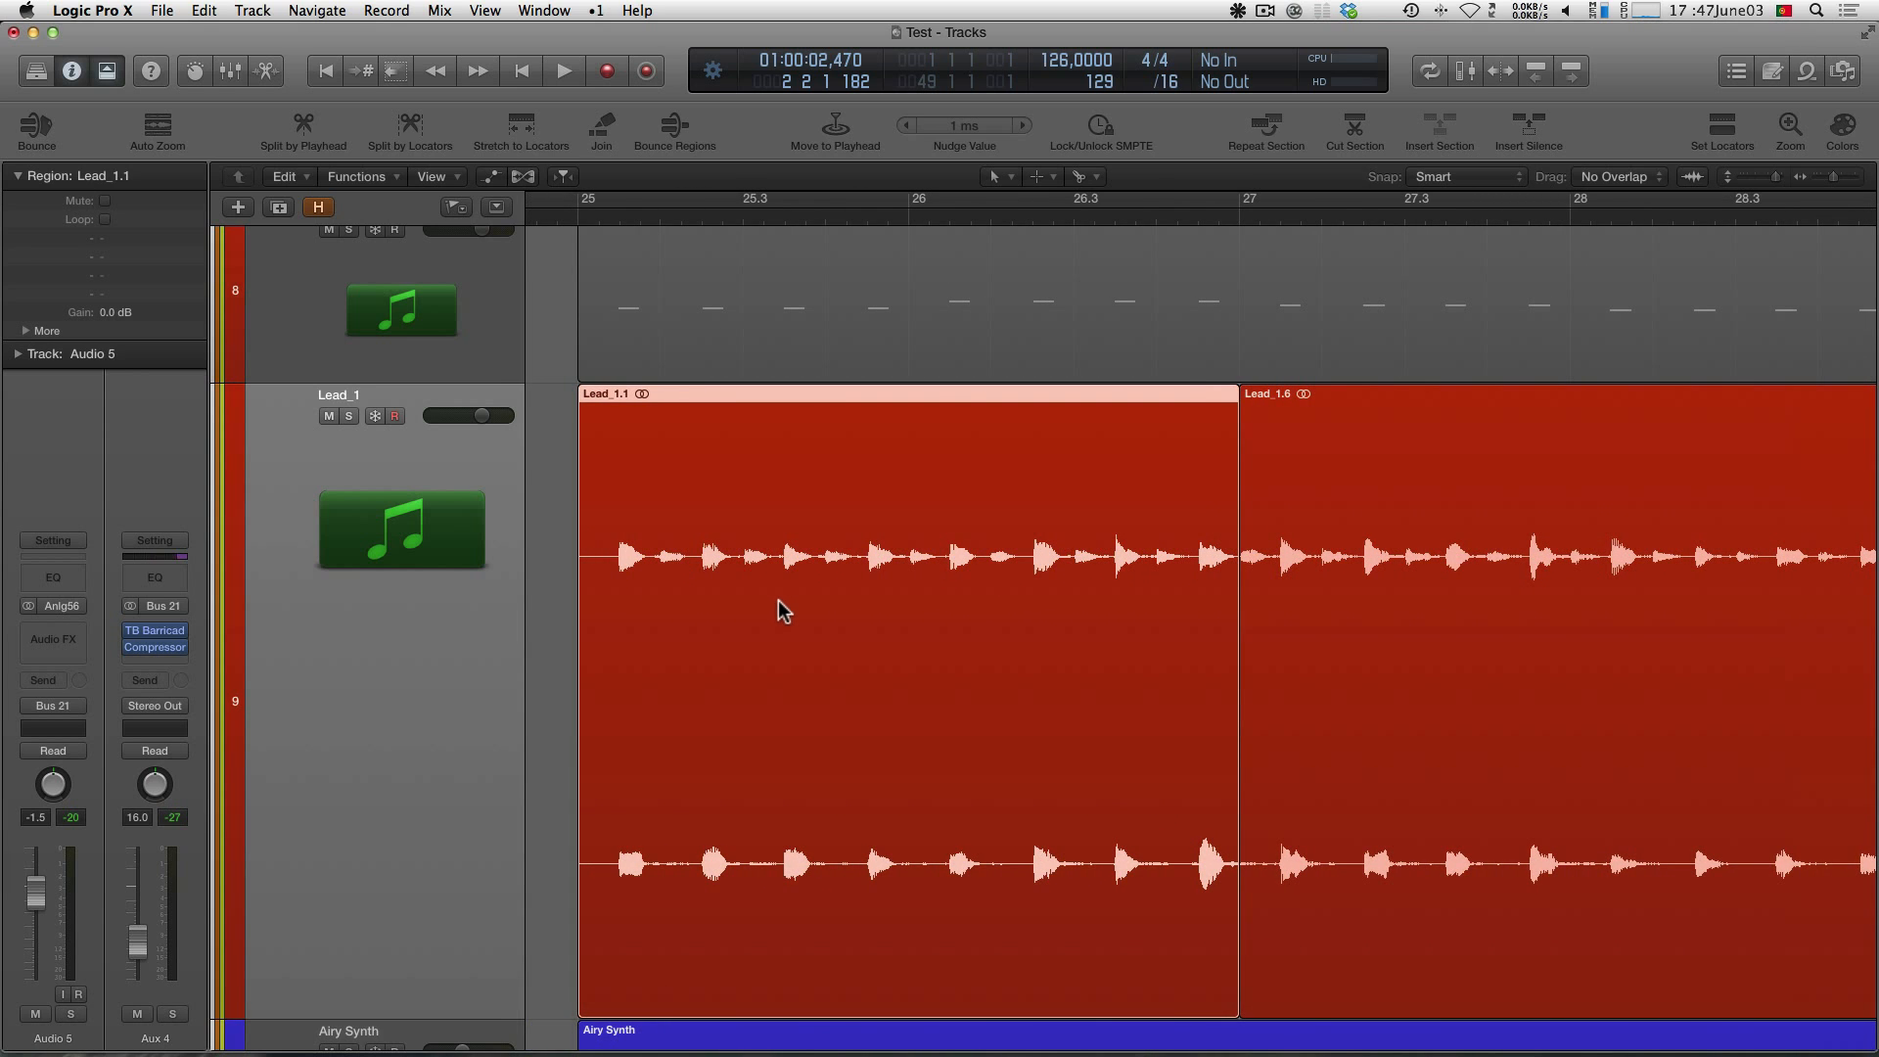
scroll(802, 590, left, 3)
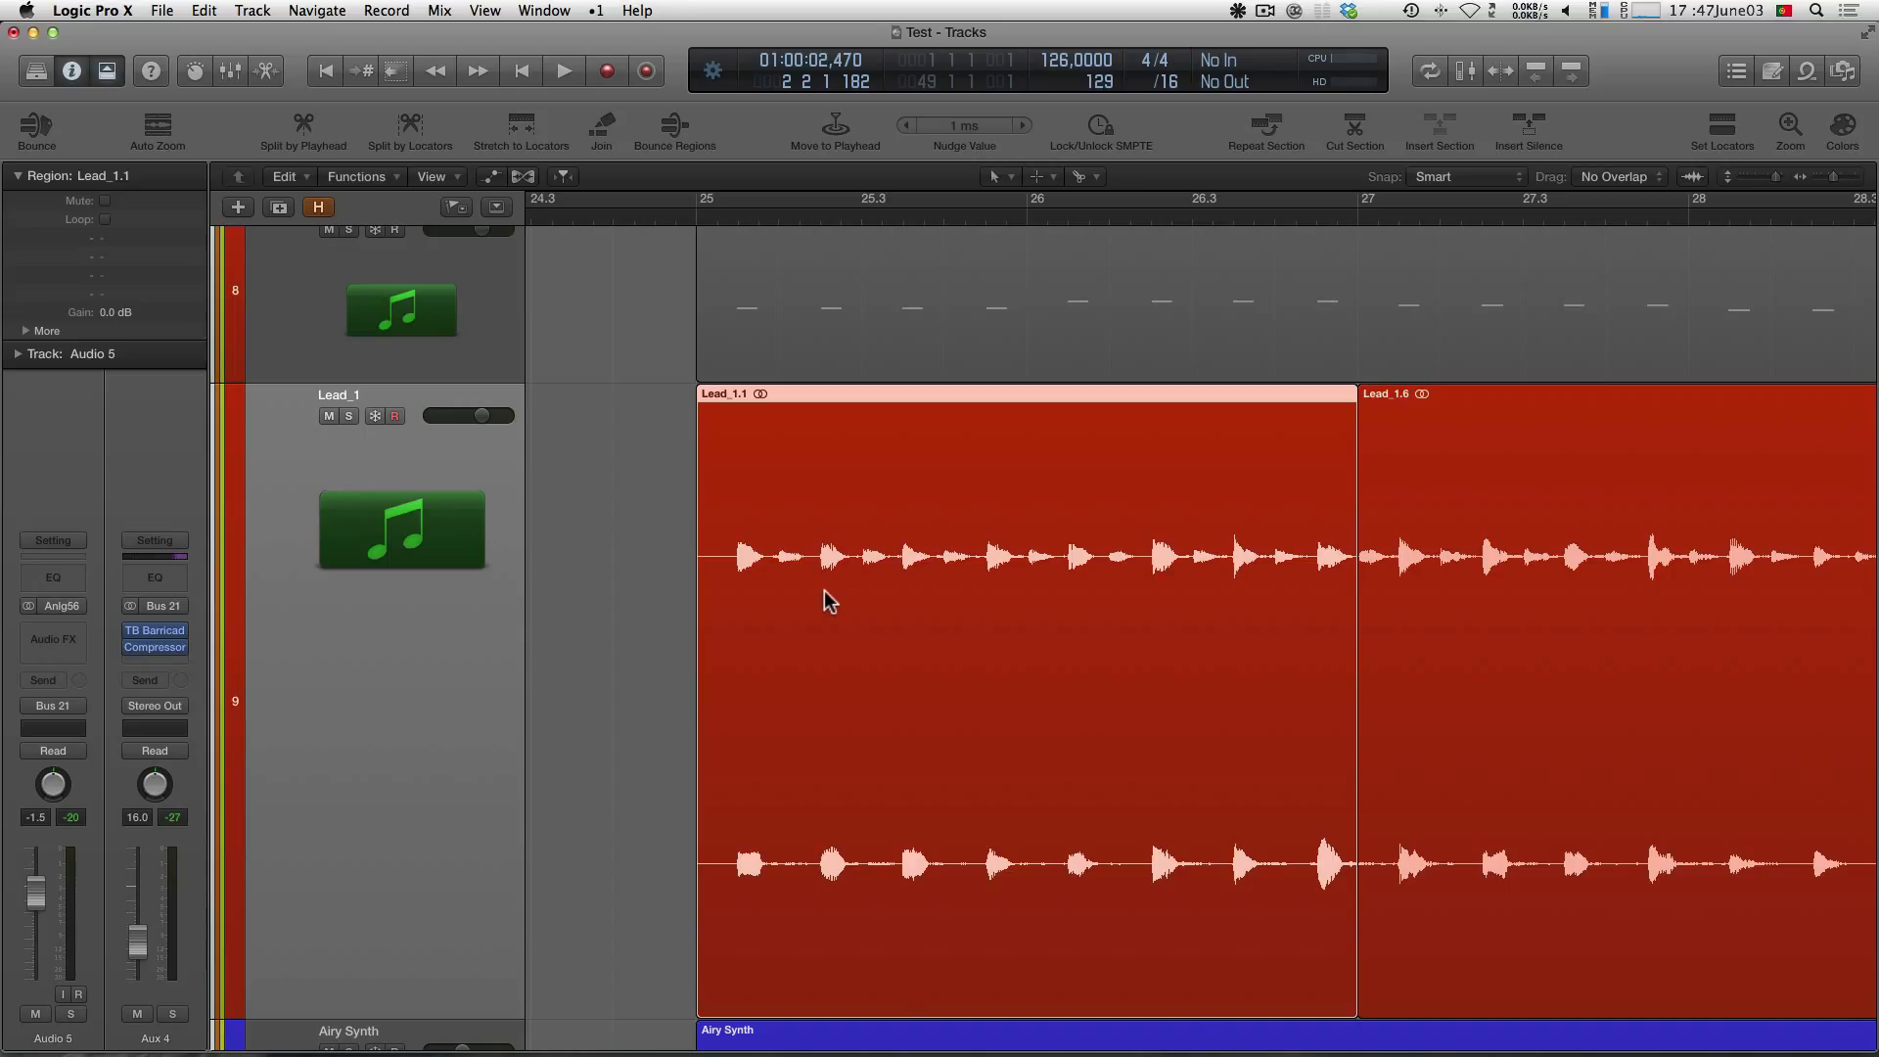
drag(821, 585, 1229, 628)
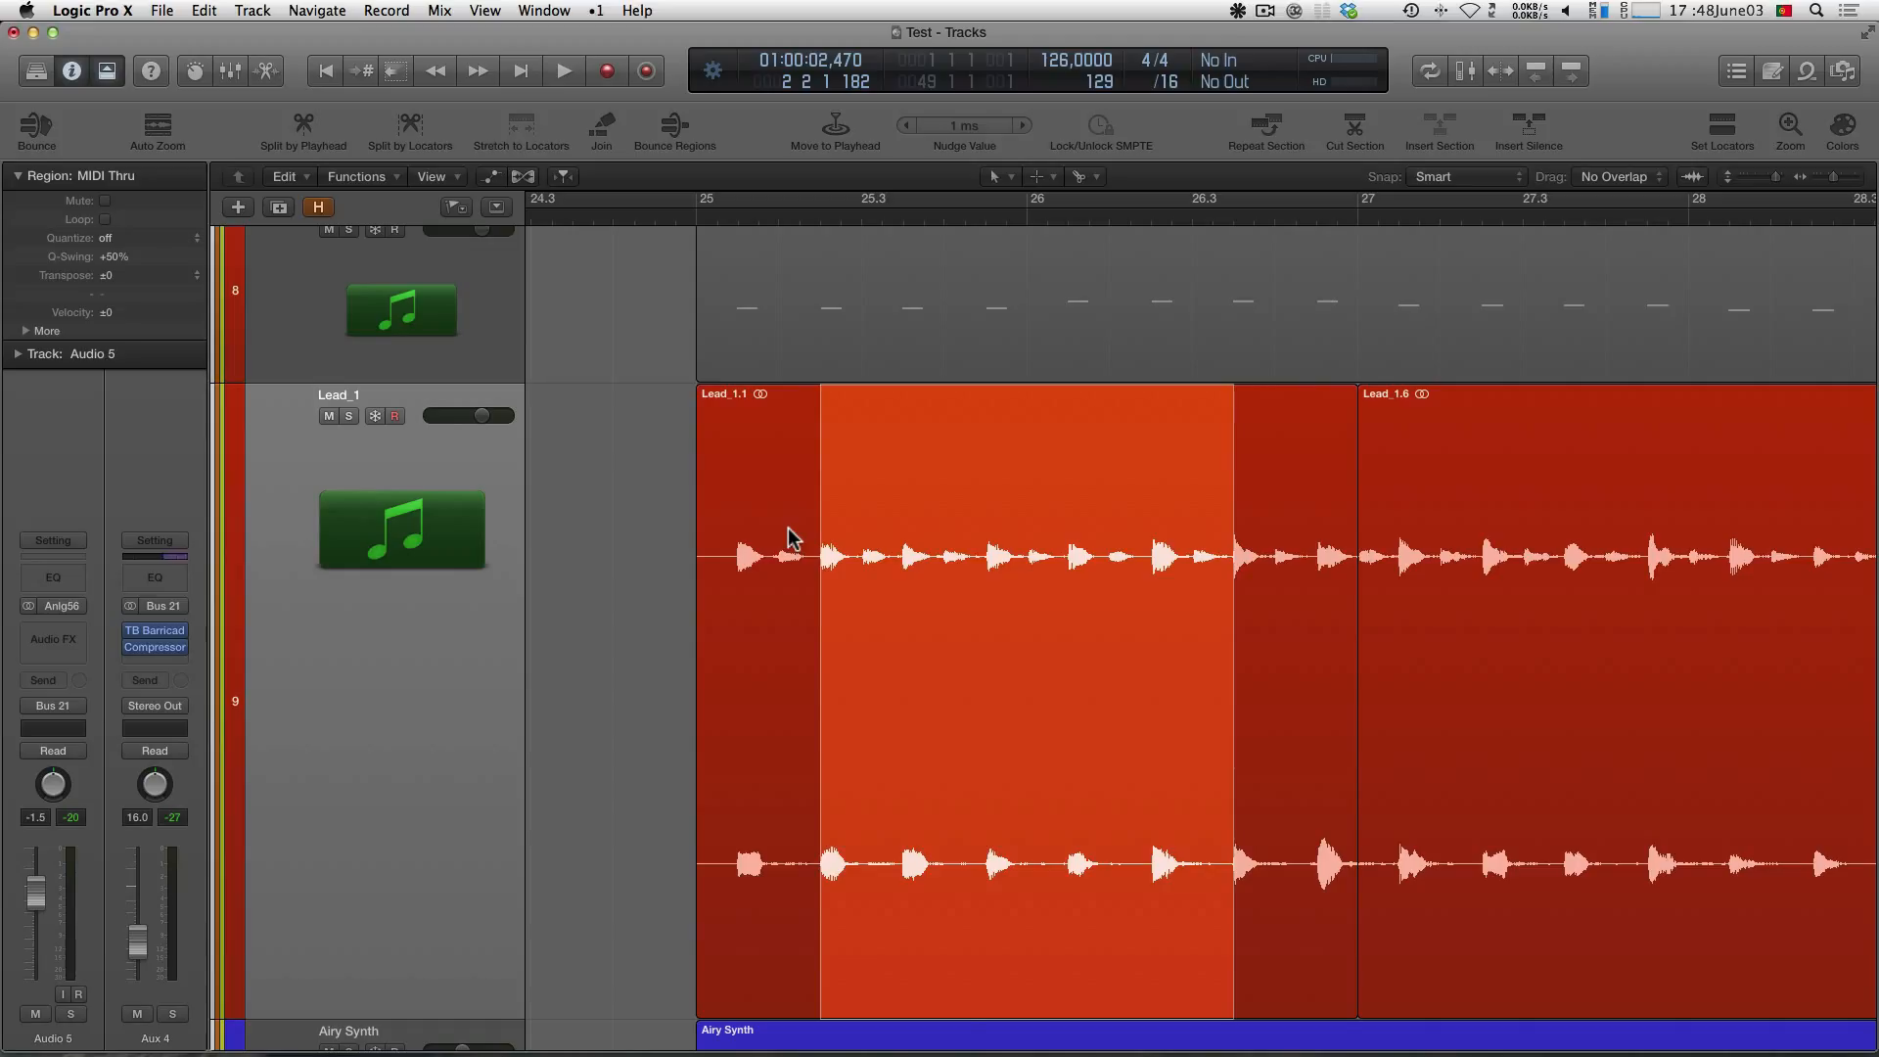
Move the end of the marquee selection back and forth between transients, finishing at its original end point
key(Left)
key(Right)
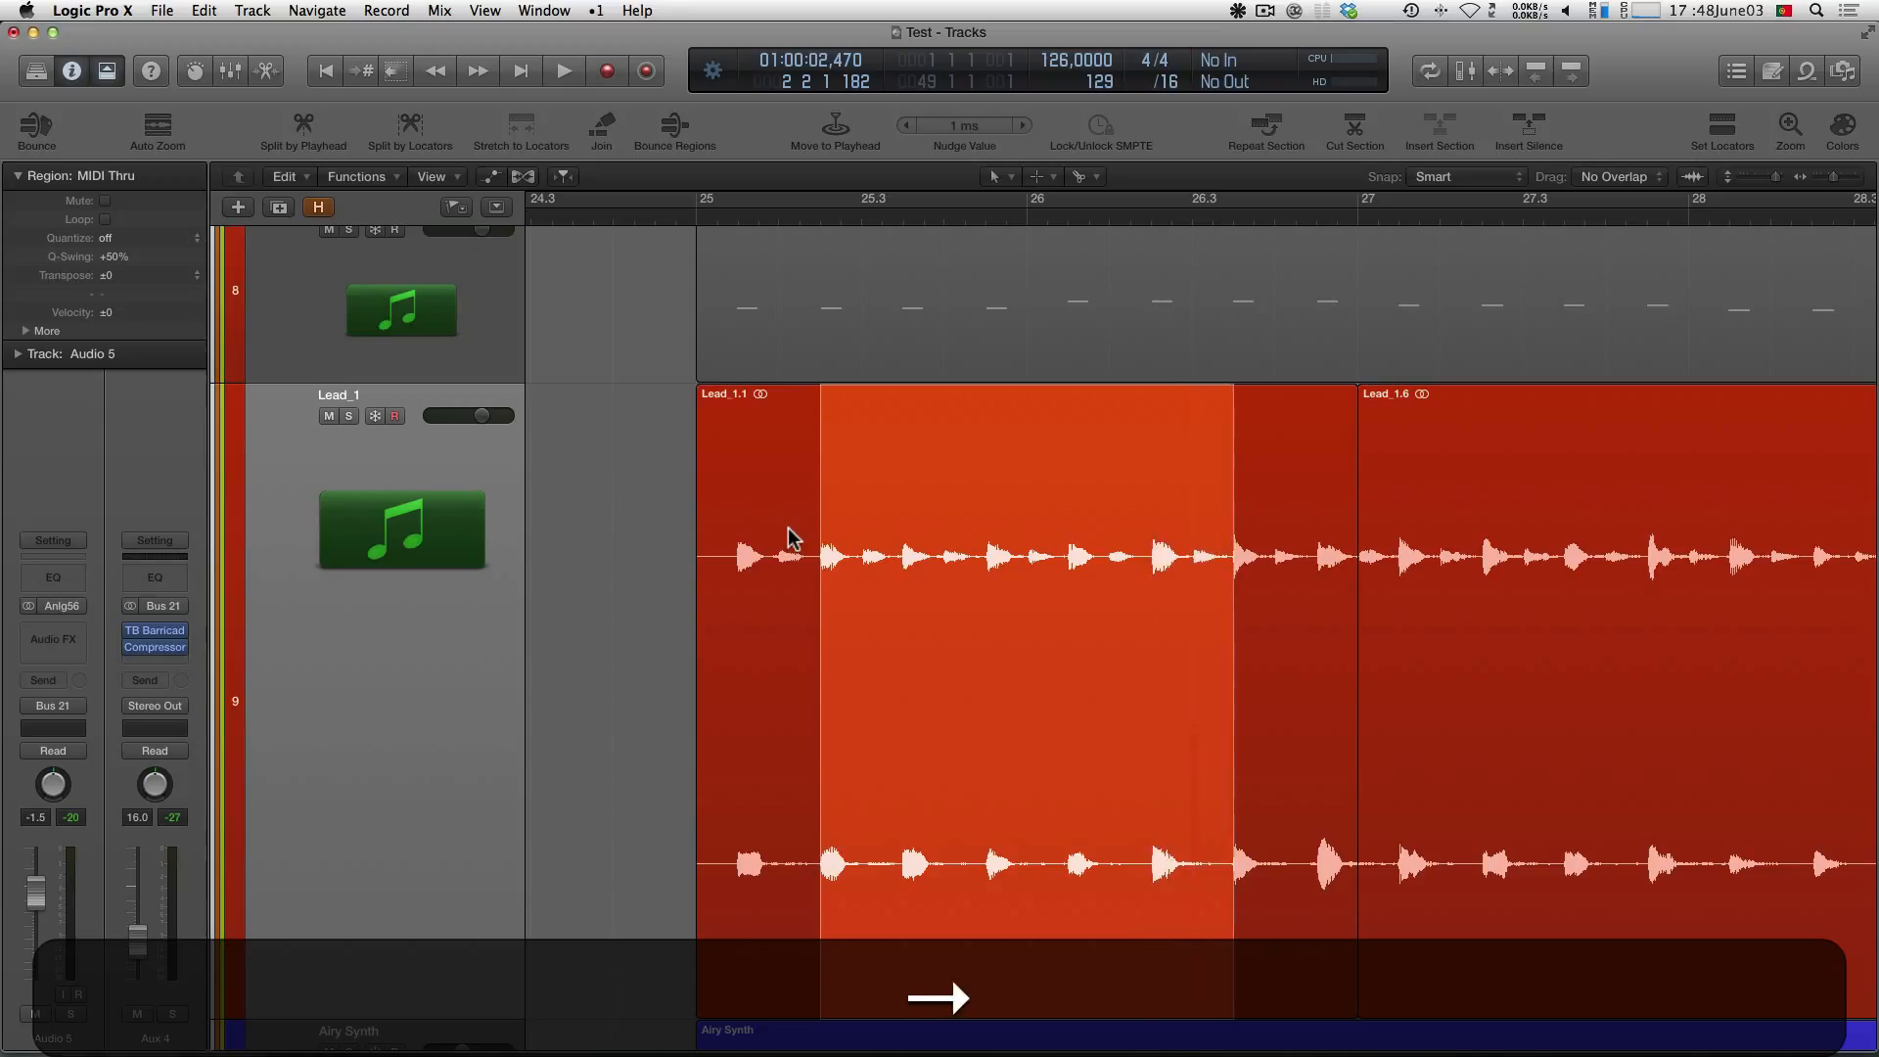
key(Left)
key(Left)
key(Left)
key(Left)
key(Right)
key(Right)
key(Right)
key(Right)
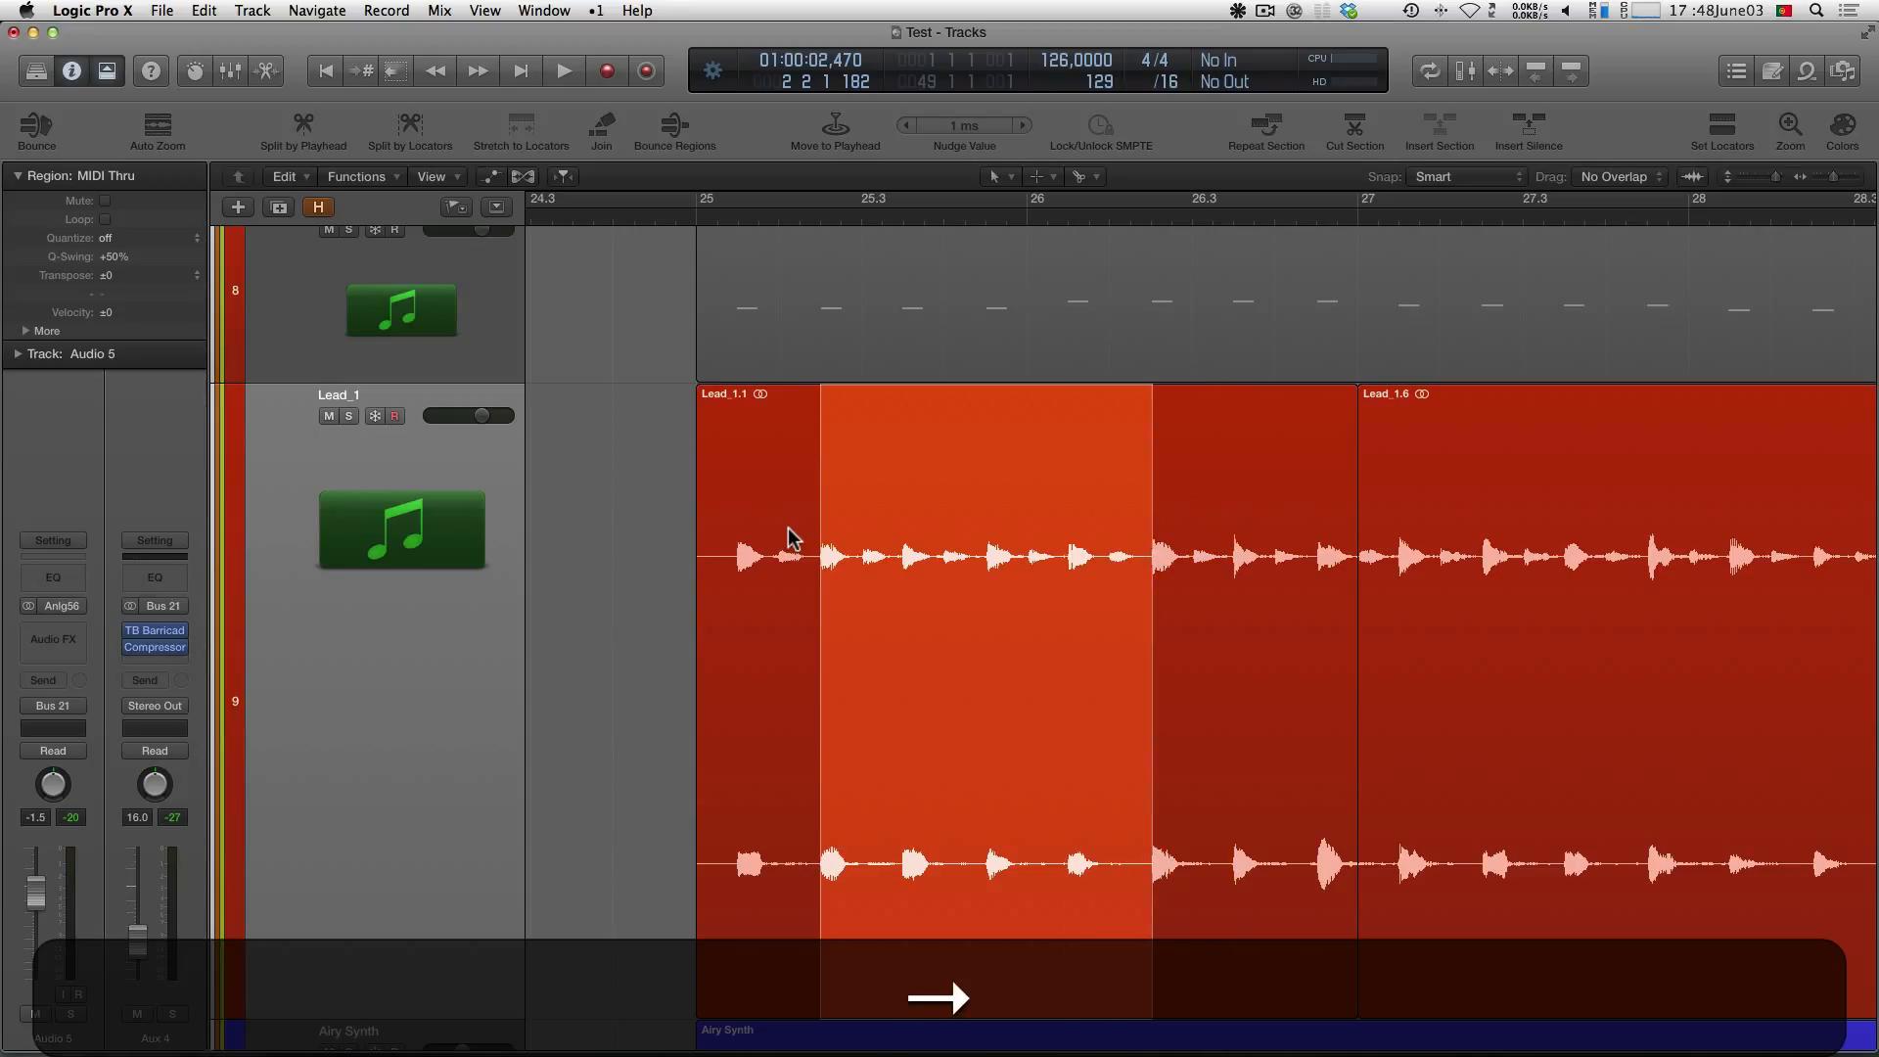
key(Left)
key(Left)
key(Left)
key(Right)
key(Right)
key(Right)
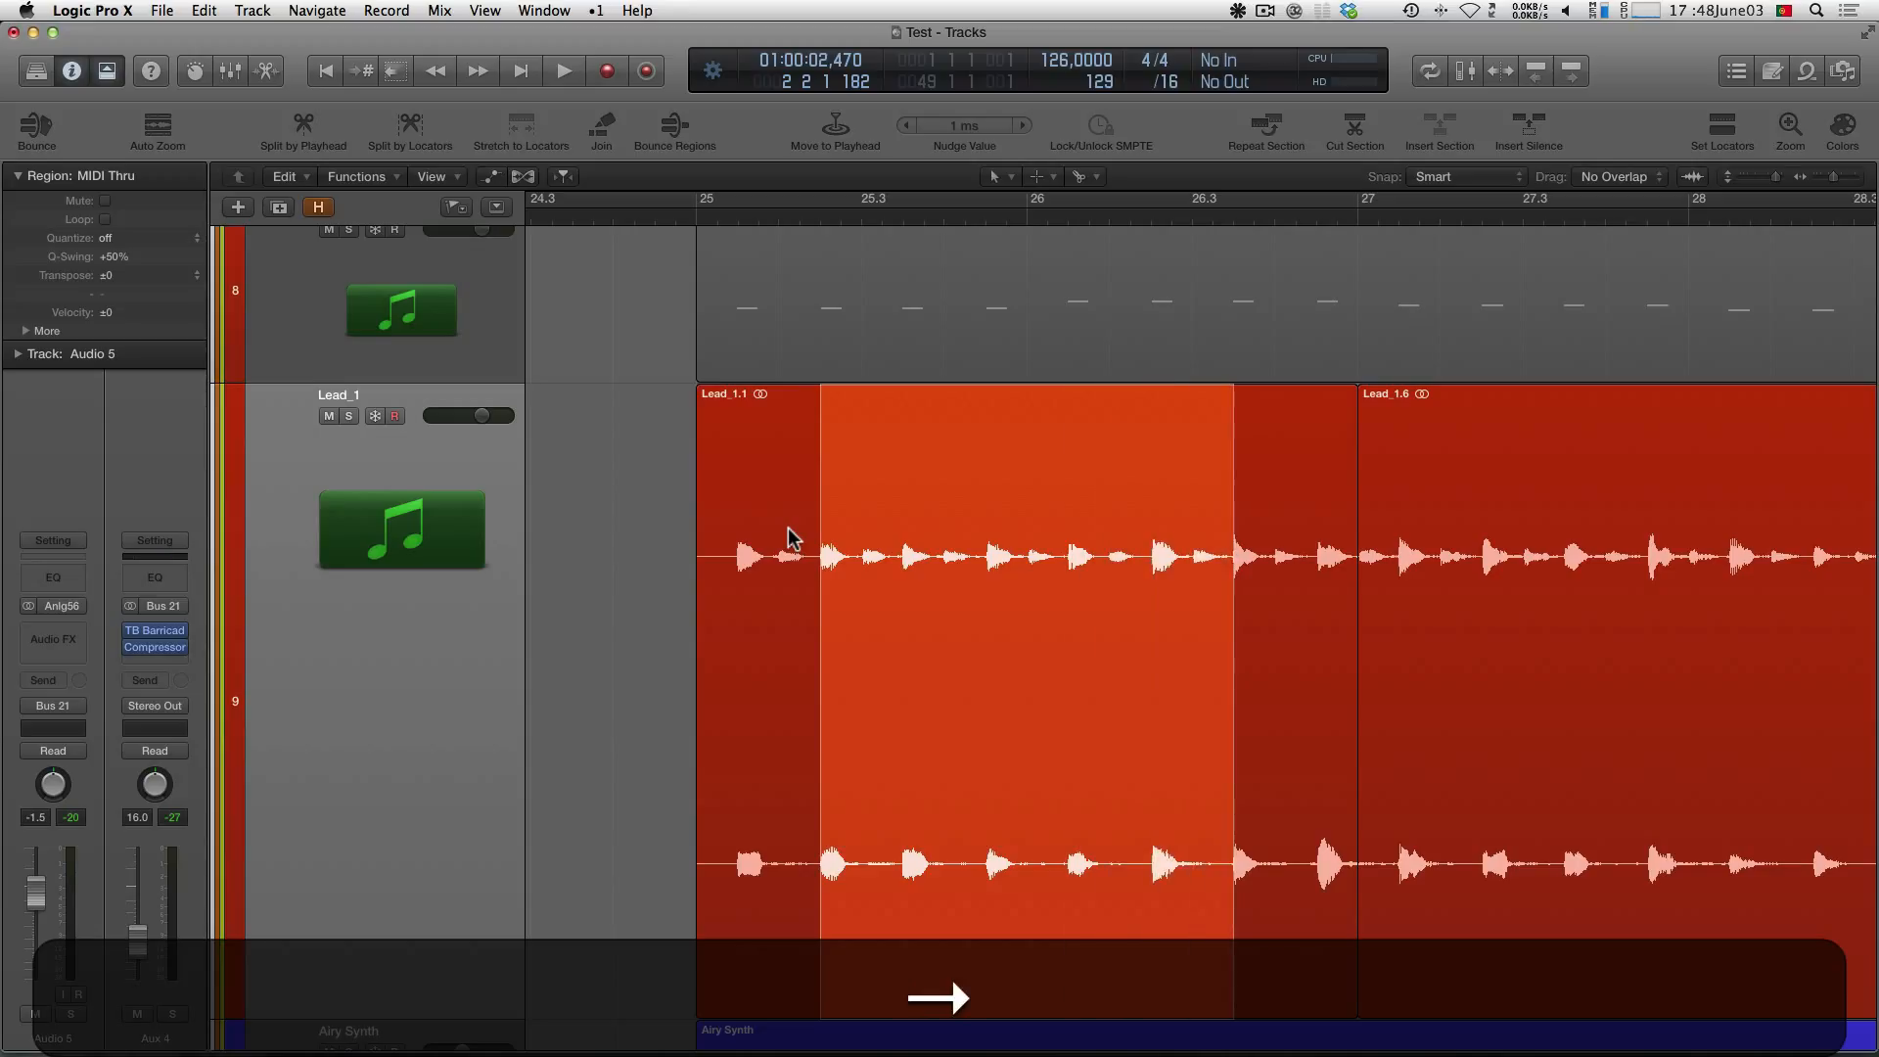
Move the start of the marquee selection back and forth between transients, finishing at its original start point
key(shift)
key(shift+Left)
key(shift+Left)
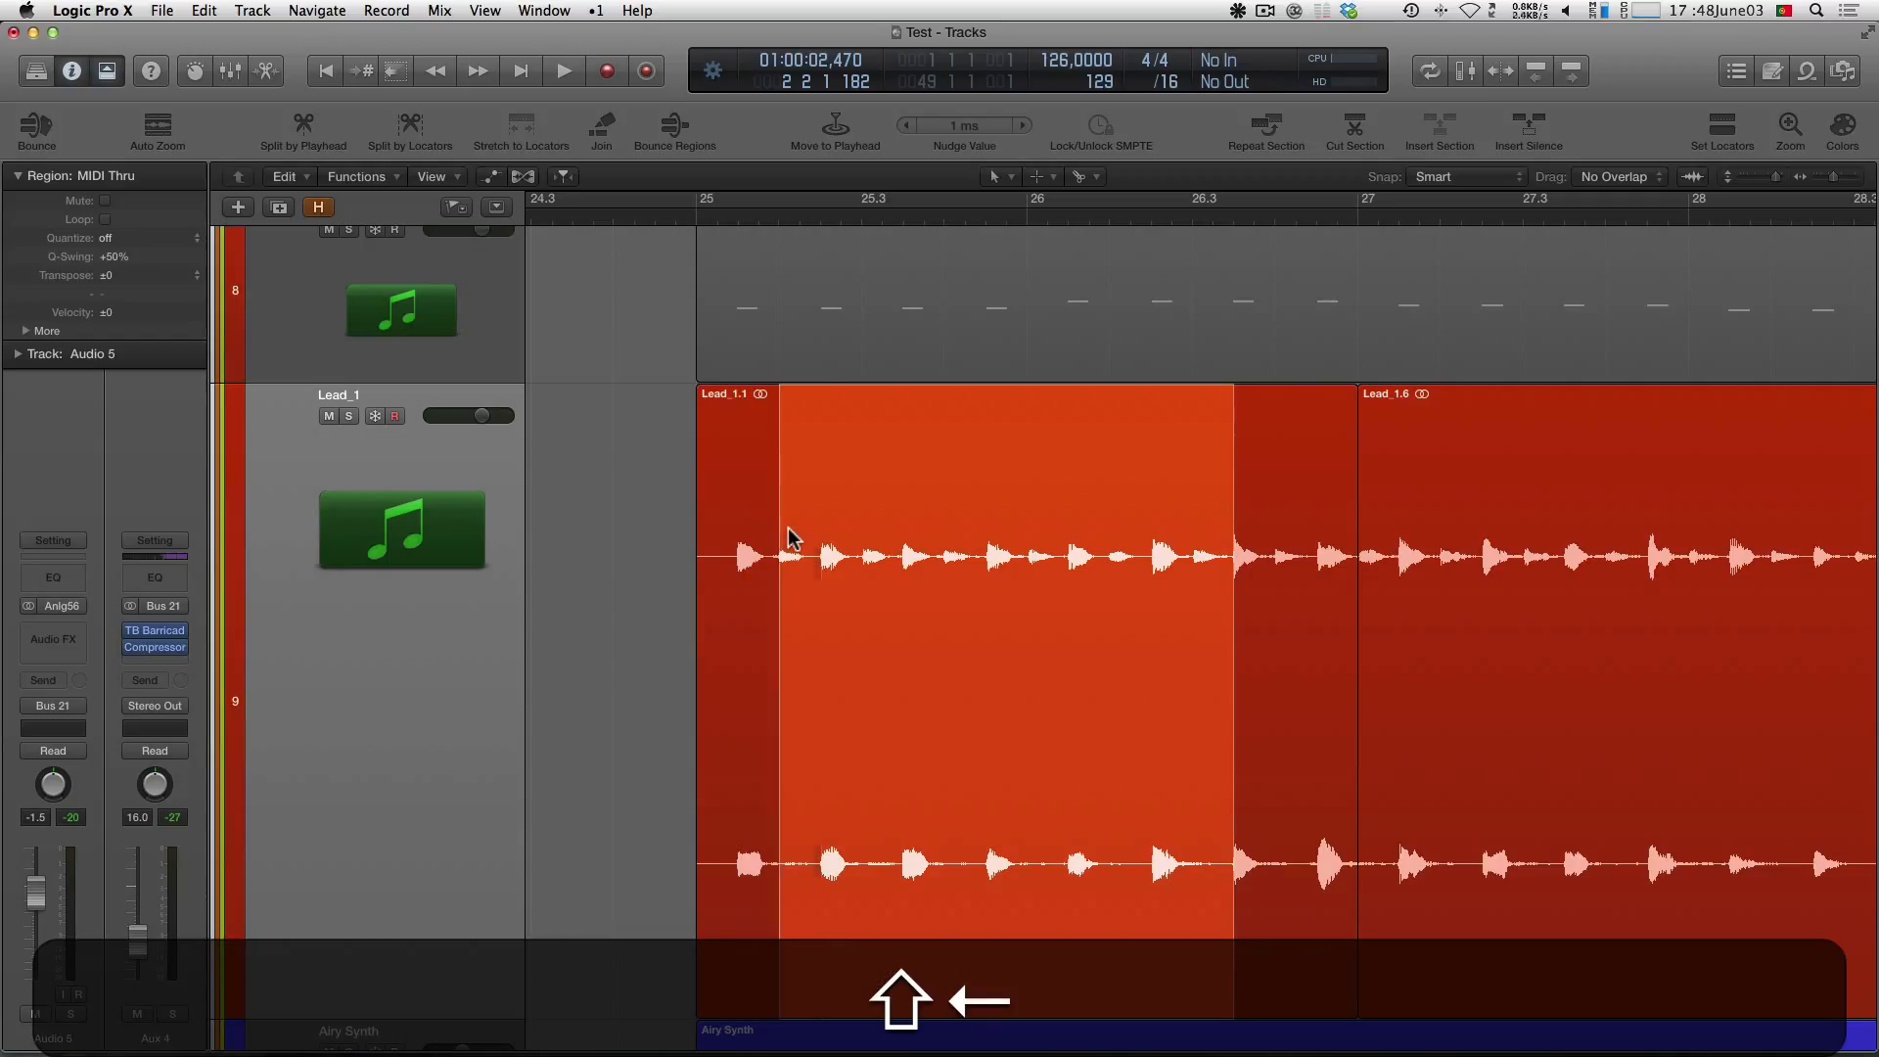
key(shift+Right)
key(shift+Right)
key(shift+Right)
key(shift+Right)
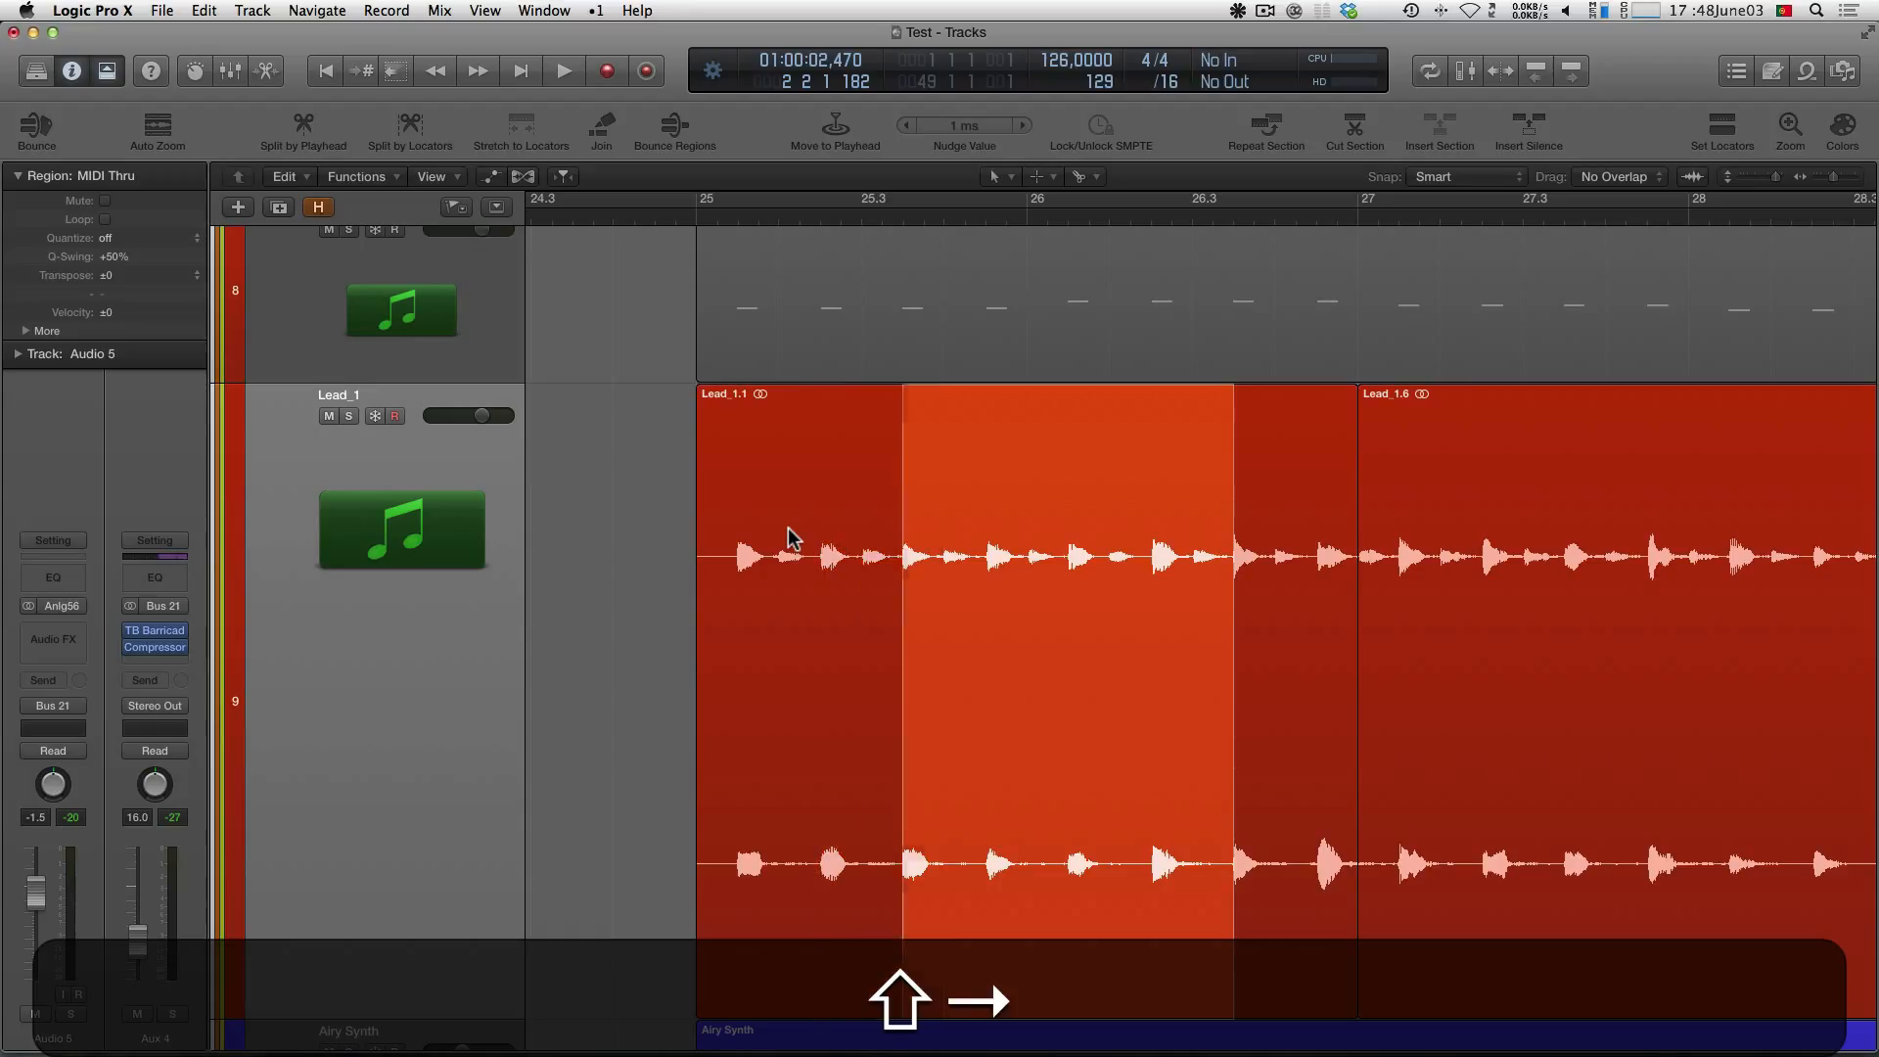
key(shift+Right)
key(shift+Left)
key(shift+Left)
key(shift+Left)
key(shift+Left)
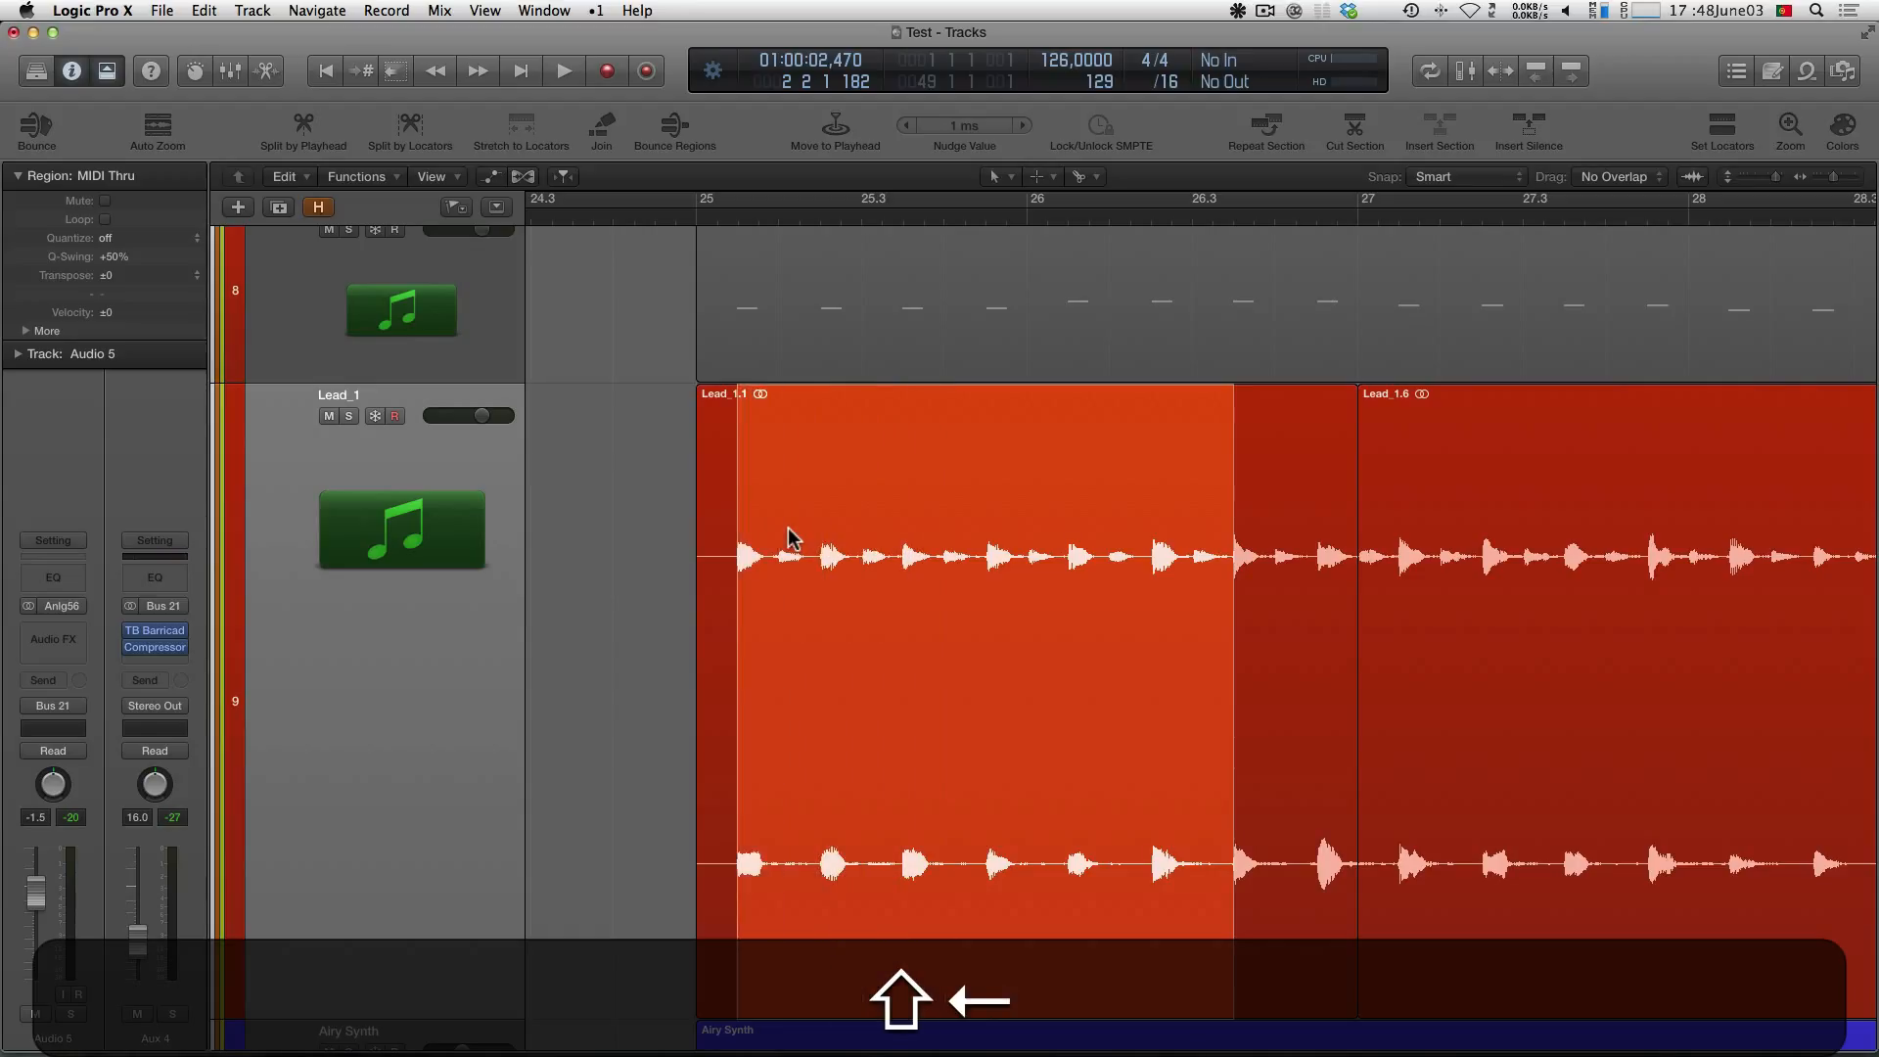
key(shift+Right)
key(shift+Right)
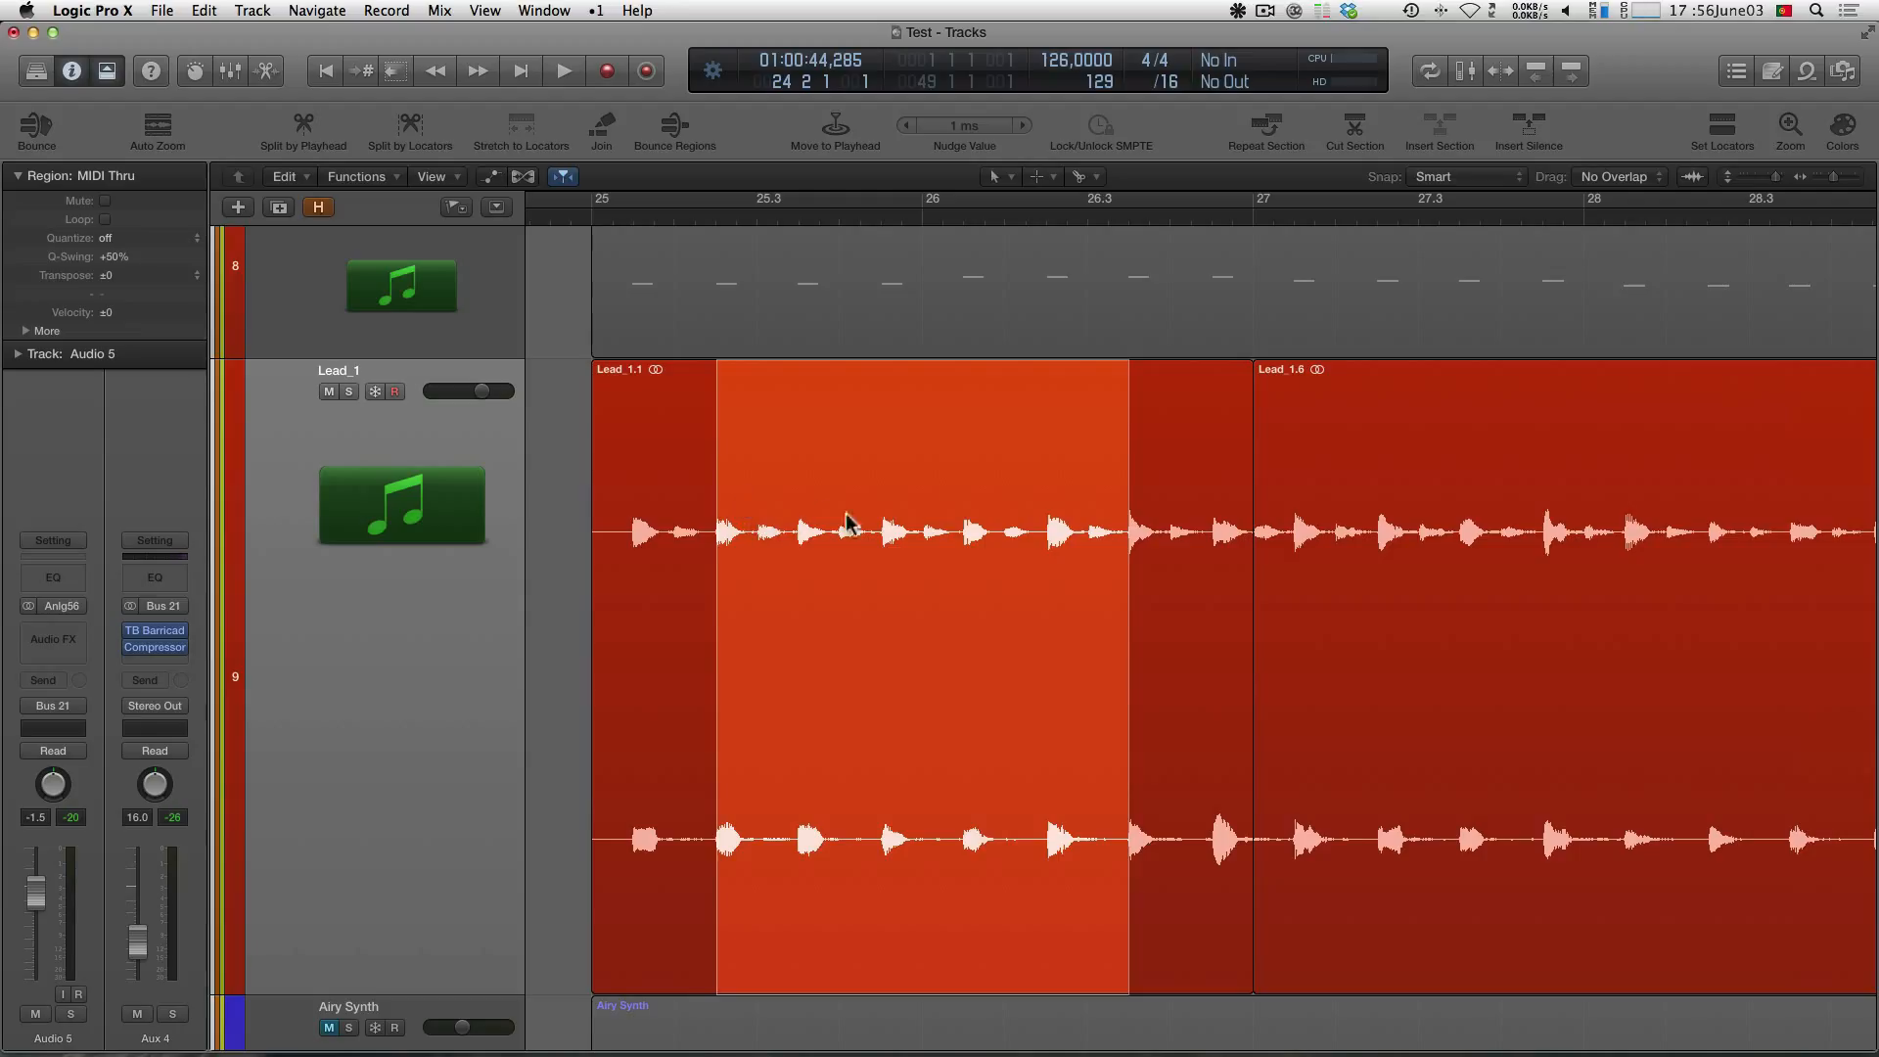
Clear the marquee selection and split Lead_1.1 at positions 25.3 and 26.3
click(570, 499)
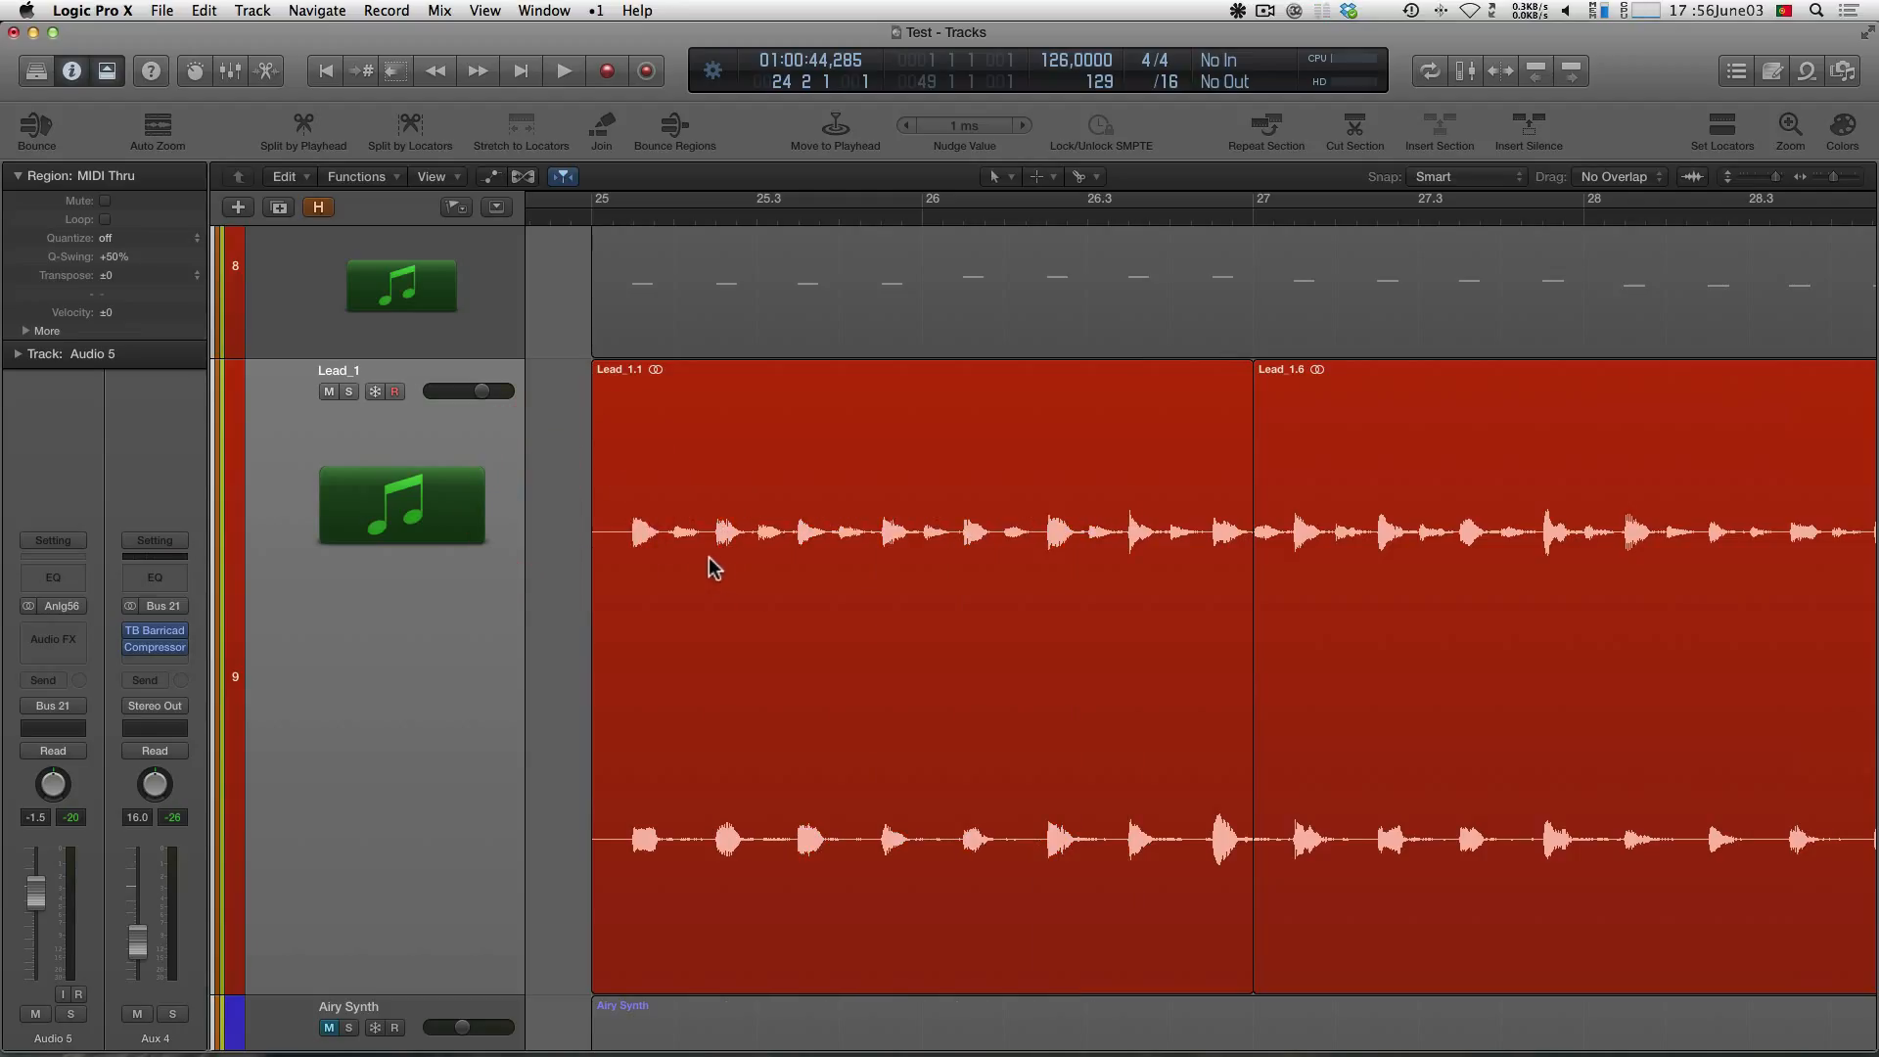
drag(704, 573, 761, 580)
drag(990, 593, 1078, 599)
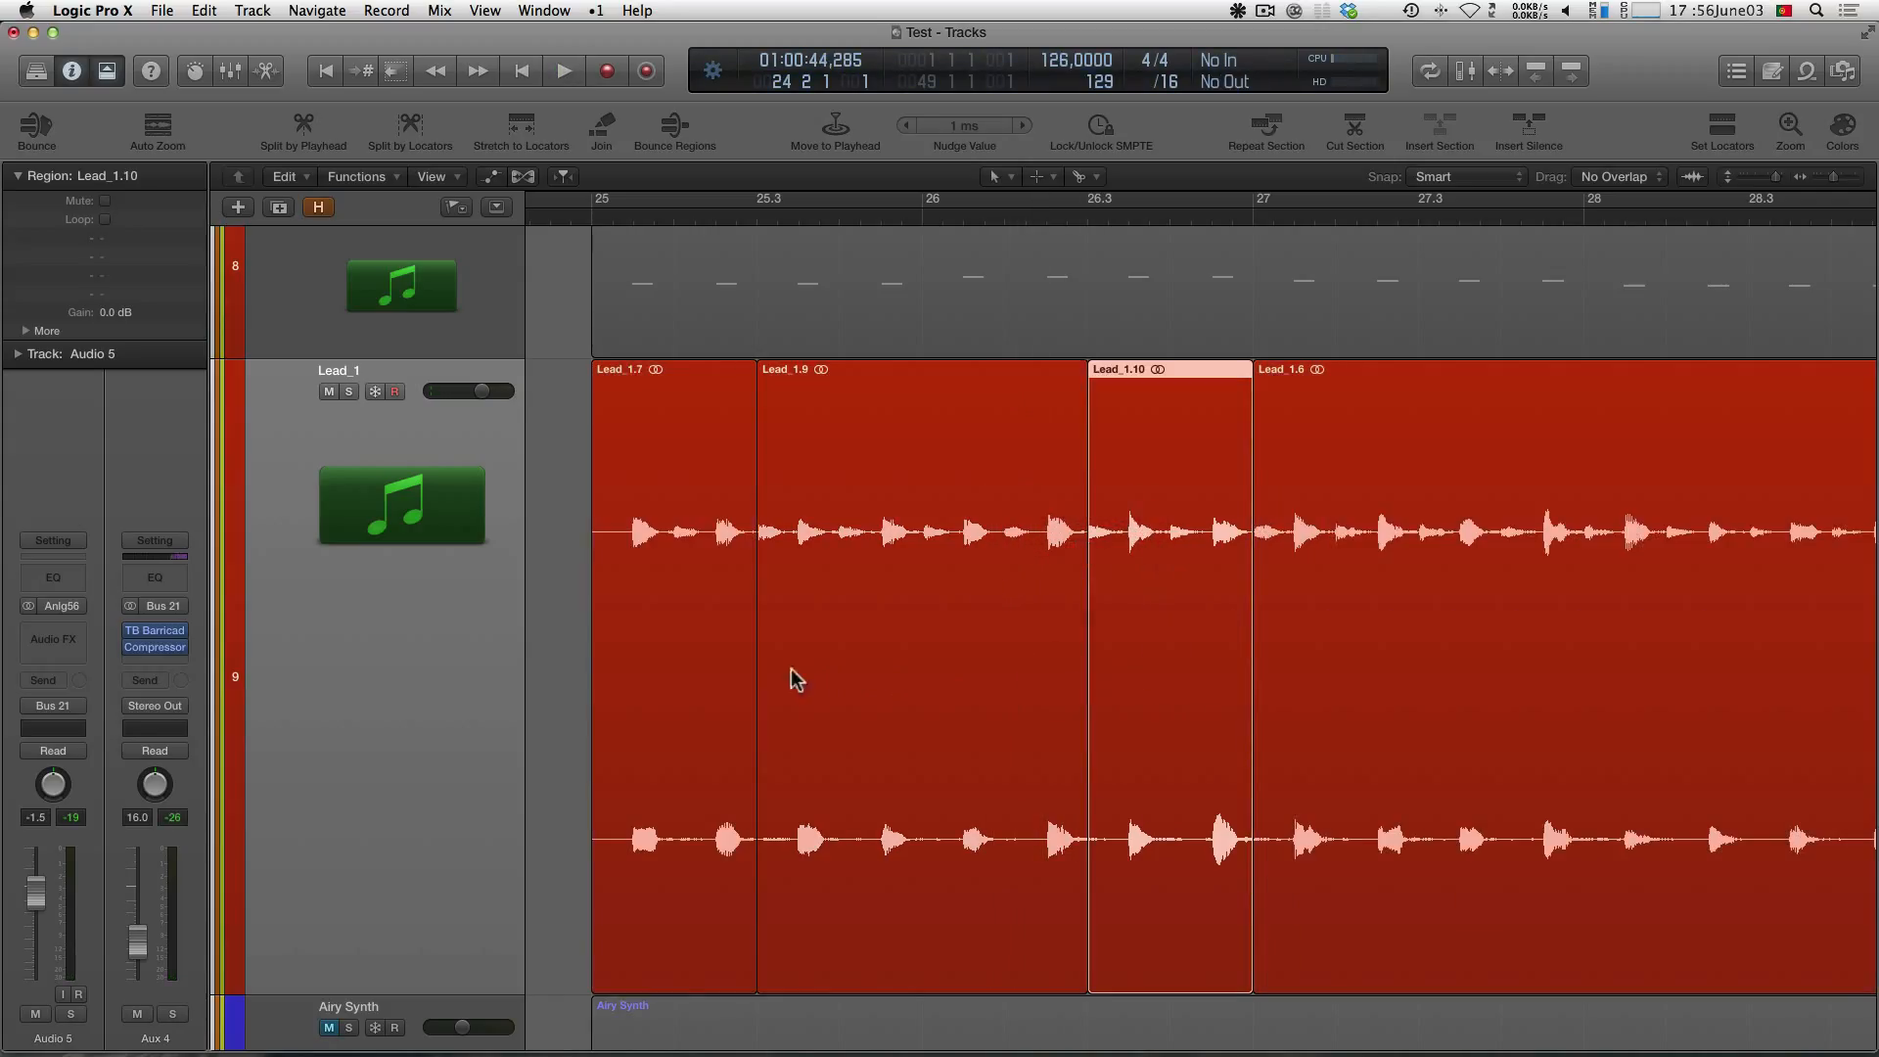
Delete regions Lead_1.10 and Lead_1.7, keeping only Lead_1.9 between positions 25.3 and 26.3
click(1162, 583)
key(BackSpace)
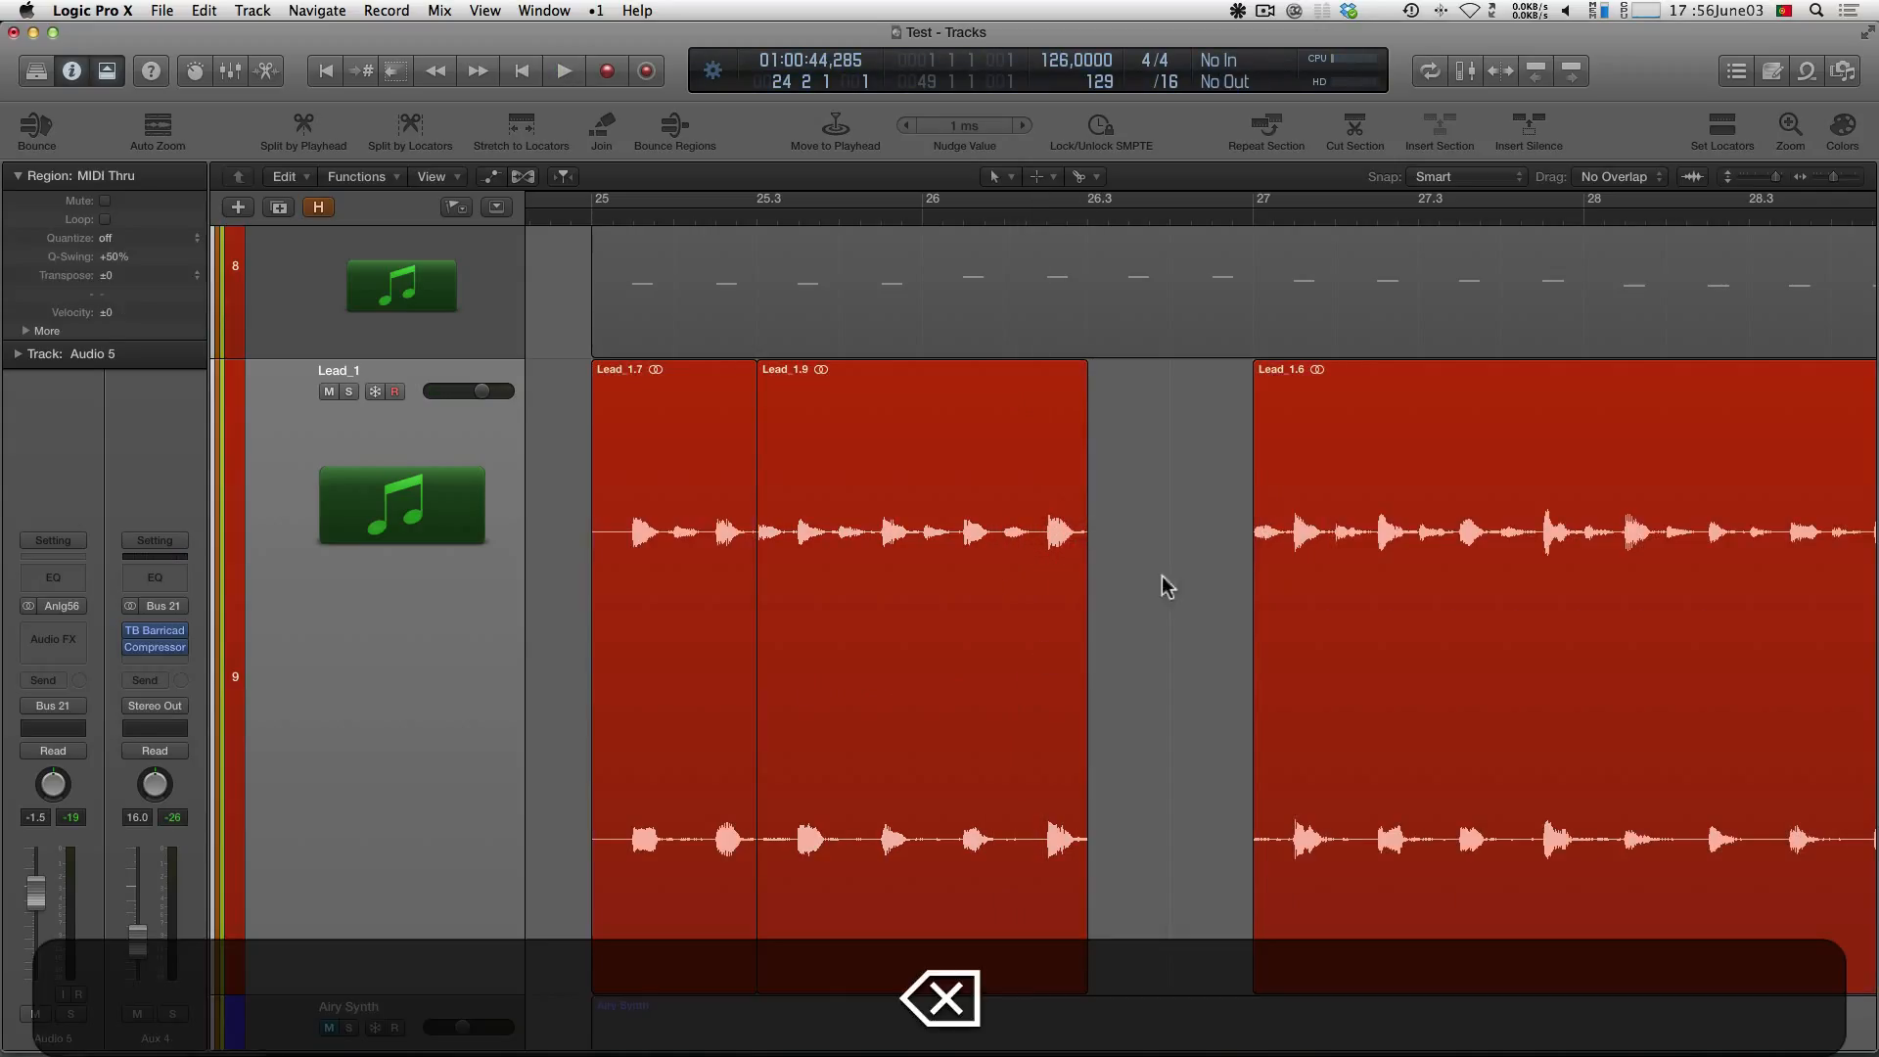
click(659, 549)
key(BackSpace)
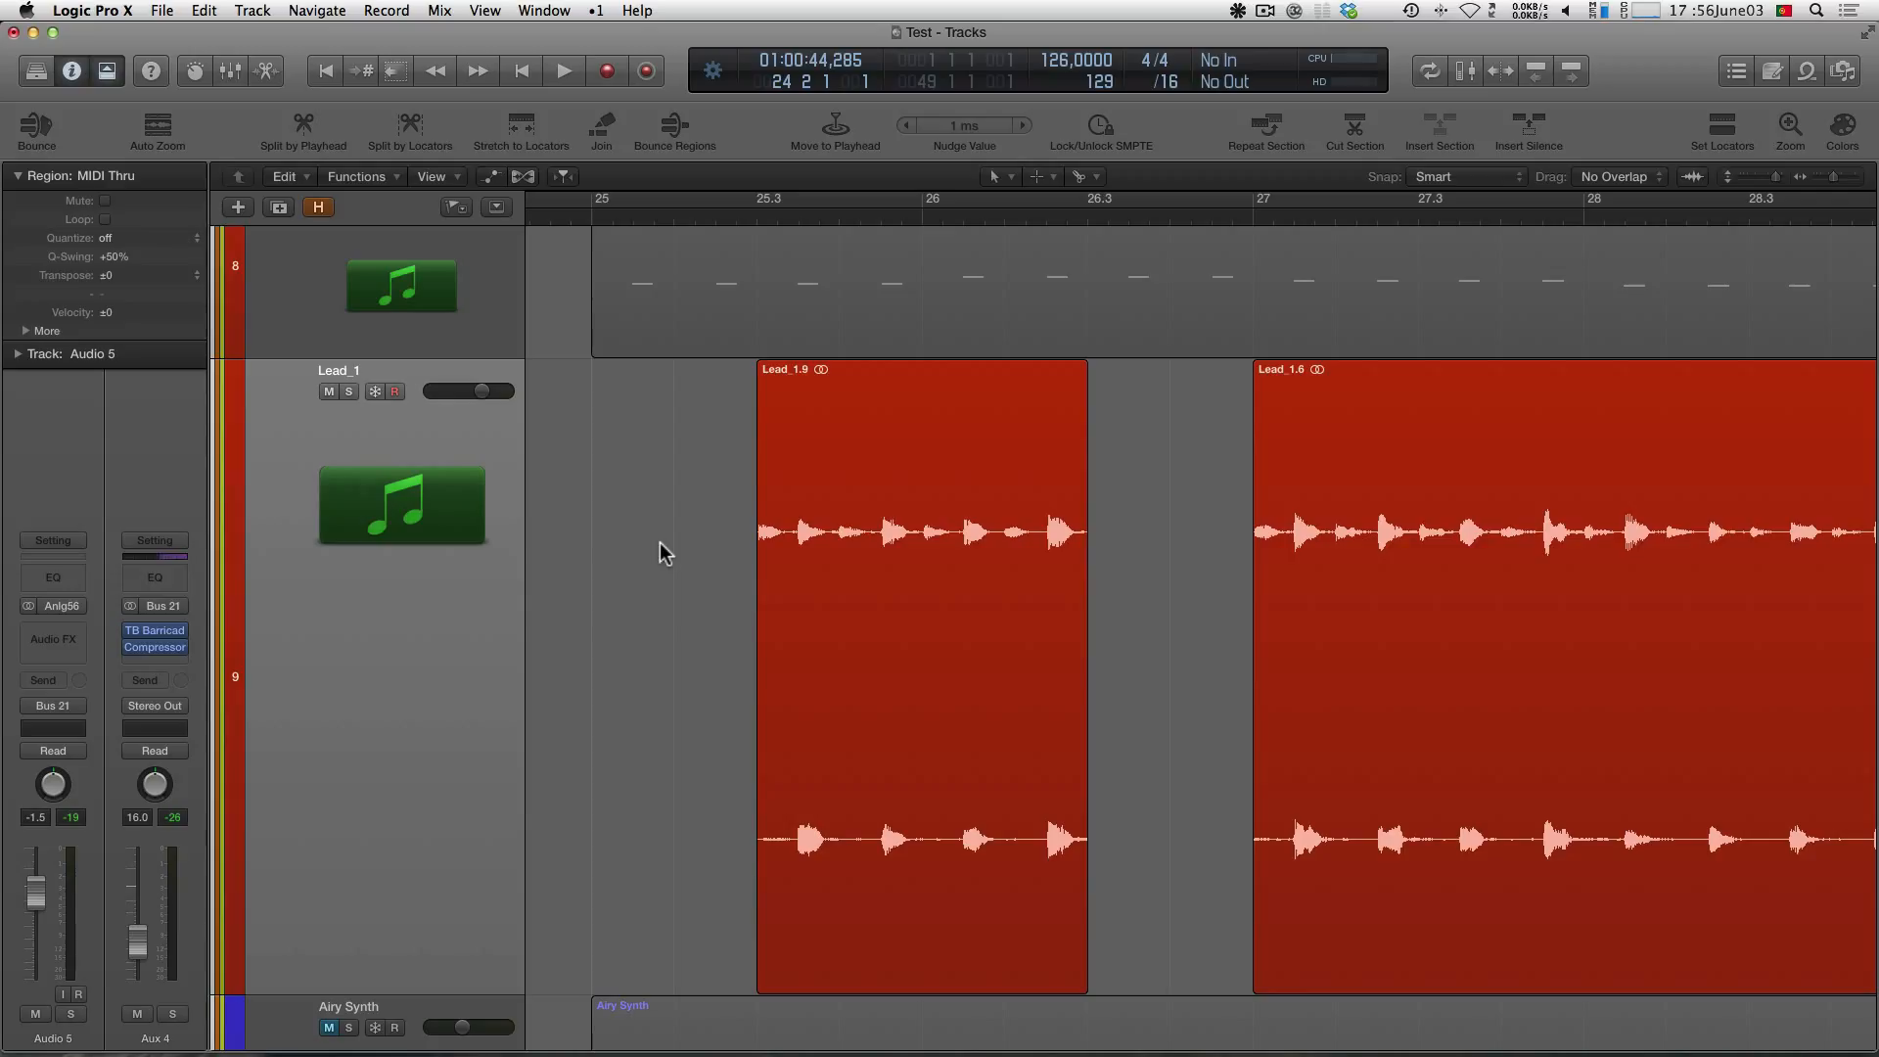
Undo both region deletions and the splits so Lead_1.1 is one region again
key(super+z)
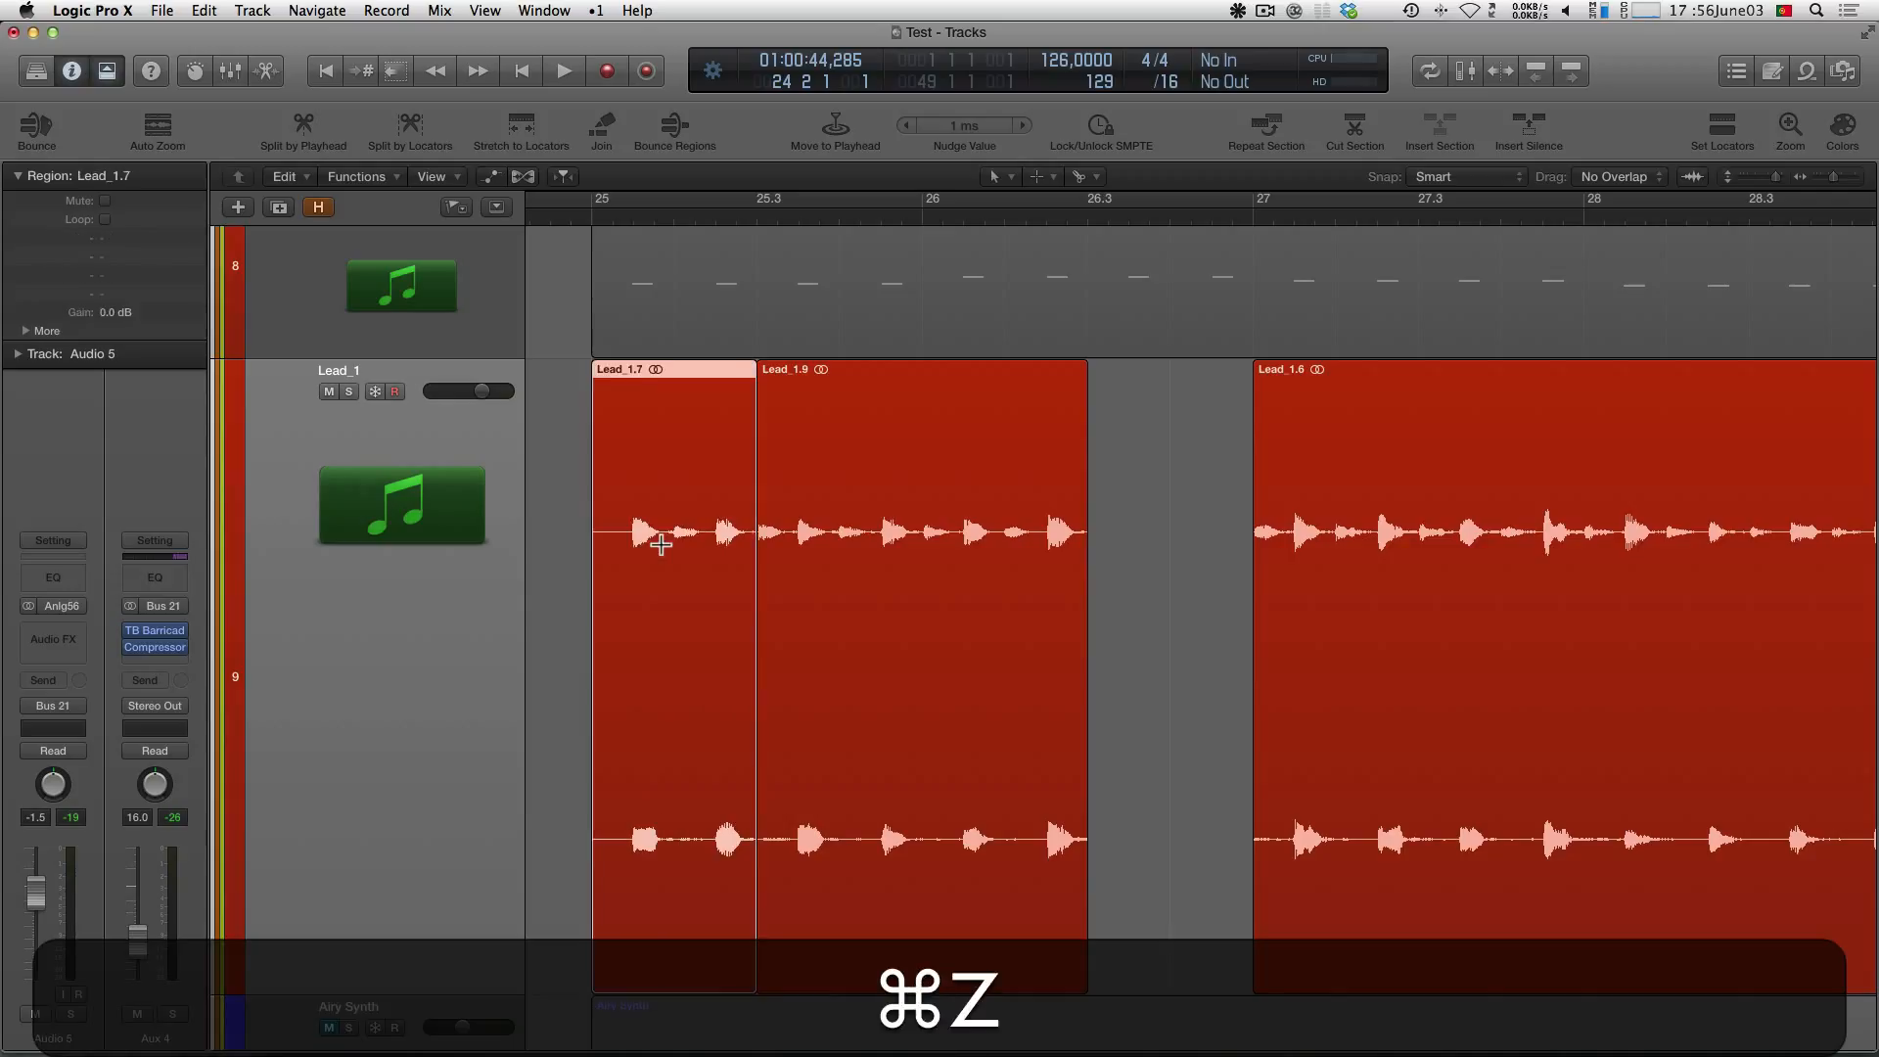
key(super+z)
key(super+z)
key(super+z)
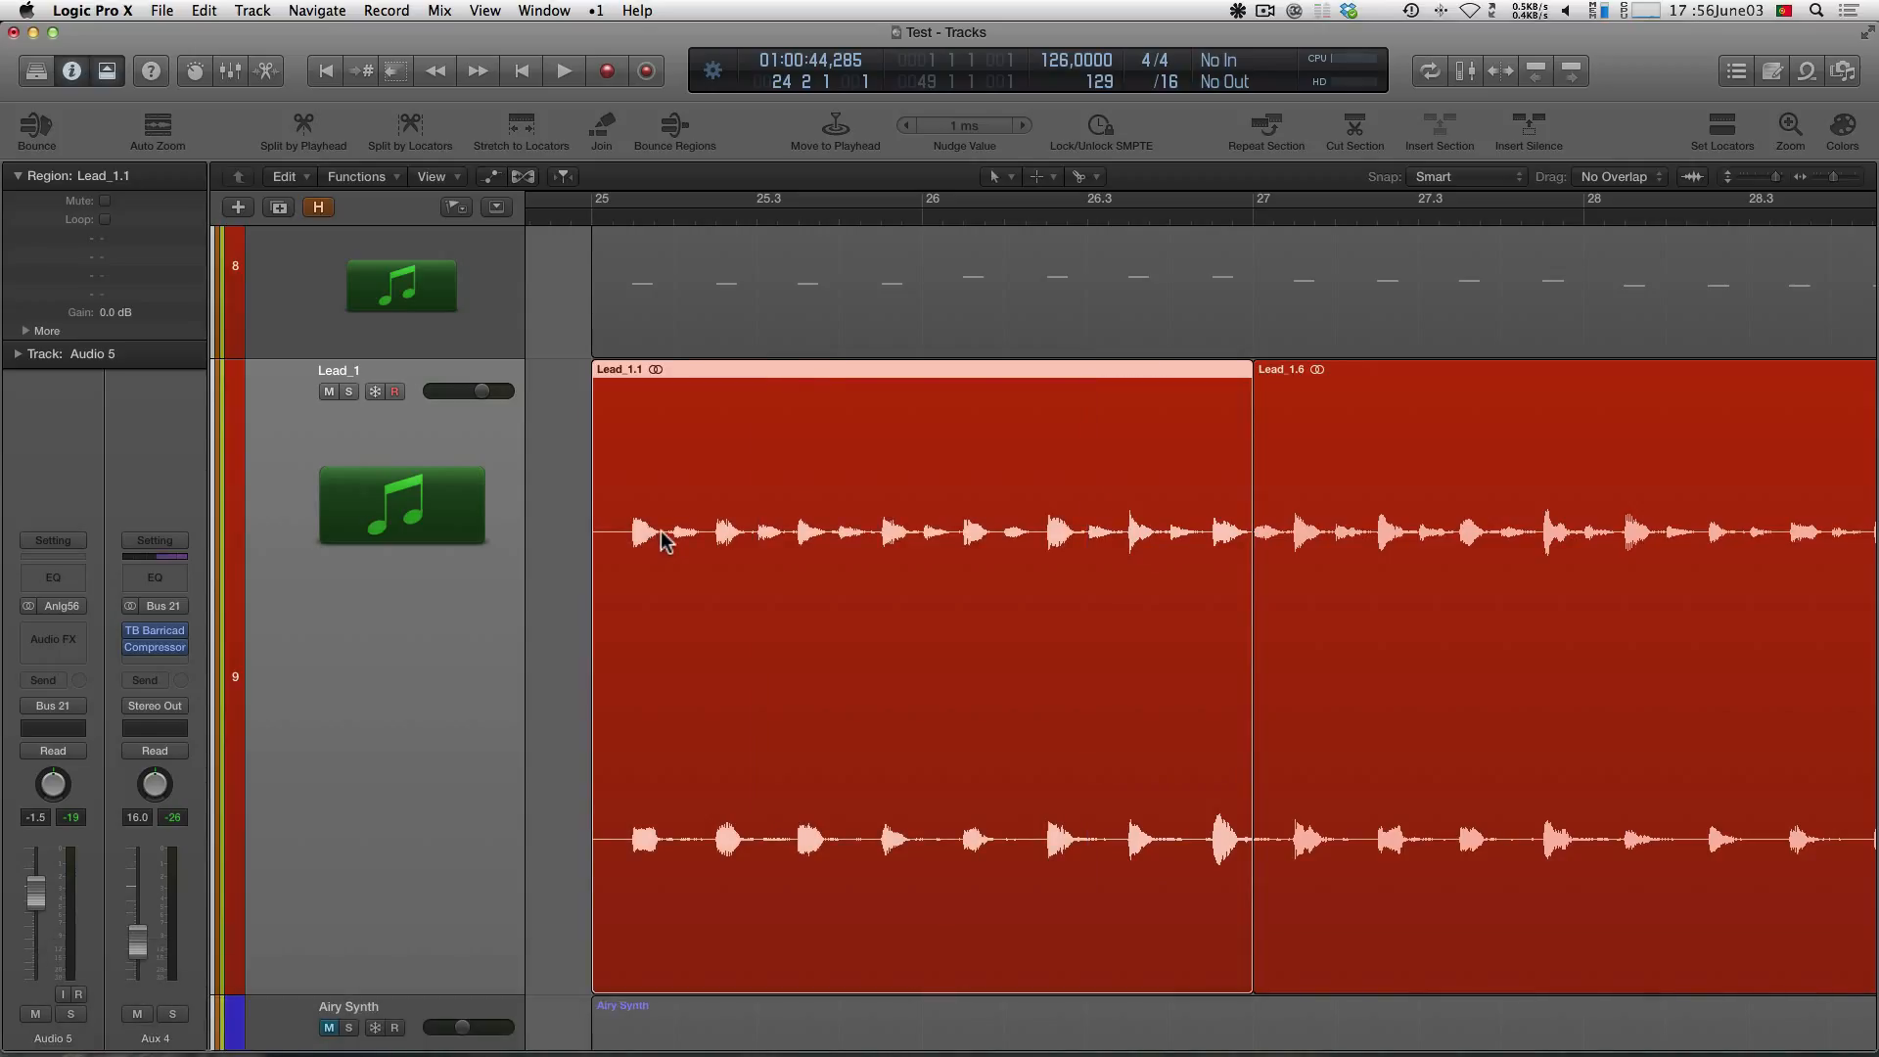
drag(711, 537, 1152, 627)
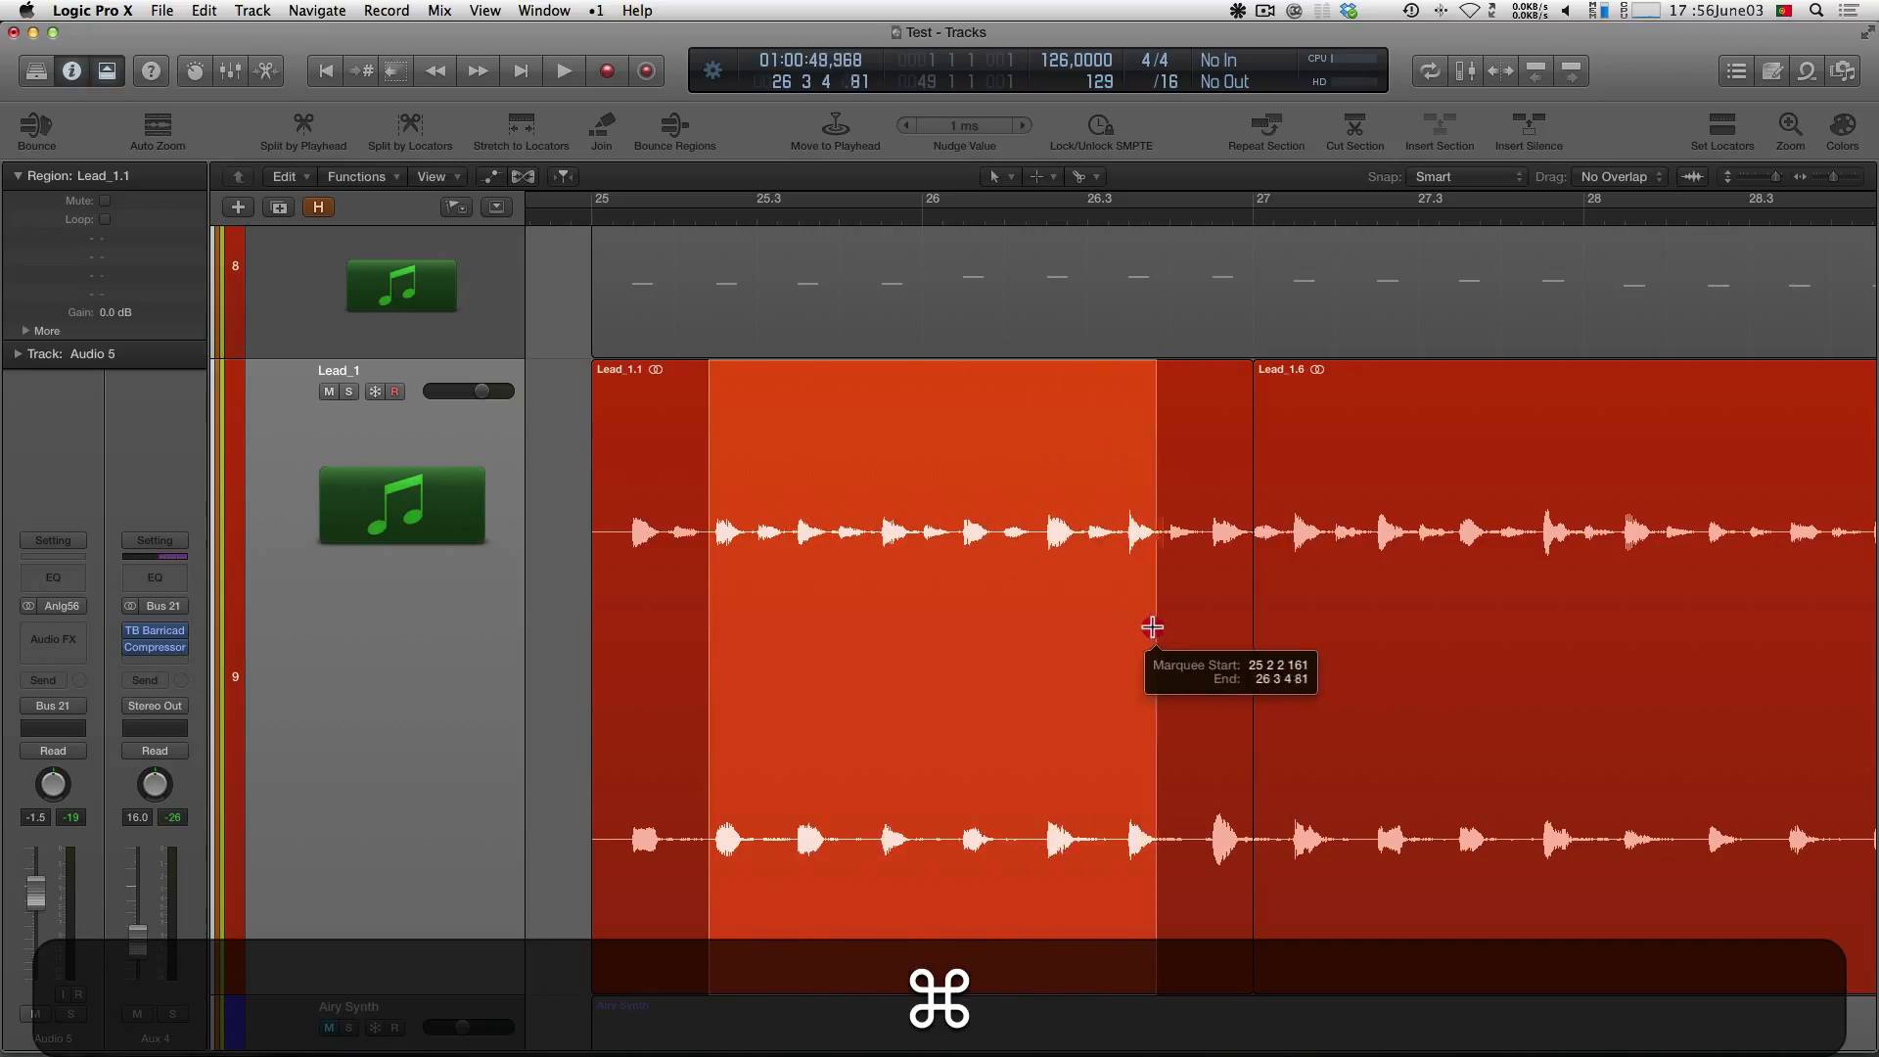
click(554, 537)
drag(755, 554, 1090, 591)
click(560, 535)
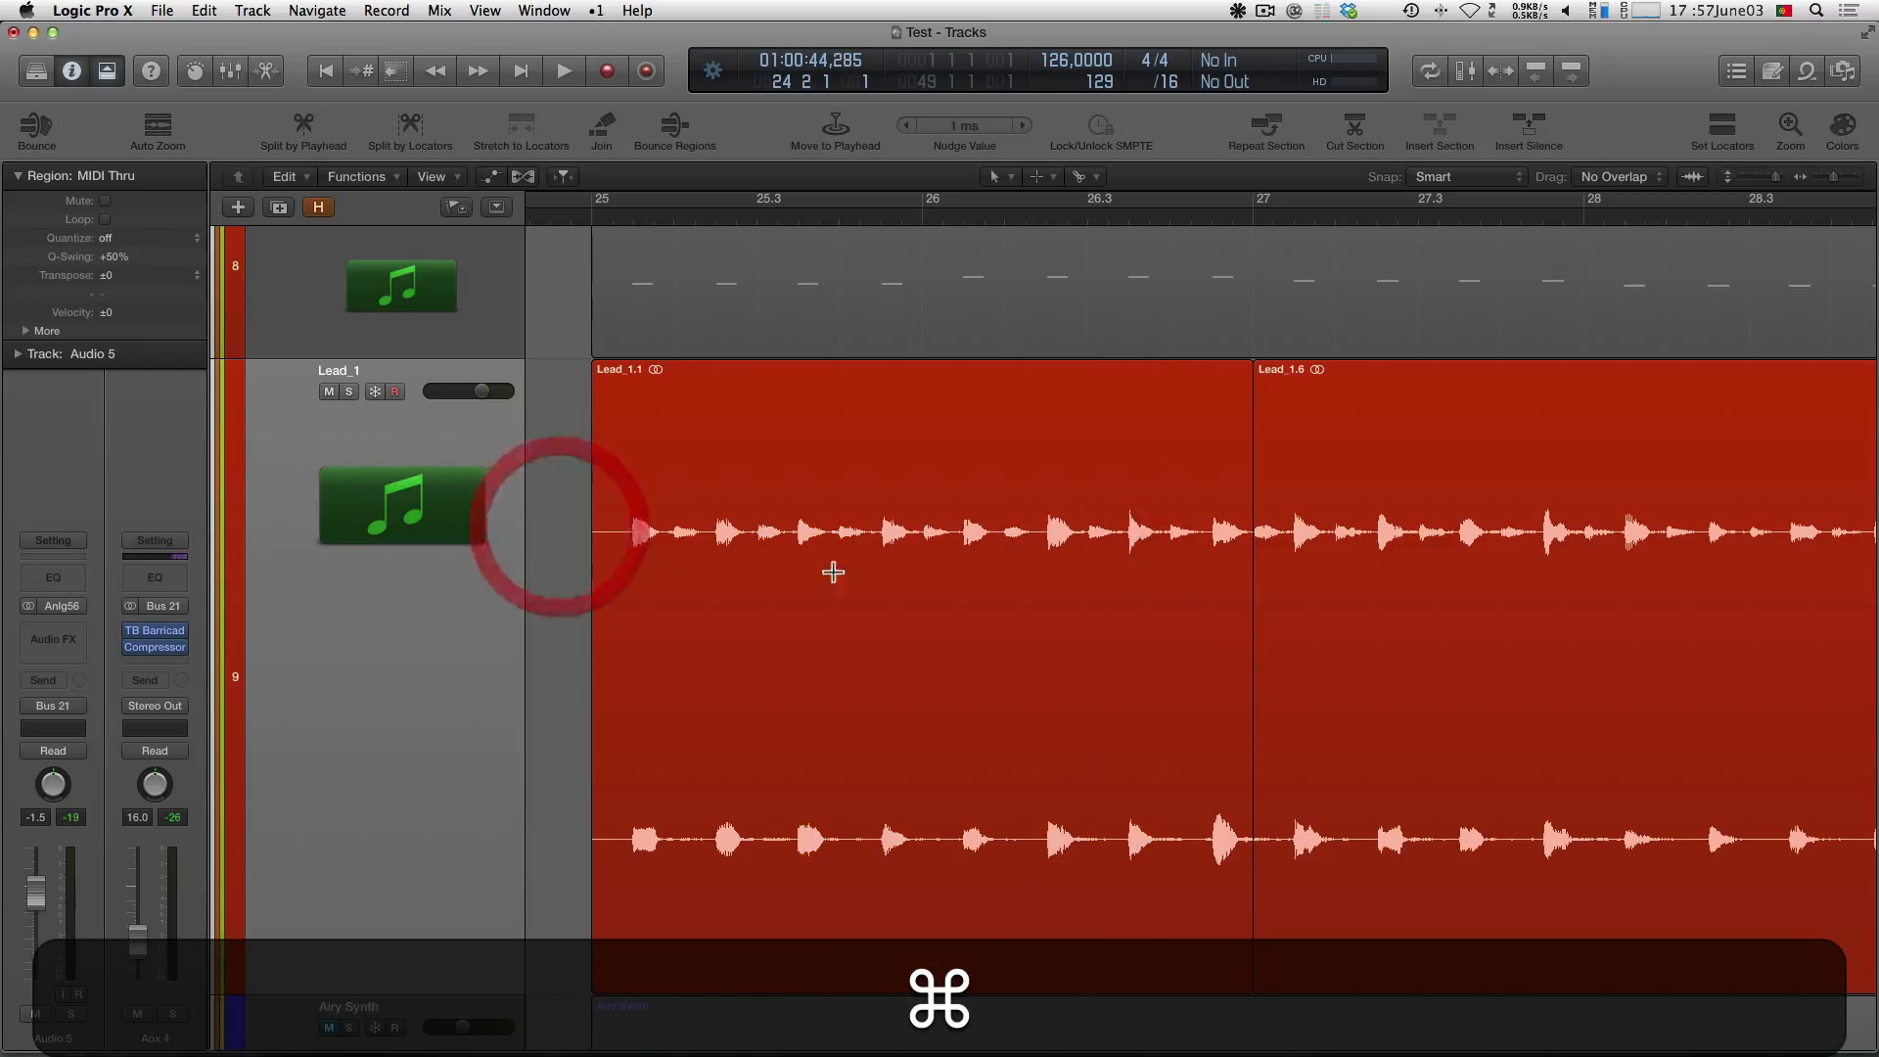
Make a marquee selection in Lead_1.1 from 25.3 to 26.3 using transient adjustments, and crop the region to it
drag(830, 558, 1031, 605)
key(Right)
key(Right)
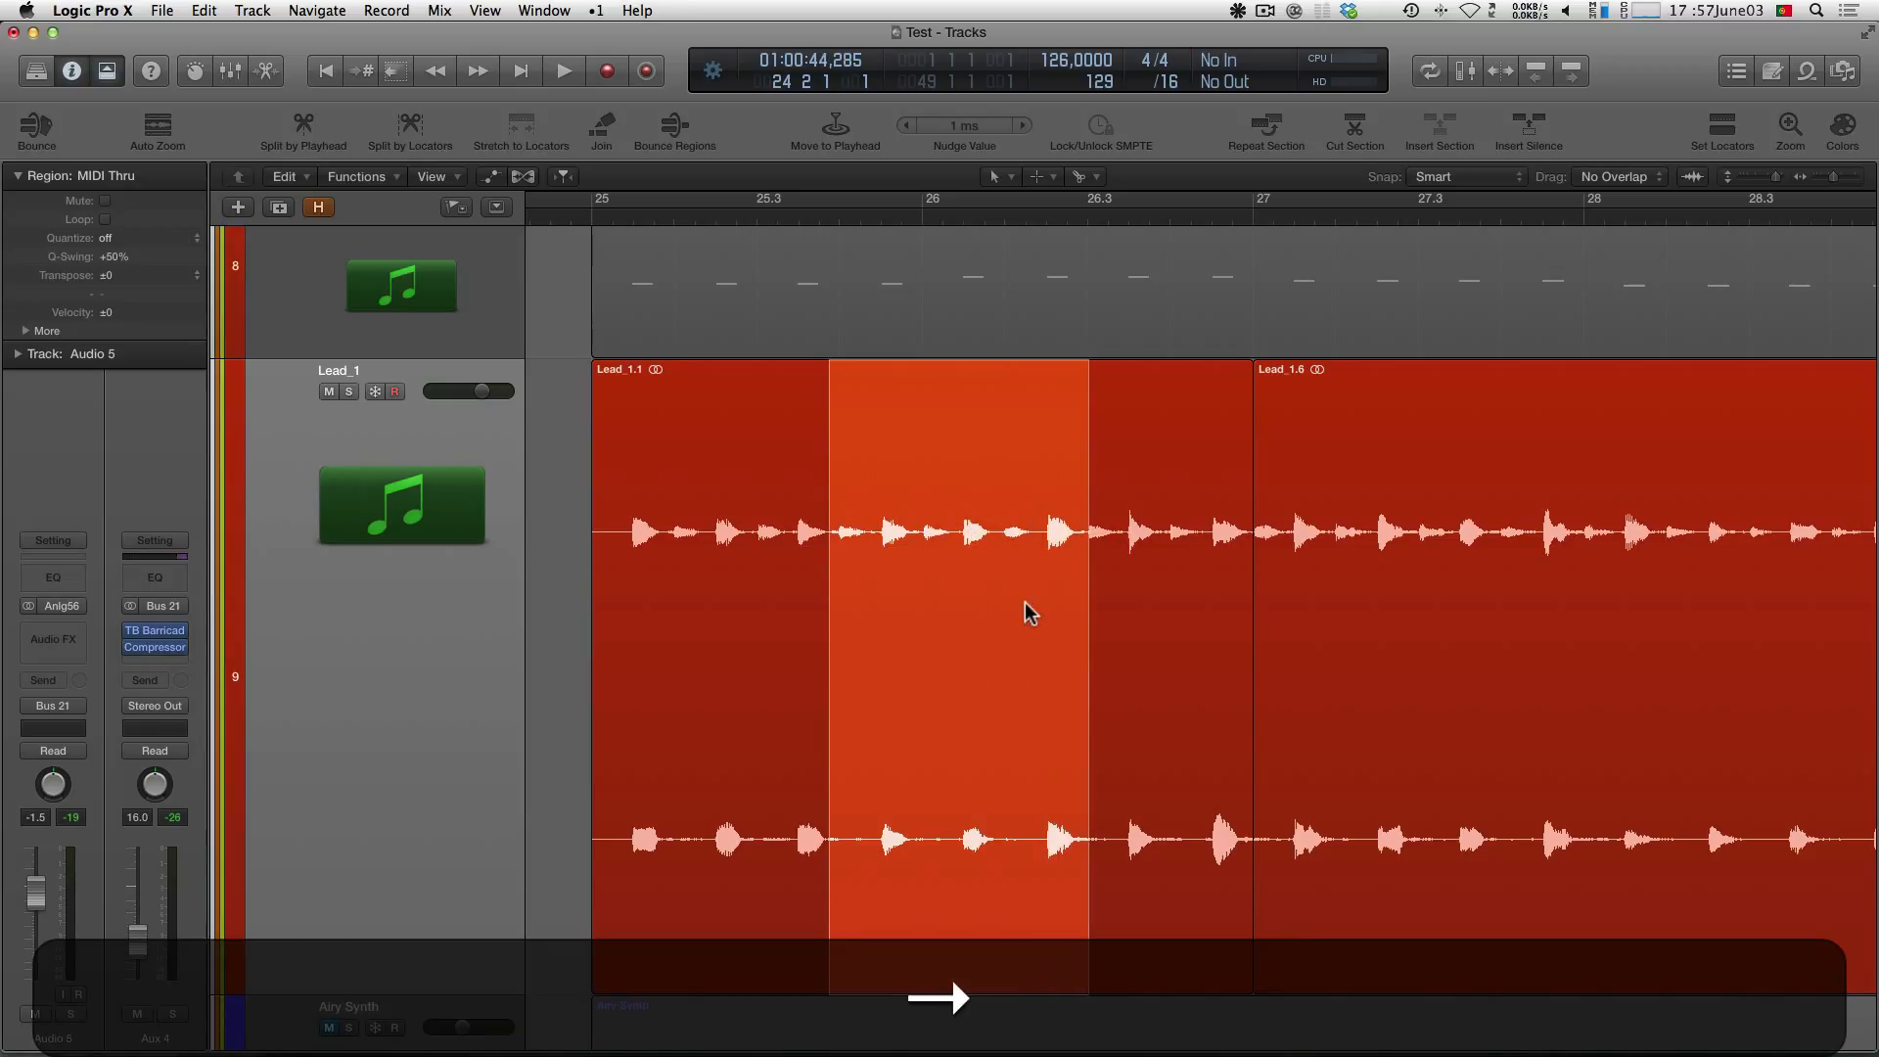
key(shift+Left)
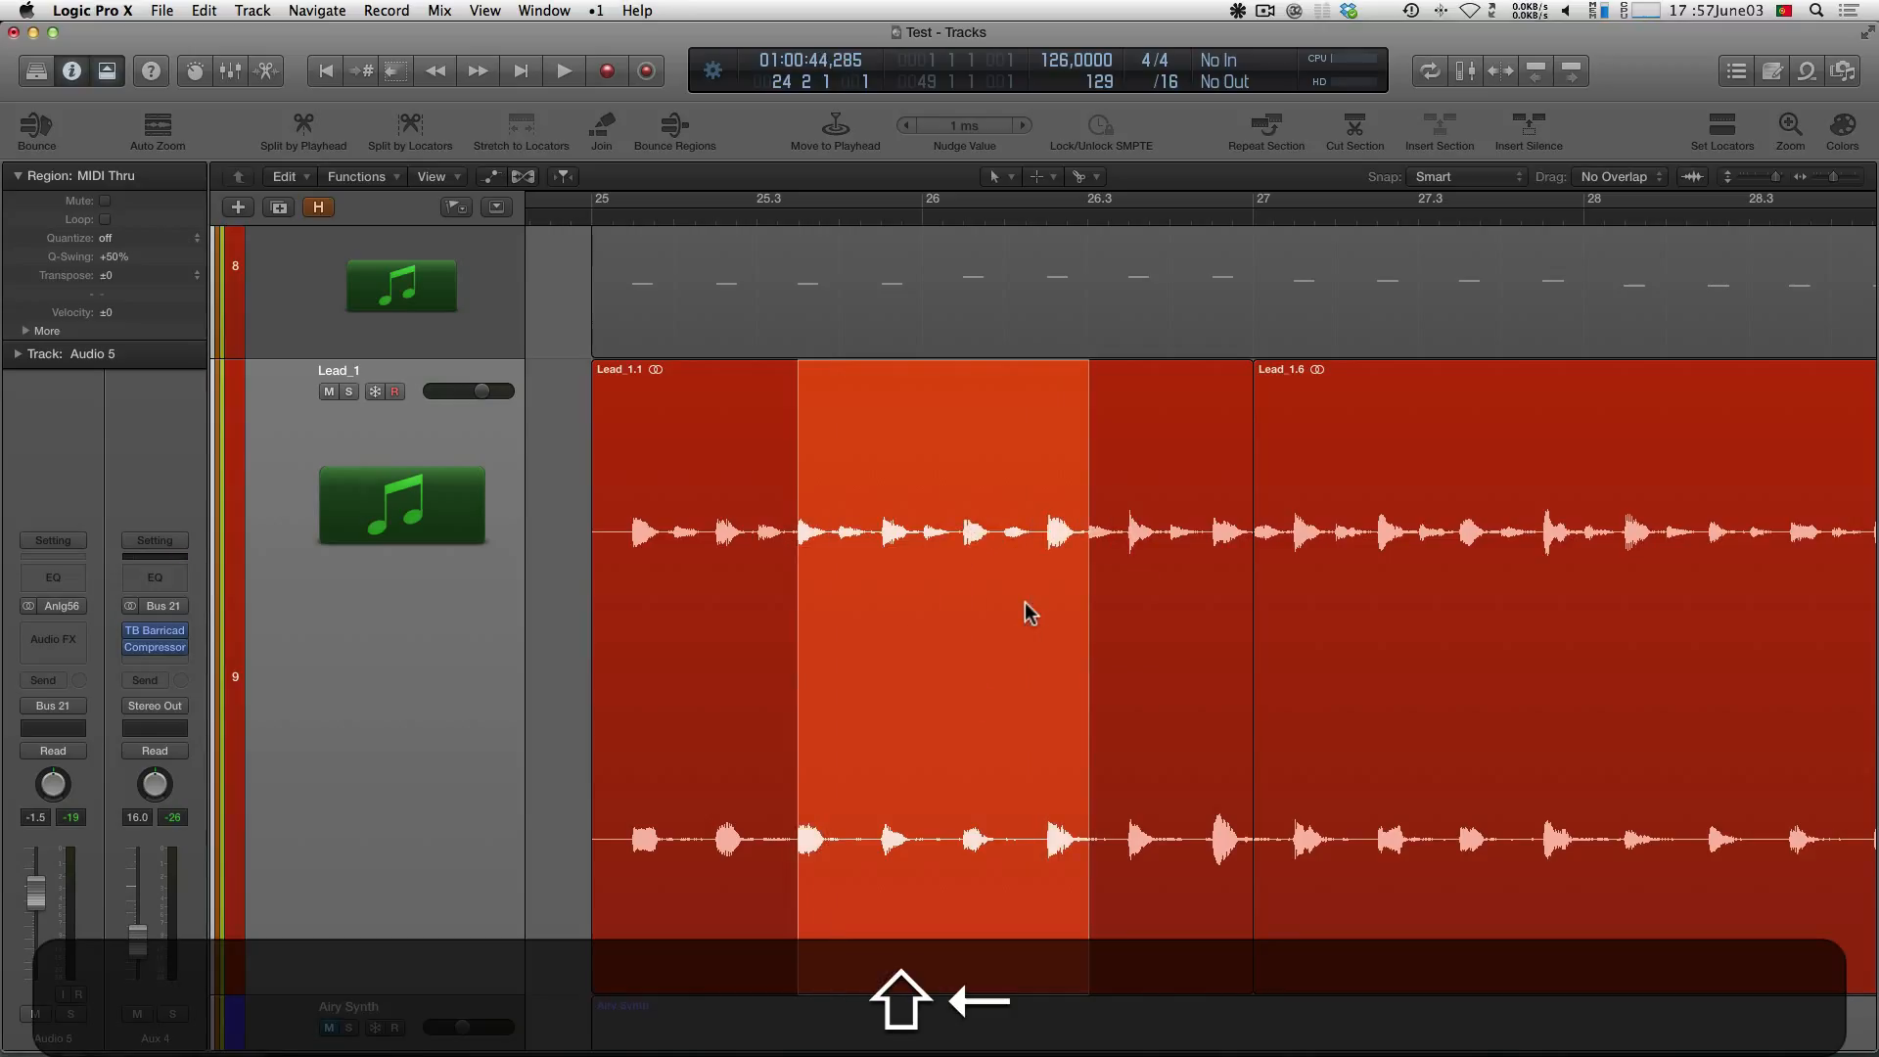
key(shift+Left)
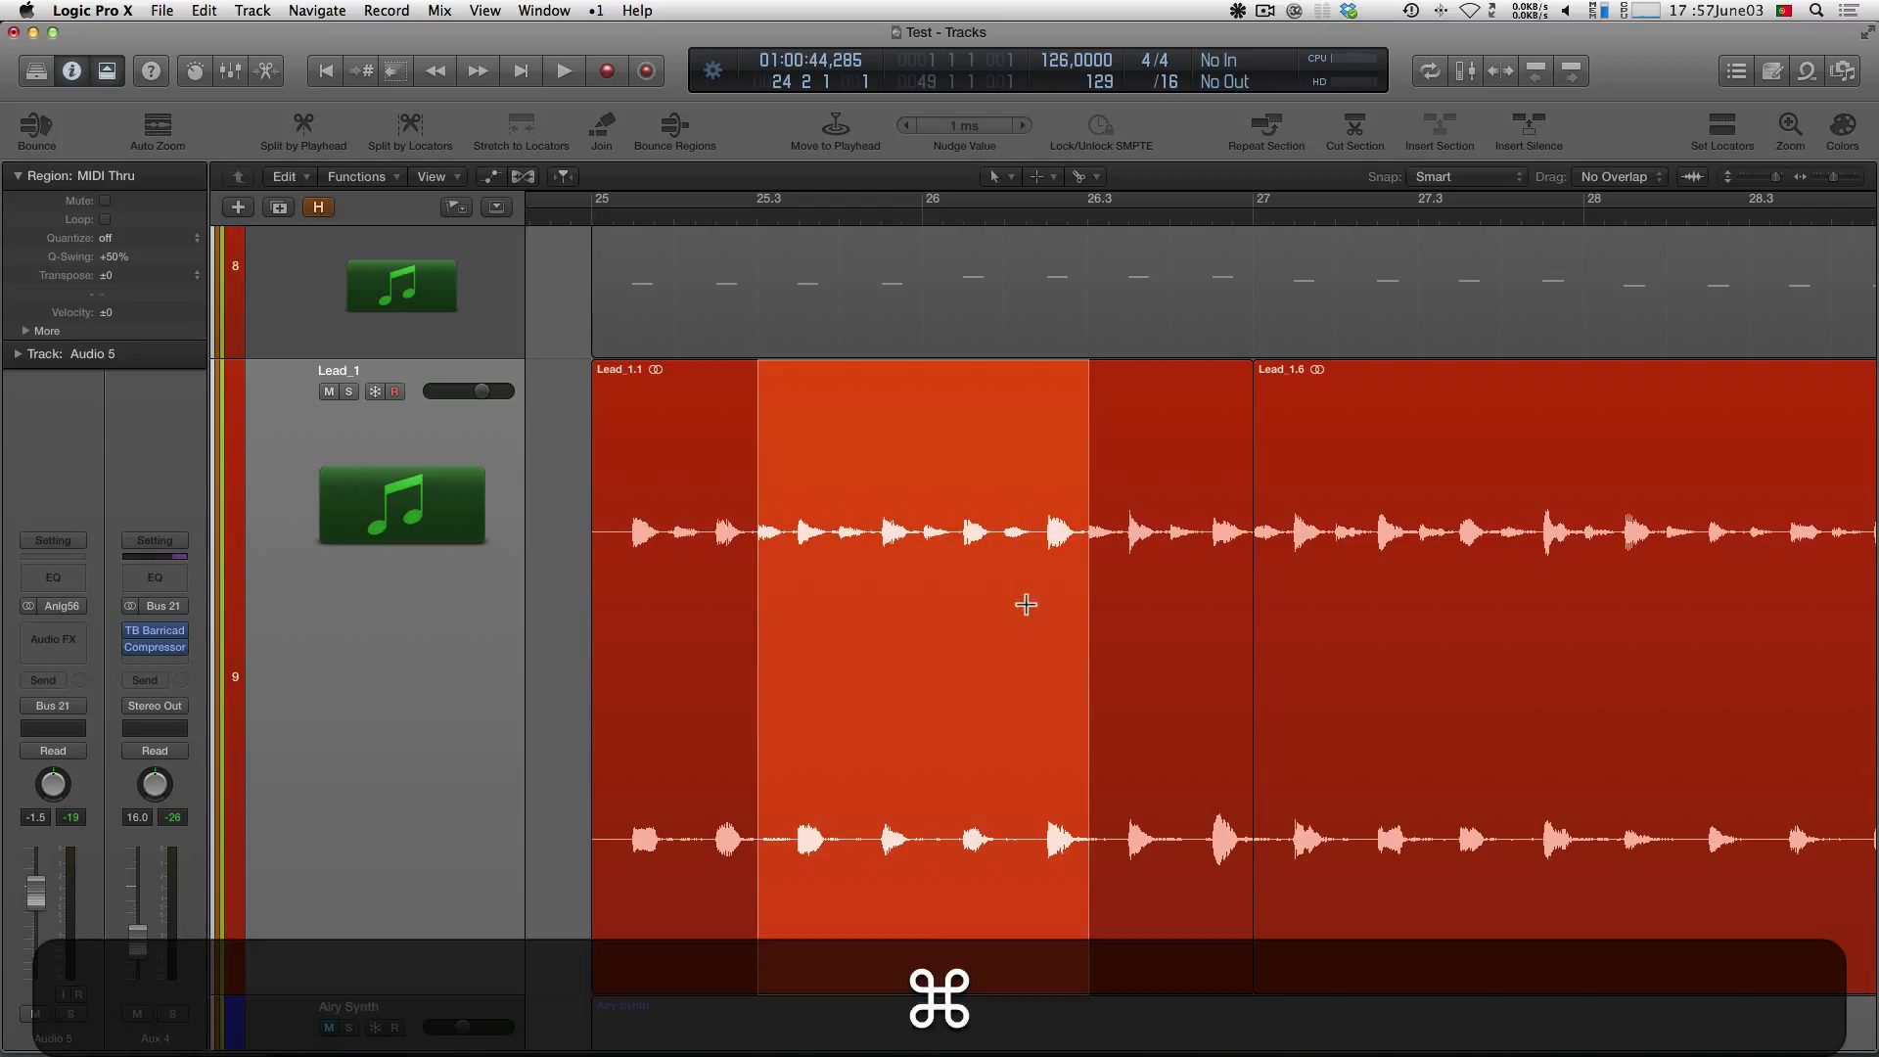
key(super+backslash)
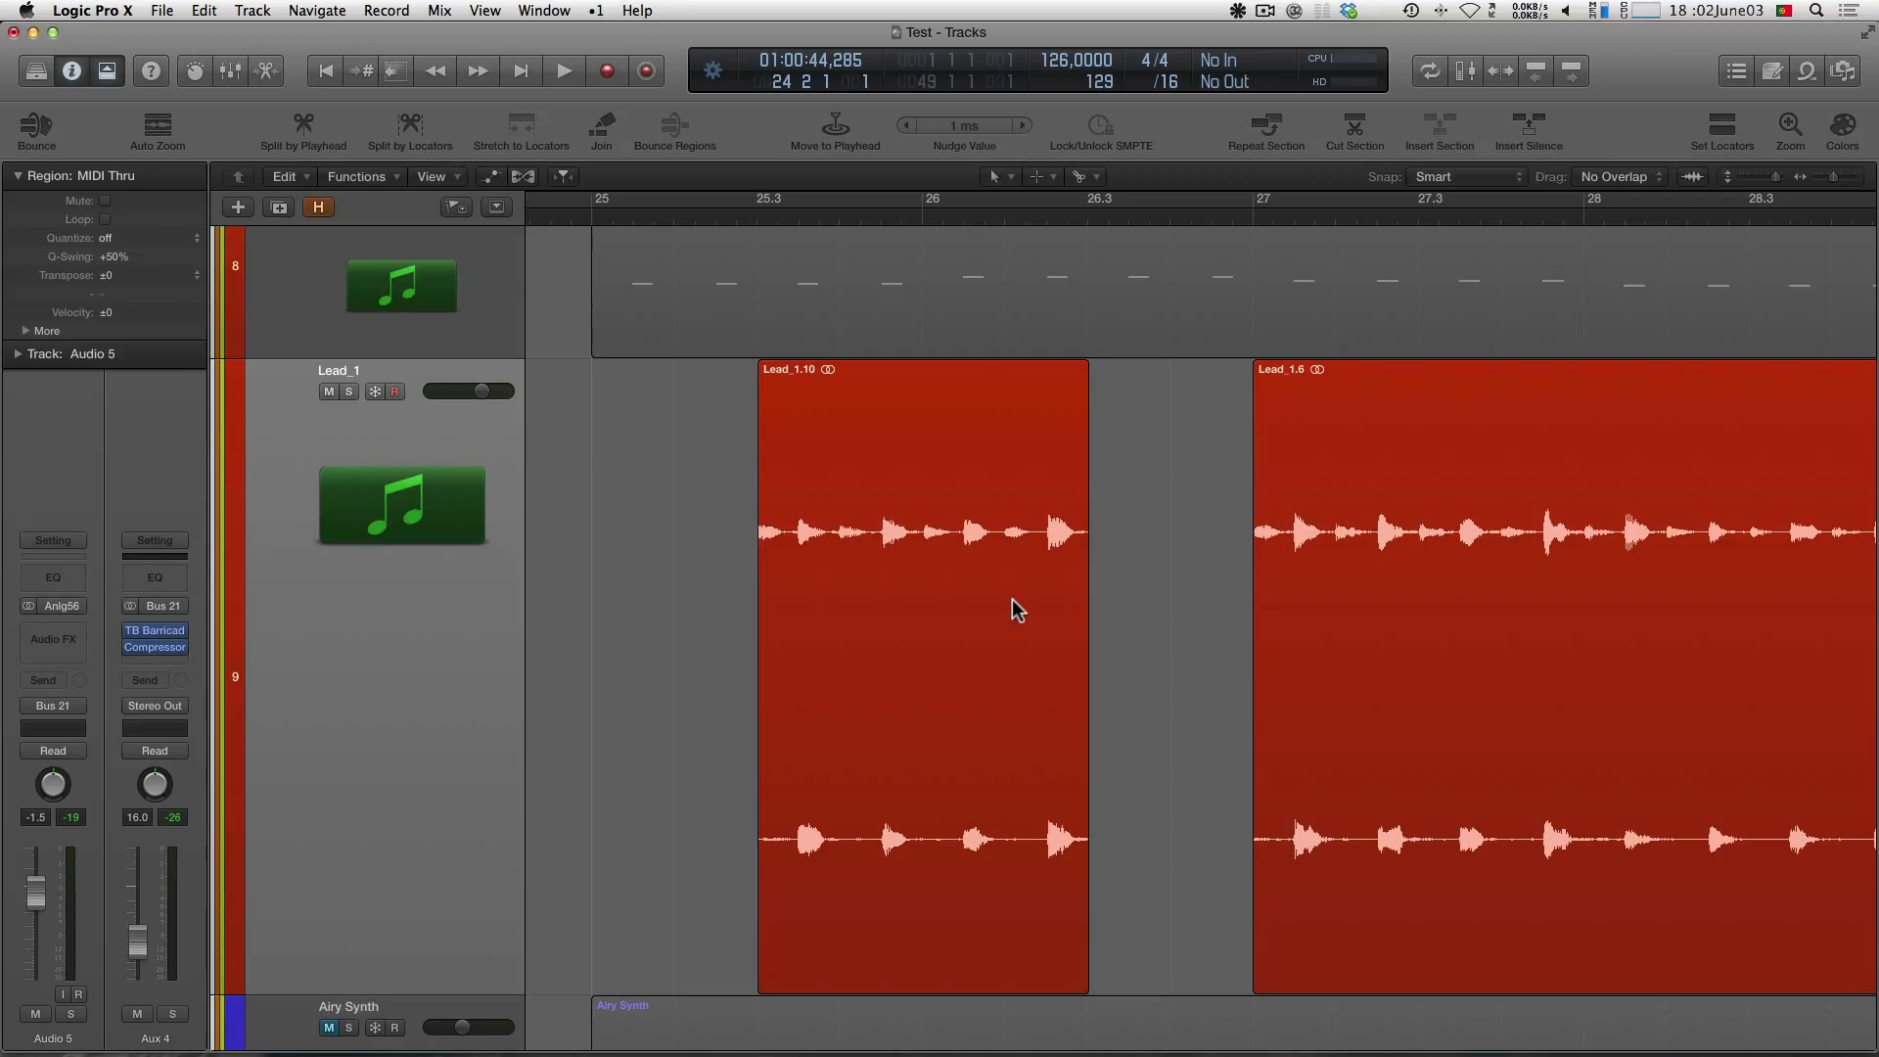
Undo the crop of Lead_1.1 and select the restored region
key(super+z)
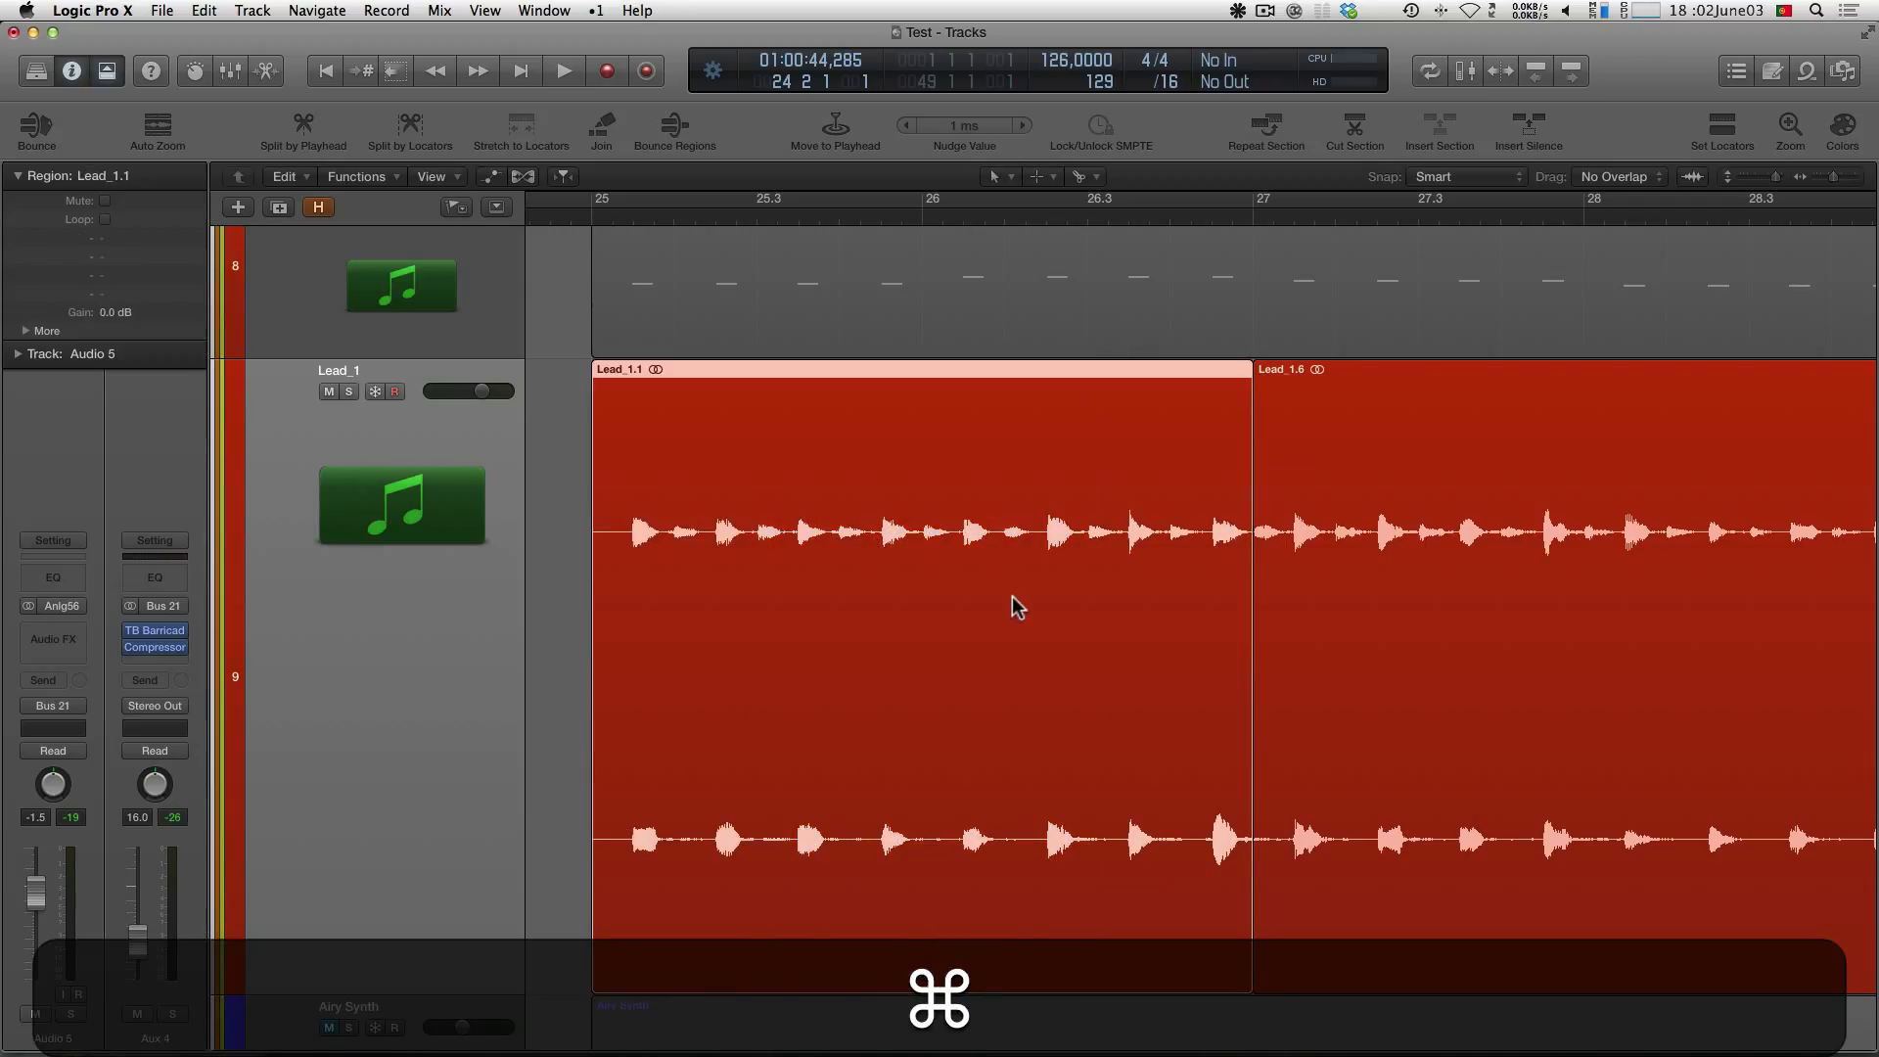
click(567, 474)
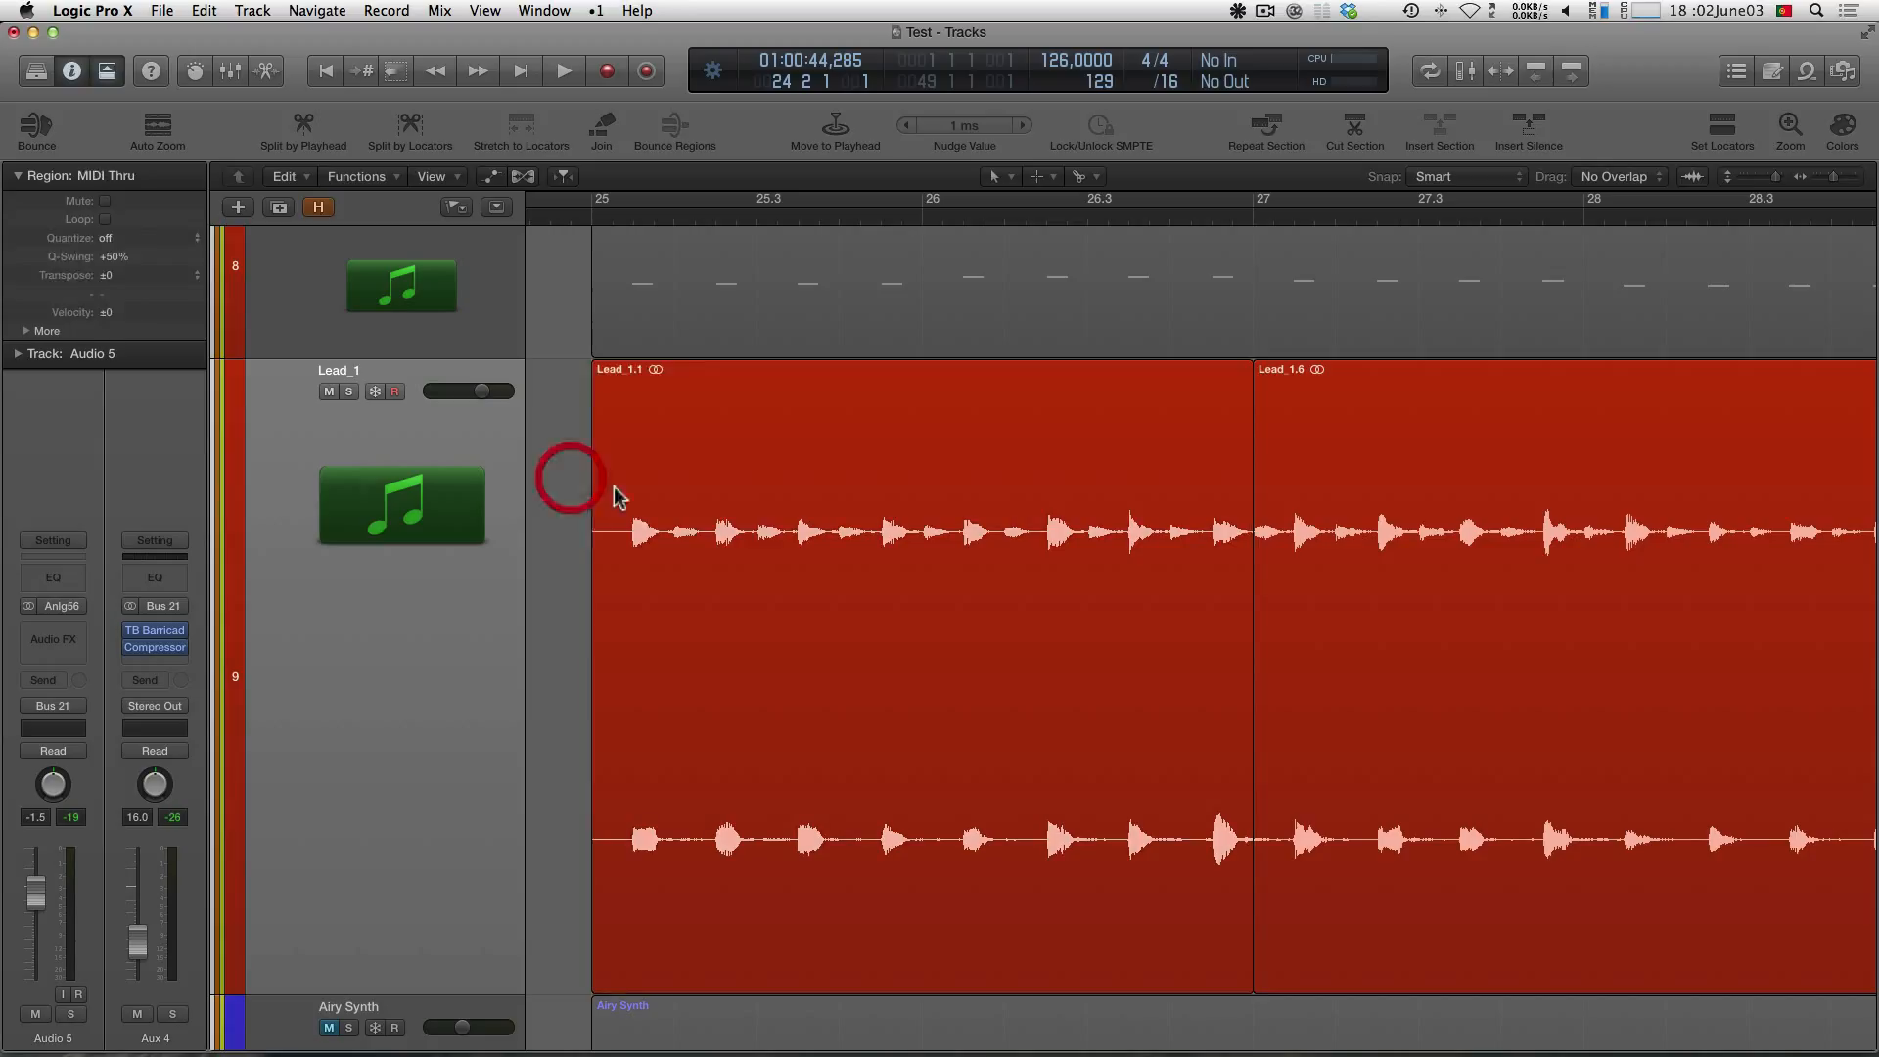
click(763, 512)
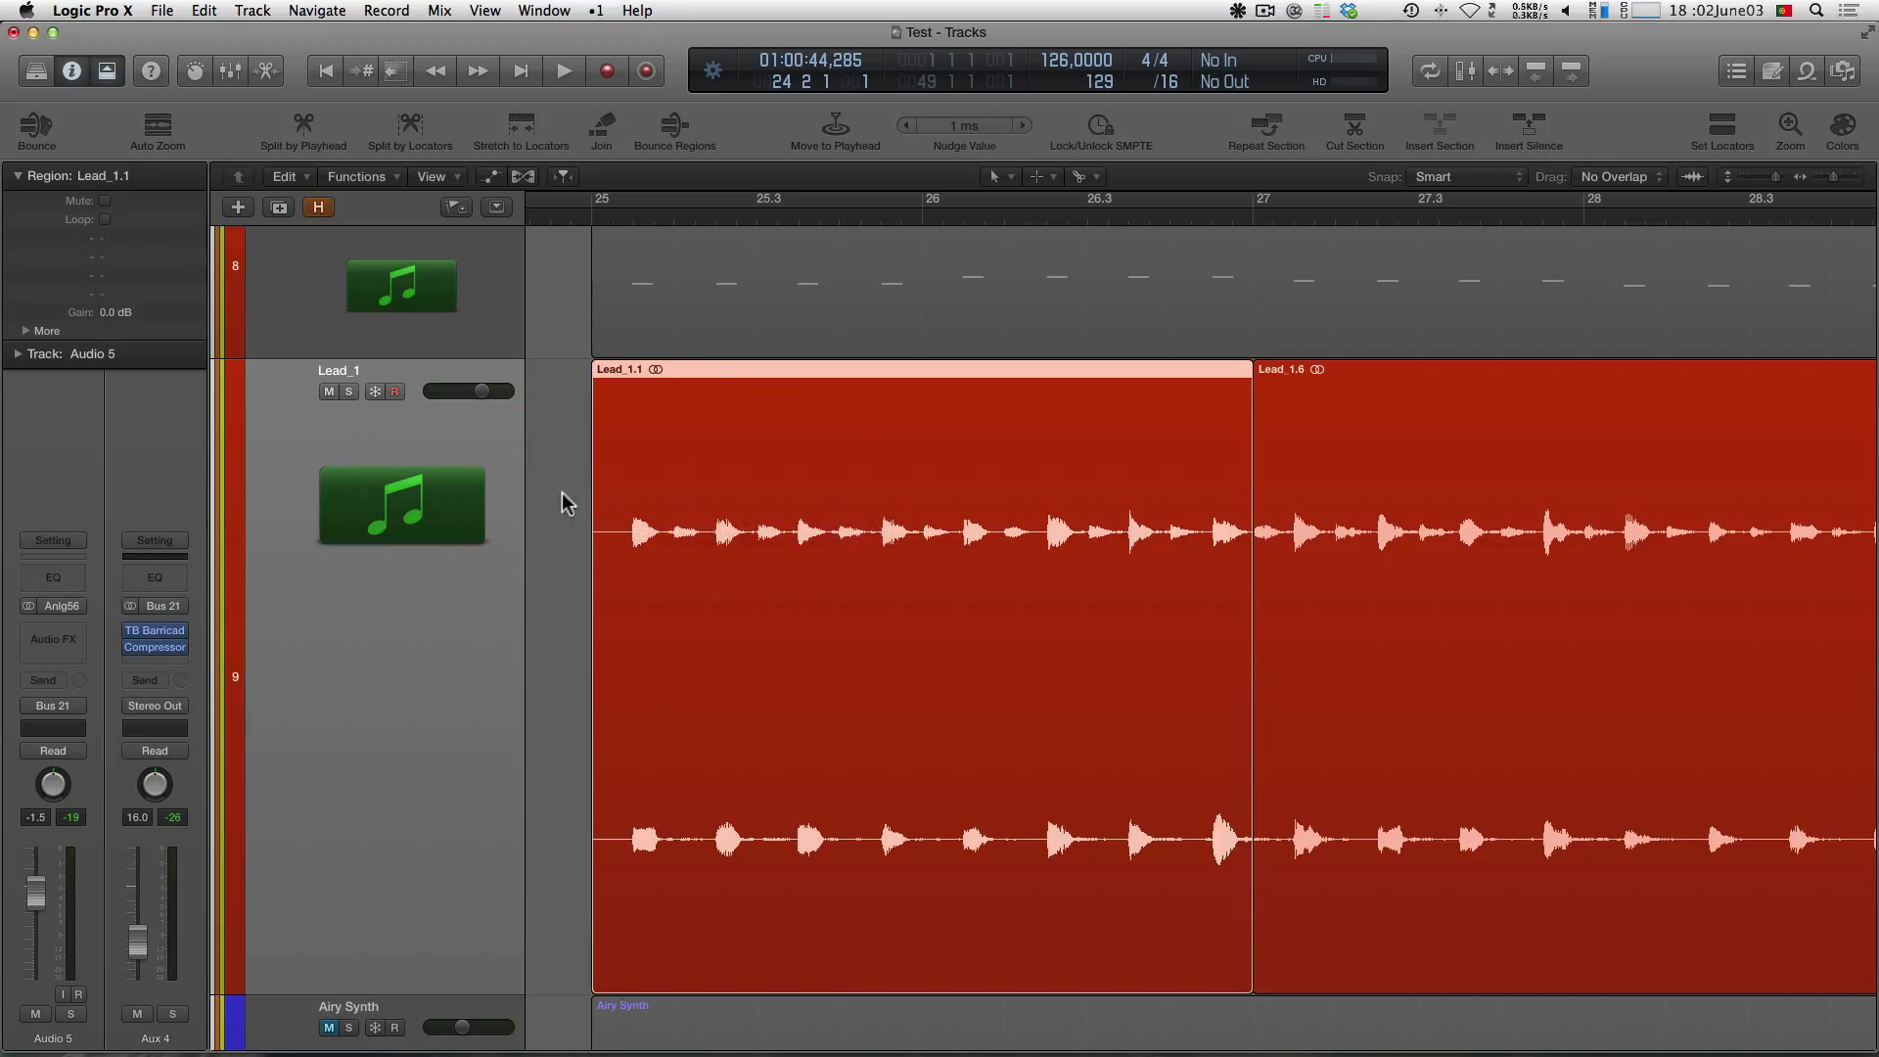
click(554, 489)
click(721, 504)
Bring all regions into view and unmute the Bass and Synth Beat, Drum Machine, Top HH, TB303, Airy Synth, Bright Cycle and Flush Wind tracks
key(super+a)
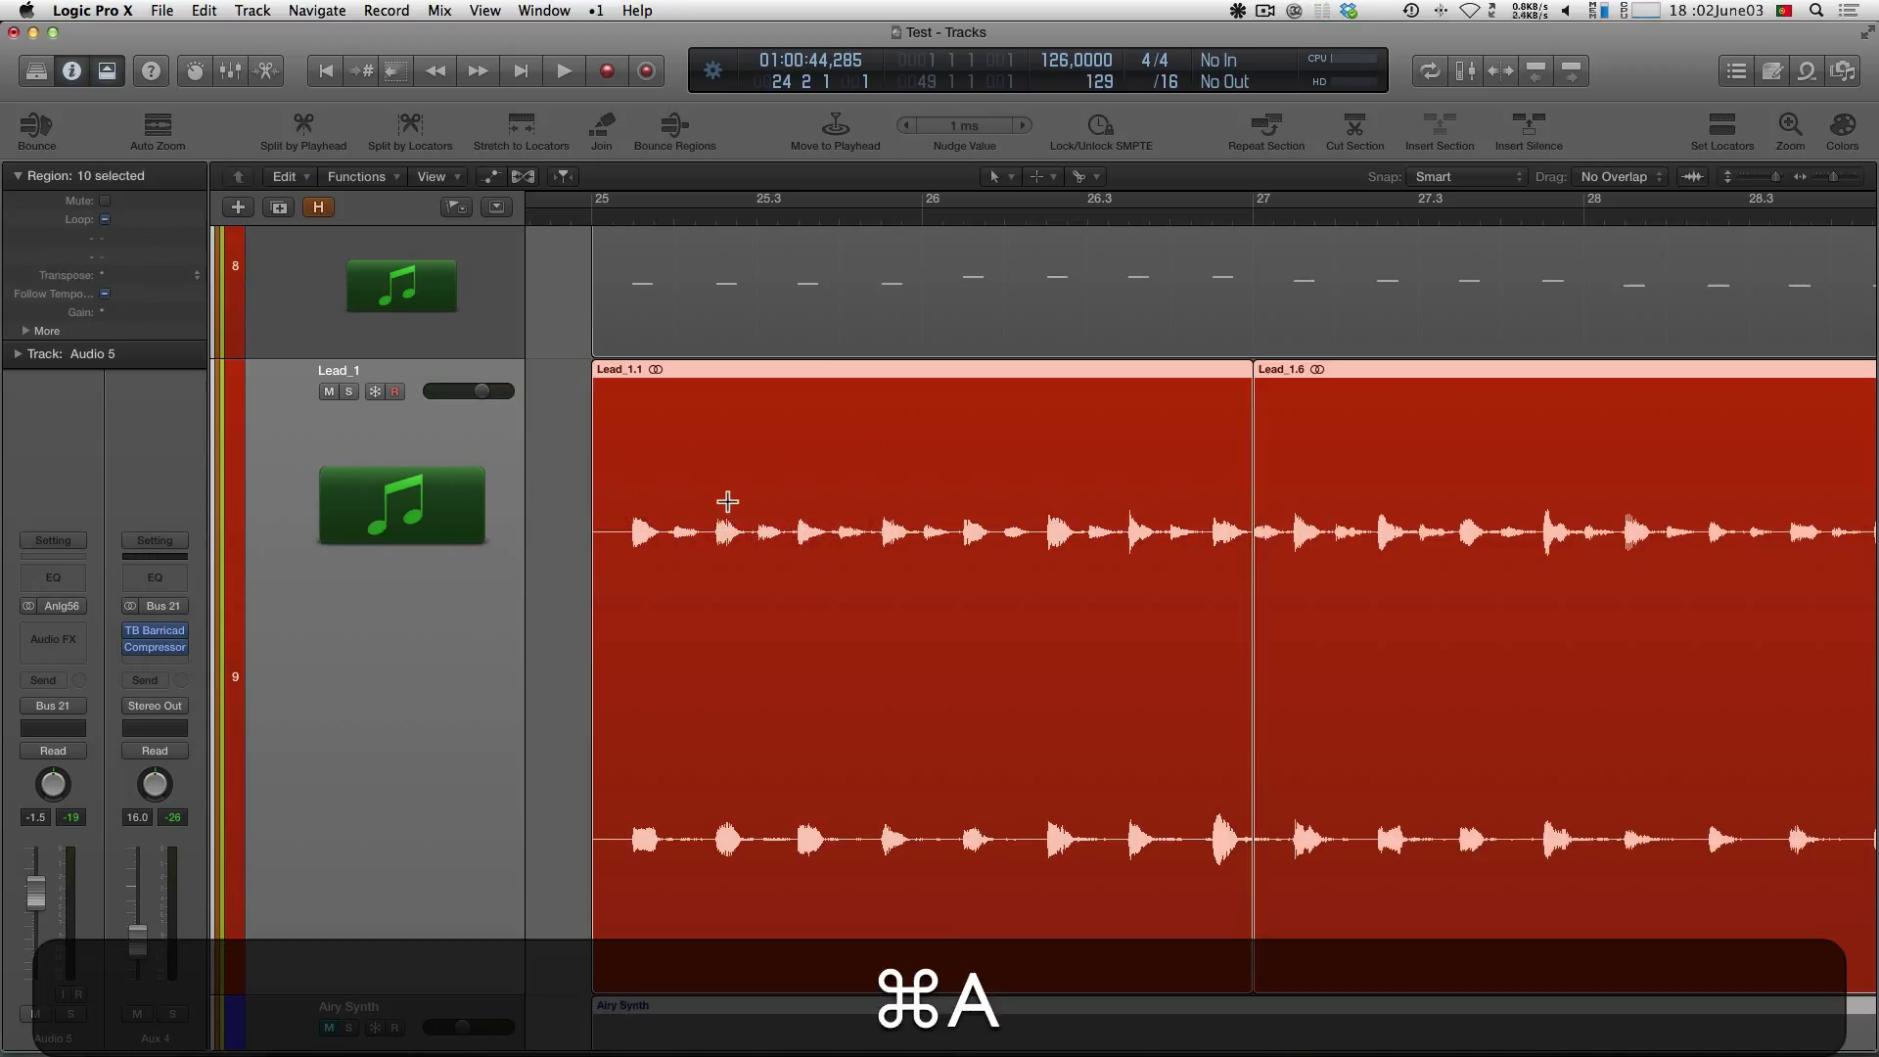
key(z)
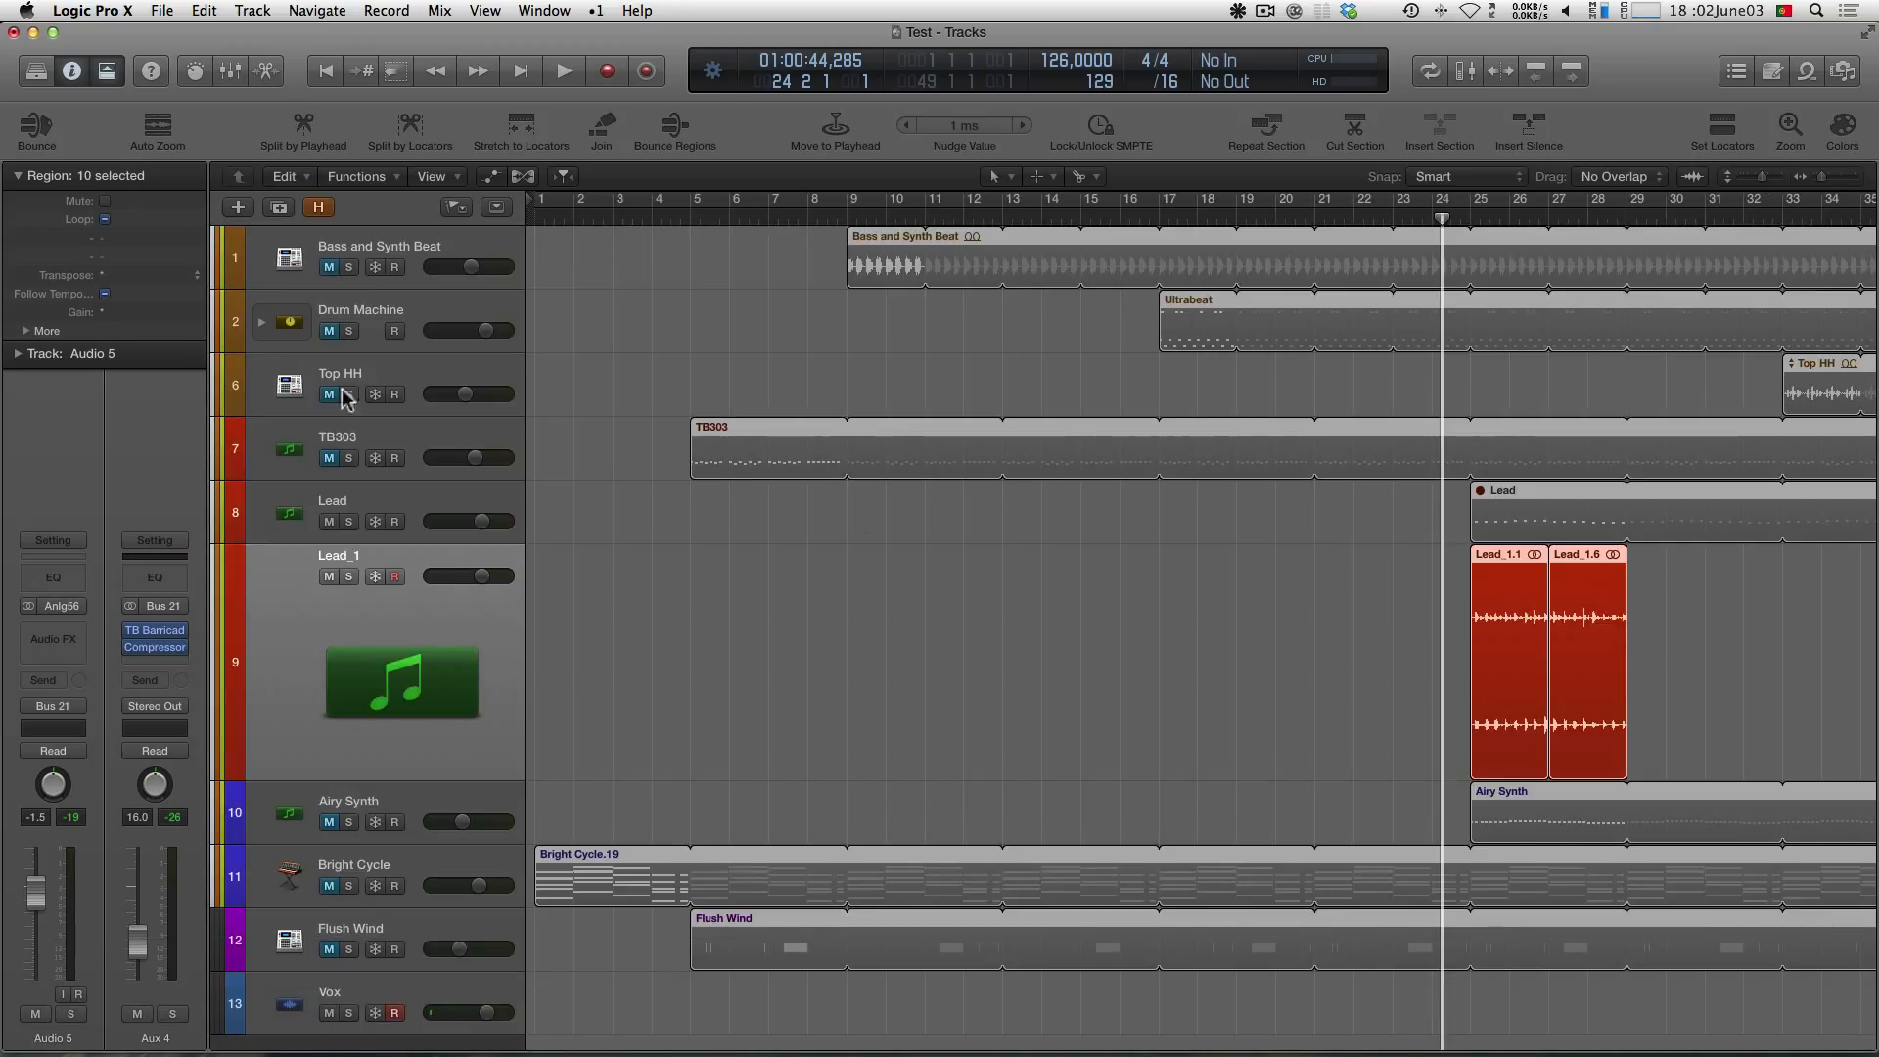
drag(329, 267, 332, 479)
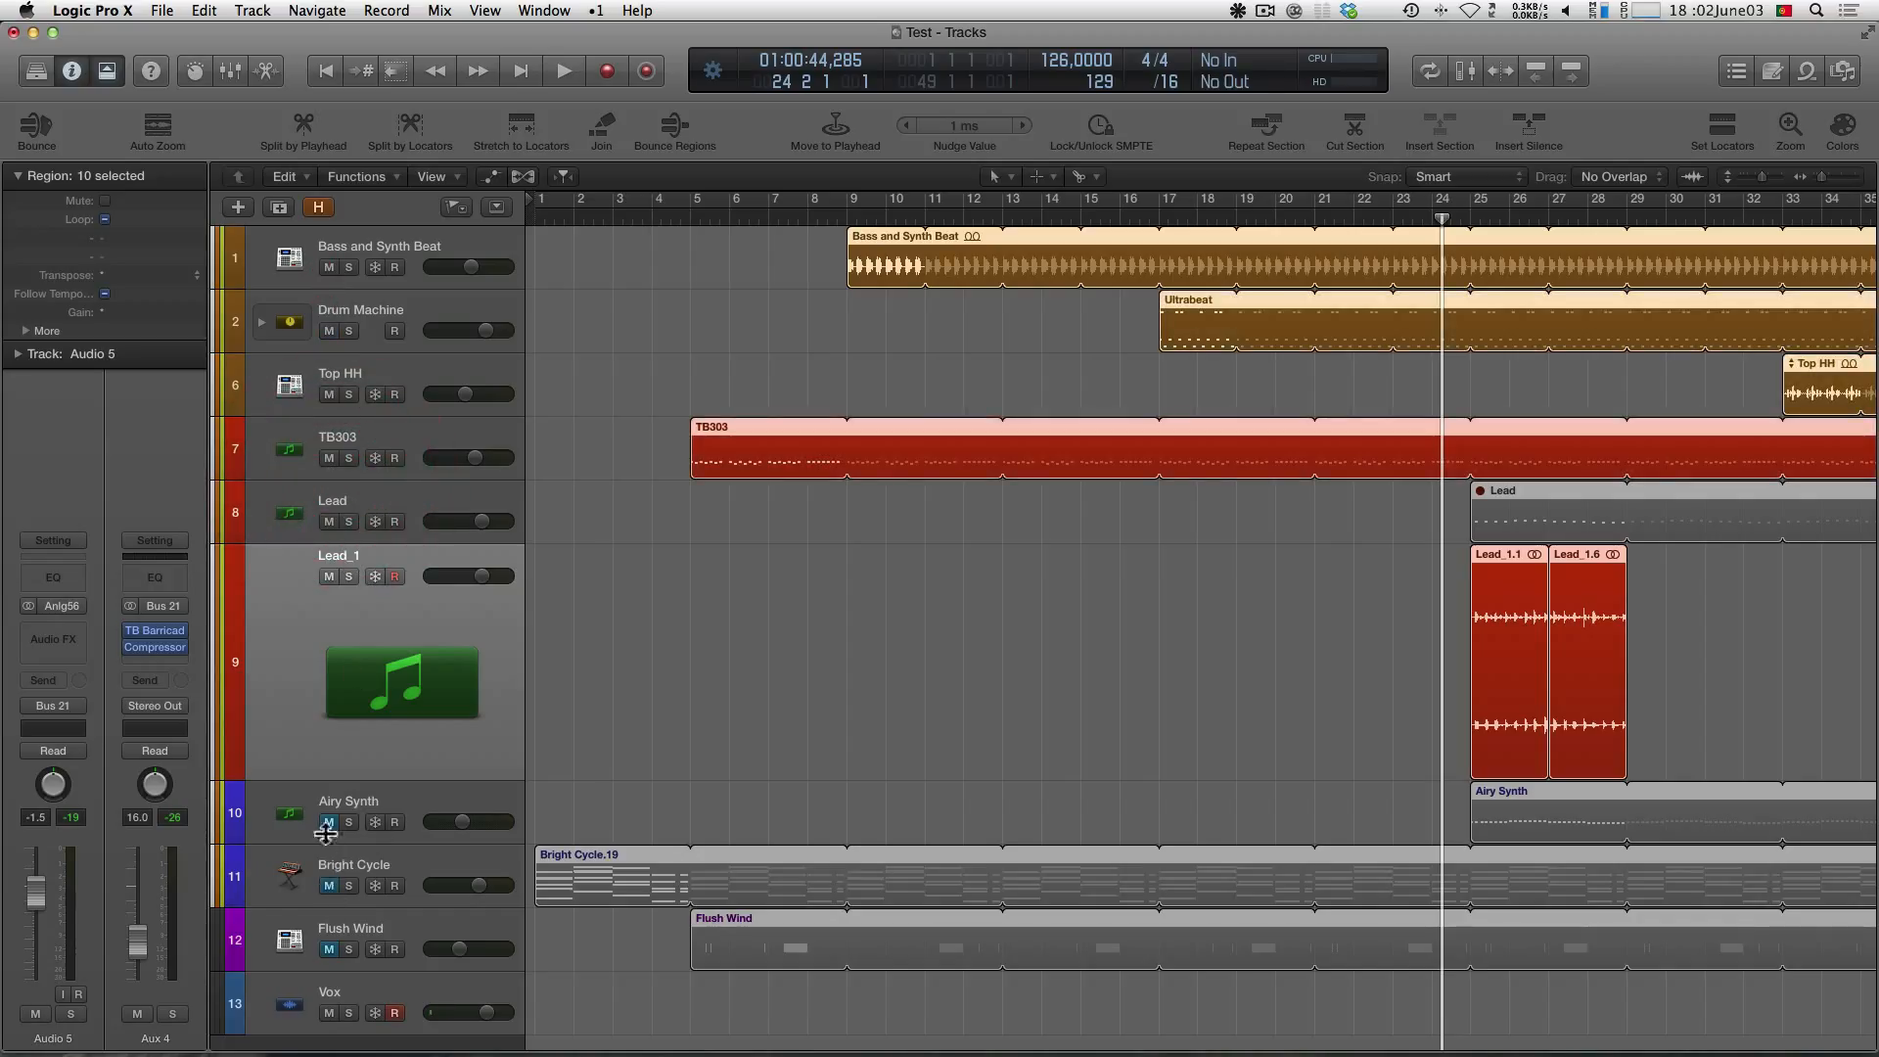
drag(326, 827, 332, 952)
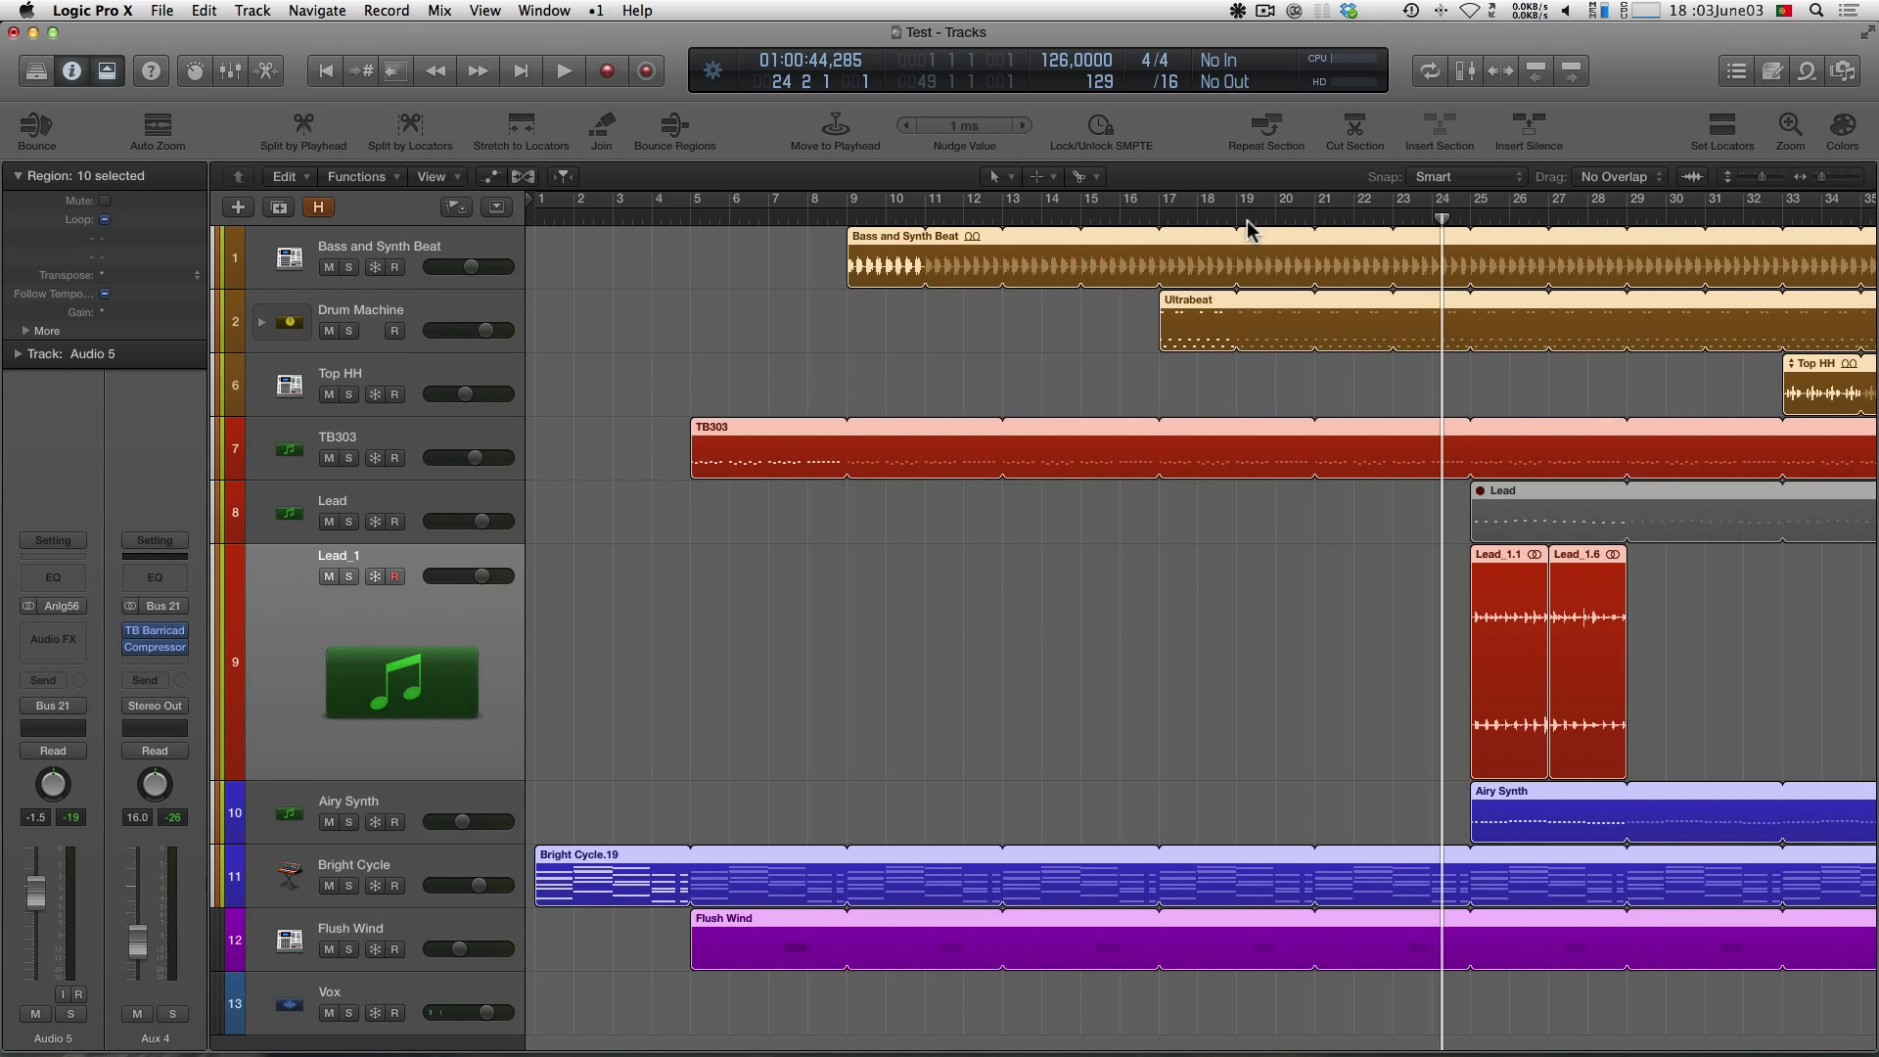
Try a one-bar cycle area at bar 24 with brief playback, and switch the cycle off again
drag(1277, 208, 1447, 202)
double_click(1397, 210)
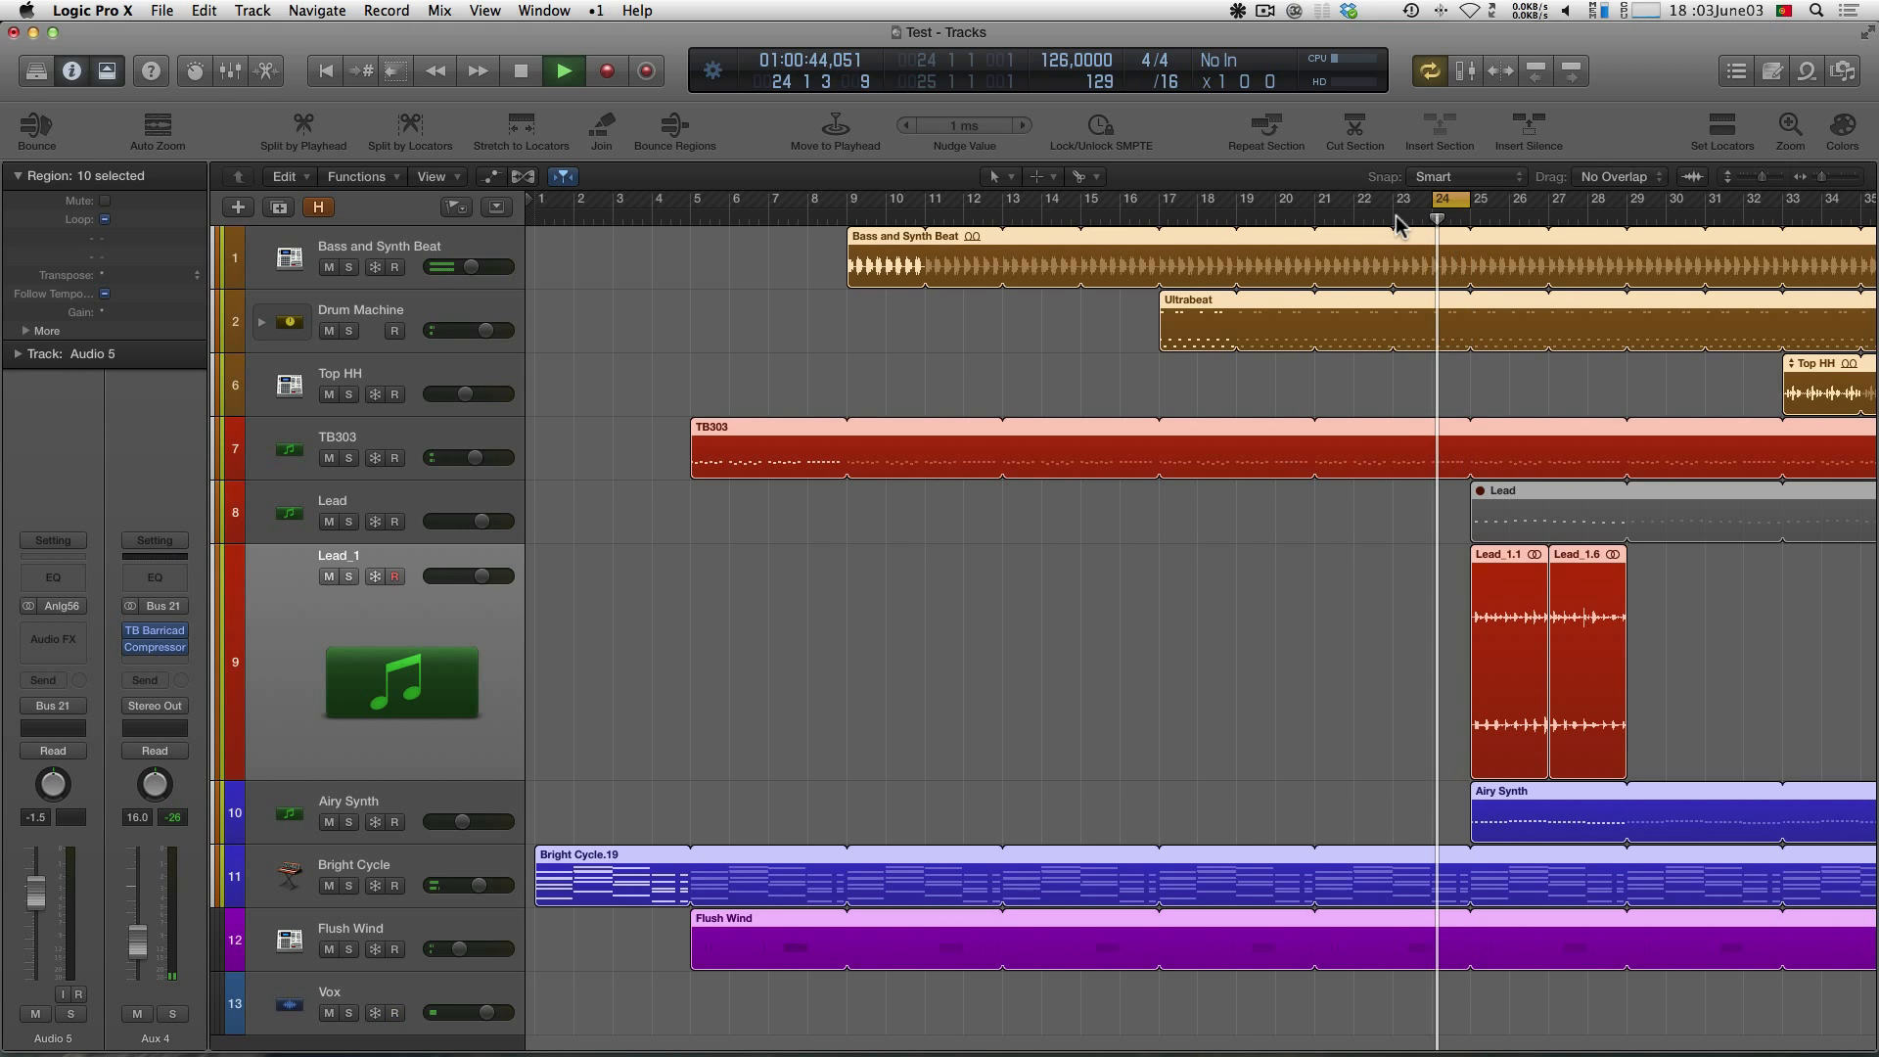
key(space)
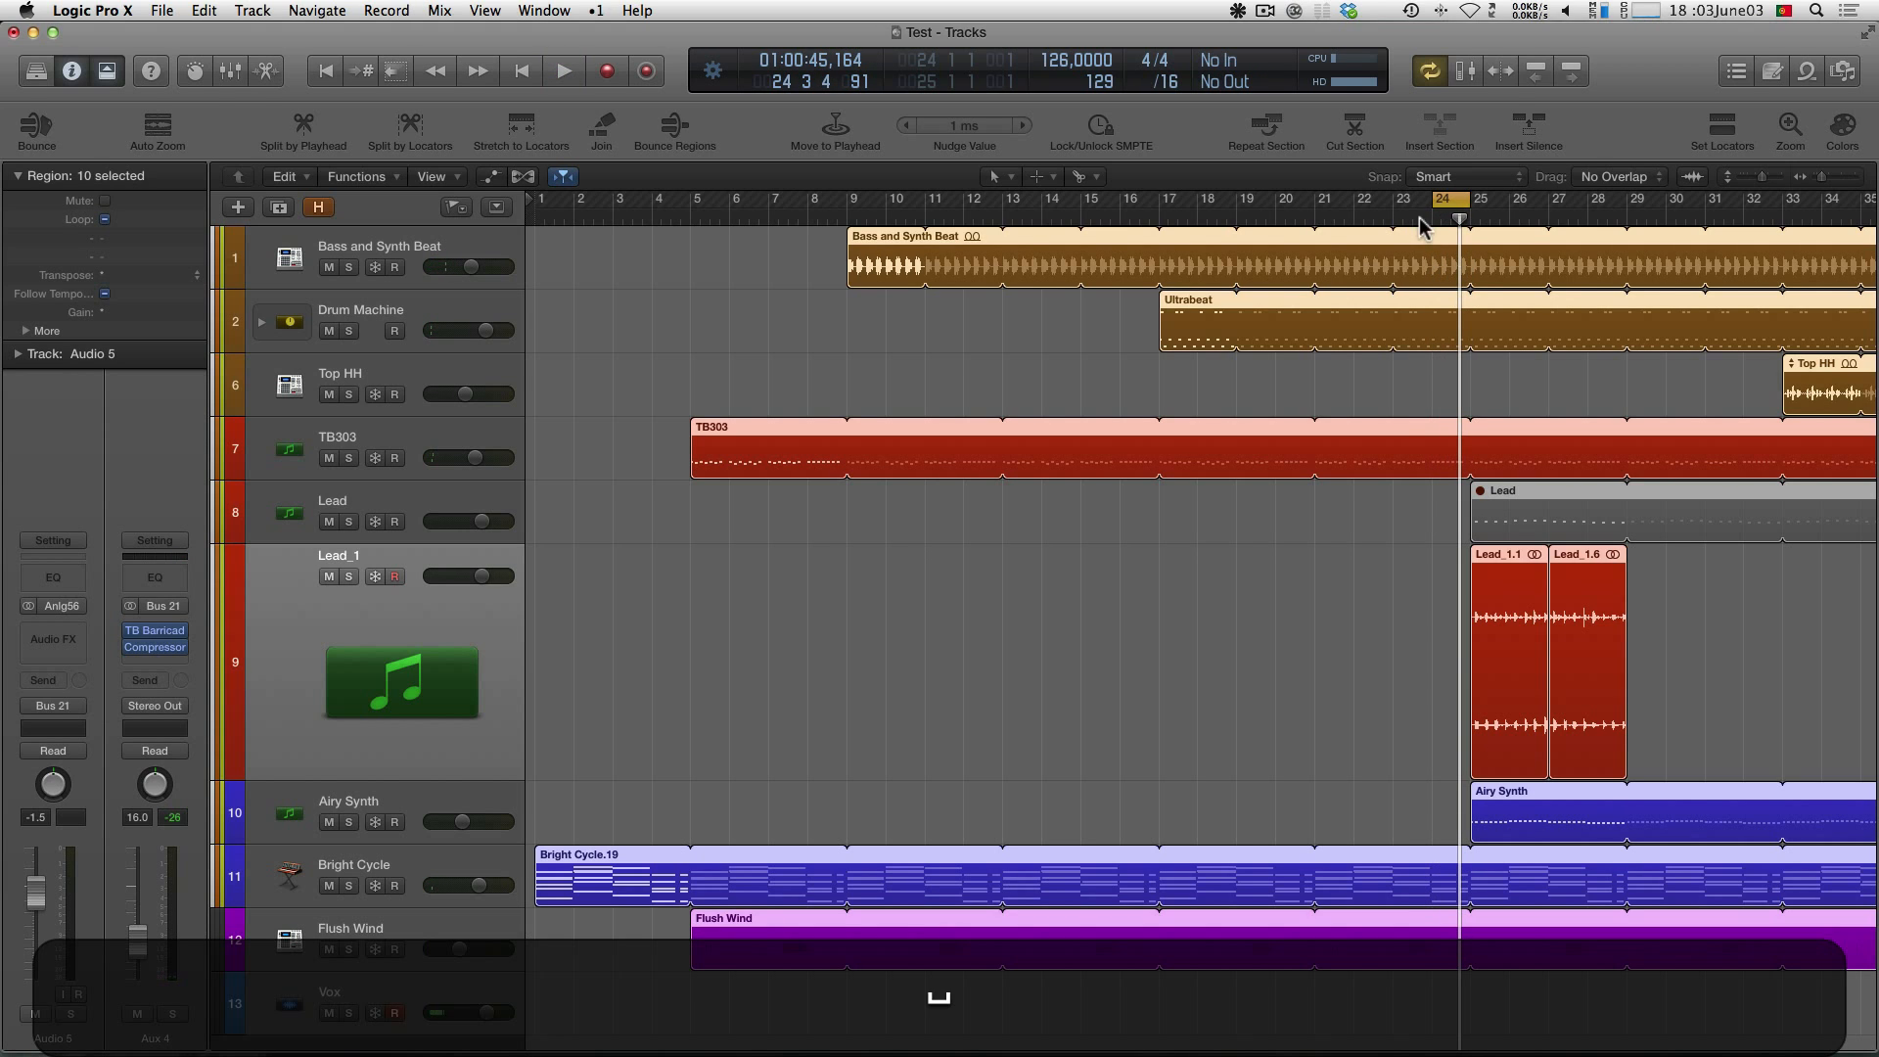
click(1452, 201)
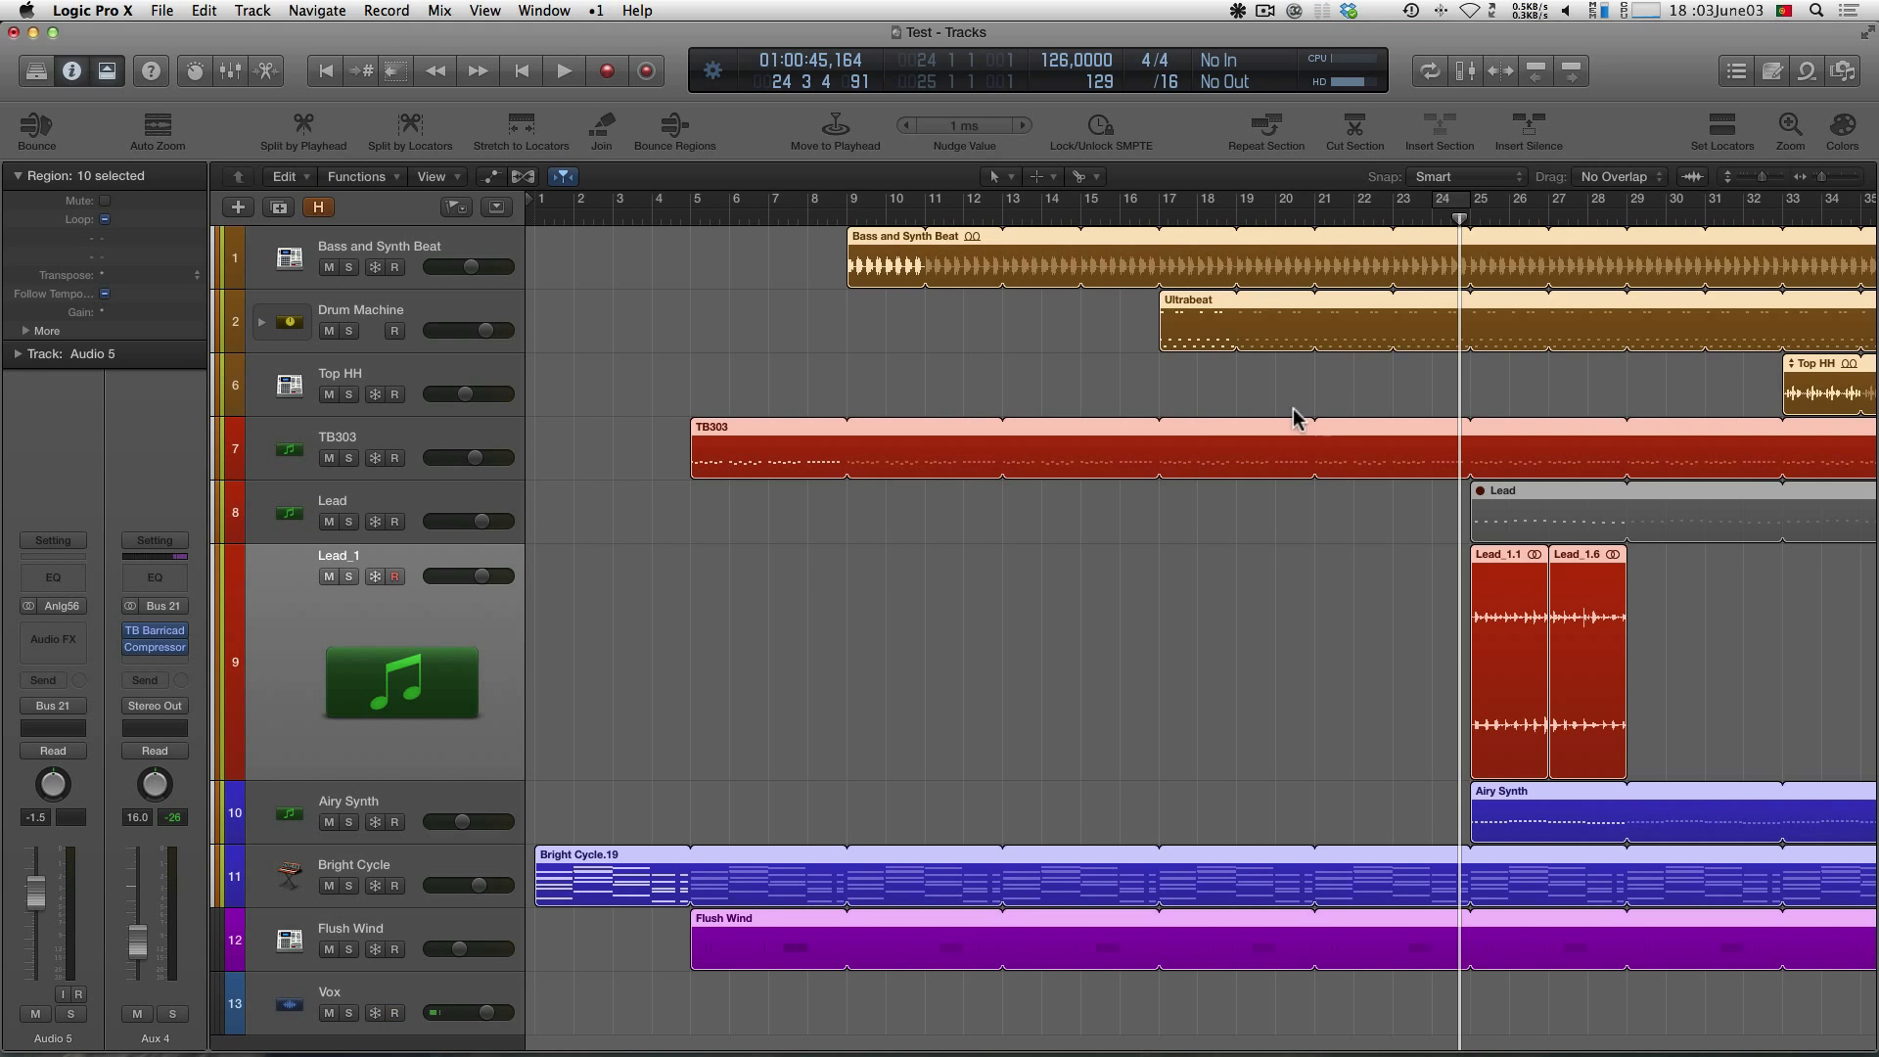
Delete region Lead_1.6 and turn on looping for region Lead_1.1 on the Lead_1 track
scroll(1294, 416, right, 5)
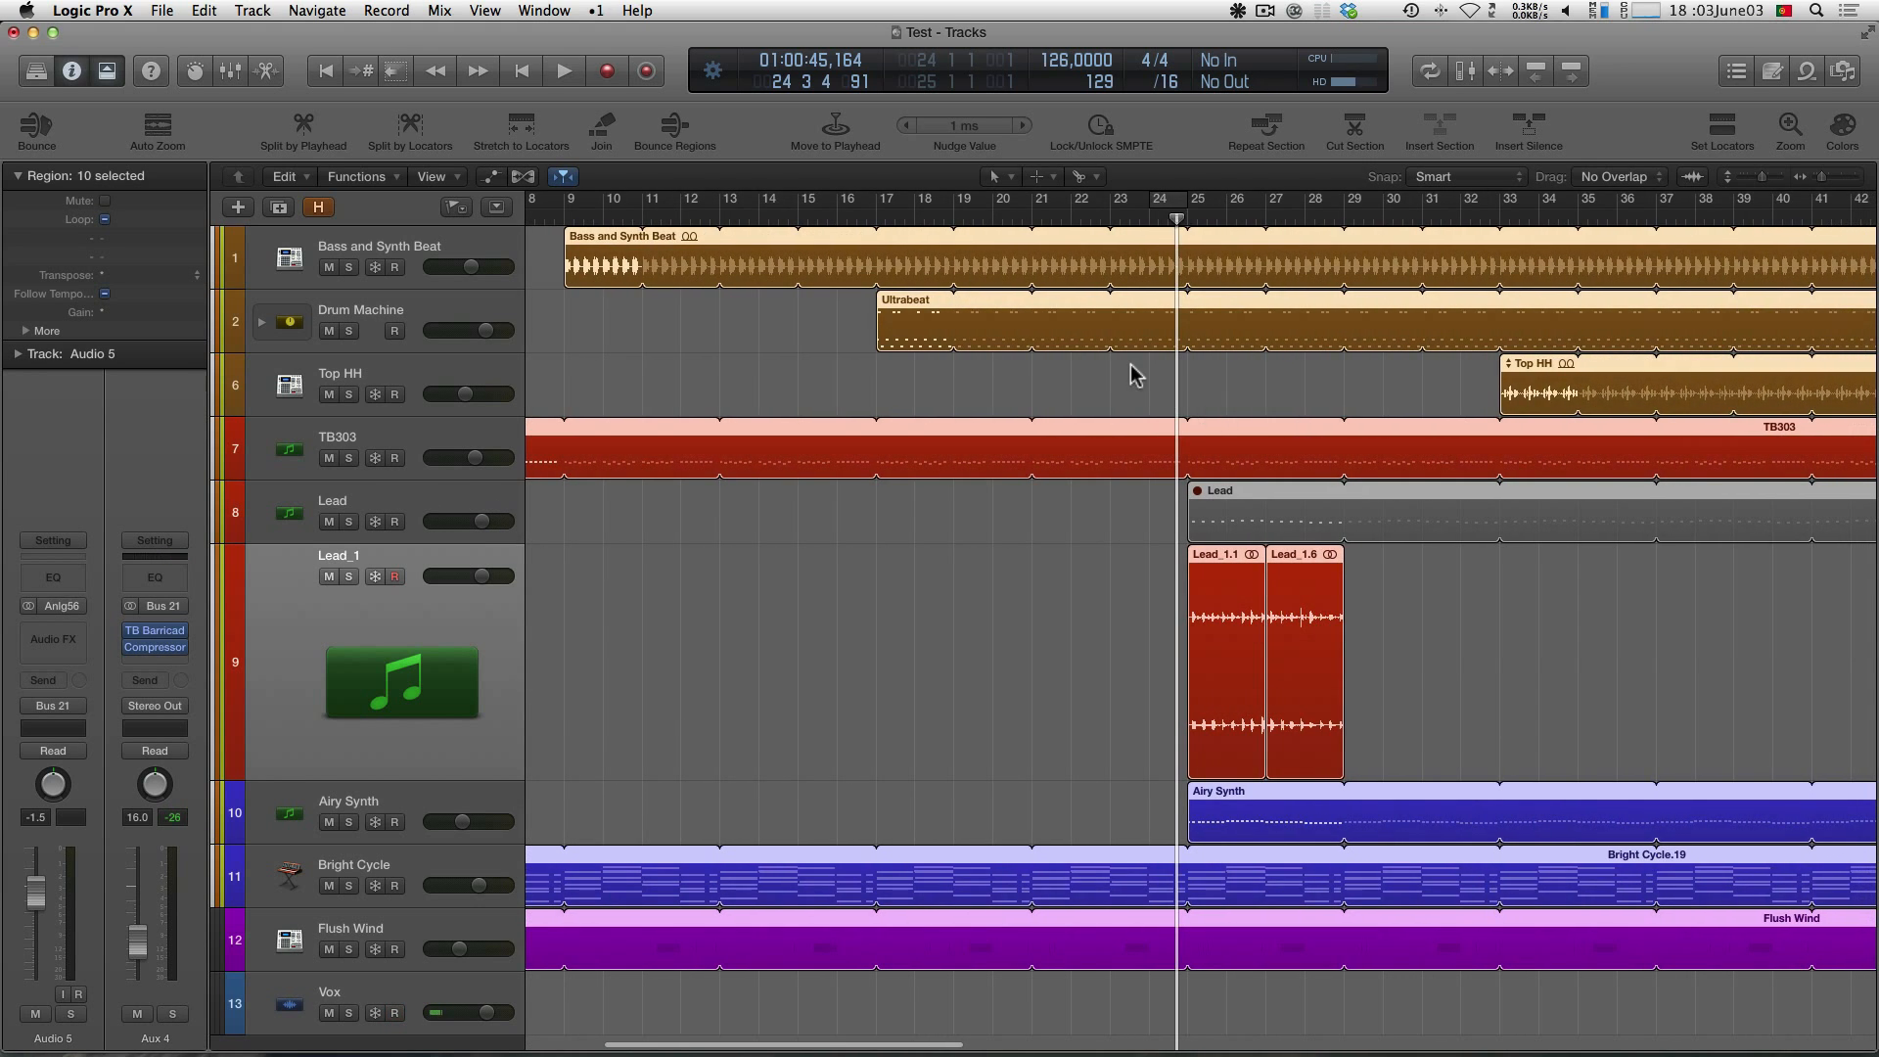
click(1317, 636)
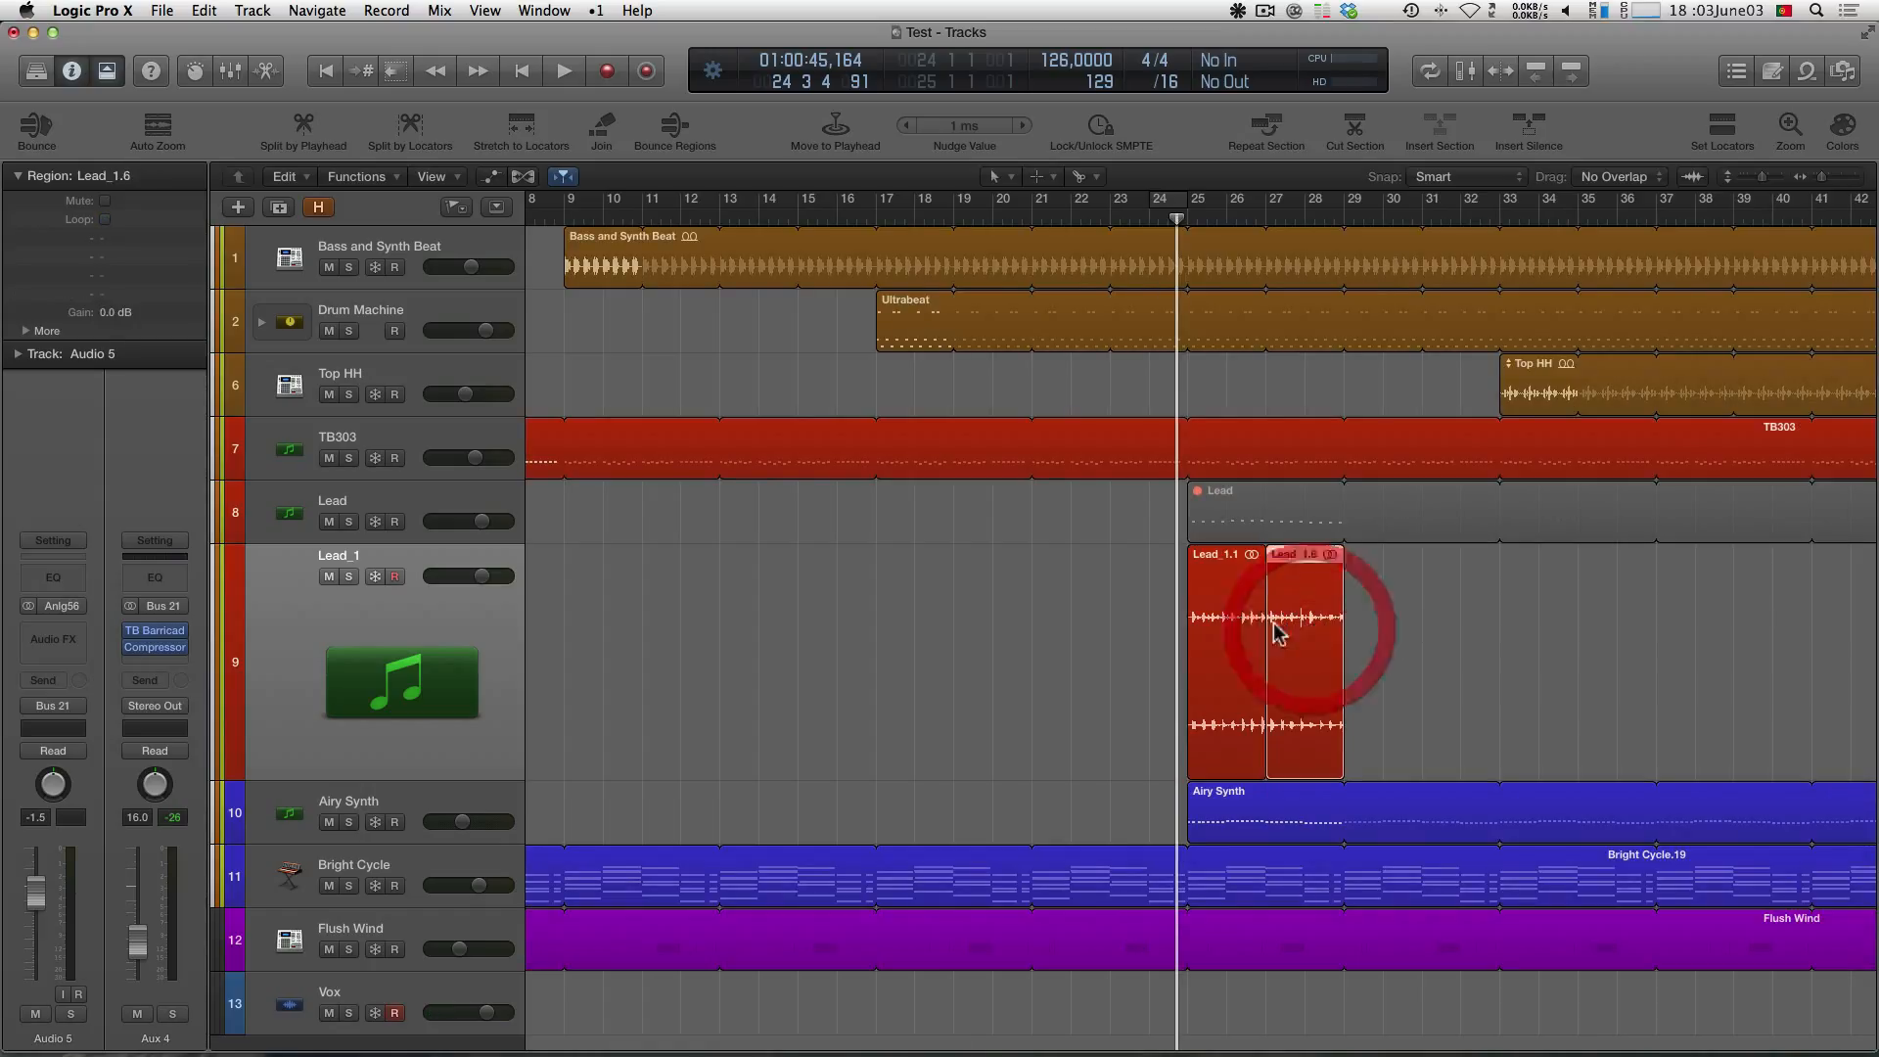
key(BackSpace)
click(1236, 614)
key(l)
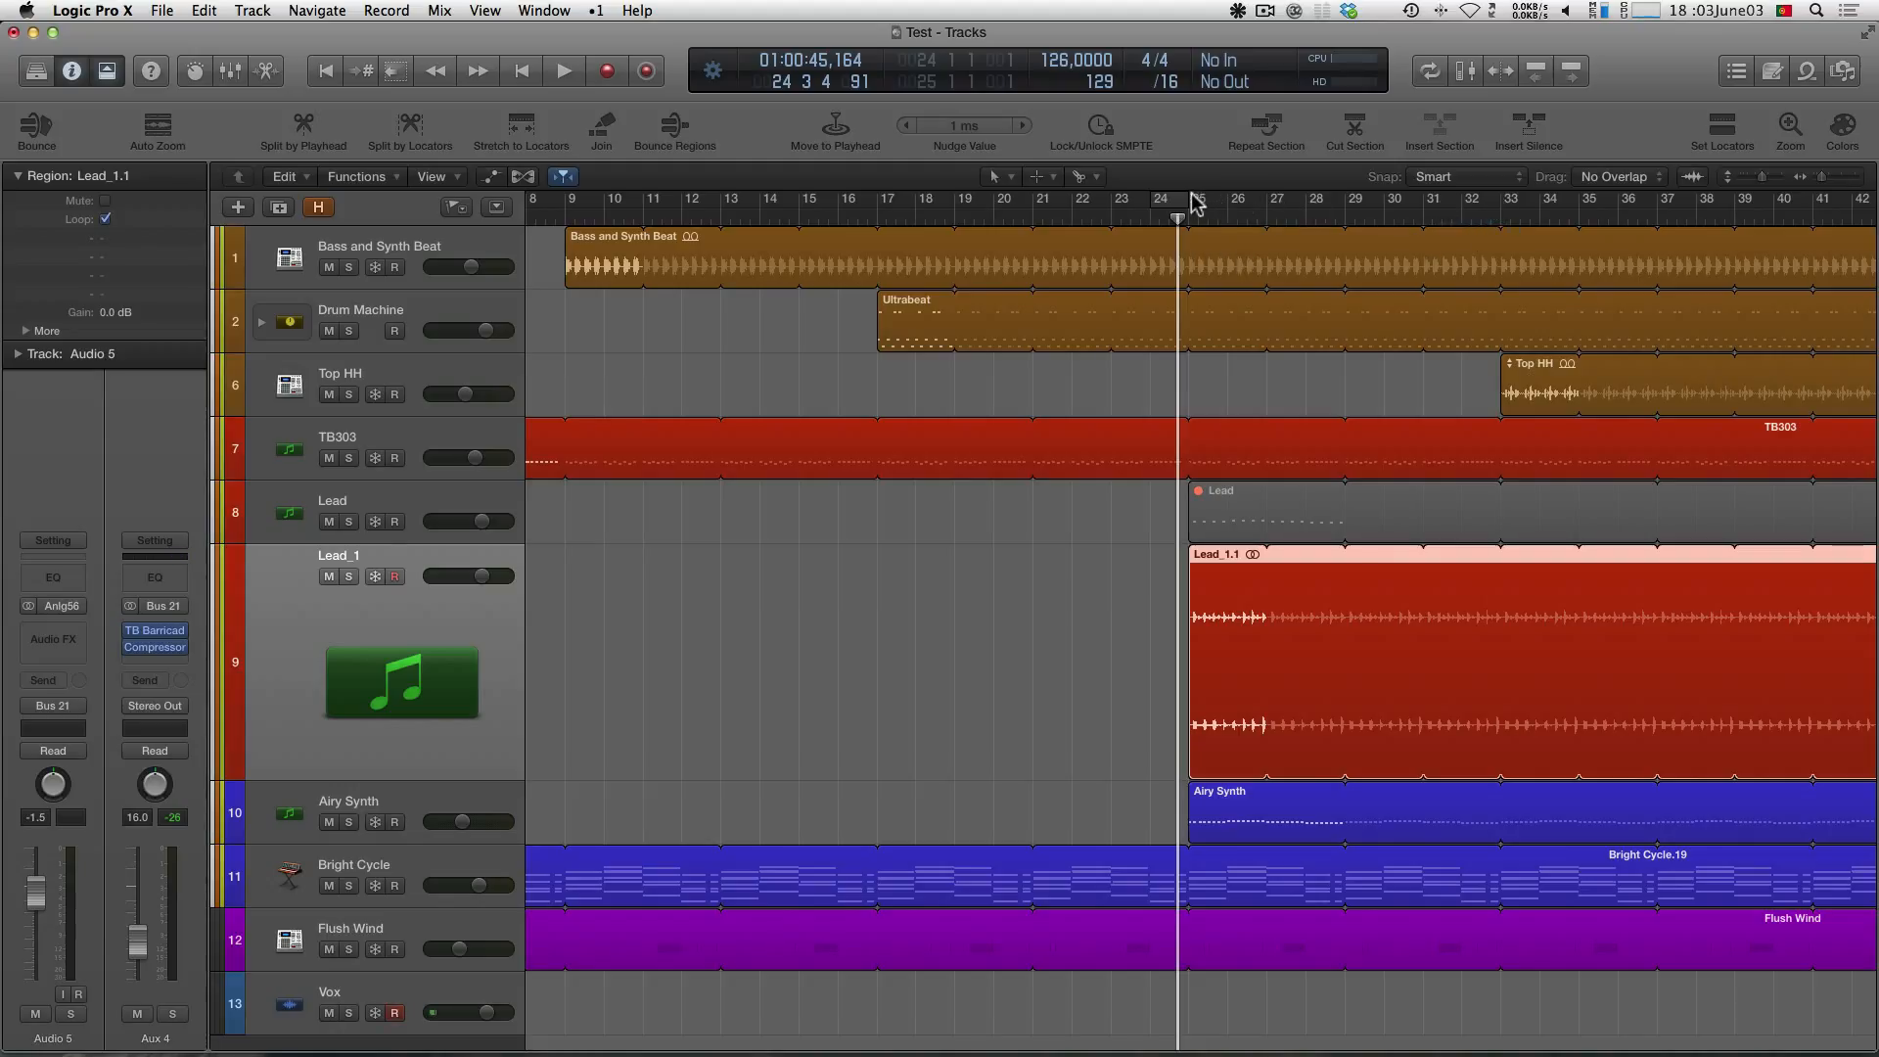
Define a cycle area from bar 25 to bar 33 and convert it into a skip cycle
drag(1194, 200, 1495, 210)
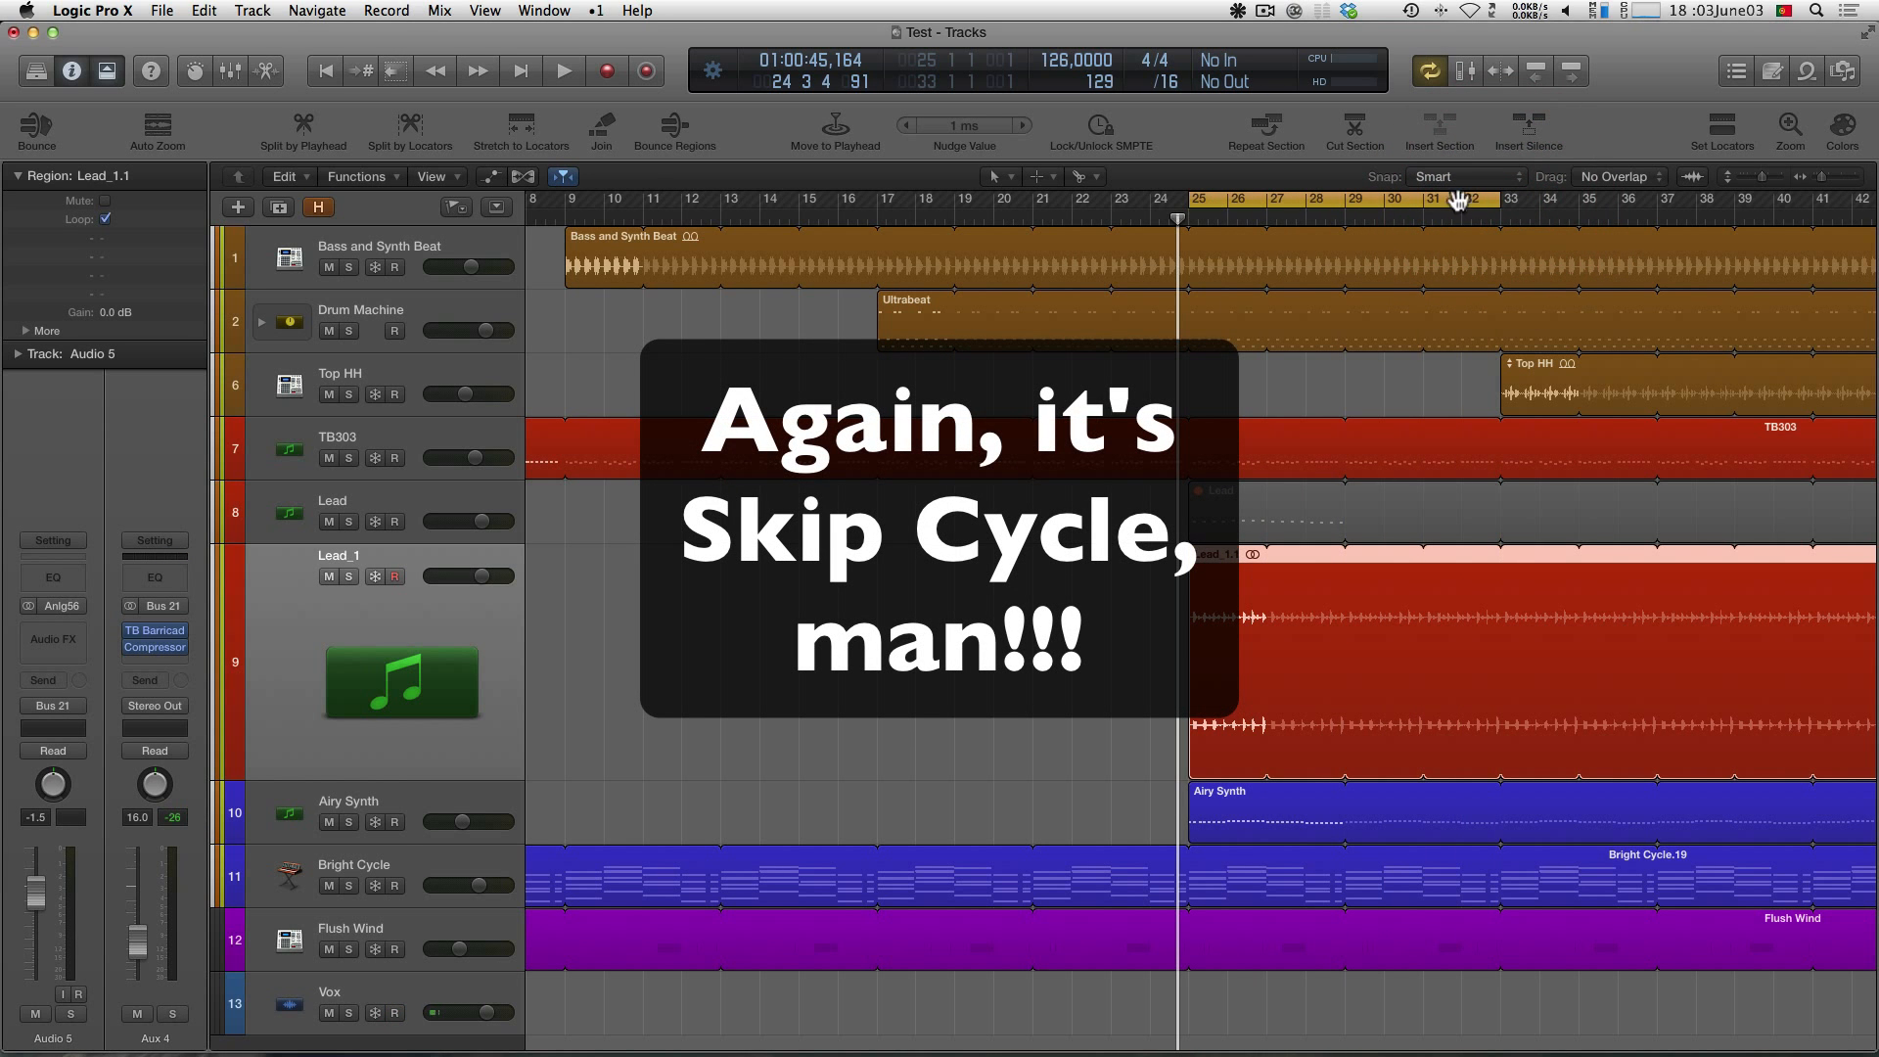
click(1471, 203)
drag(1512, 214, 1187, 209)
drag(1429, 208, 1505, 214)
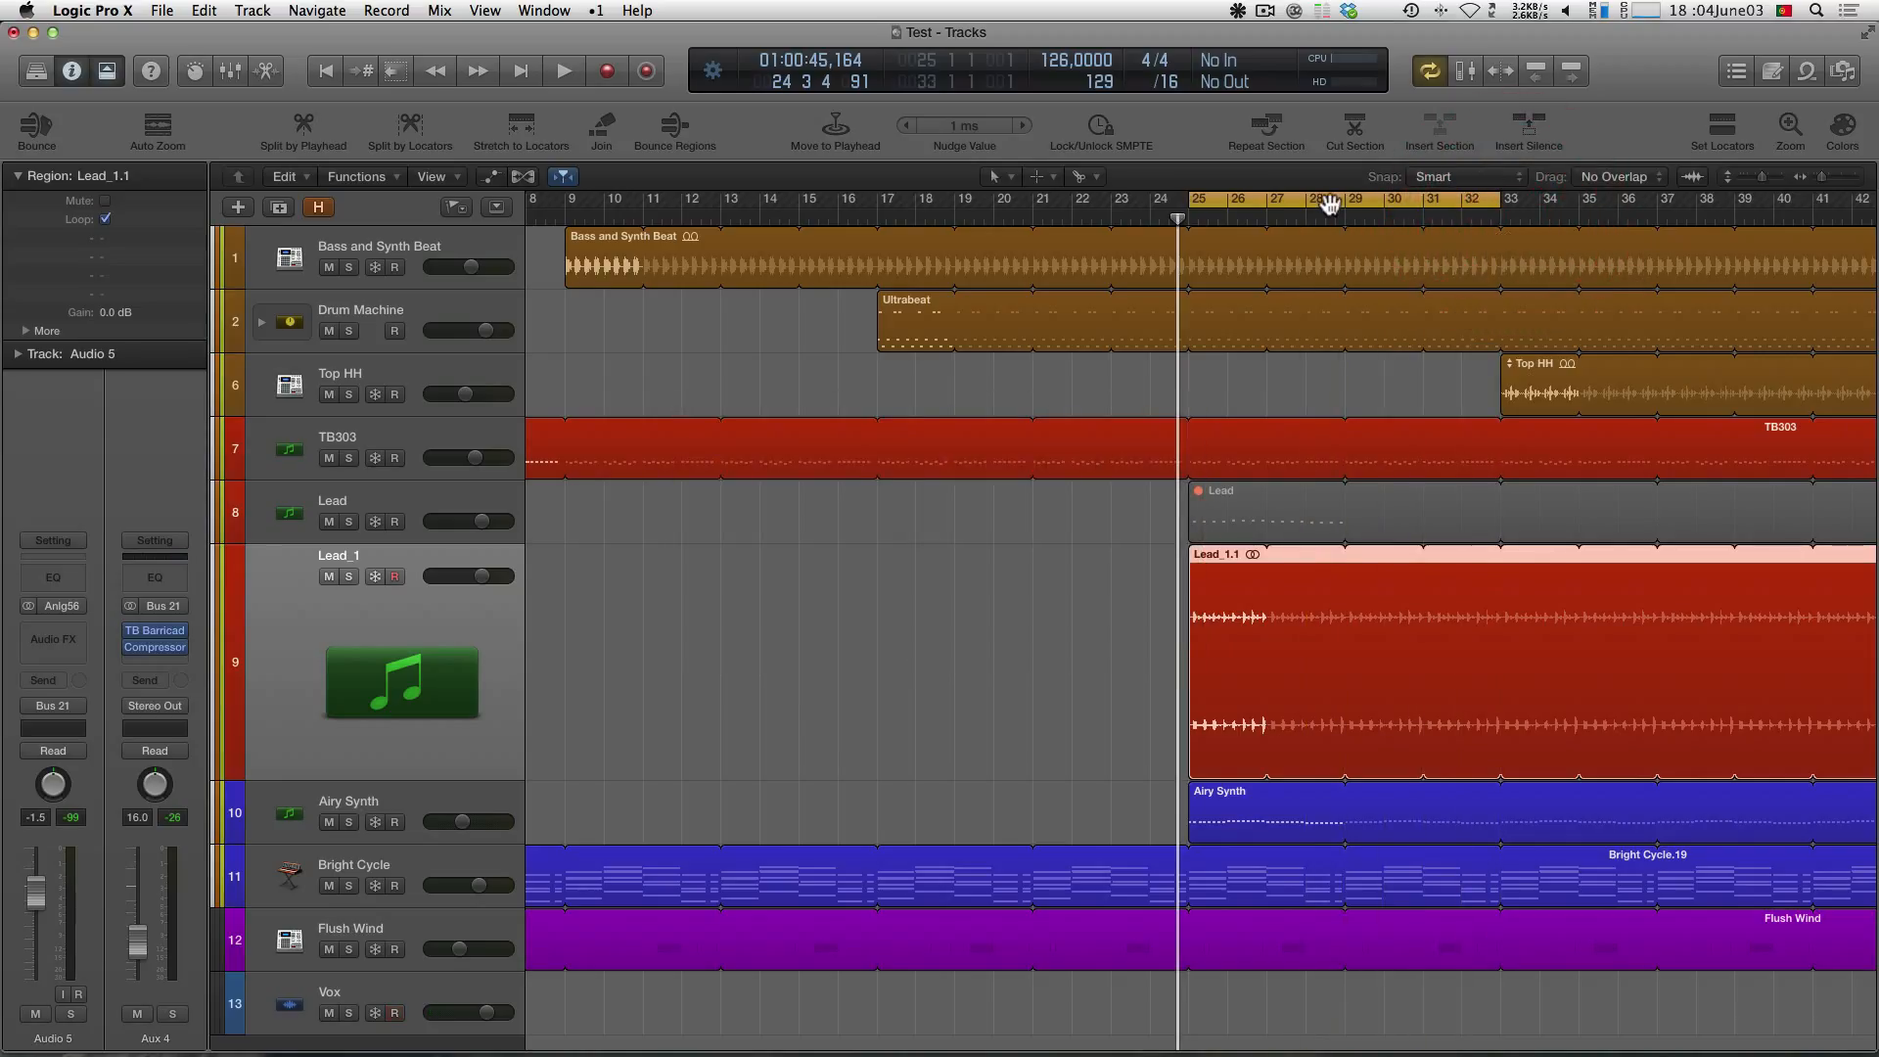
key(super)
super+click(1332, 202)
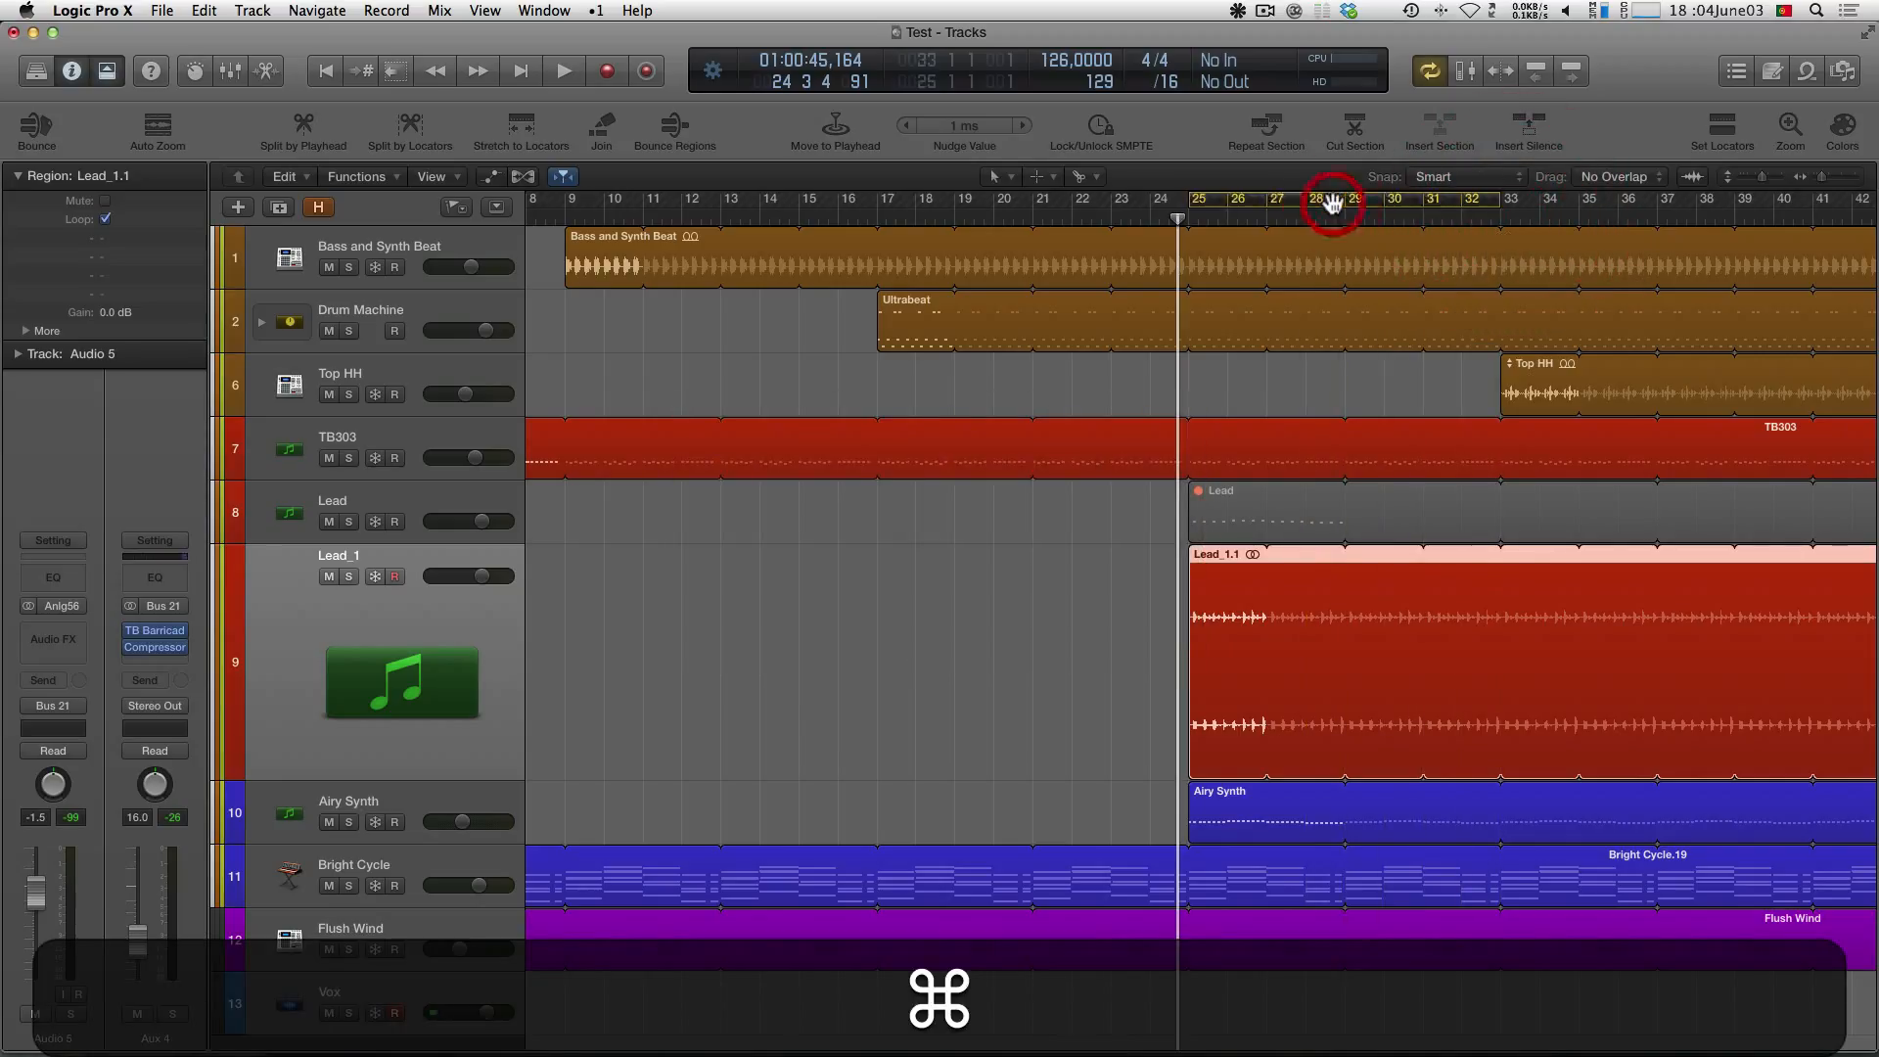
Place the playhead at bar 22, play past the skip cycle to check the jump, and stop playback
click(1134, 218)
click(1110, 217)
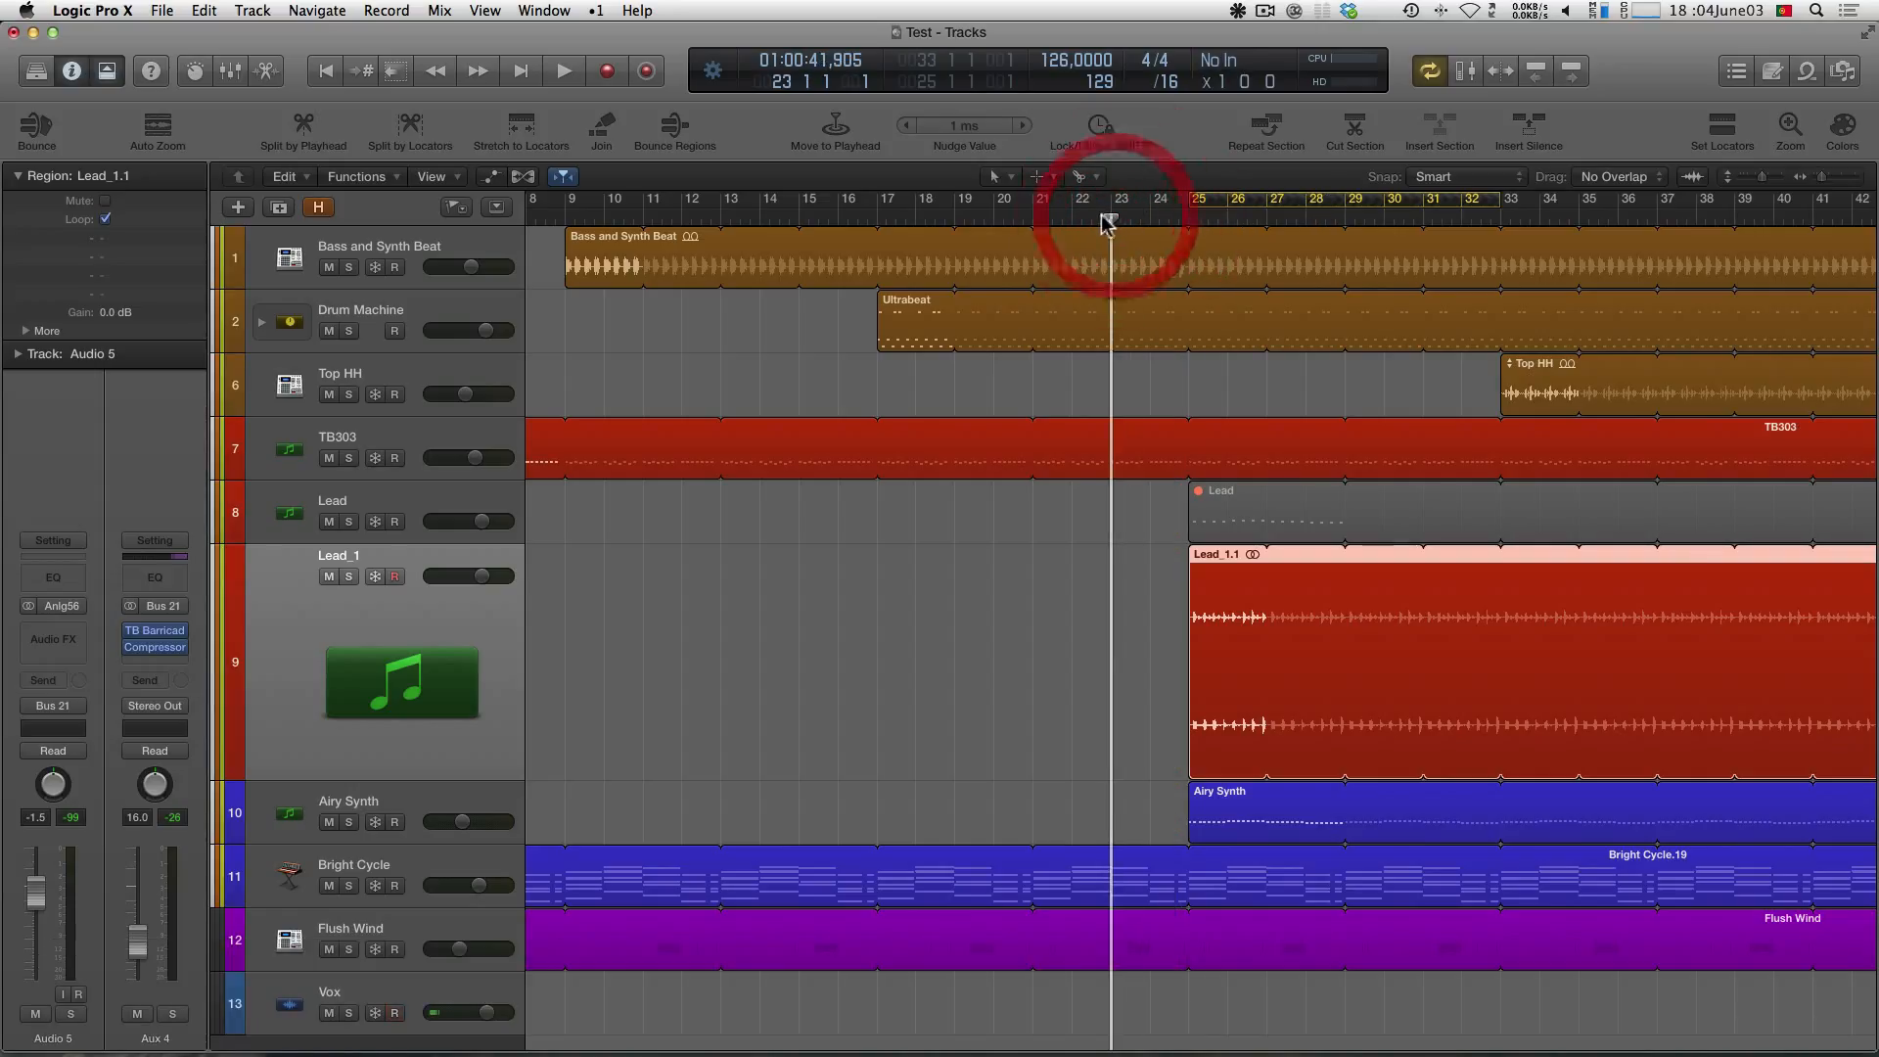
click(1092, 217)
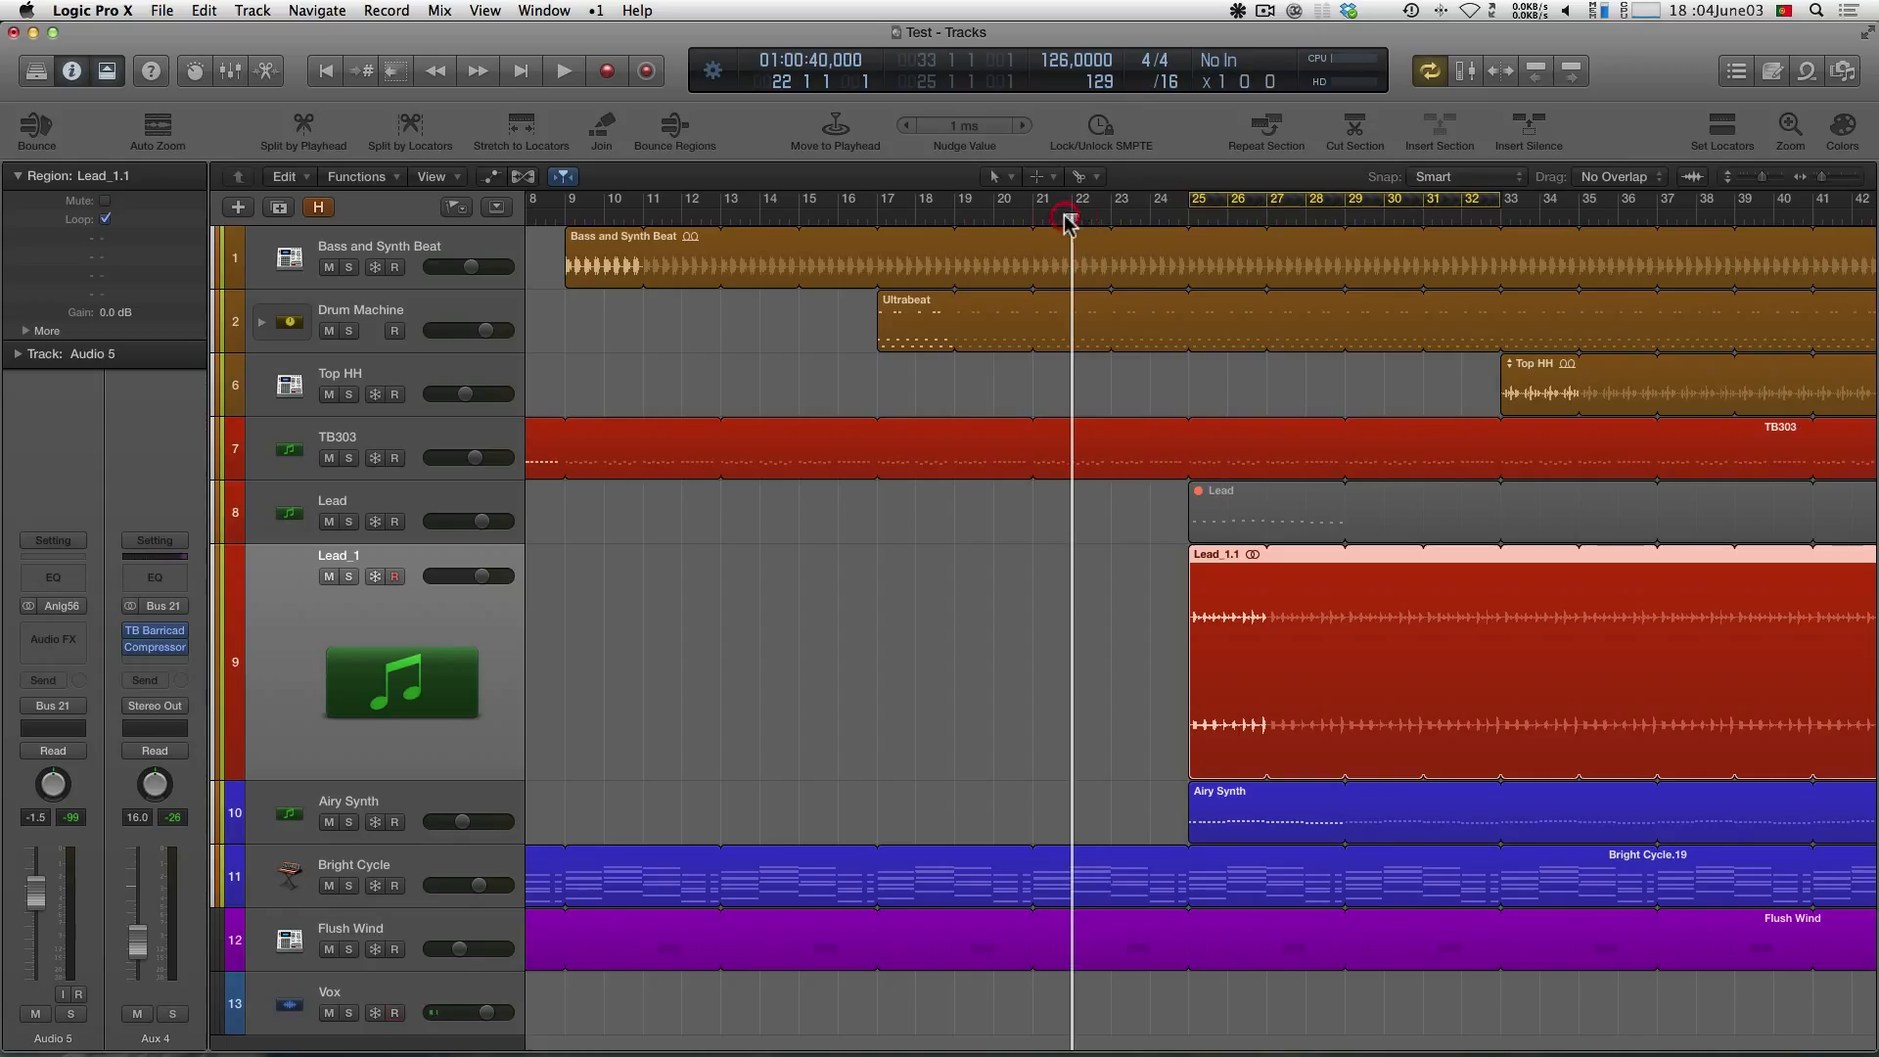
key(space)
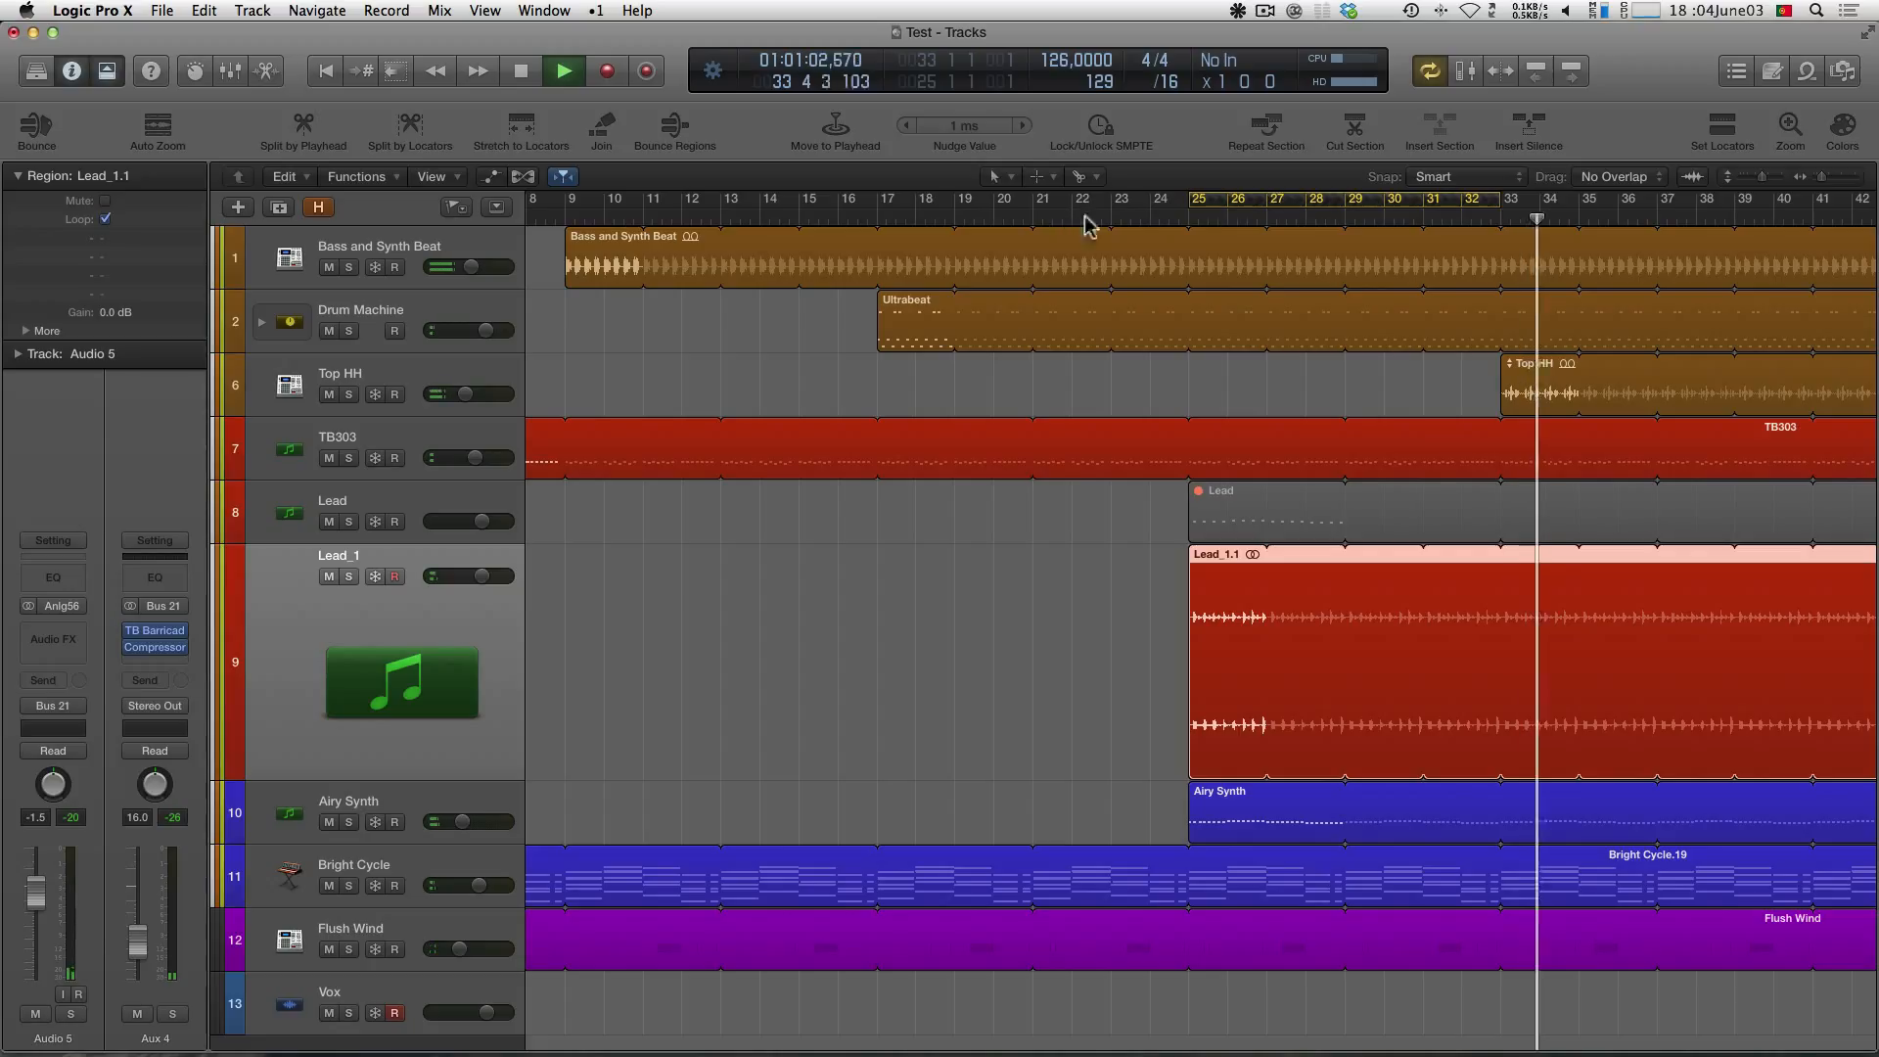
key(space)
Remove the existing skip cycle, draw a replacement from bar 20 to bar 23, and start playback
click(1287, 202)
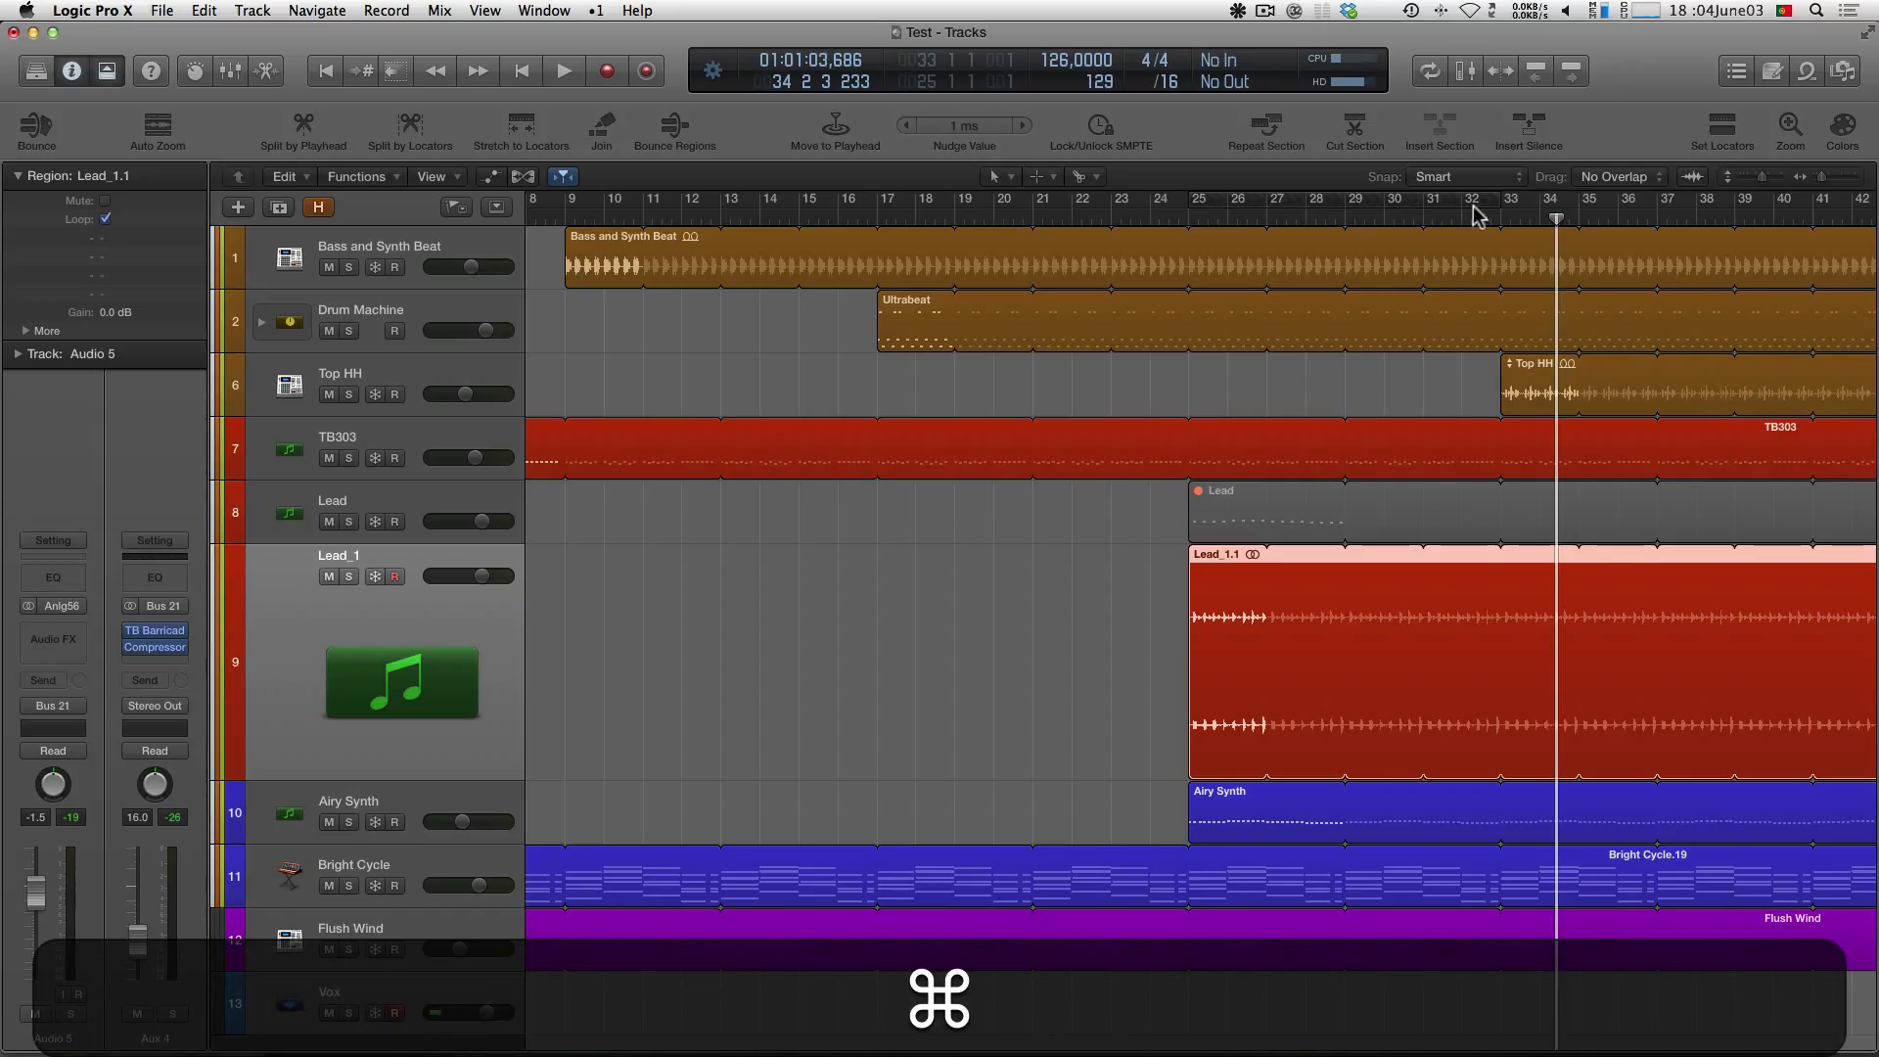
drag(1503, 207, 1154, 201)
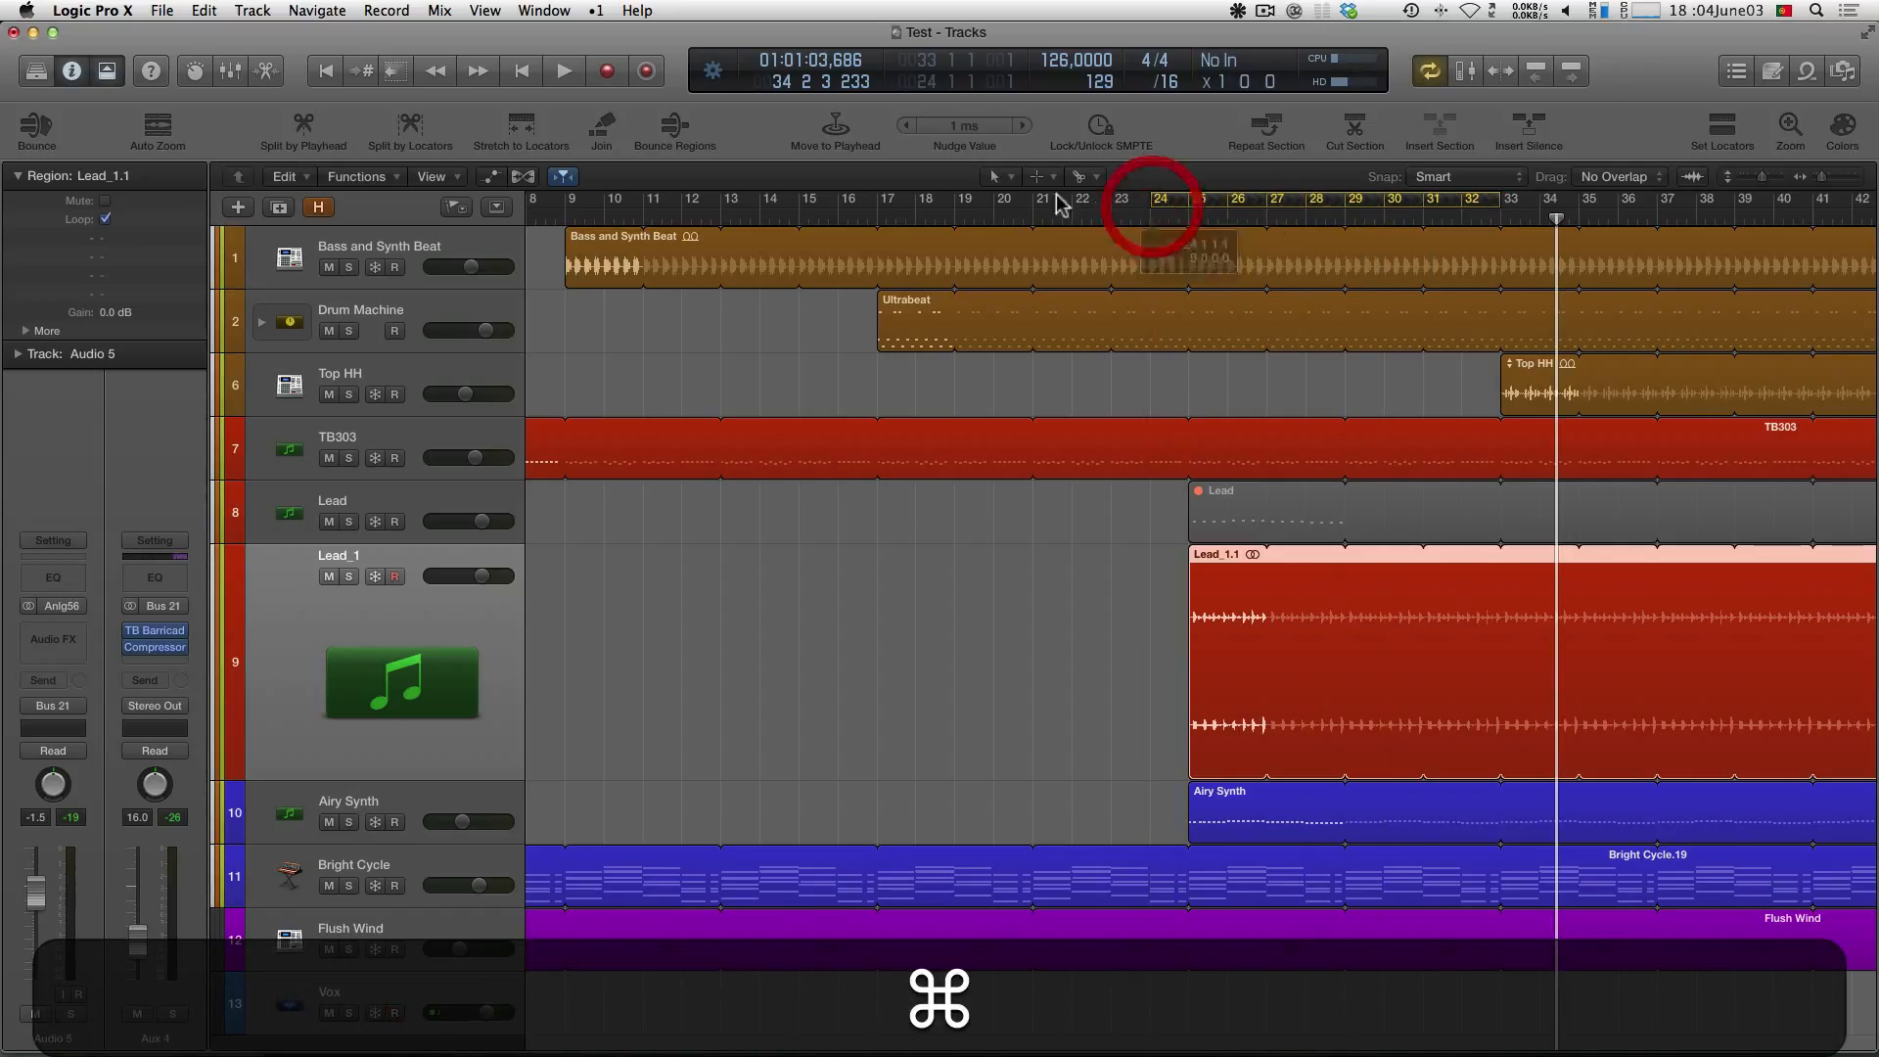
drag(998, 206, 1111, 206)
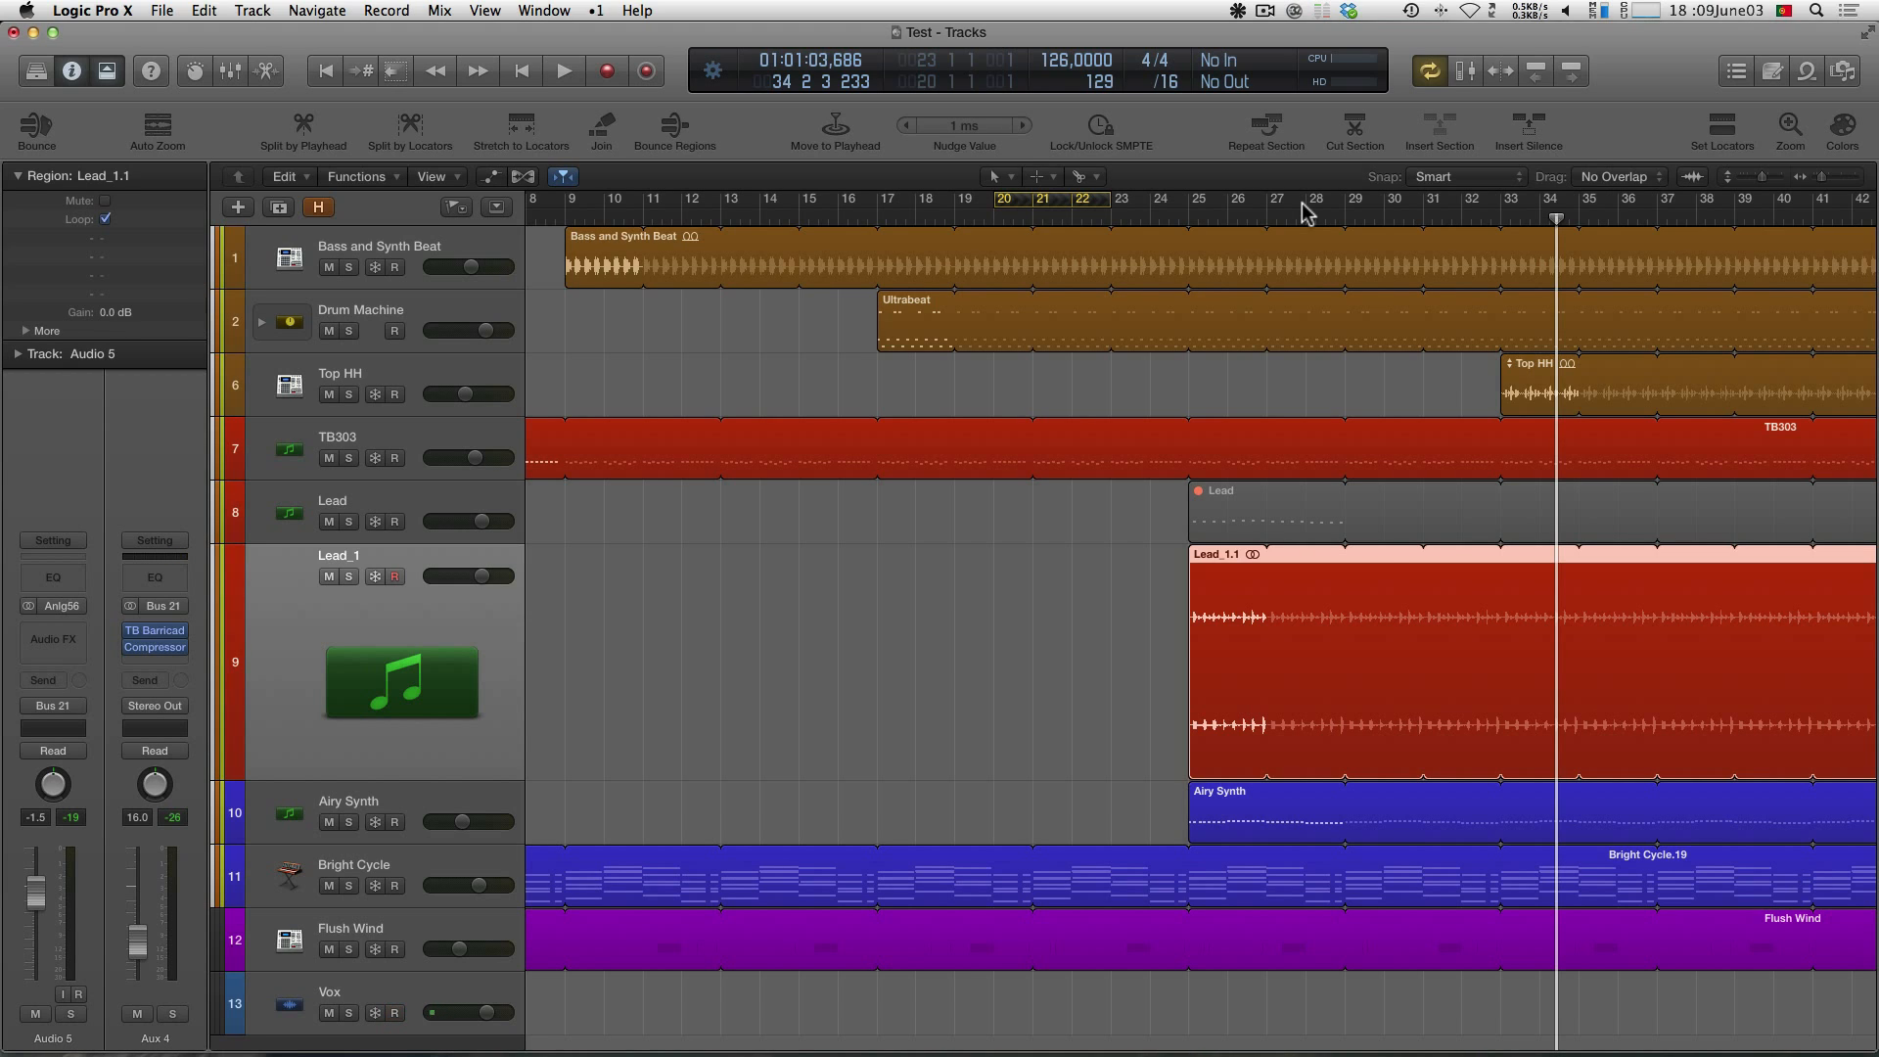
key(space)
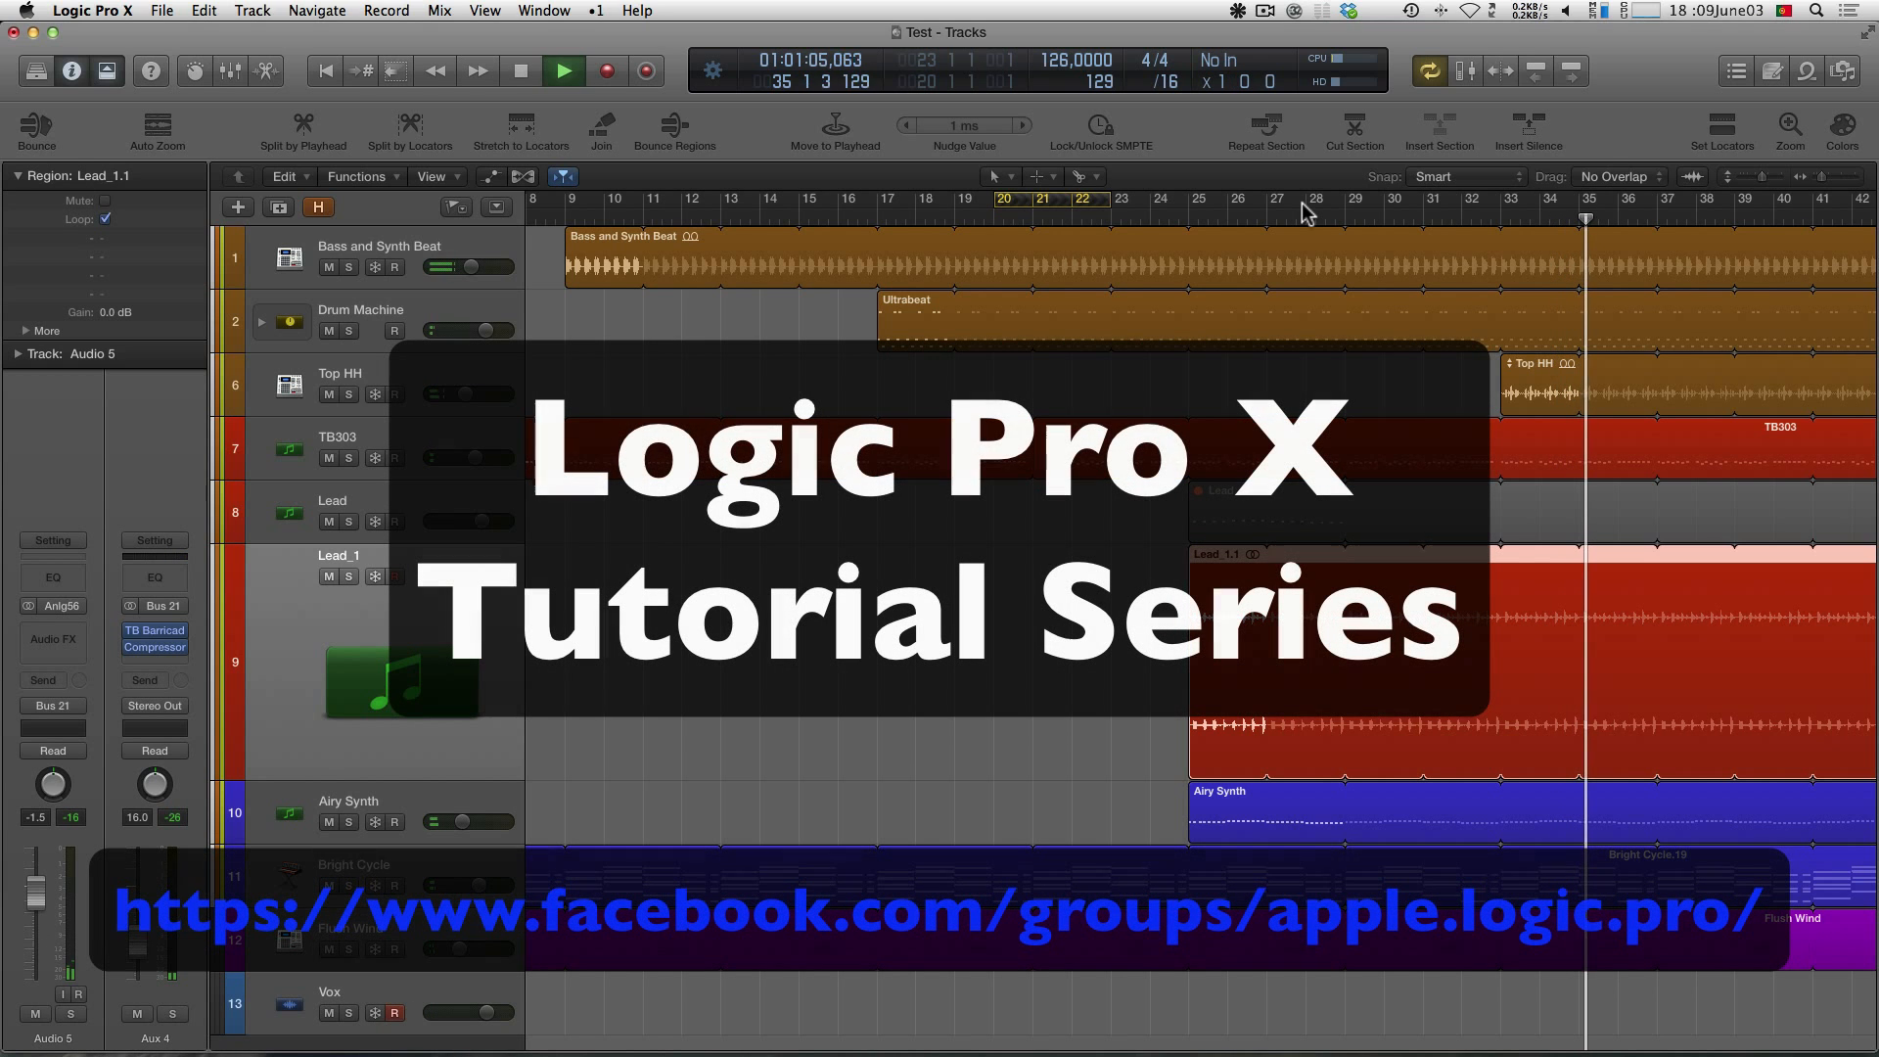